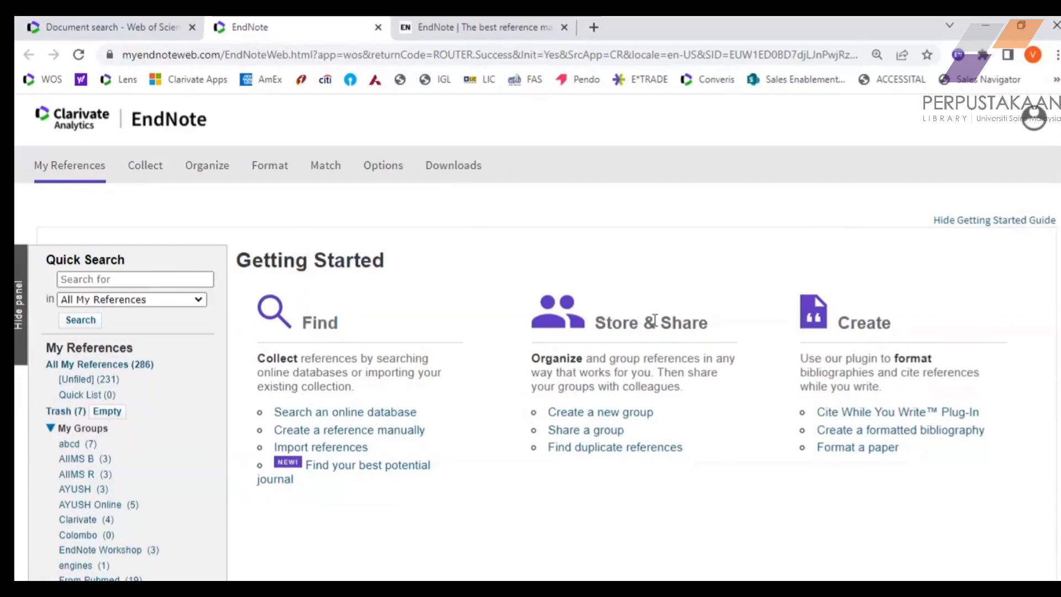
Hide the Getting Started guide and show it again.
left_click_drag(838, 322, 900, 323)
left_click(517, 251)
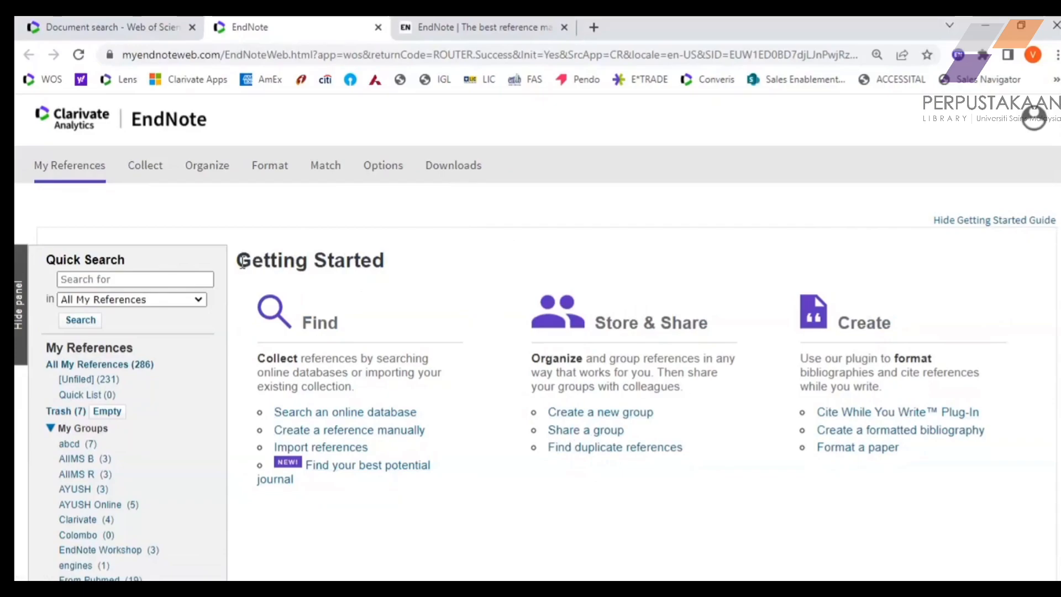
left_click_drag(238, 260, 457, 258)
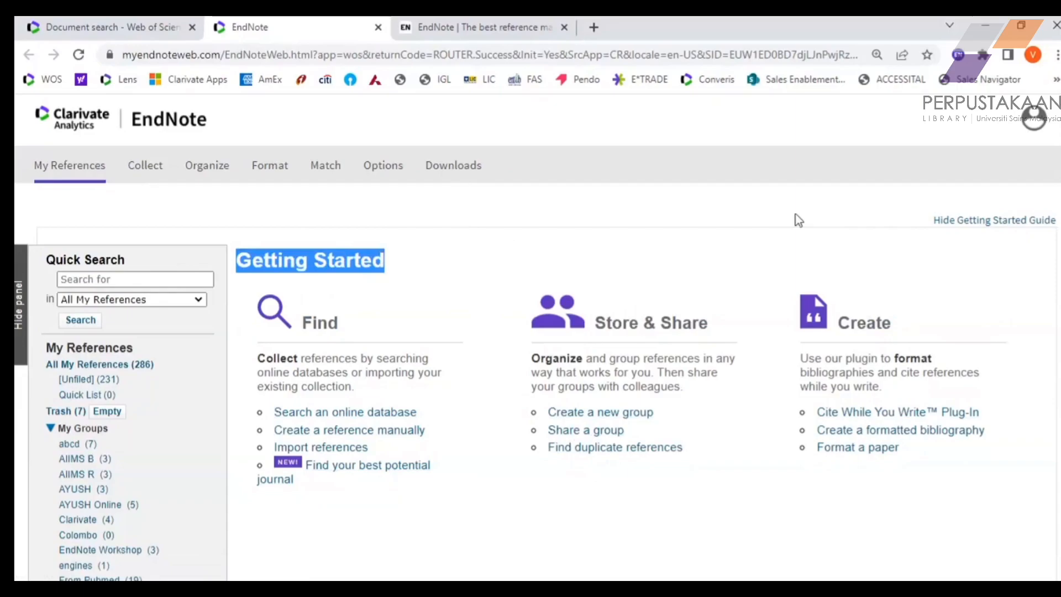
left_click(924, 251)
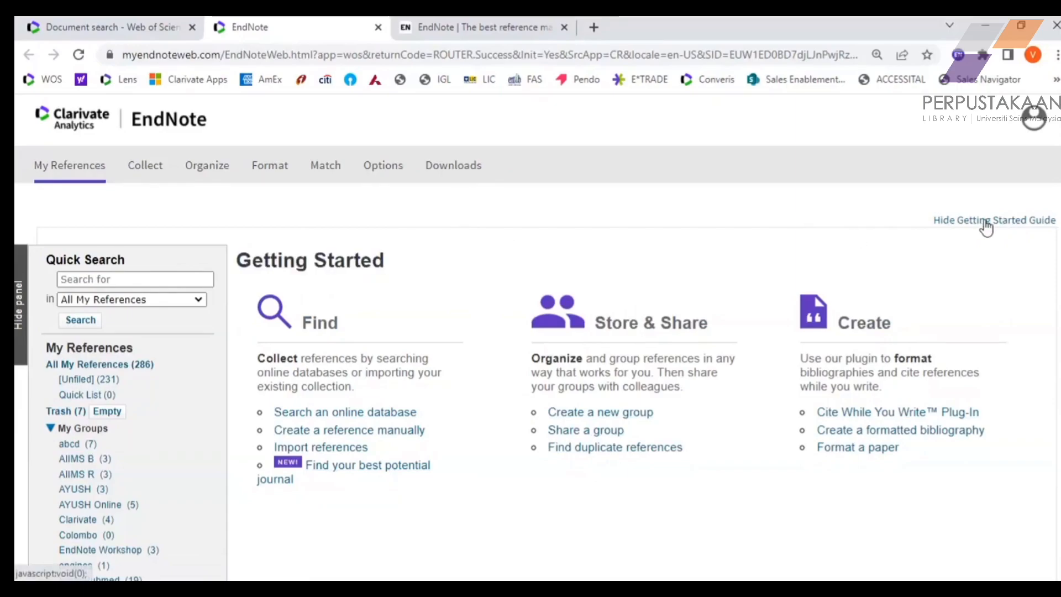
left_click(1014, 224)
left_click(1014, 223)
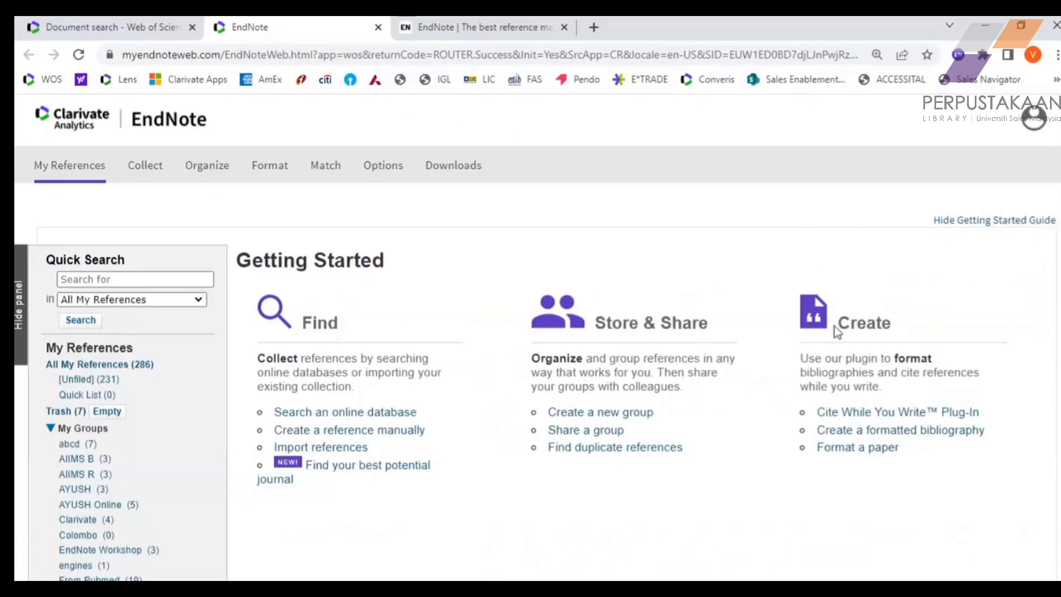
Open the Cite While You Write Plug-In page from the guide's Create section to view its download options.
double_click(872, 318)
left_click(887, 257)
scroll(887, 256, "down", 2)
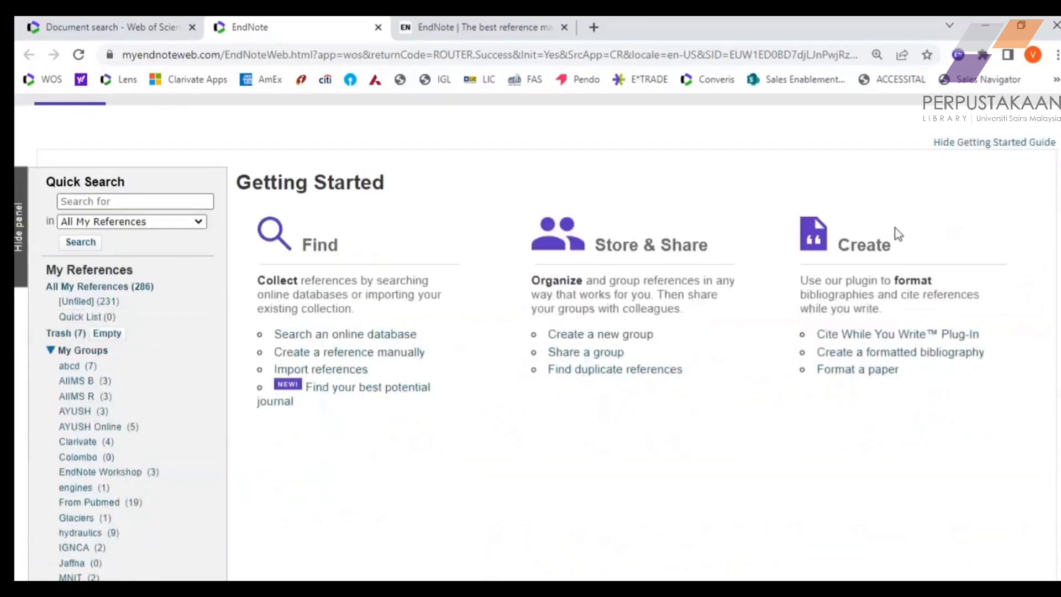
left_click(868, 338)
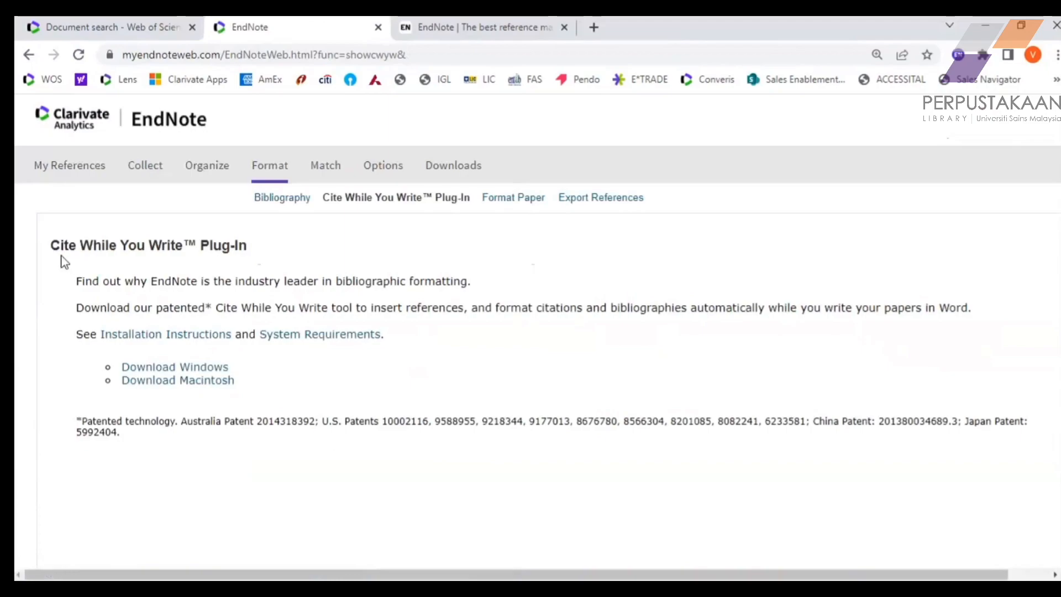
left_click_drag(52, 245, 260, 236)
left_click(284, 235)
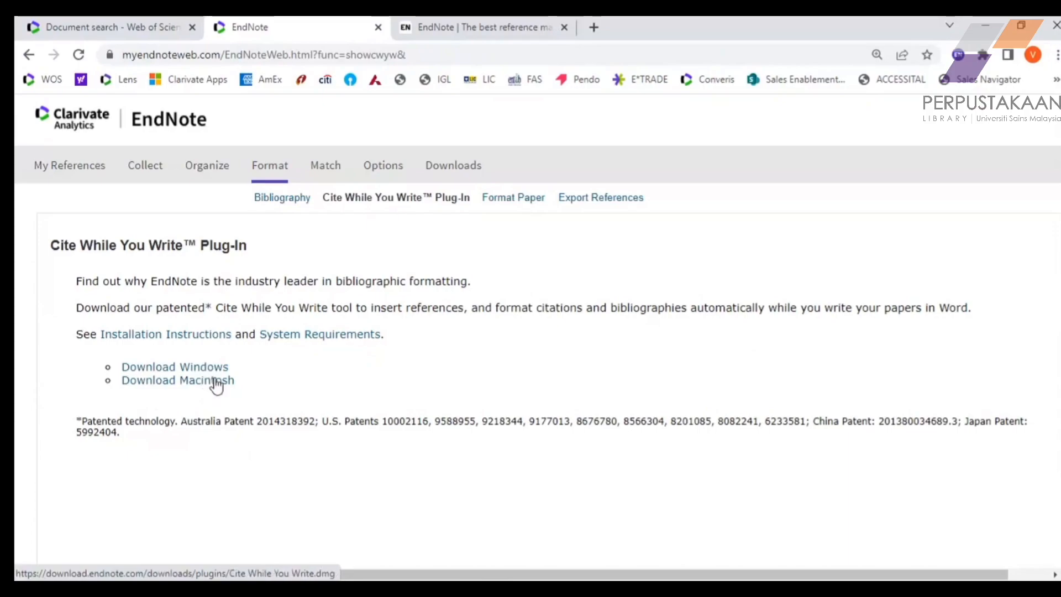
Return to My References and display the All My References list.
left_click(80, 168)
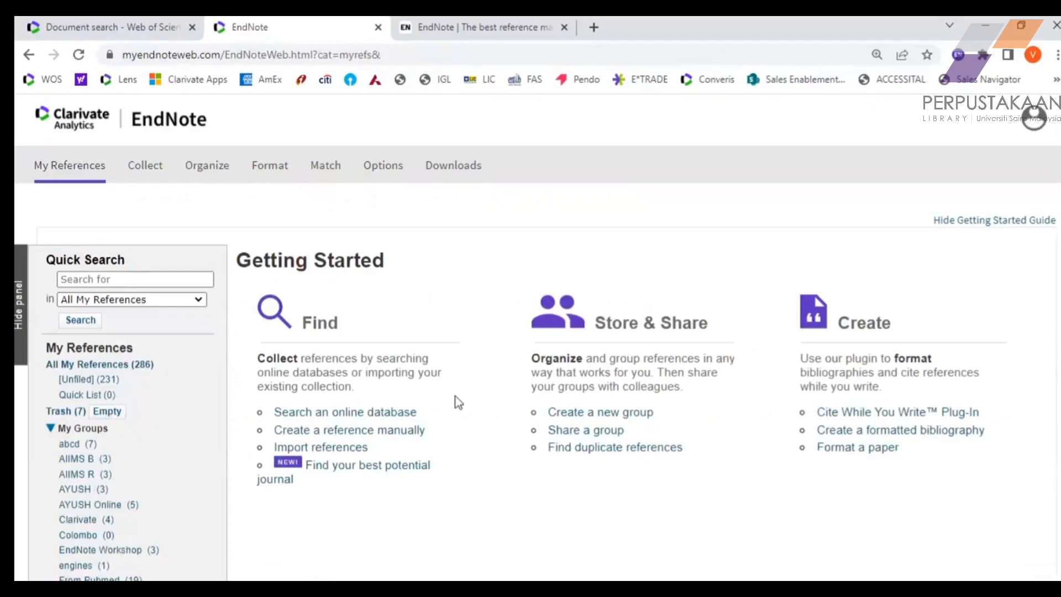
scroll(521, 529, "down", 2)
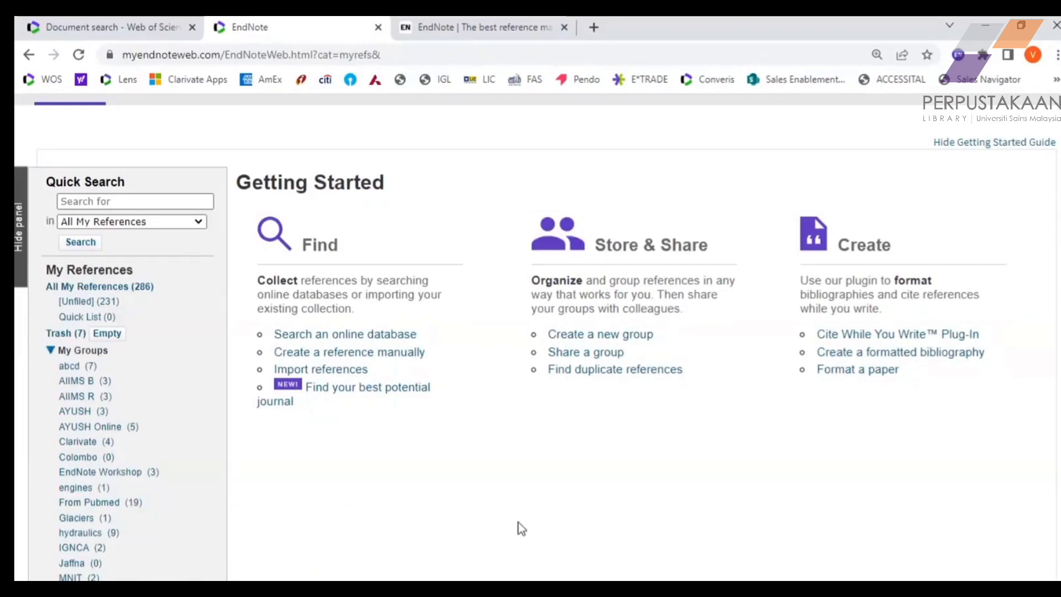
scroll(522, 528, "up", 2)
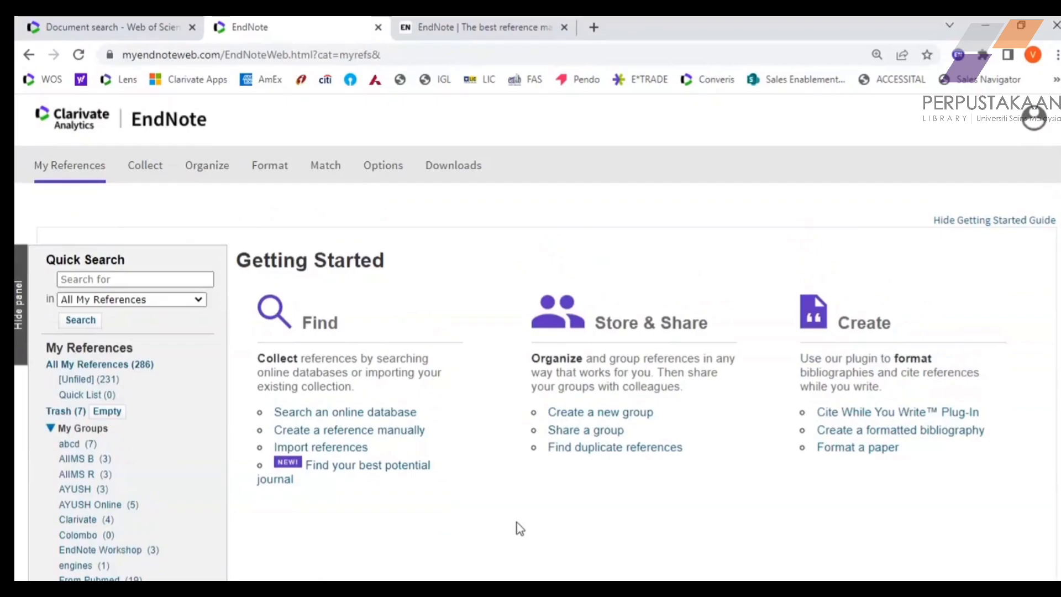
left_click_drag(70, 348, 135, 346)
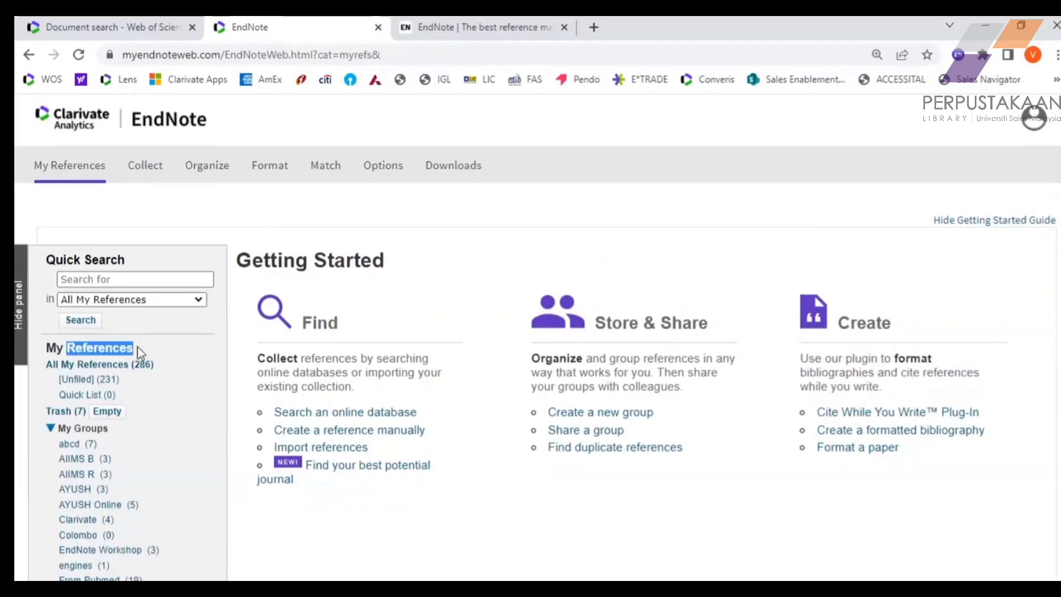
left_click(222, 327)
left_click_drag(53, 348, 135, 355)
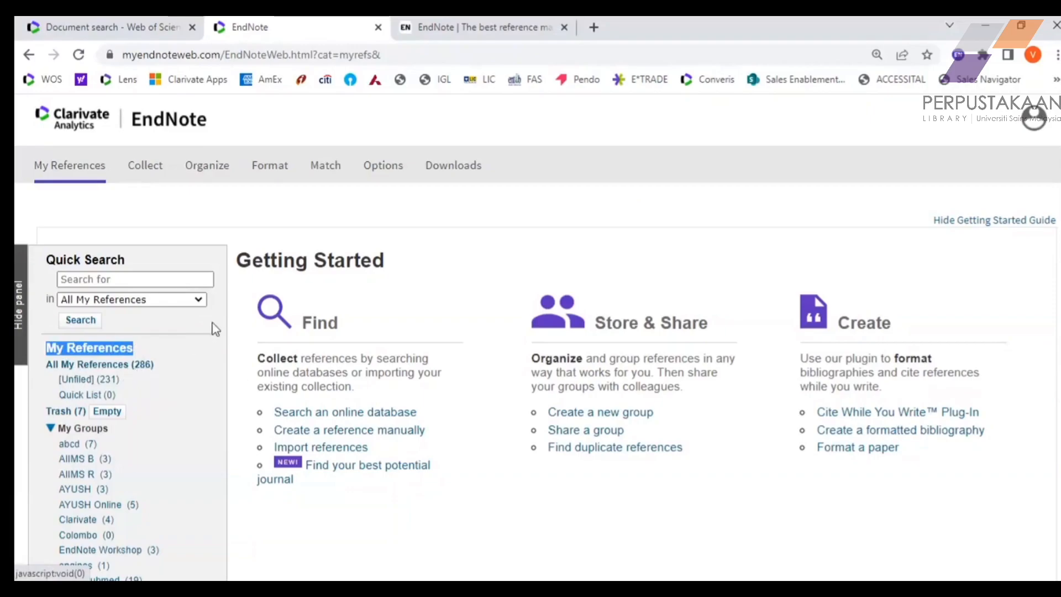
left_click(178, 266)
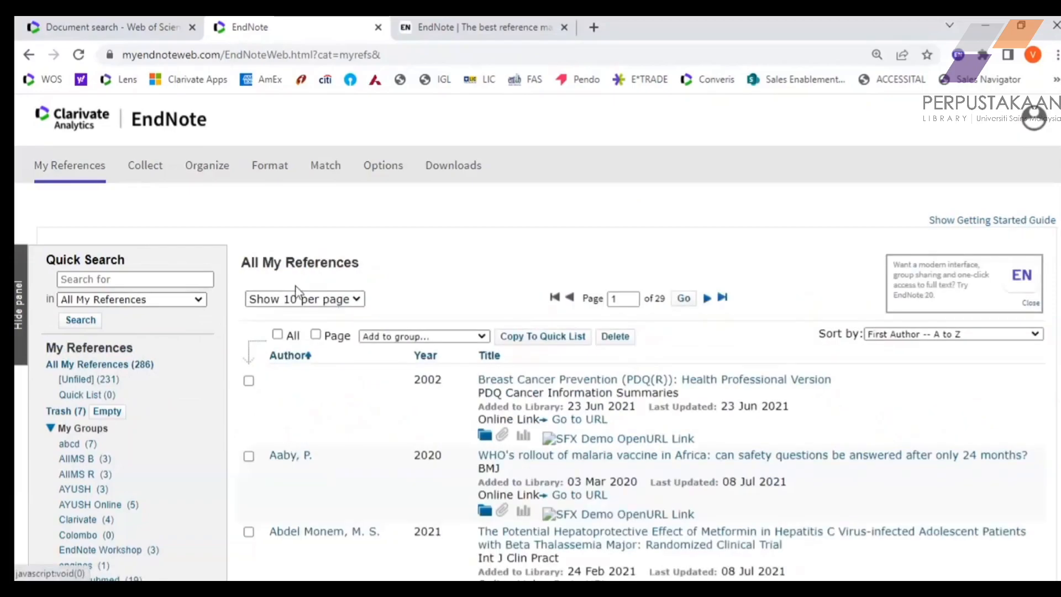
Look through the first page of All My References to examine the stored records.
left_click_drag(242, 262, 380, 260)
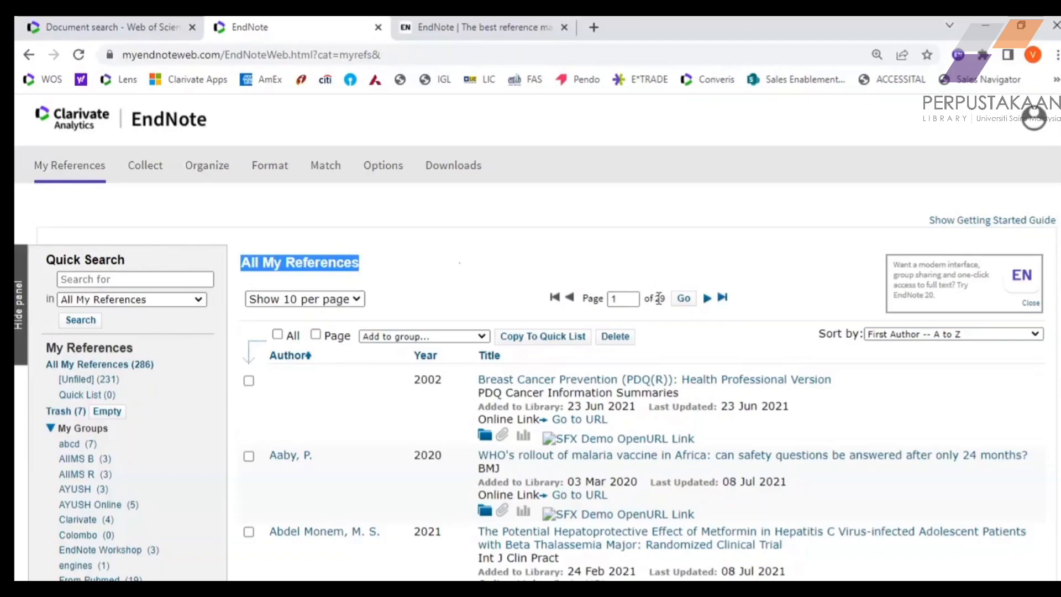
scroll(431, 412, "down", 8)
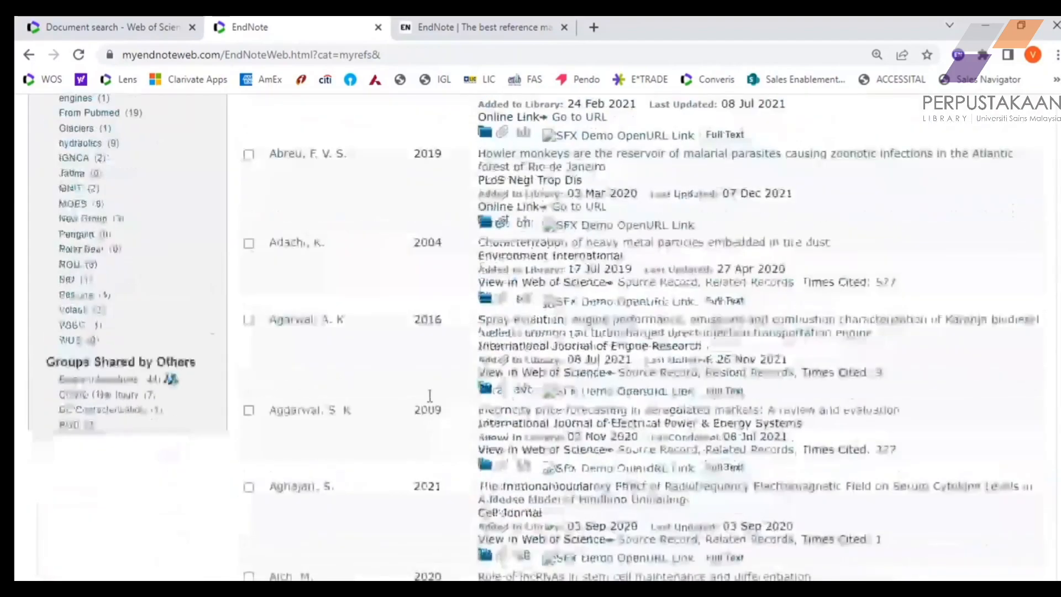
scroll(540, 262, "down", 5)
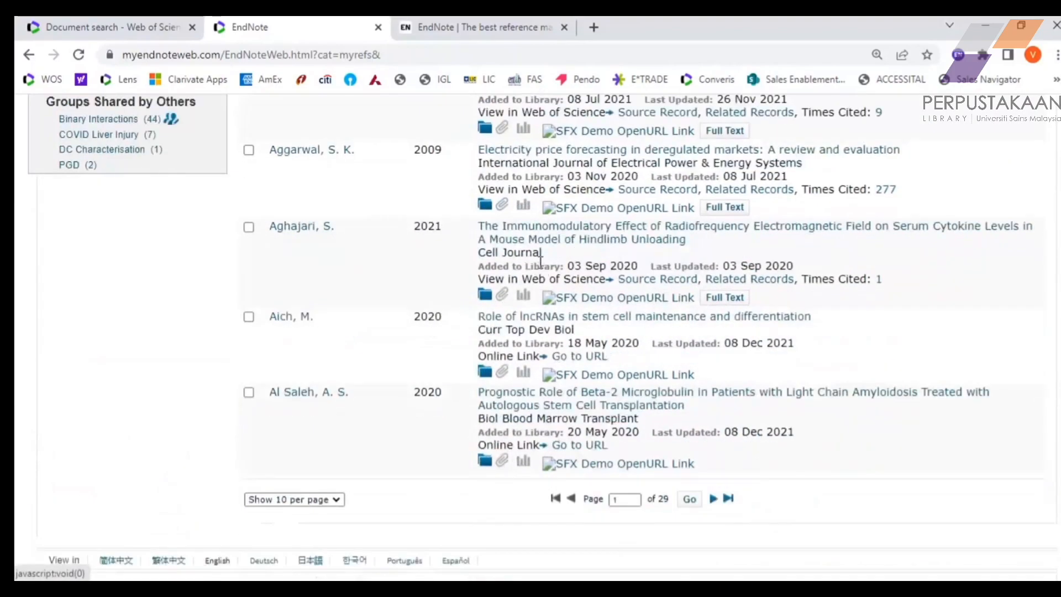
scroll(541, 257, "up", 12)
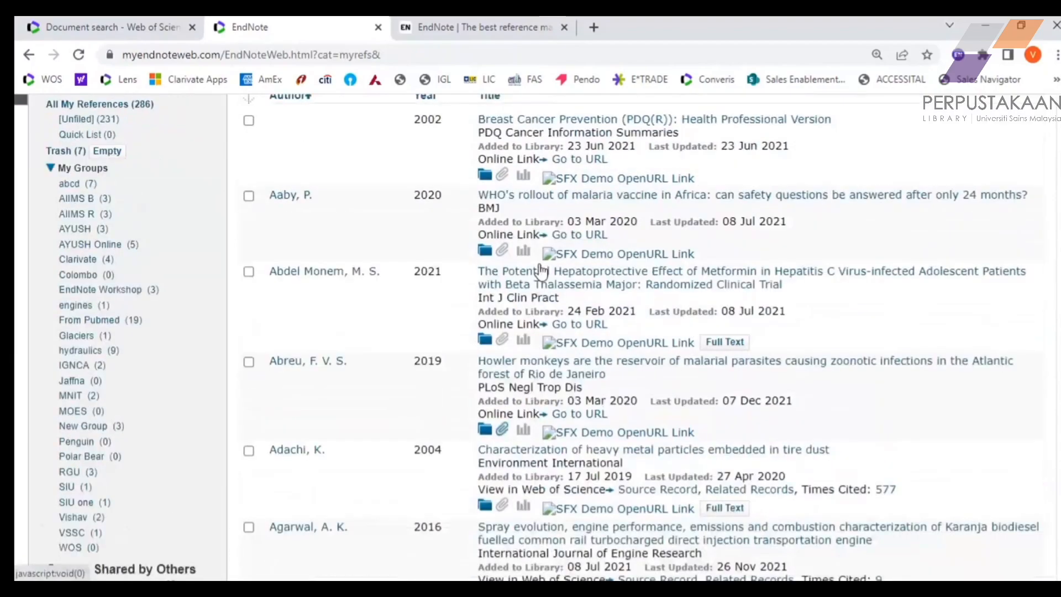
scroll(541, 271, "up", 5)
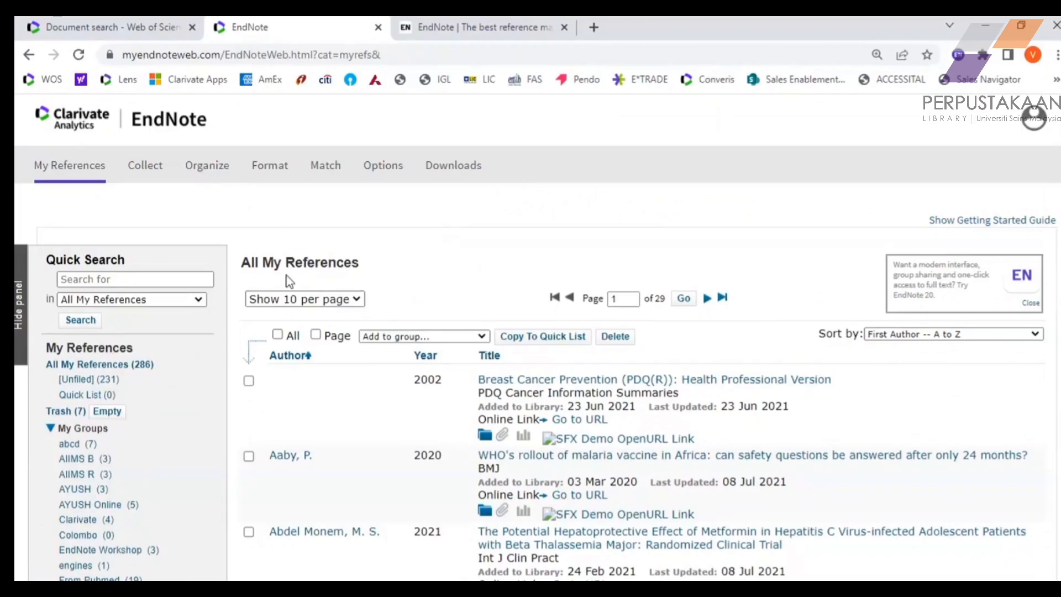
left_click_drag(286, 266, 362, 264)
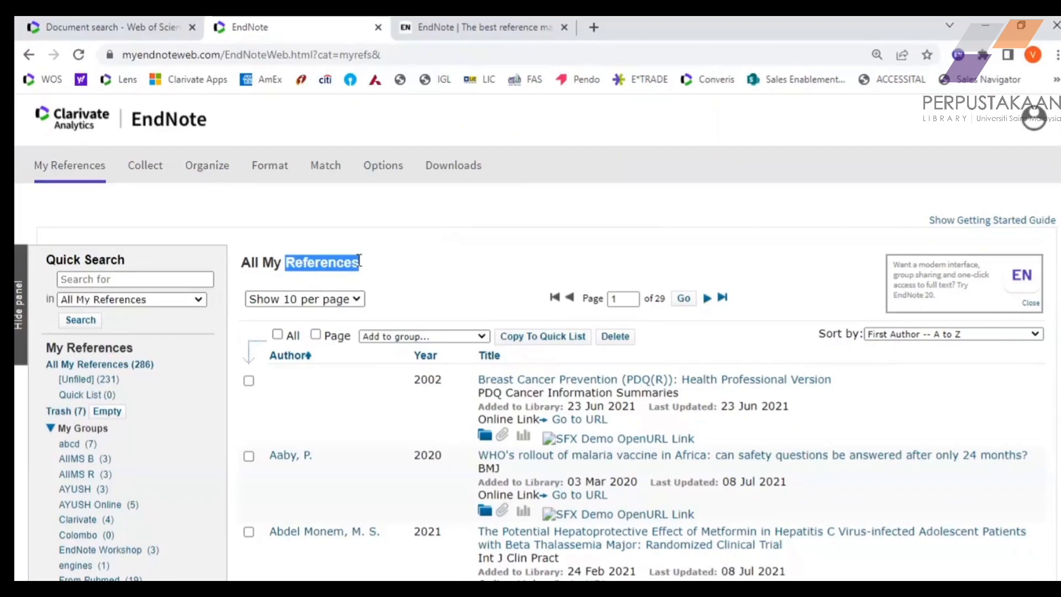
left_click(442, 231)
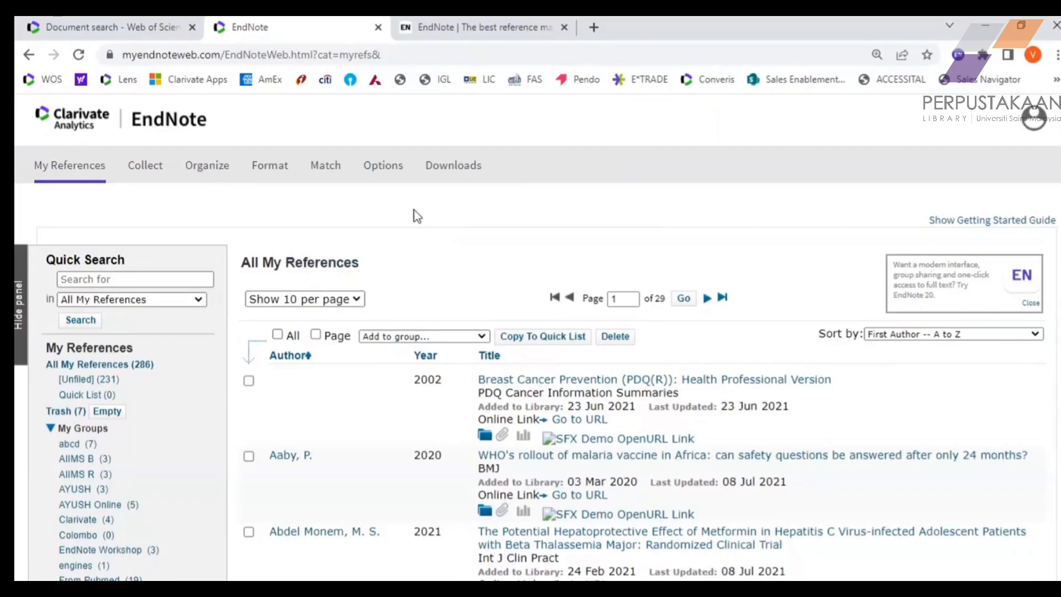
Switch to Web of Science and search the Core Collection by topic for "cell".
left_click(139, 32)
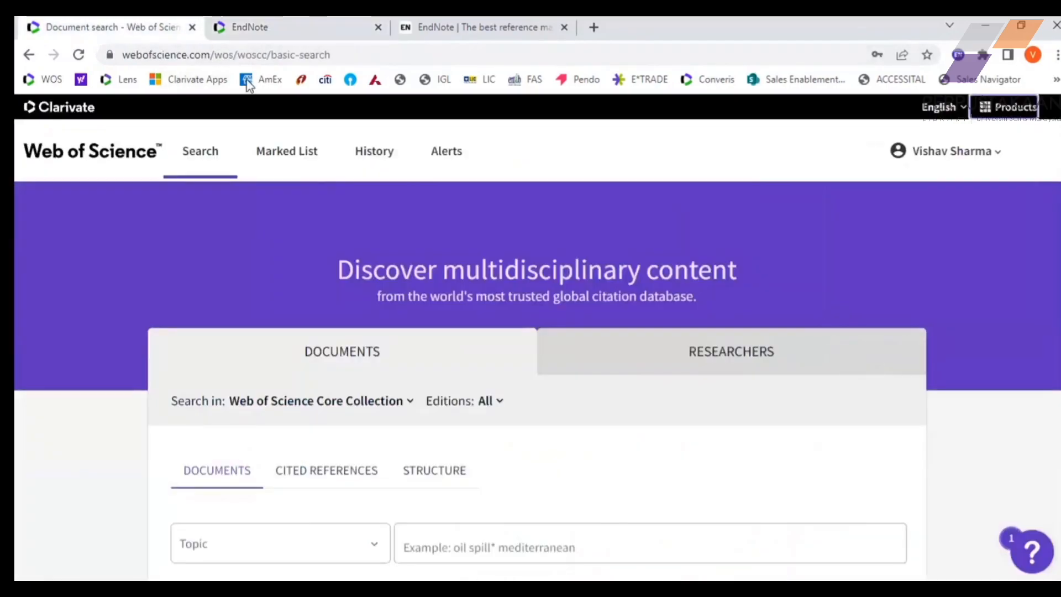
scroll(592, 307, "down", 1)
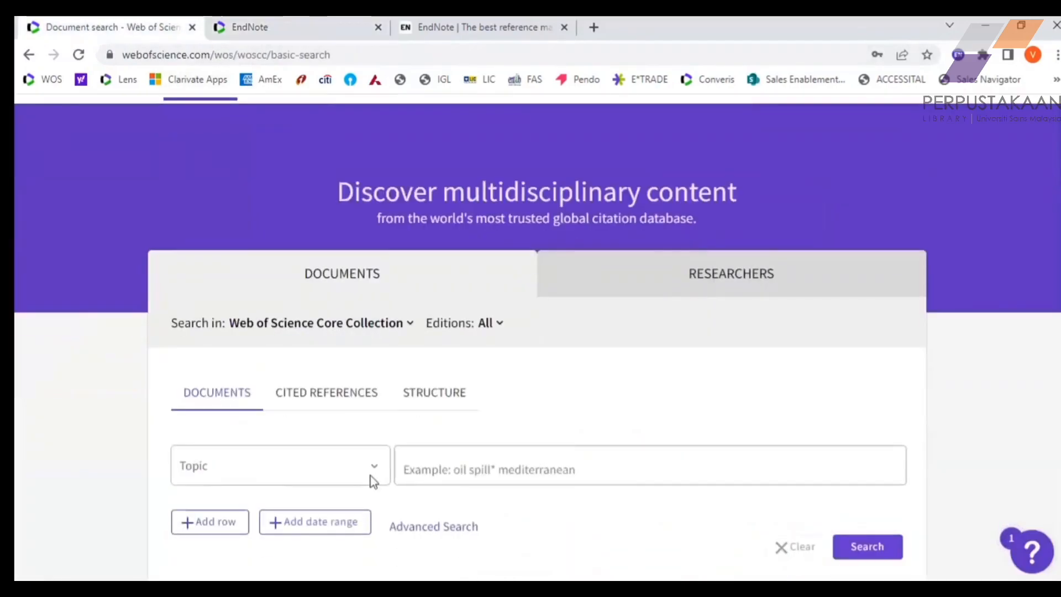
left_click(433, 470)
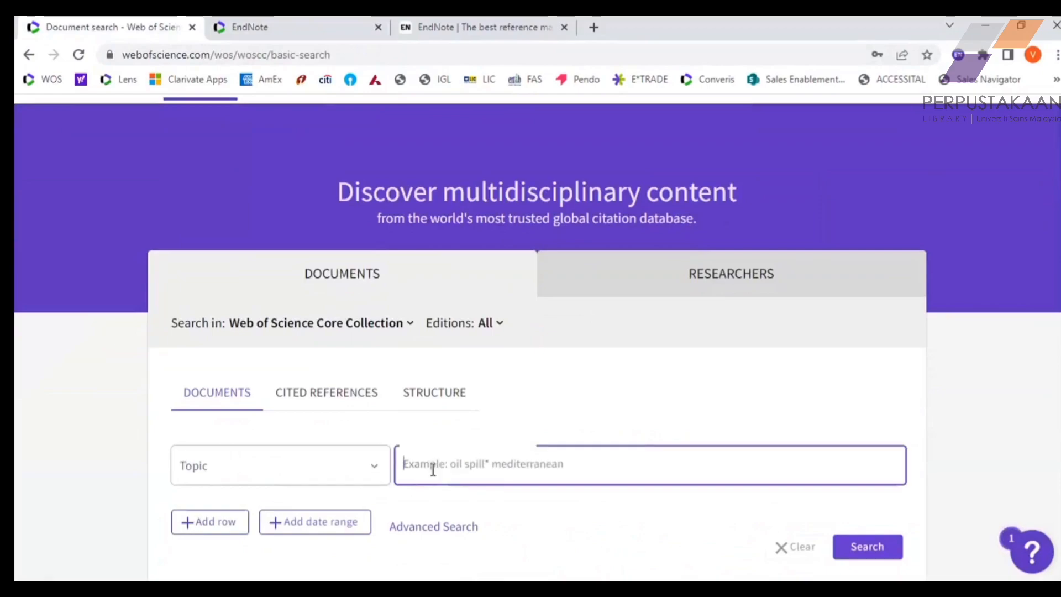
type("cell")
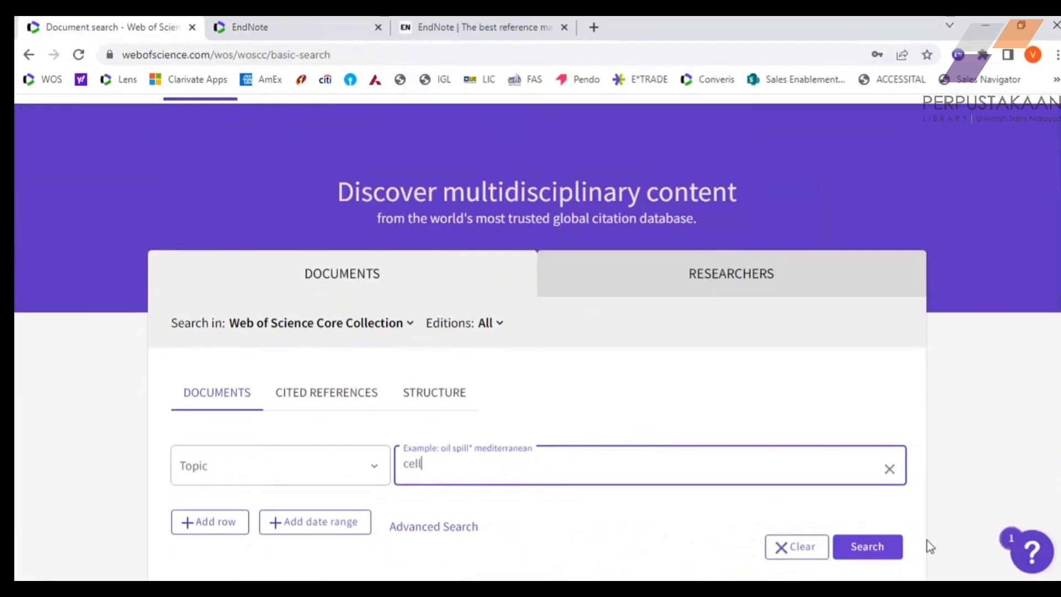
left_click(892, 554)
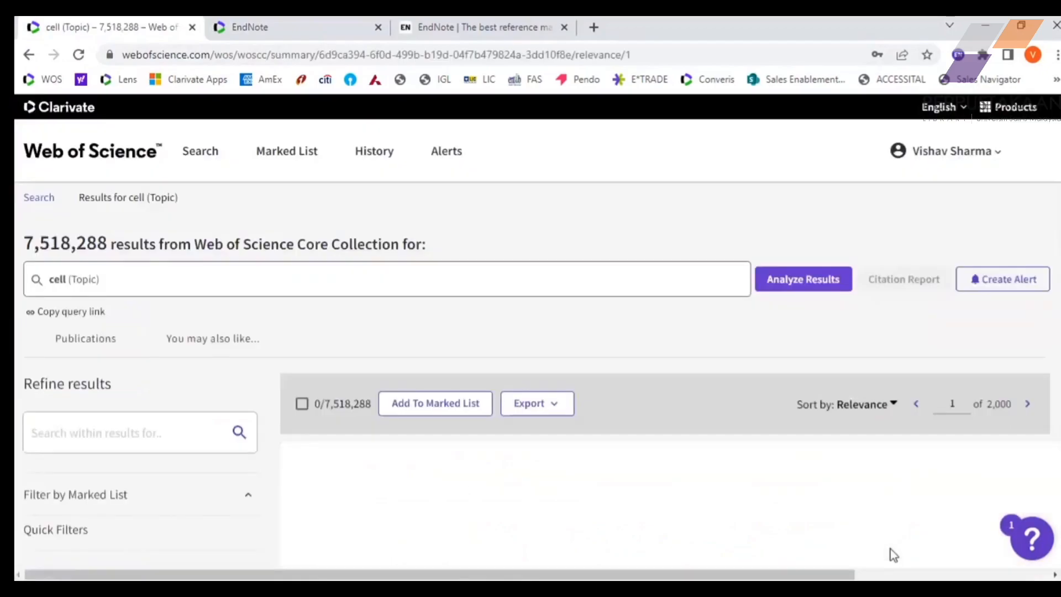
double_click(66, 243)
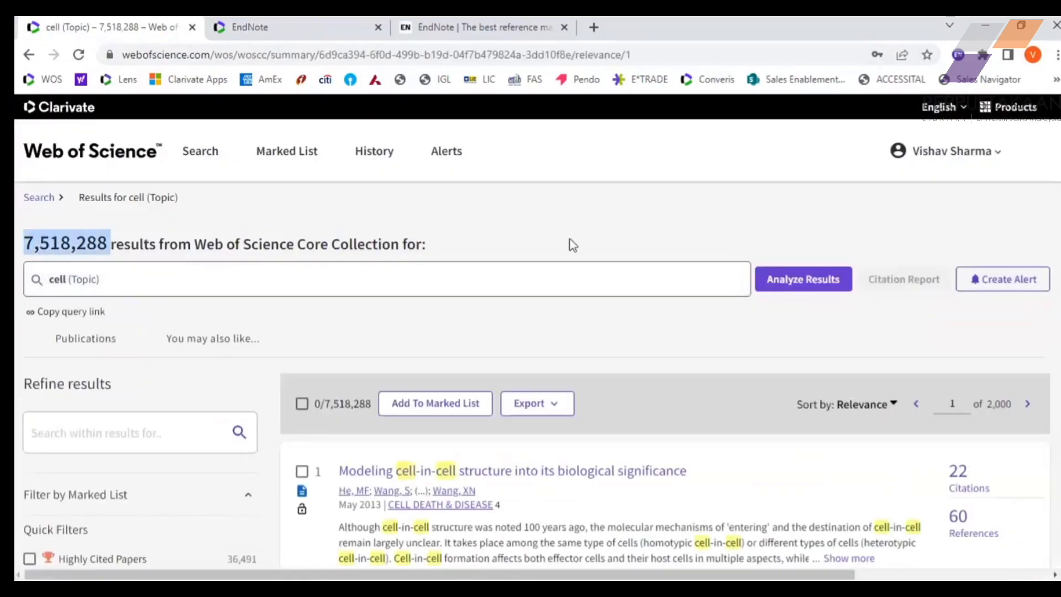
left_click(629, 232)
Select the first search result, "Modeling cell-in-cell structure into its biological significance".
scroll(741, 391, "down", 5)
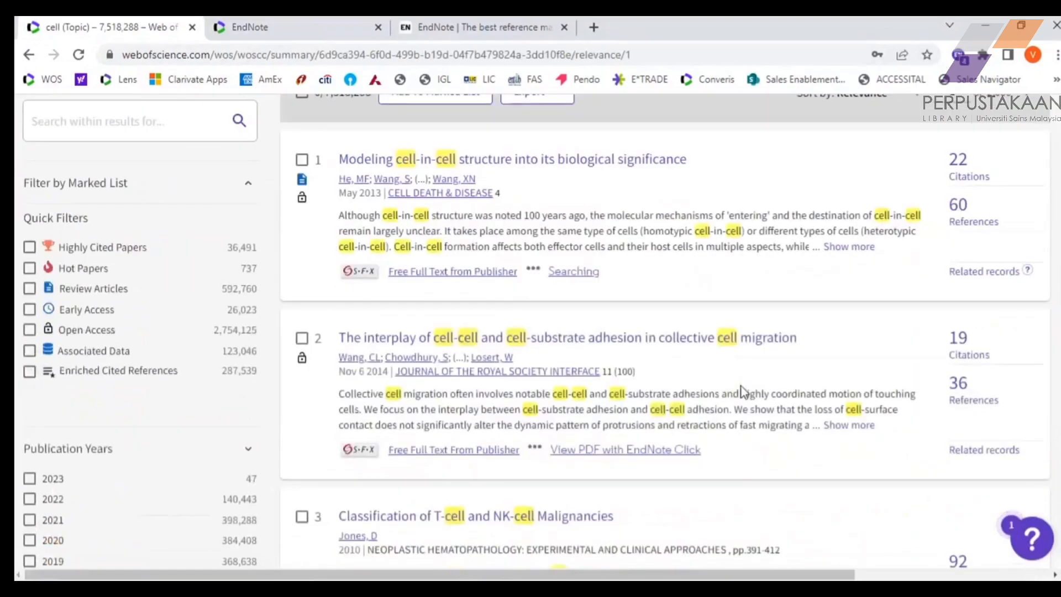
scroll(190, 391, "up", 3)
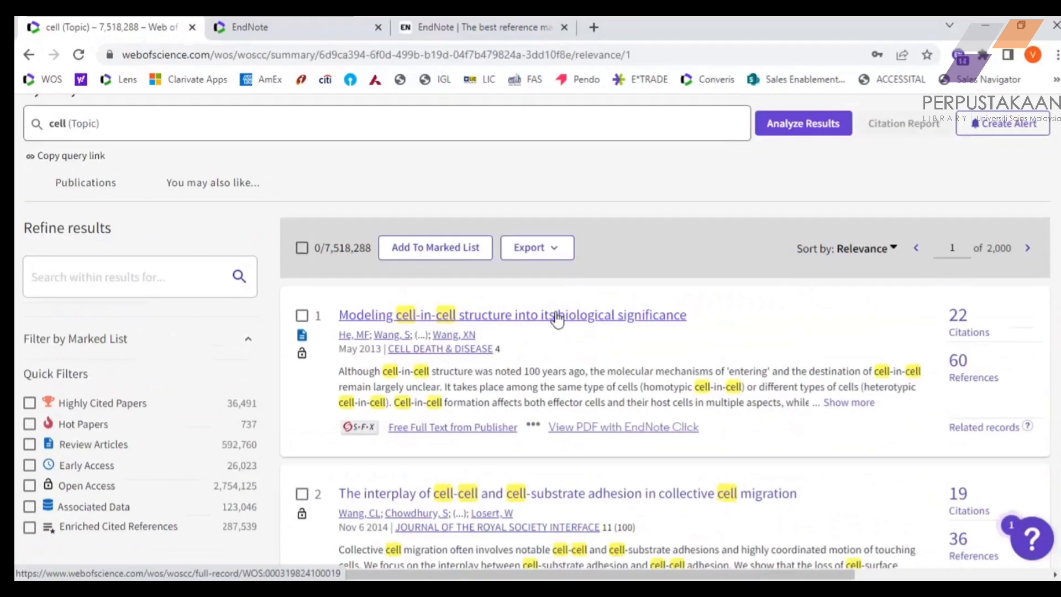
left_click(302, 316)
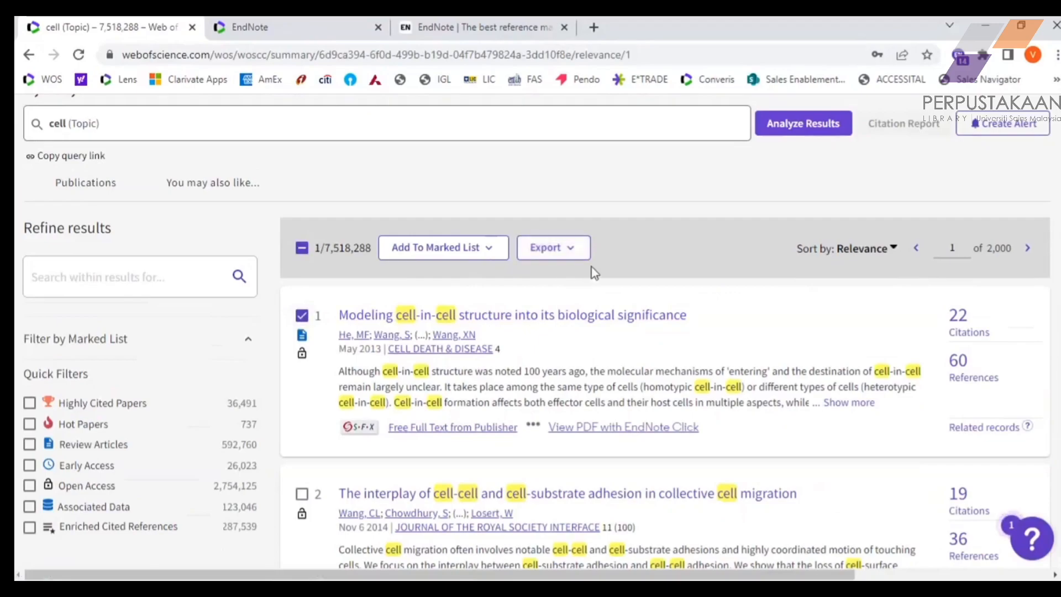
Open the EndNote online export options, choose all records on the page, and close them without exporting.
left_click(569, 246)
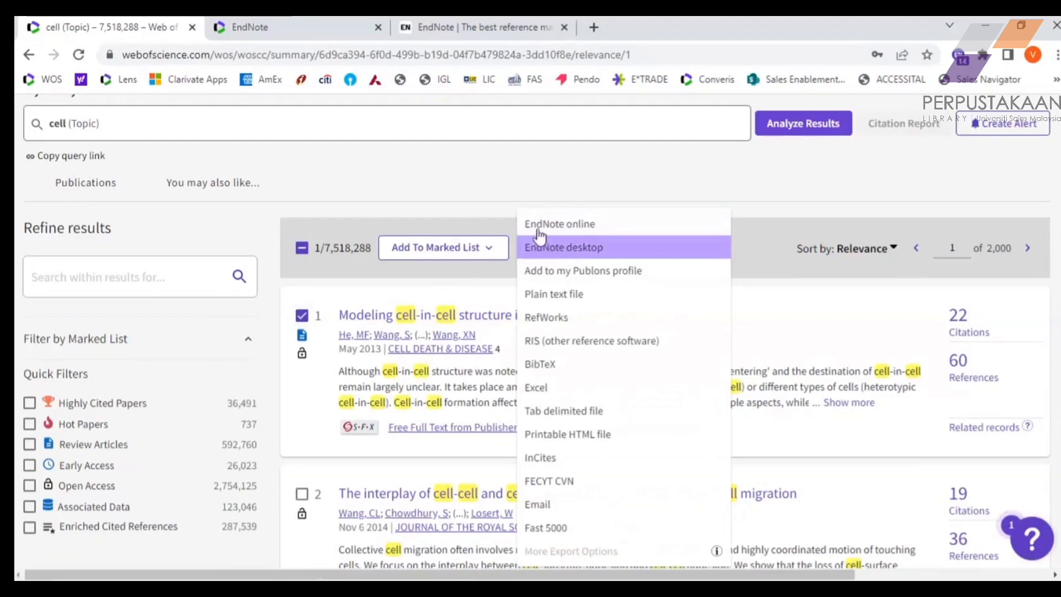
left_click(571, 225)
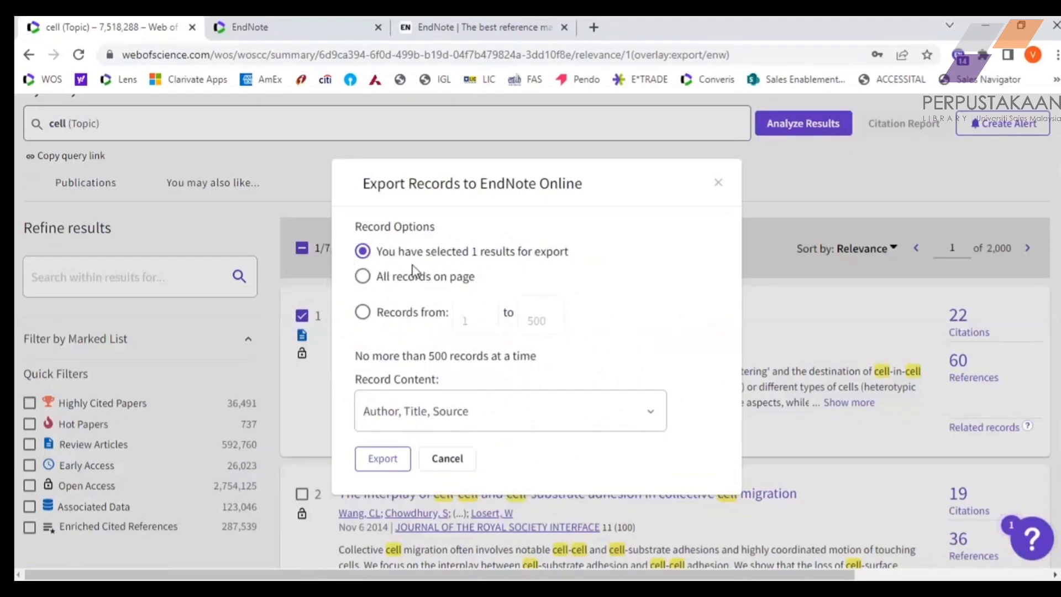
left_click(364, 278)
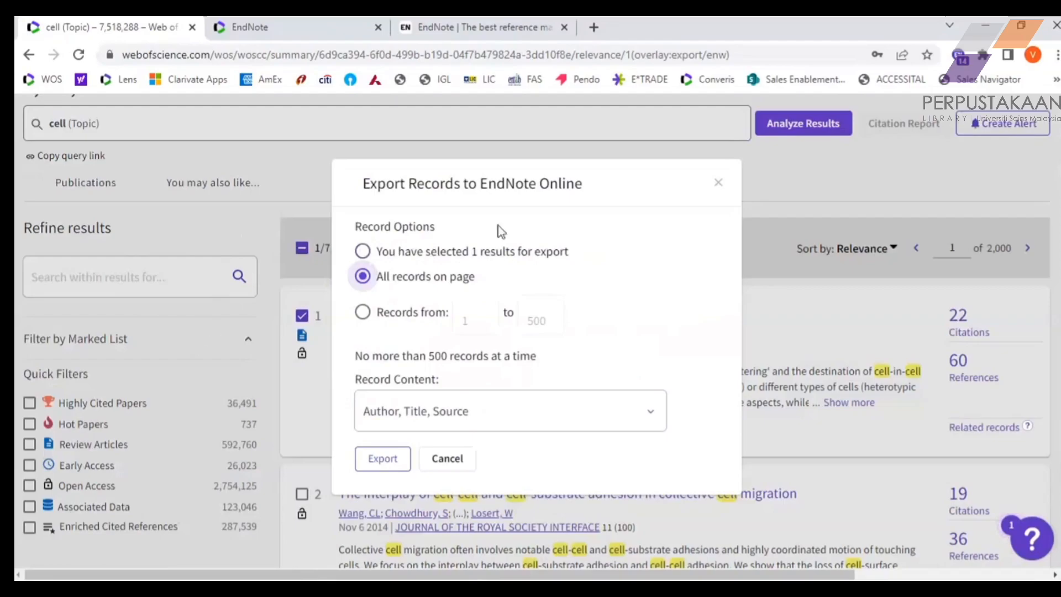
left_click(718, 184)
Look through the first page of search results and check its page size options, keeping 50 records per page.
scroll(419, 381, "up", 3)
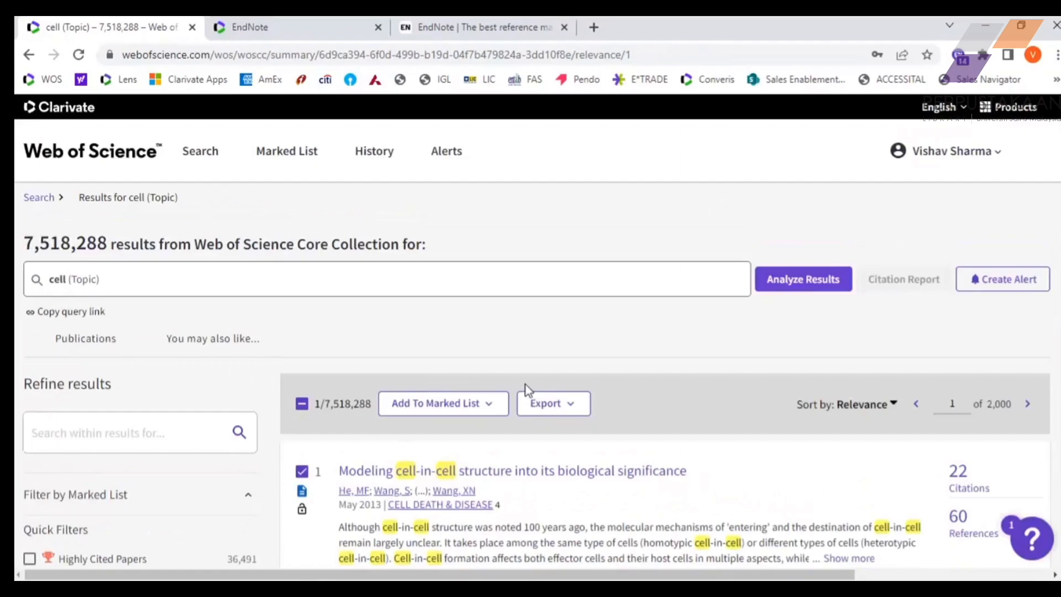
scroll(526, 389, "down", 2)
scroll(525, 389, "down", 1)
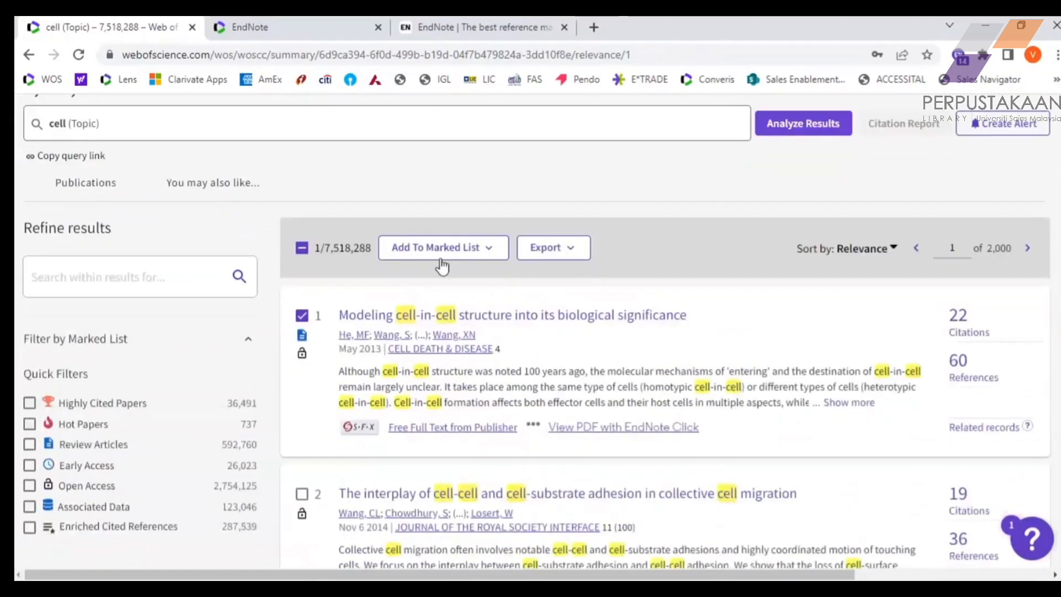
scroll(443, 407, "down", 20)
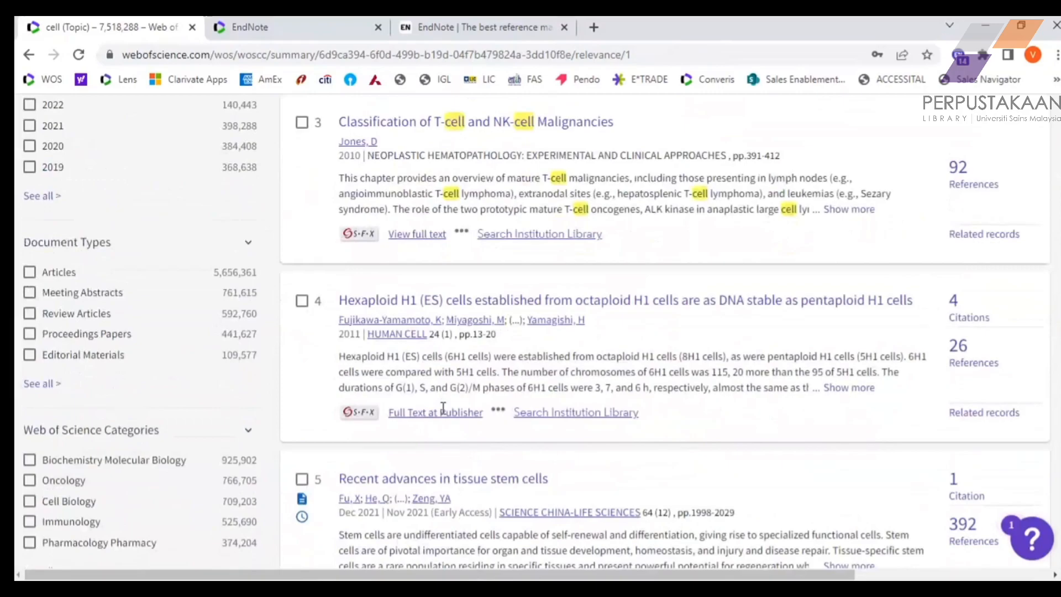
scroll(976, 254, "down", 8)
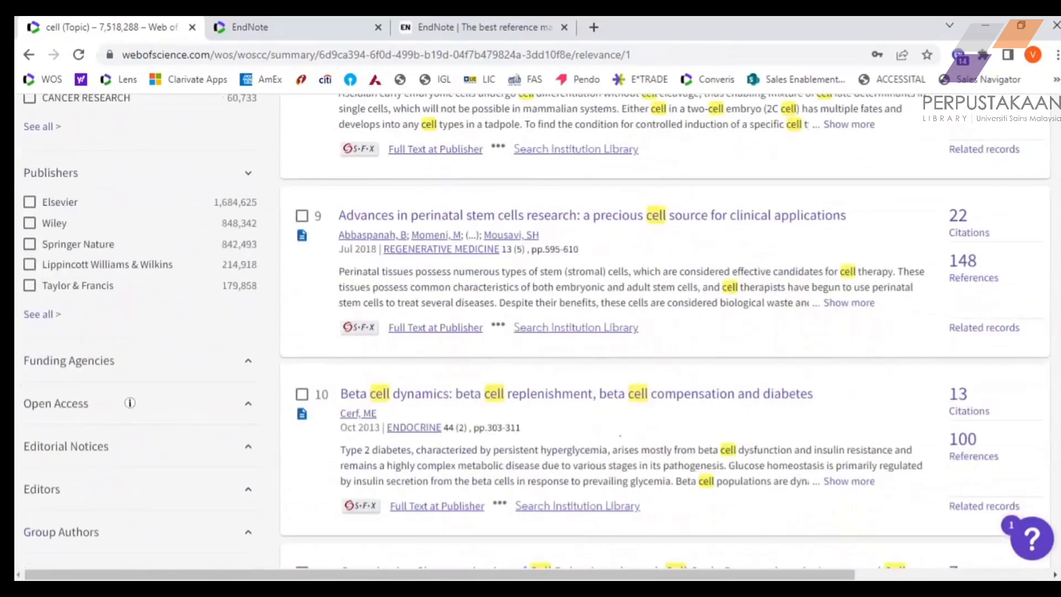
scroll(724, 462, "down", 20)
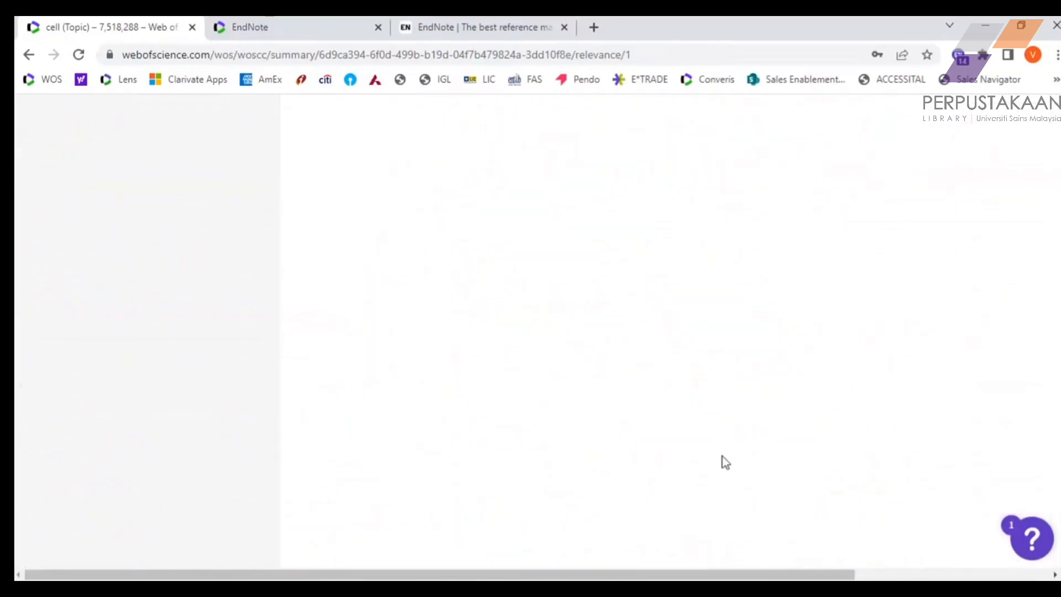
scroll(491, 348, "down", 20)
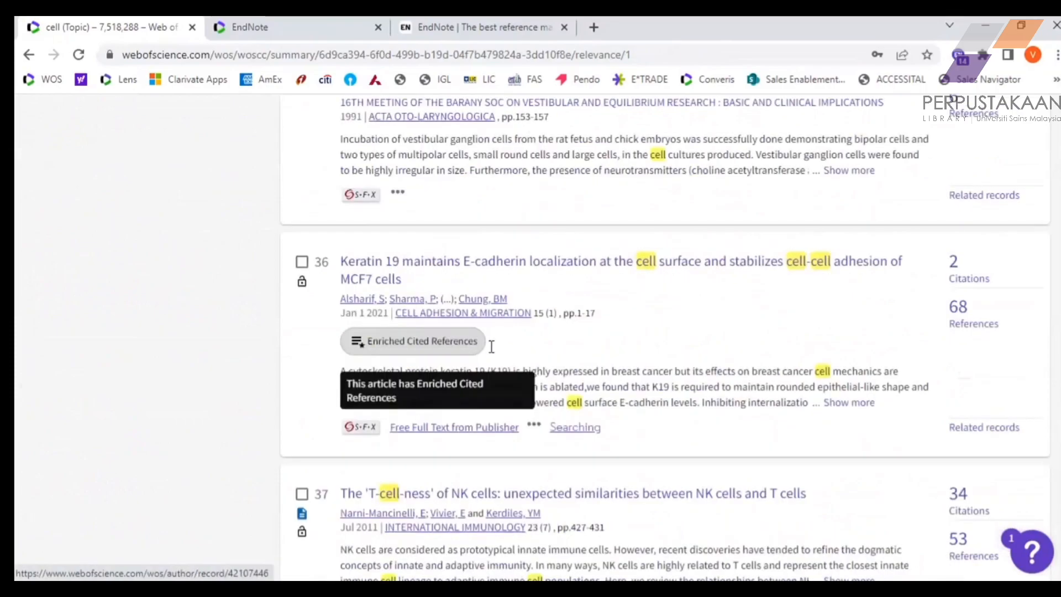
scroll(489, 351, "down", 20)
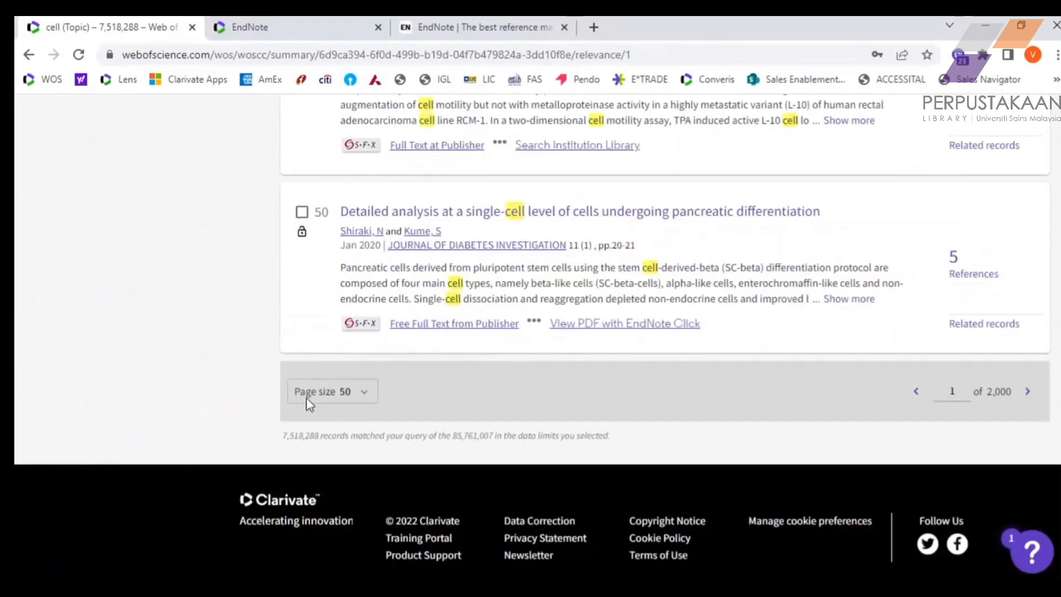
left_click(365, 395)
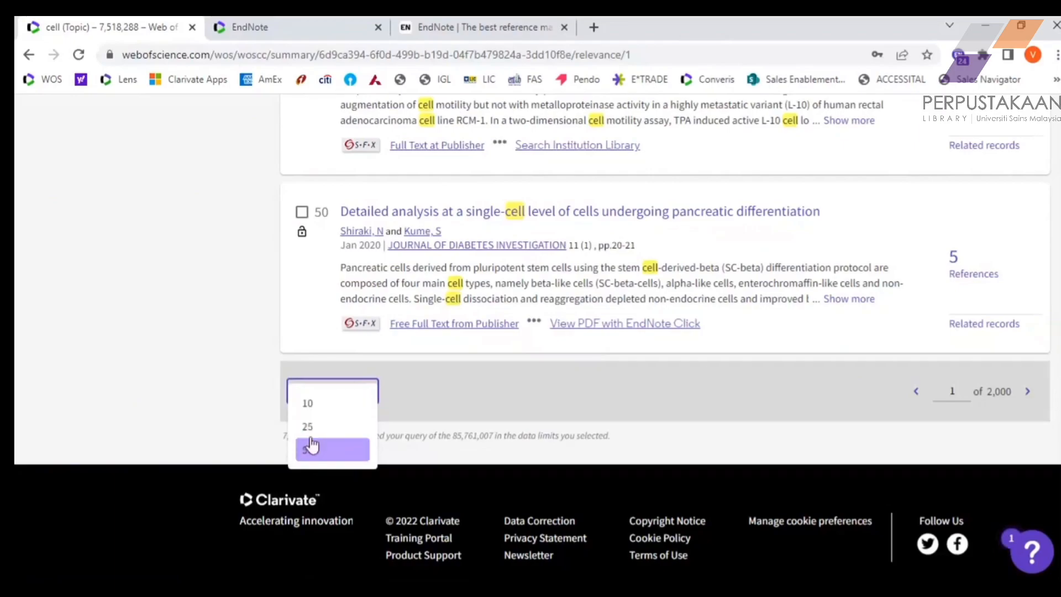
left_click(324, 450)
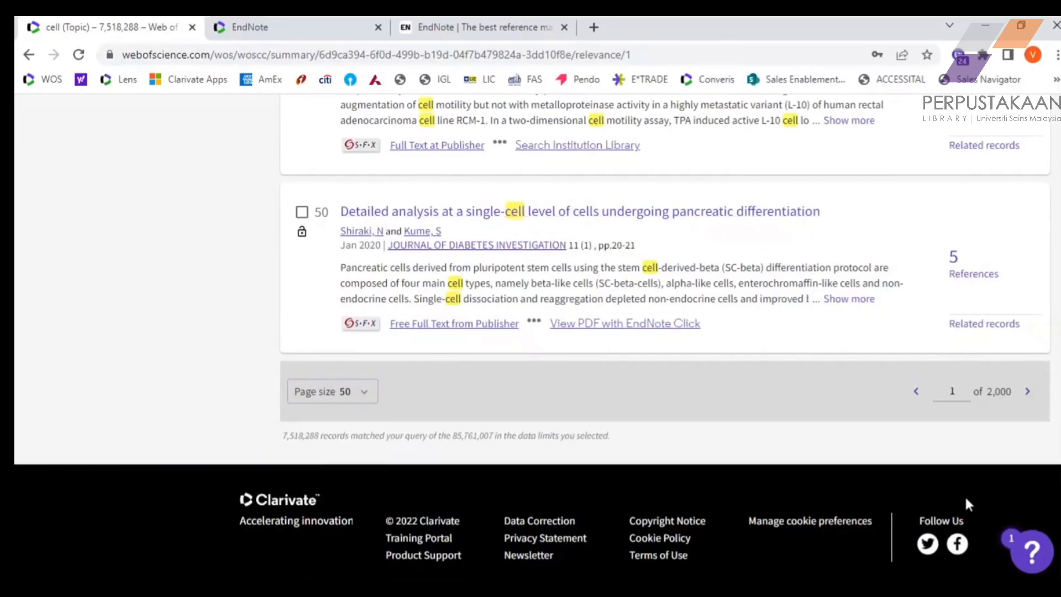
scroll(663, 331, "up", 20)
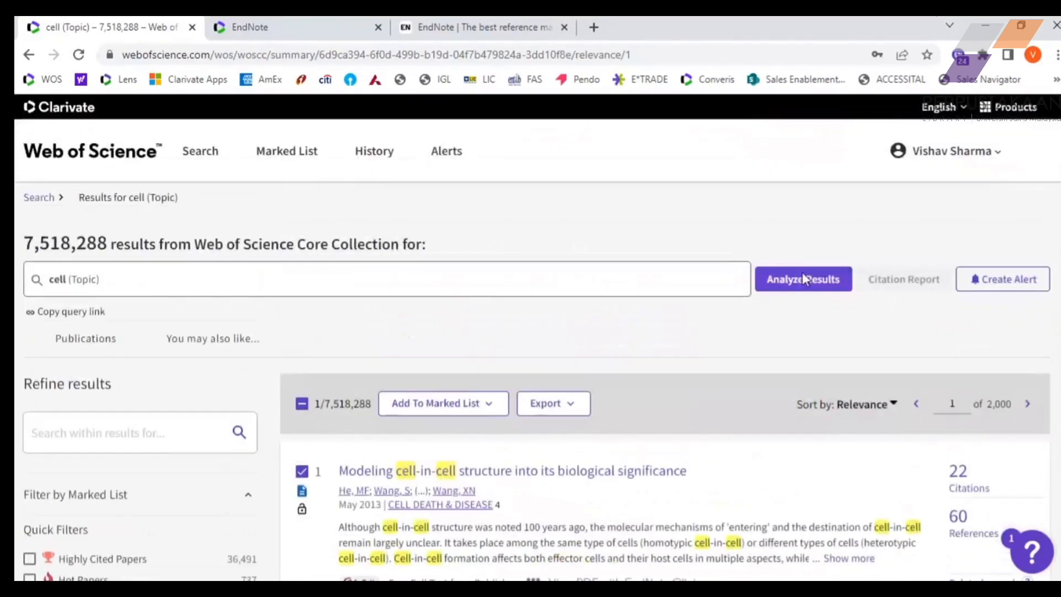
Open the EndNote online export options for the selected first result.
left_click(563, 410)
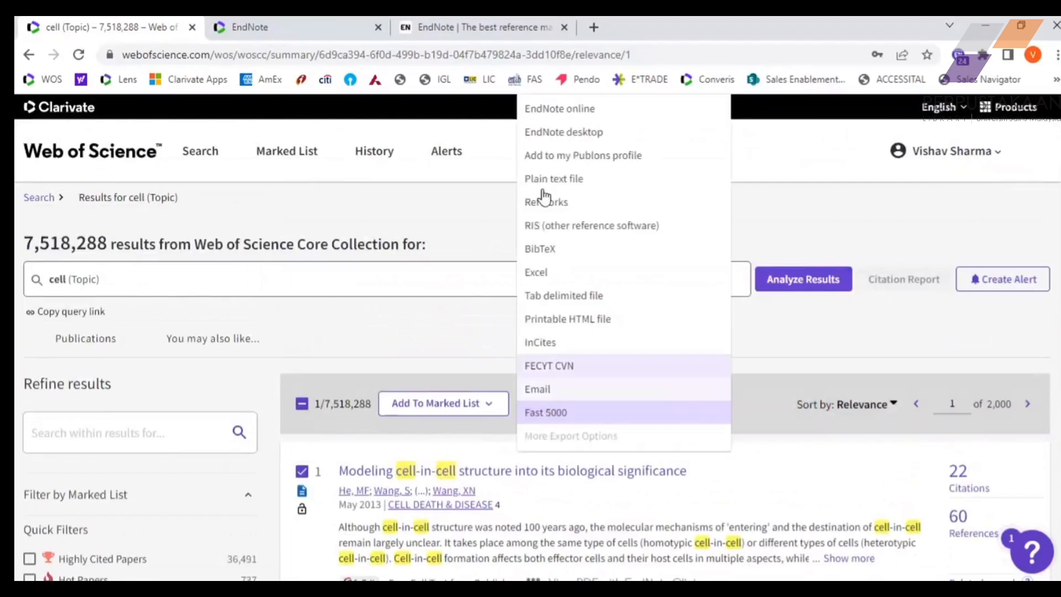
left_click(564, 111)
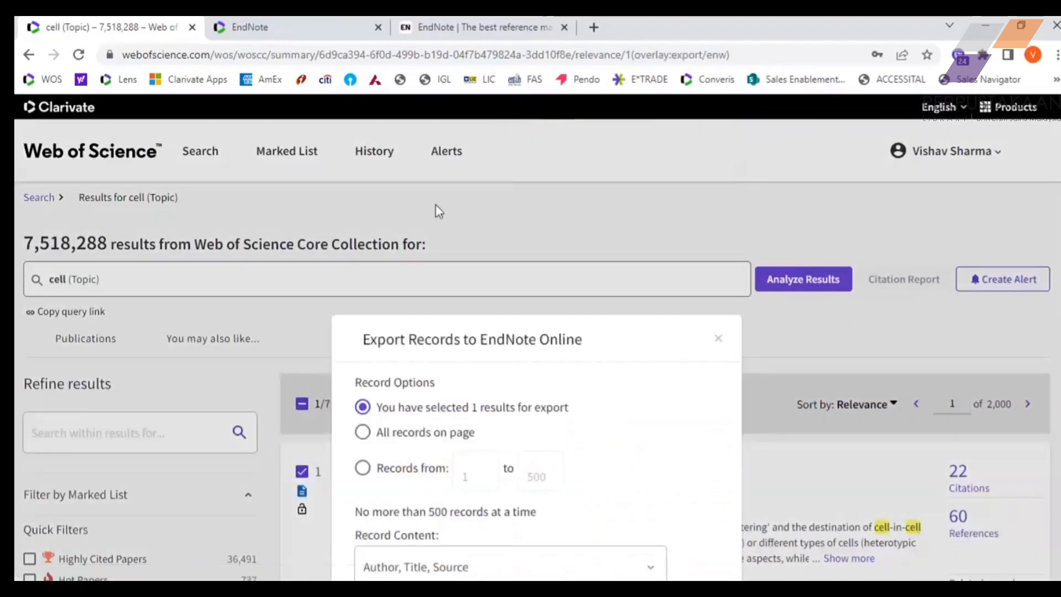
scroll(558, 428, "down", 2)
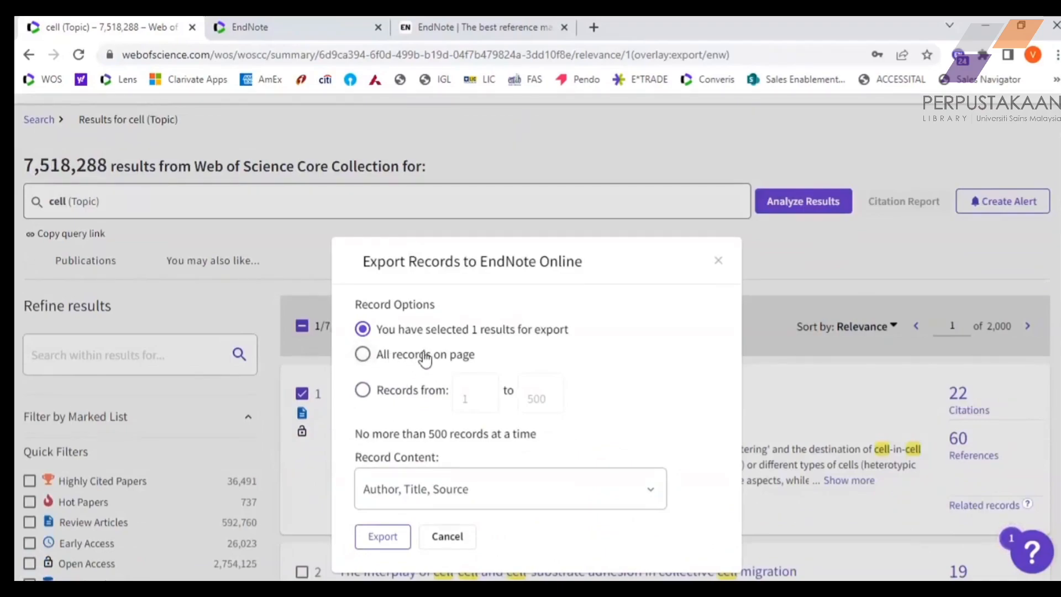
Choose to export records from 1 to 500 and examine the range fields and the limit per export.
left_click(363, 391)
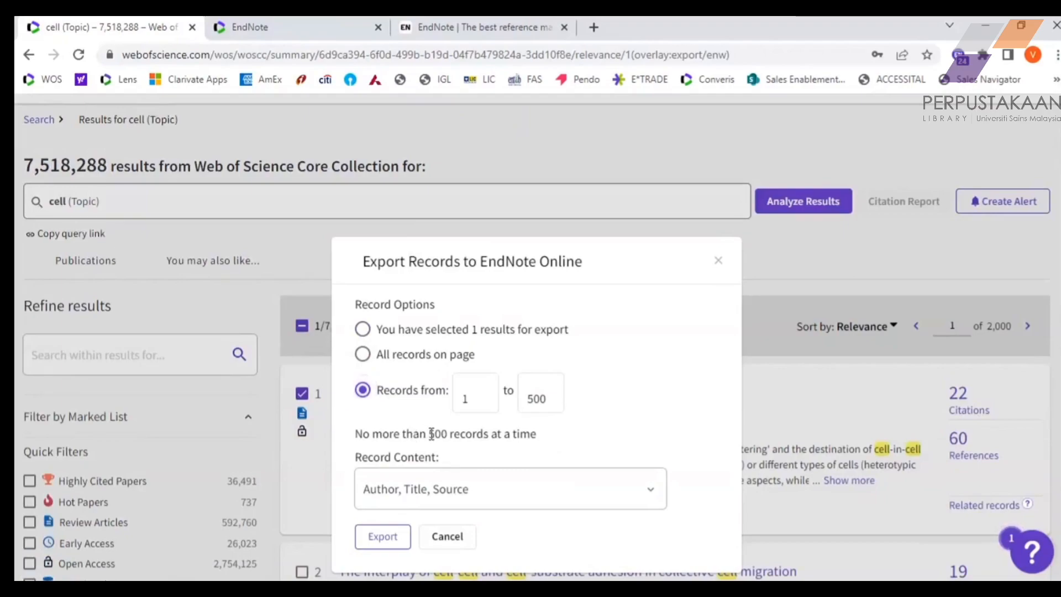
left_click_drag(430, 434, 484, 441)
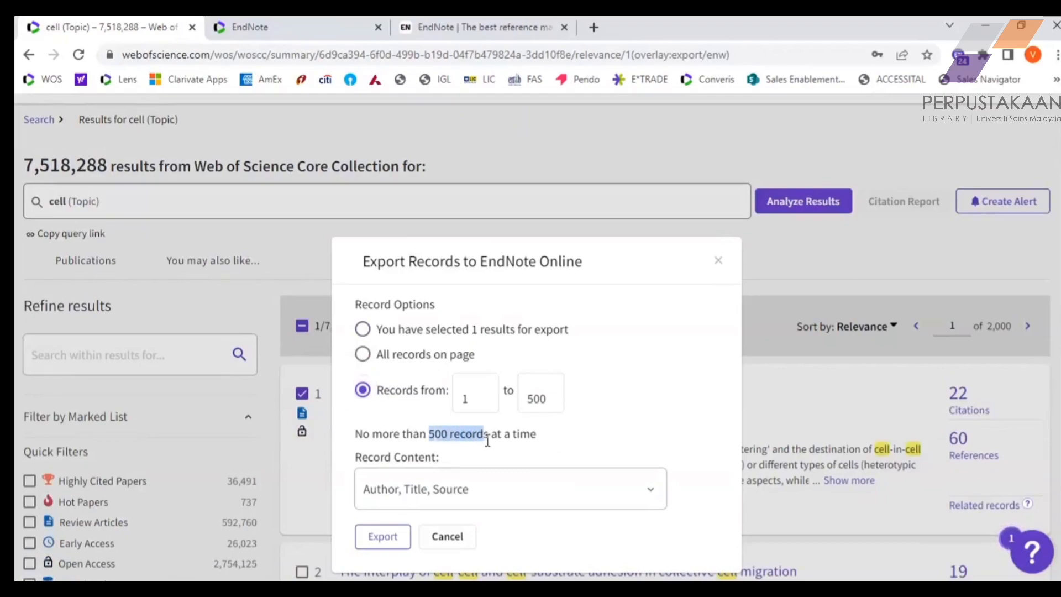
left_click_drag(487, 440, 493, 440)
left_click(465, 400)
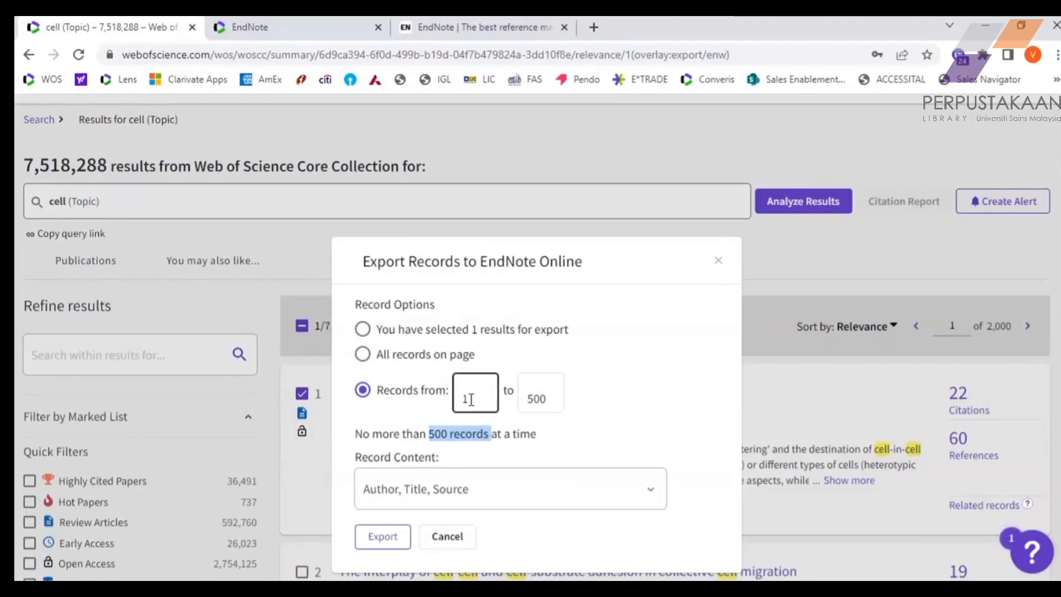
left_click(471, 400)
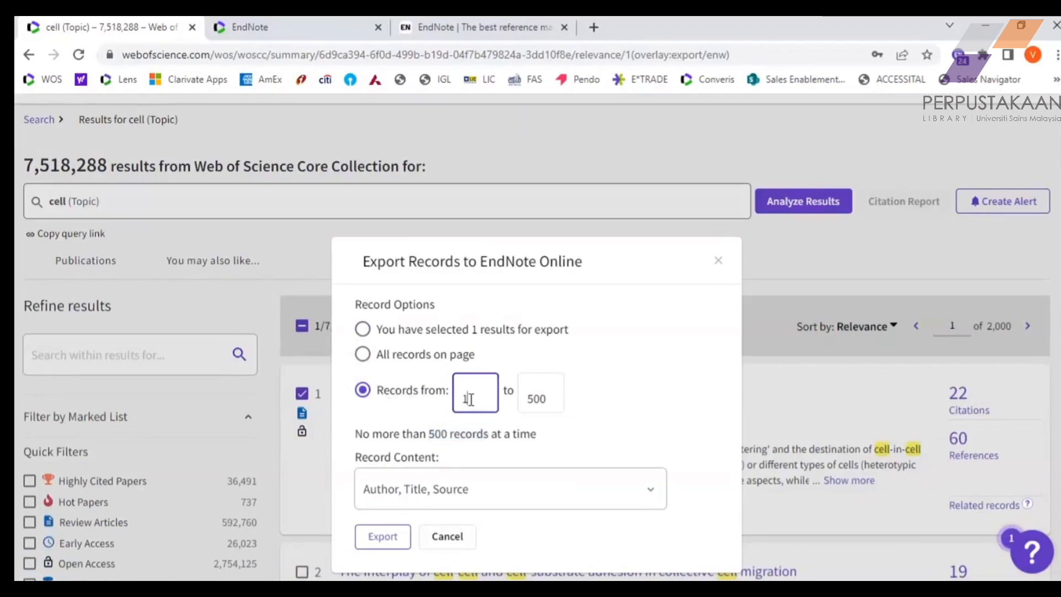
left_click(553, 401)
double_click(540, 400)
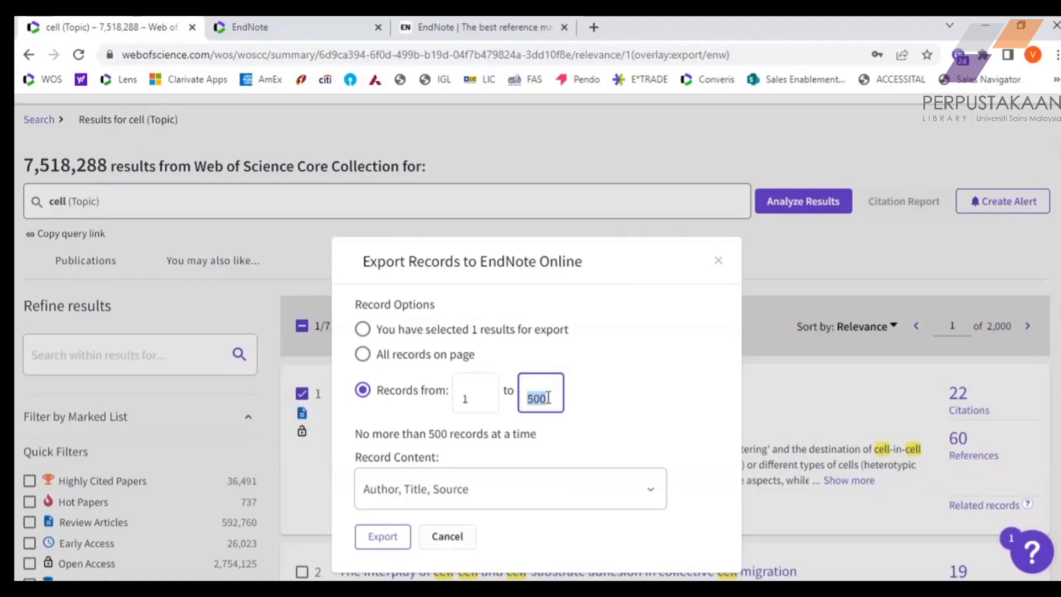
left_click(637, 396)
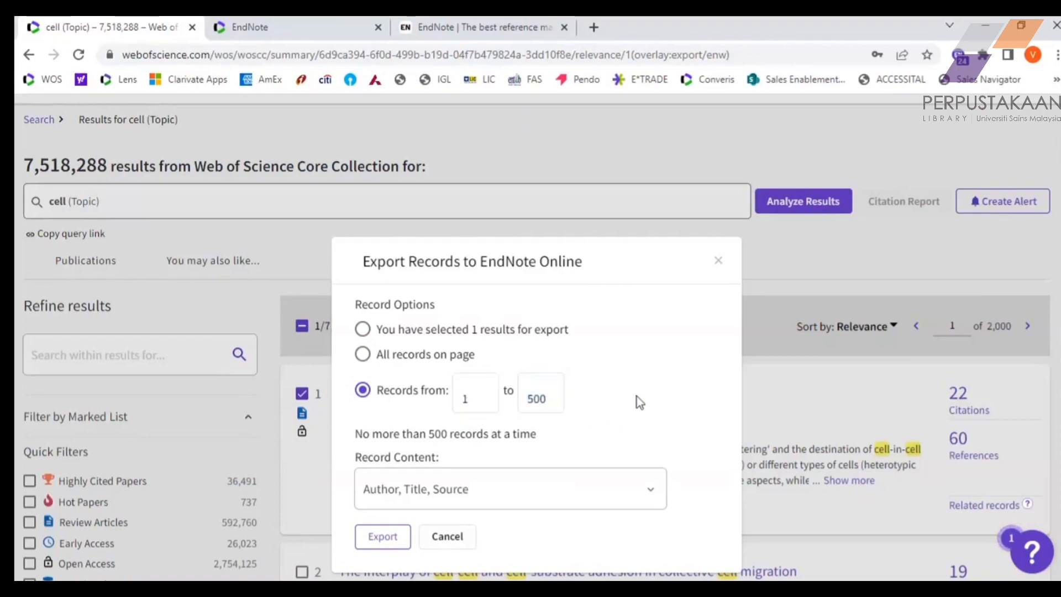
Restrict the export to the one selected result and choose Author, Title, Source as the record content.
left_click(362, 330)
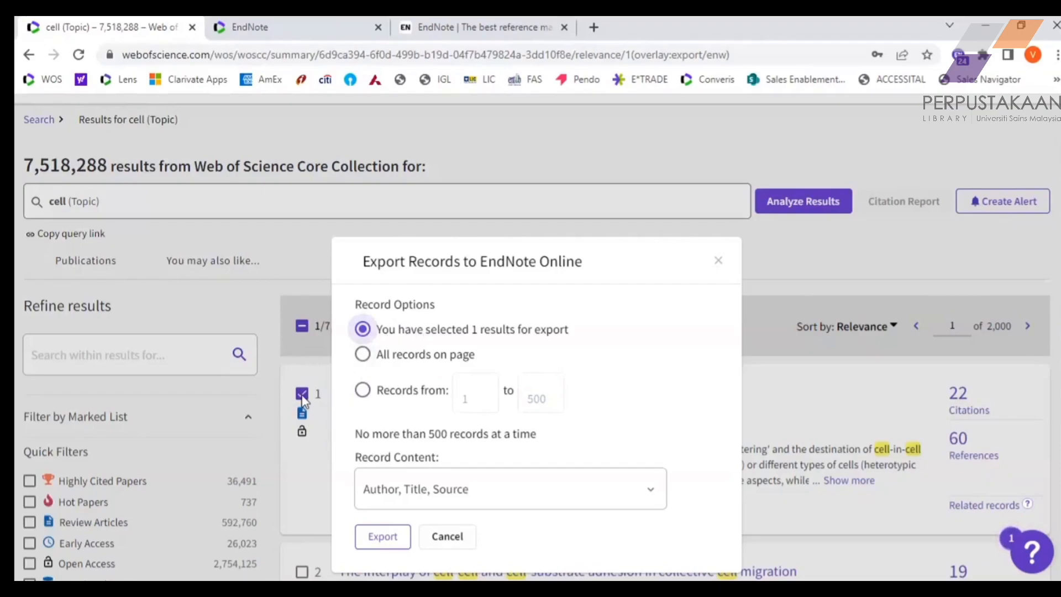
scroll(457, 360, "down", 1)
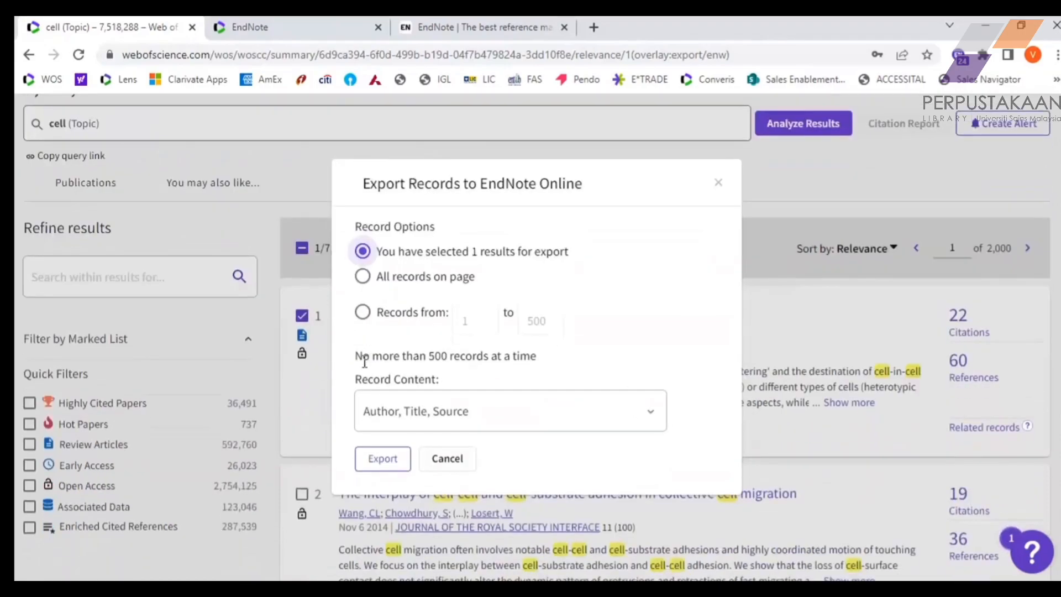
left_click_drag(358, 352, 554, 365)
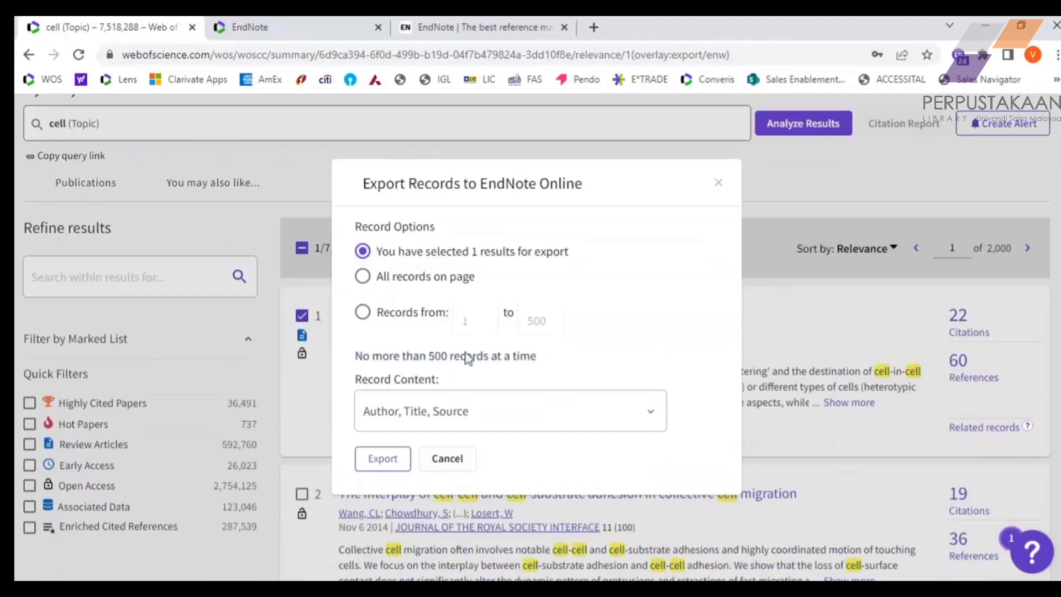
left_click_drag(356, 381, 451, 389)
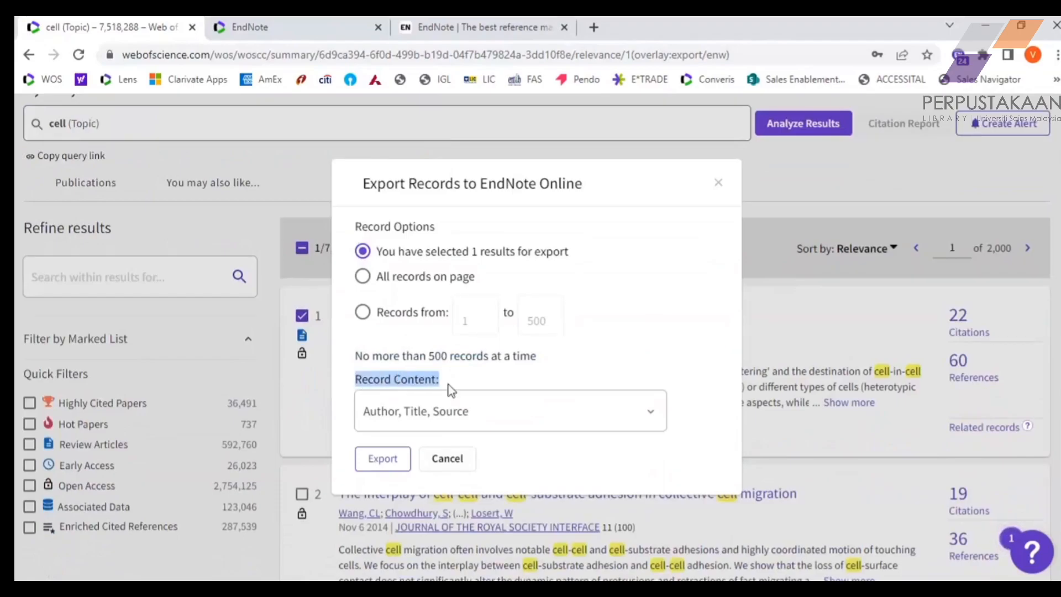
left_click(668, 338)
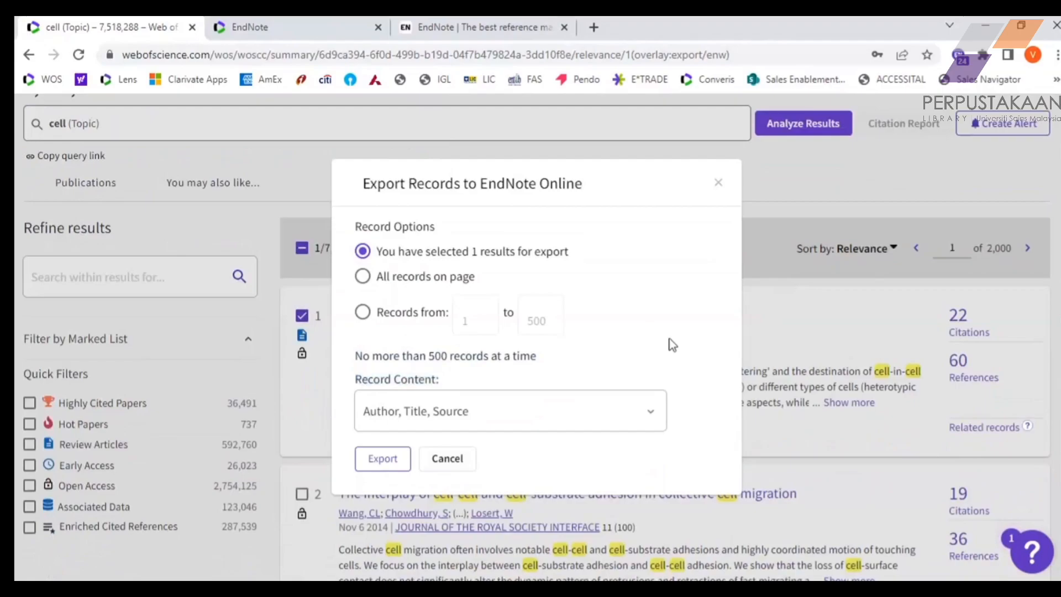
left_click(648, 419)
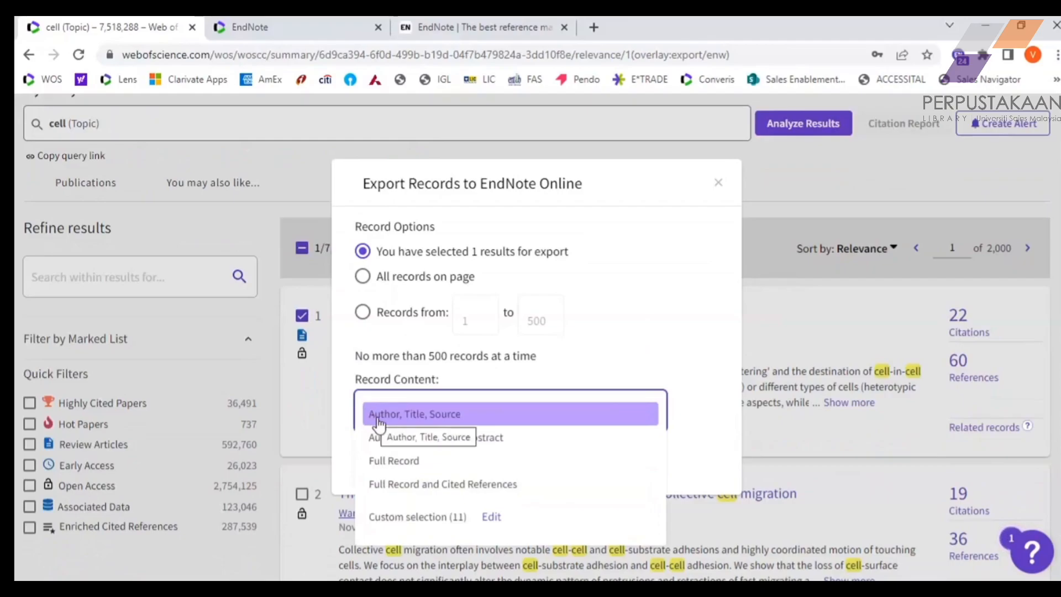
left_click(455, 418)
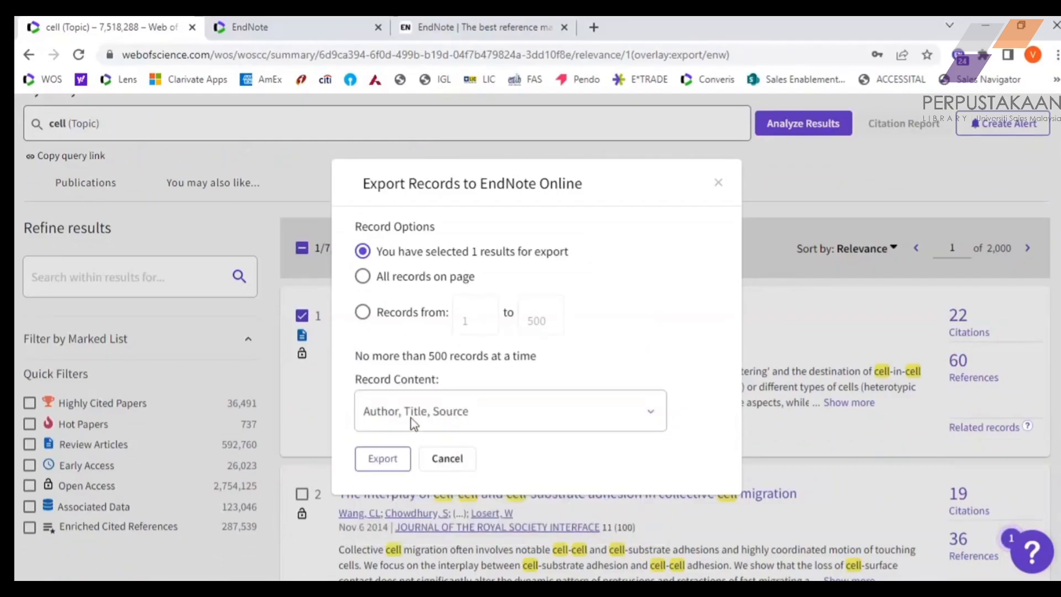
Add Affiliations and ISSN to the custom record content selection, save it, and export the selected record to EndNote online.
left_click(455, 419)
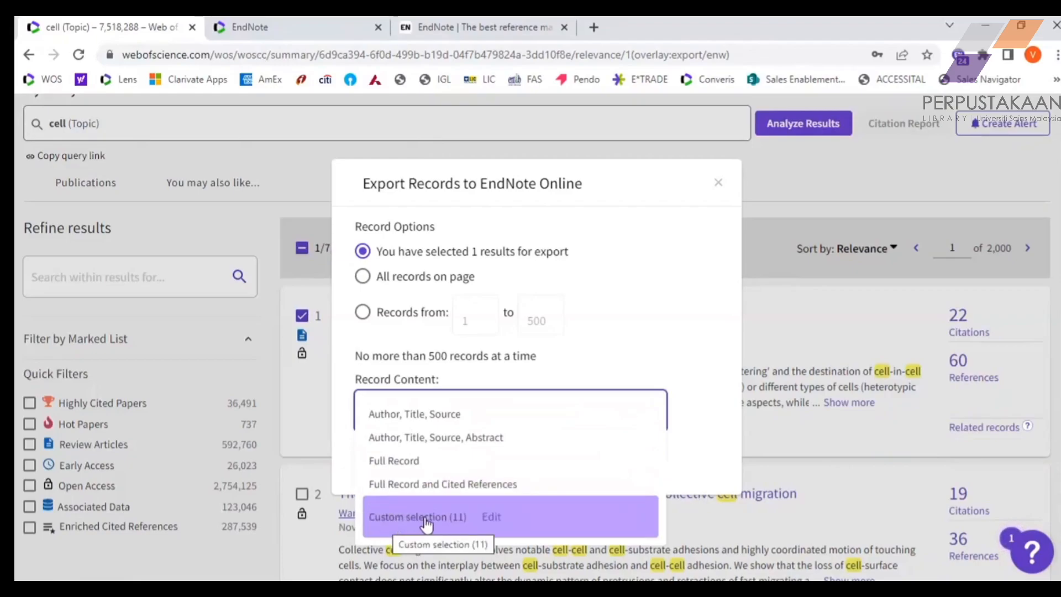
left_click(492, 519)
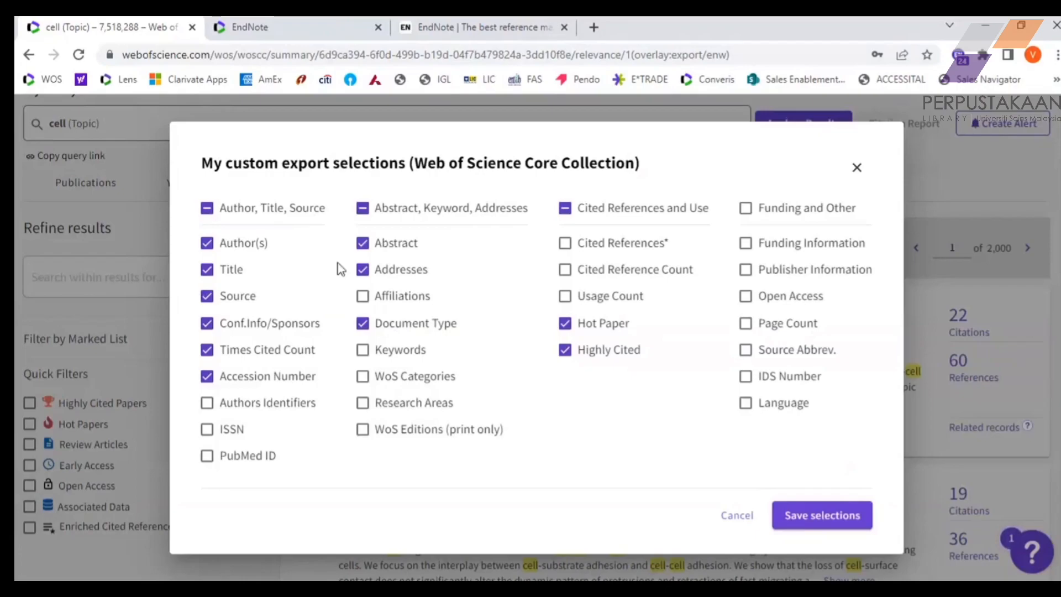
left_click(363, 297)
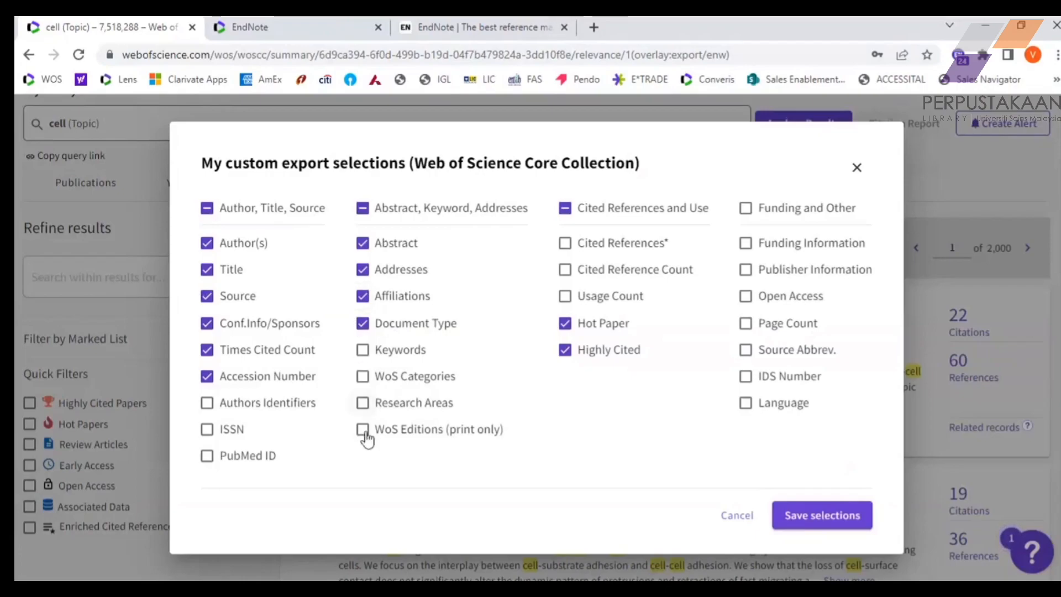
left_click(208, 430)
left_click(836, 521)
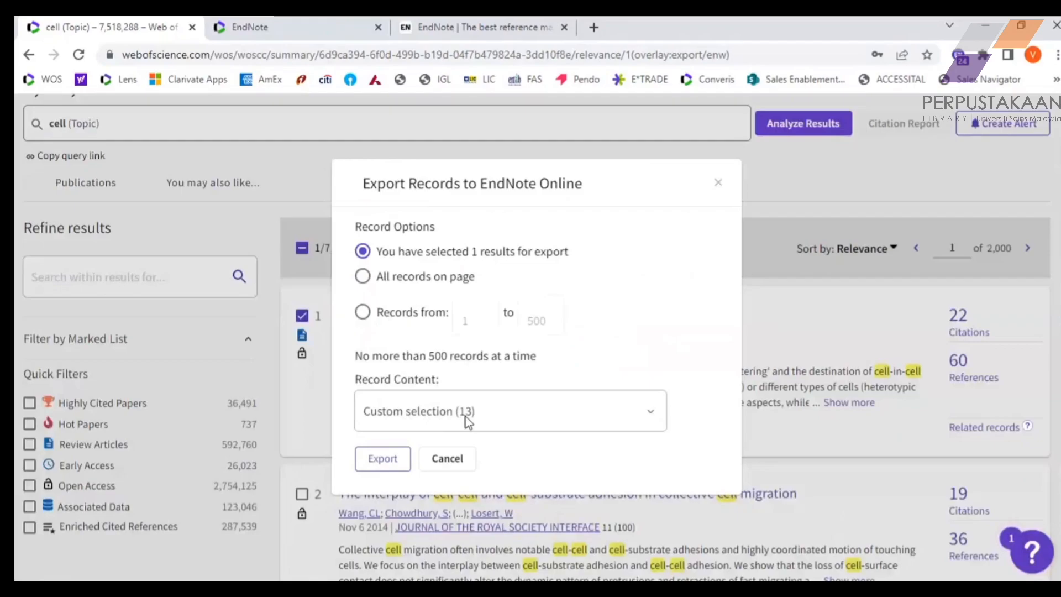
left_click(385, 464)
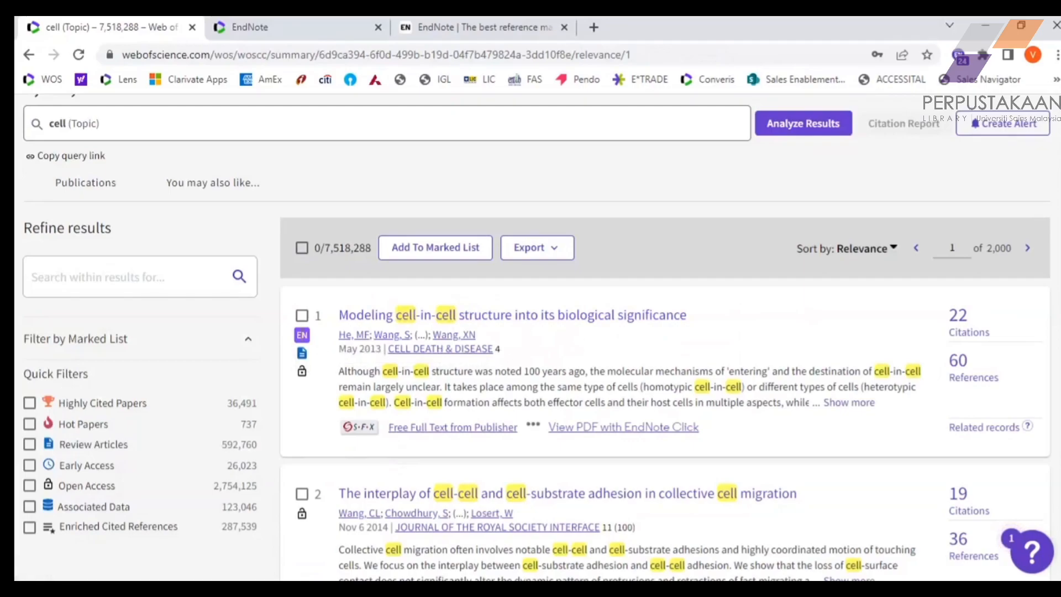
Switch to the EndNote library, reload its reference list, and return to the Web of Science search results.
mouse_move(302, 342)
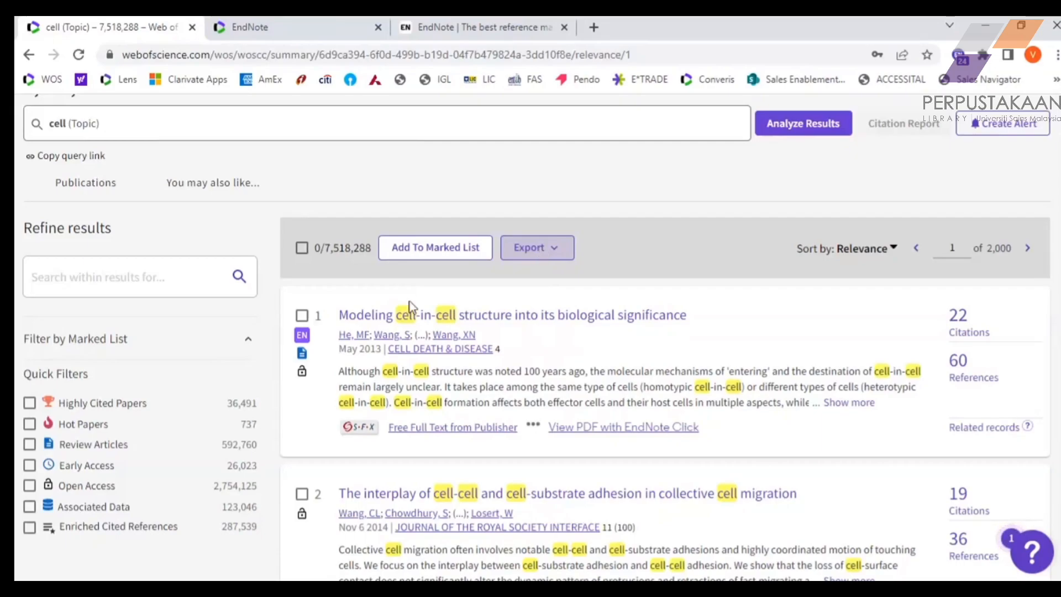
left_click(256, 32)
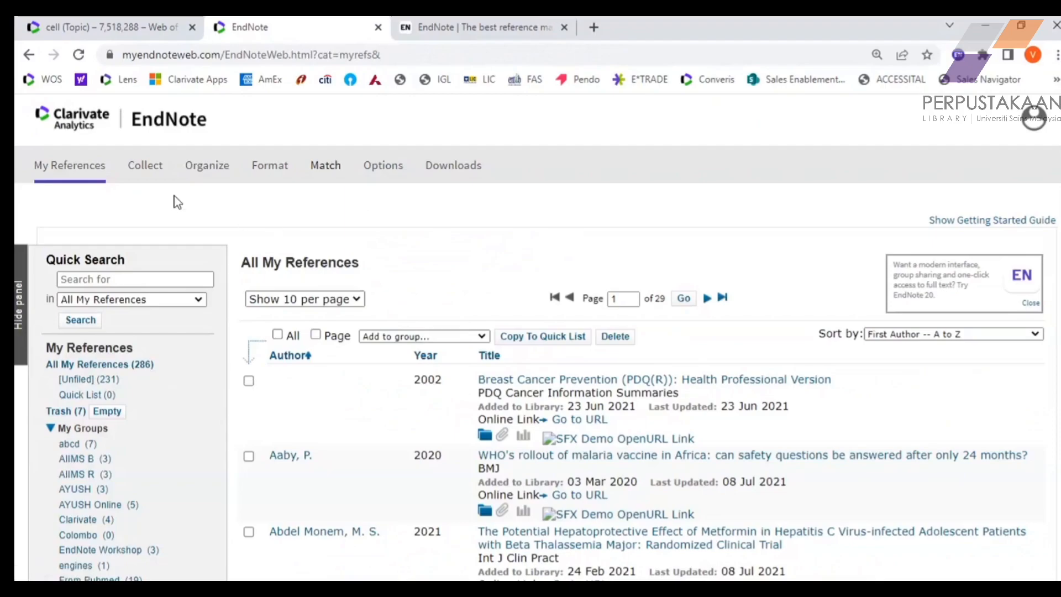
left_click(78, 56)
left_click(122, 28)
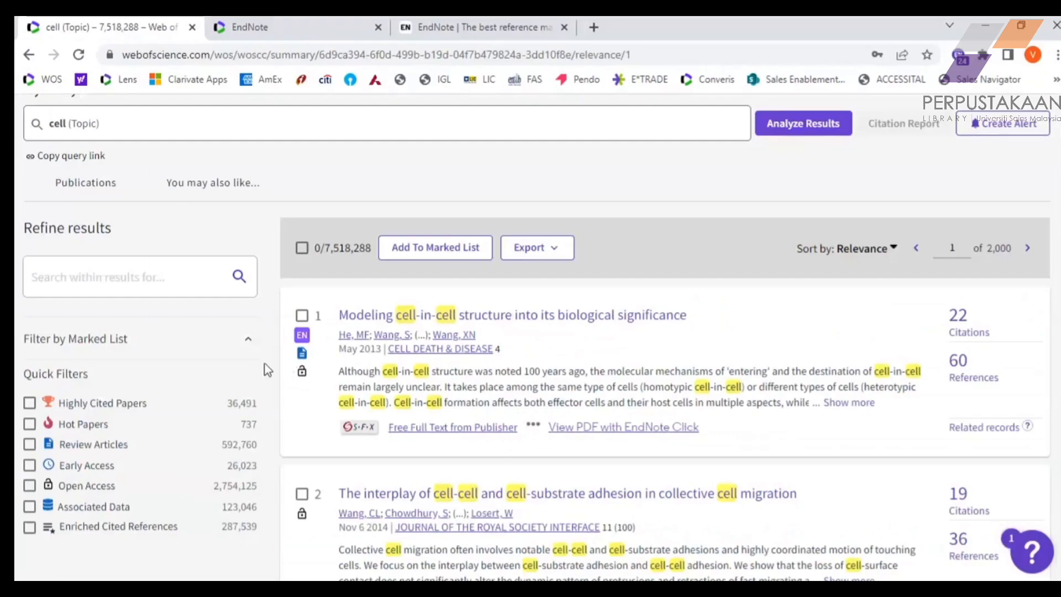
scroll(264, 363, "up", 3)
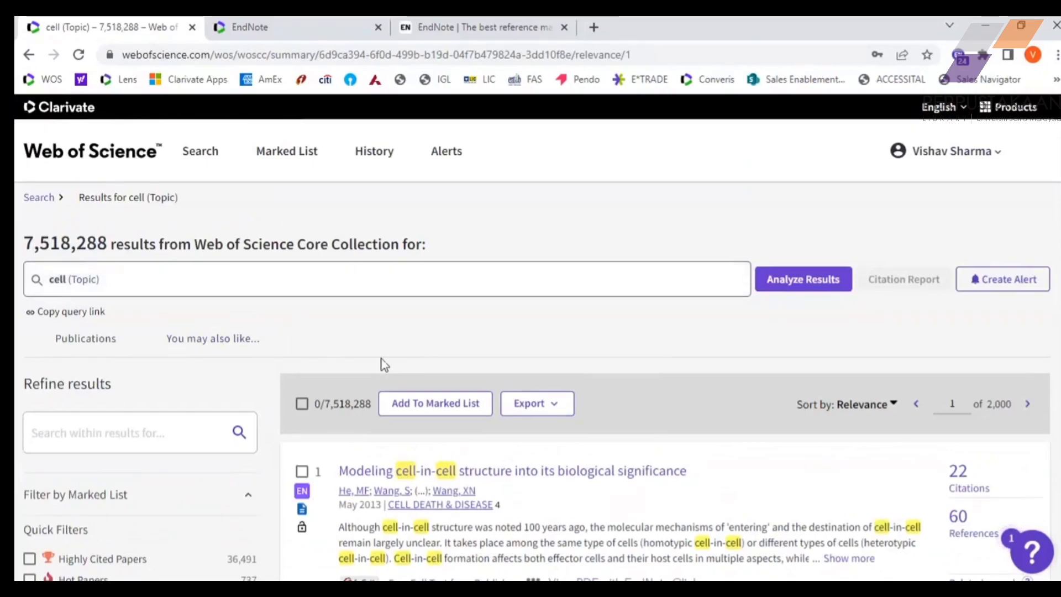
Examine the available export formats for the "cell" search results without exporting anything.
scroll(381, 362, "down", 4)
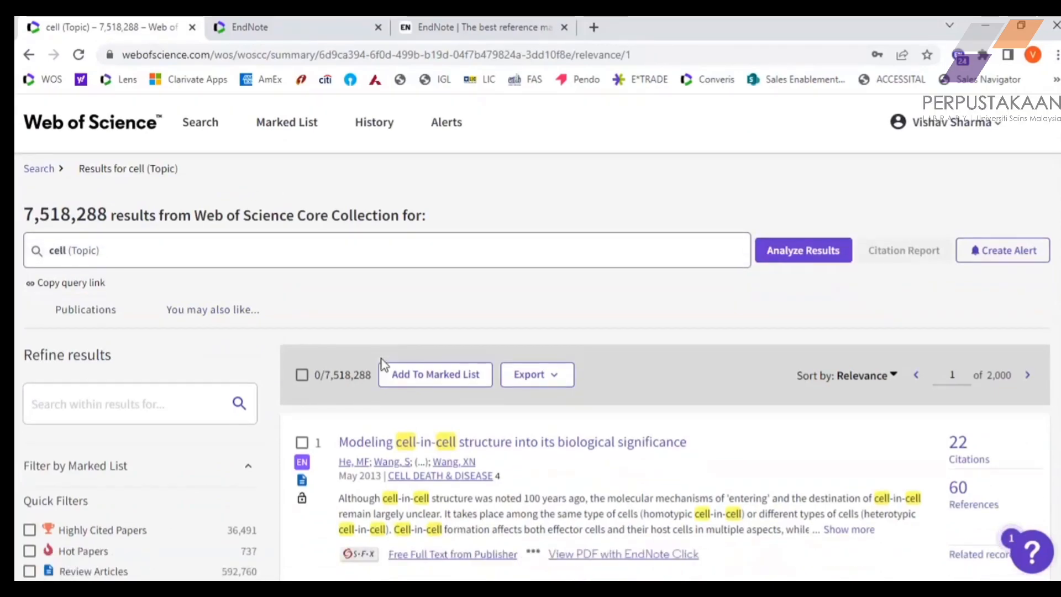
scroll(330, 429, "up", 4)
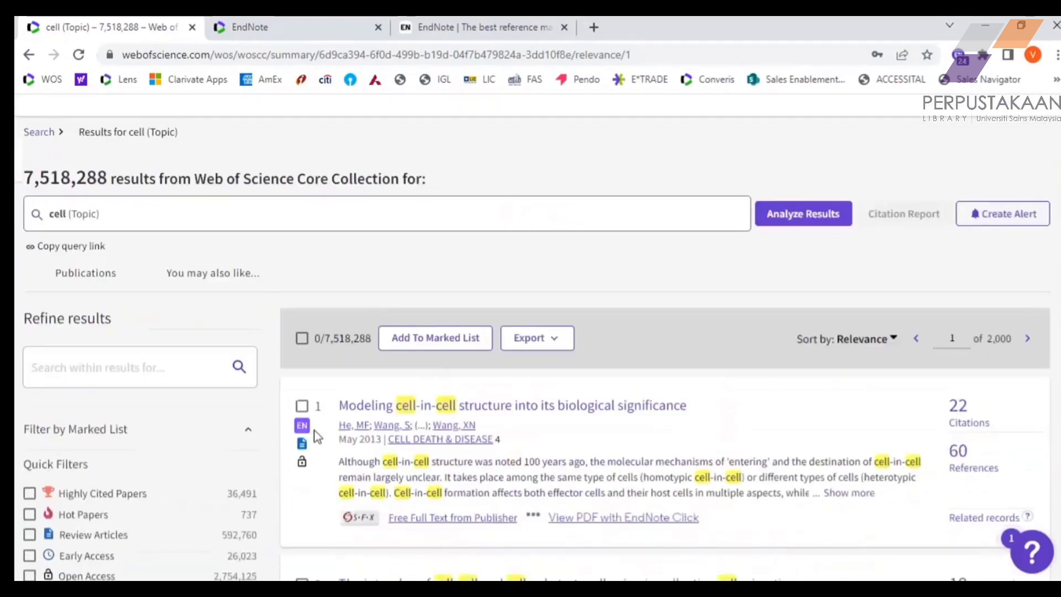
left_click(539, 405)
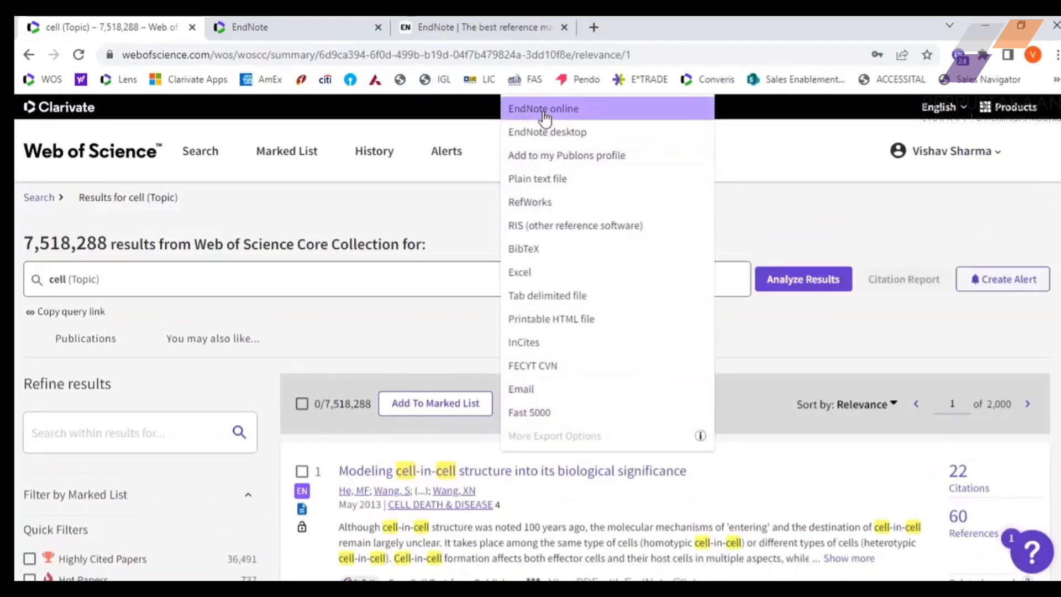
left_click(419, 339)
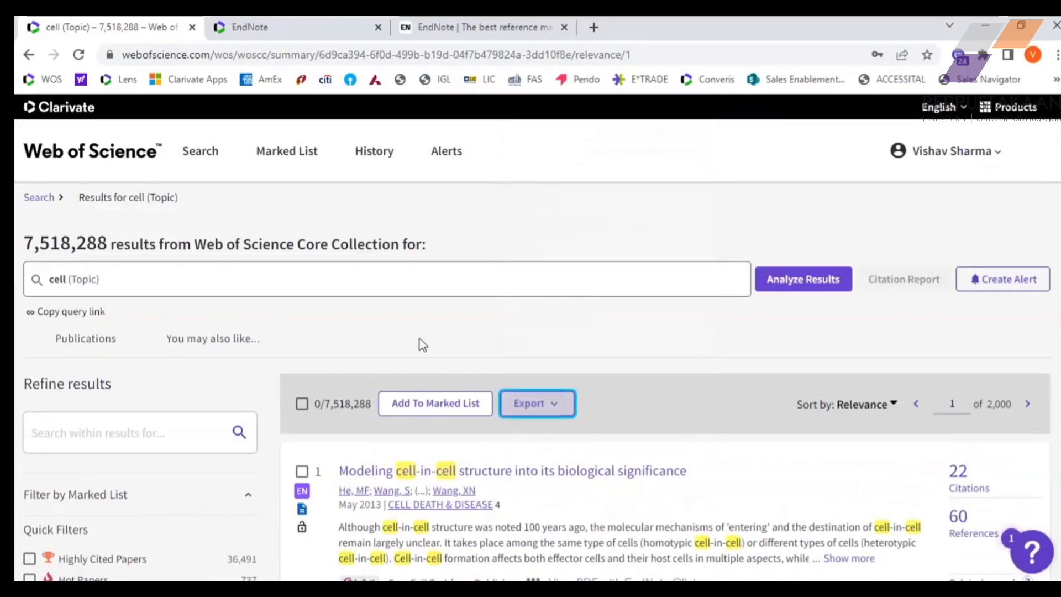
left_click(279, 26)
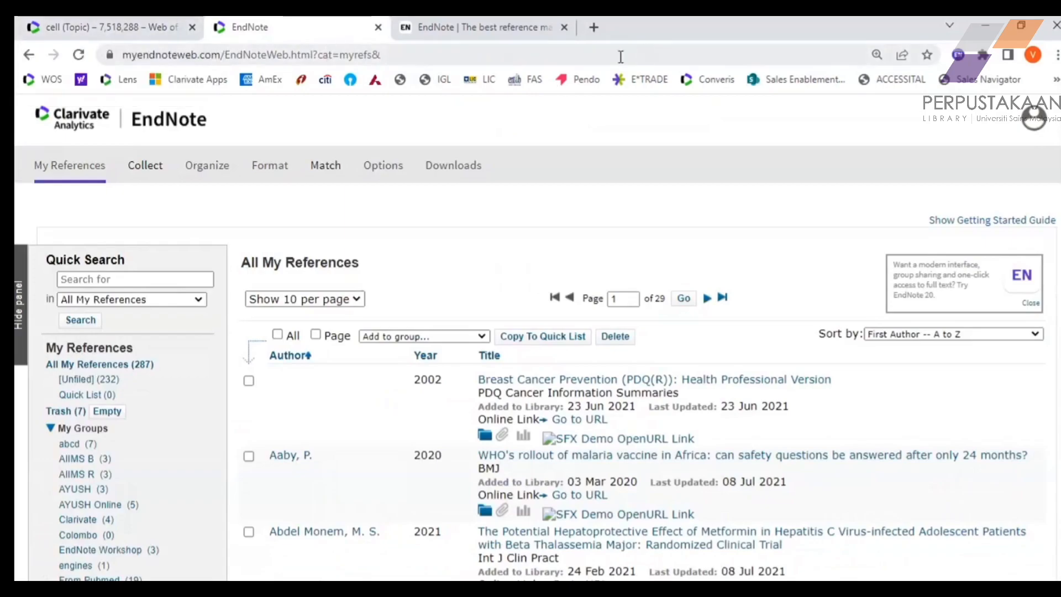
left_click(572, 34)
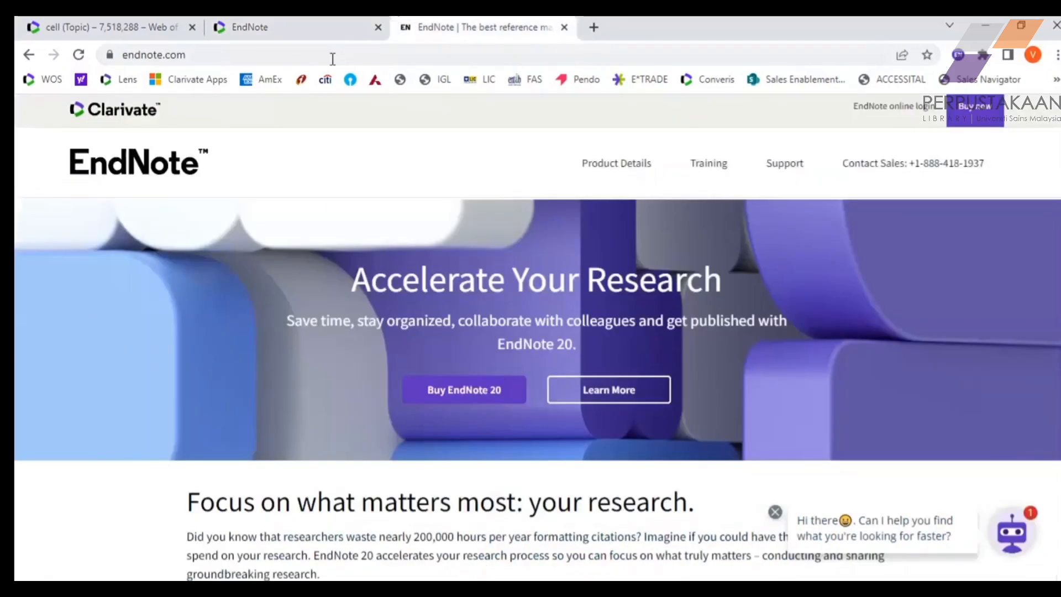
left_click(310, 33)
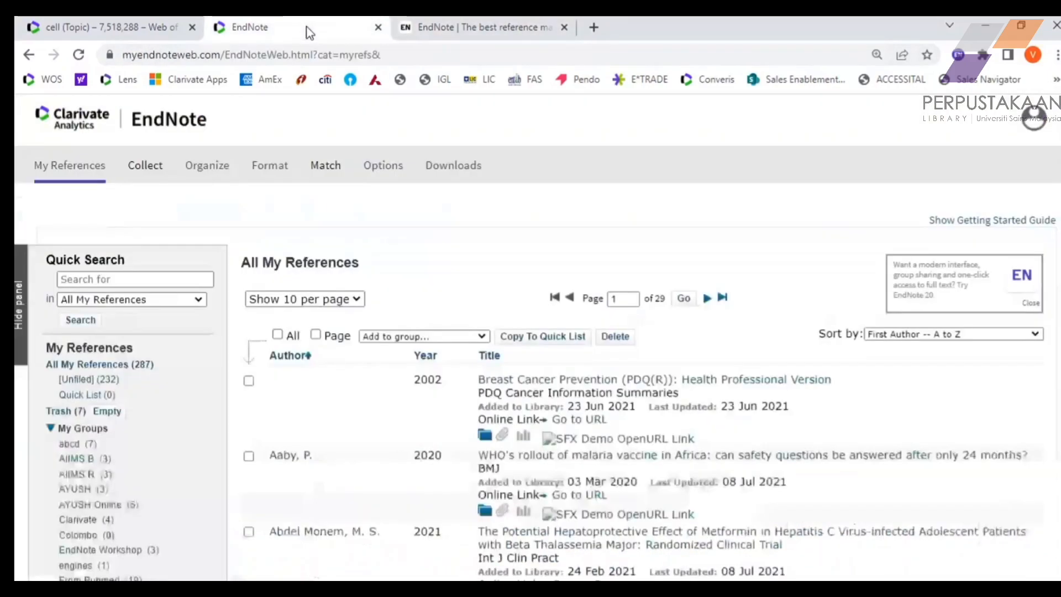
left_click(416, 31)
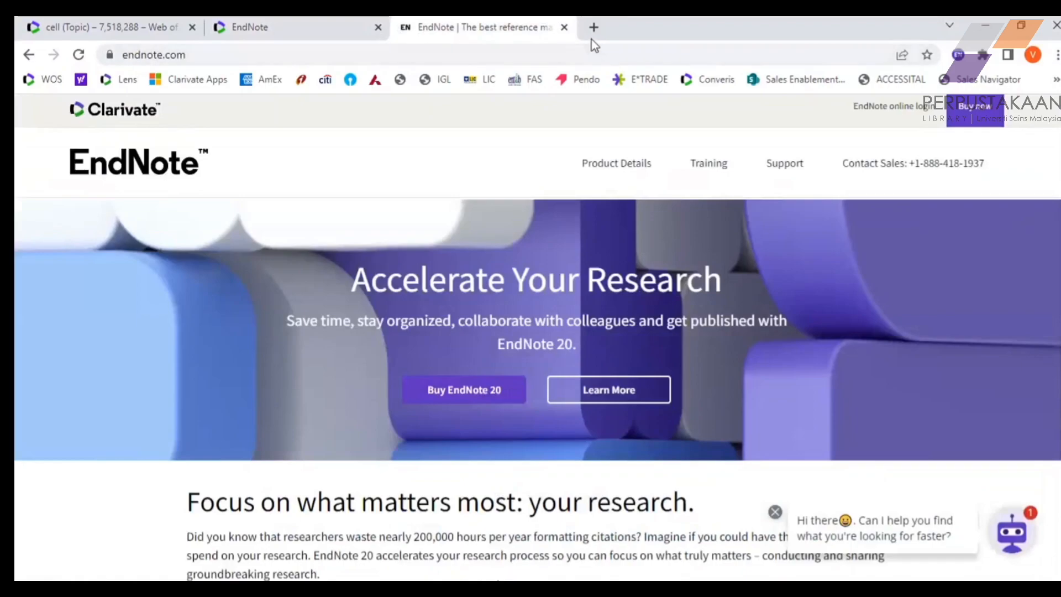
Search Google for "google scholar" in a new browser tab and open the Google Scholar site.
left_click(592, 40)
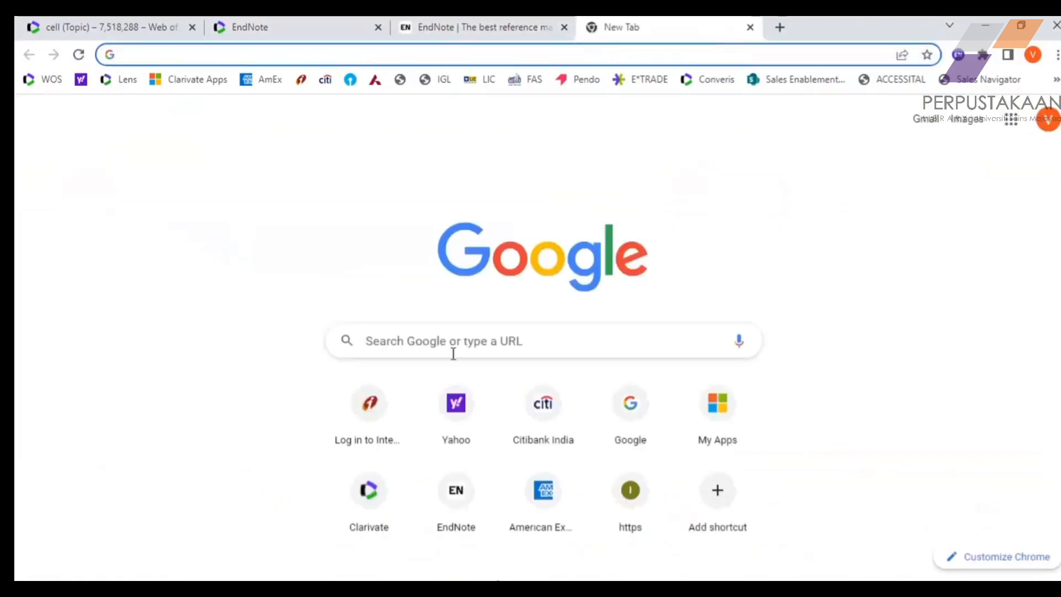
left_click(426, 341)
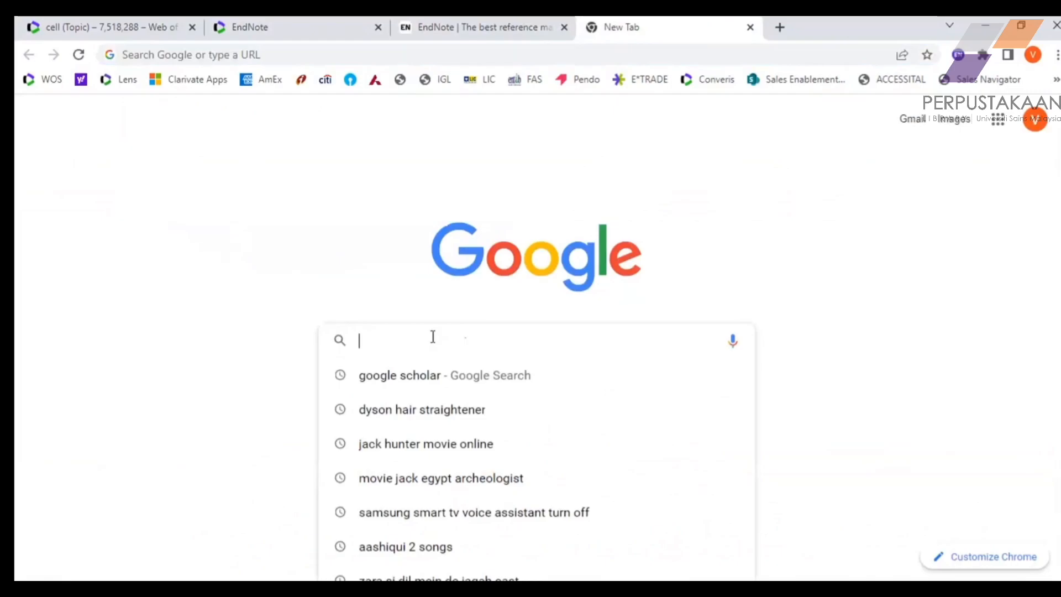
type("goog")
key("Return")
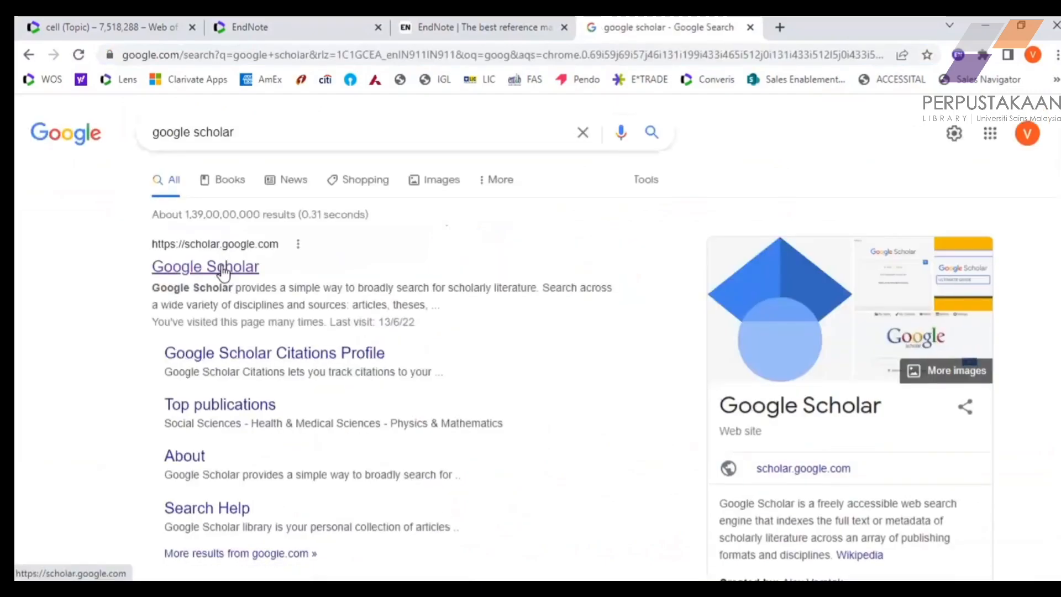
left_click(221, 270)
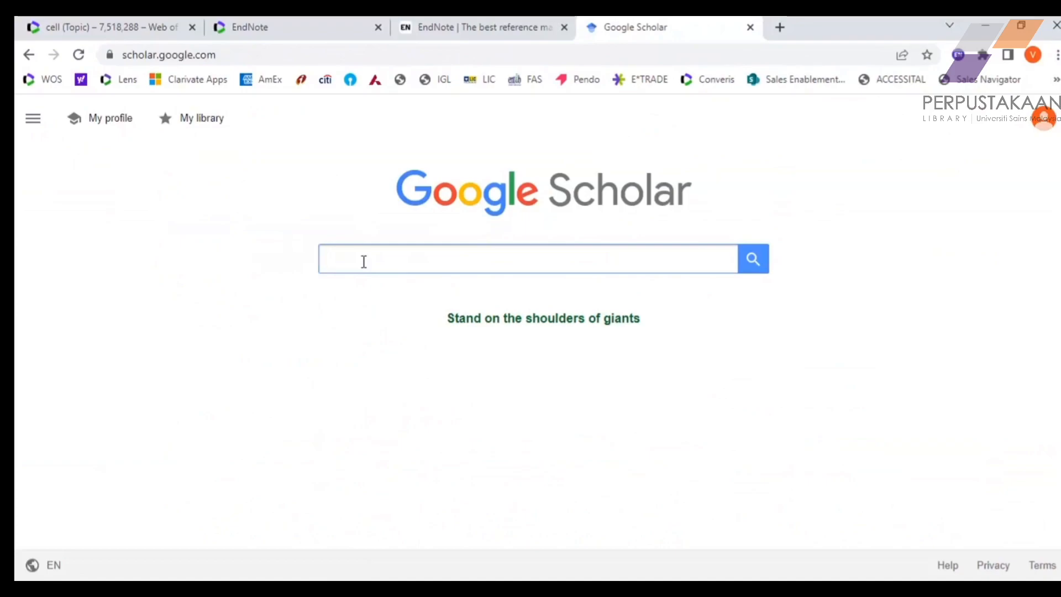
Search Google Scholar for "cell" and view the citation options of the first article.
type("cell")
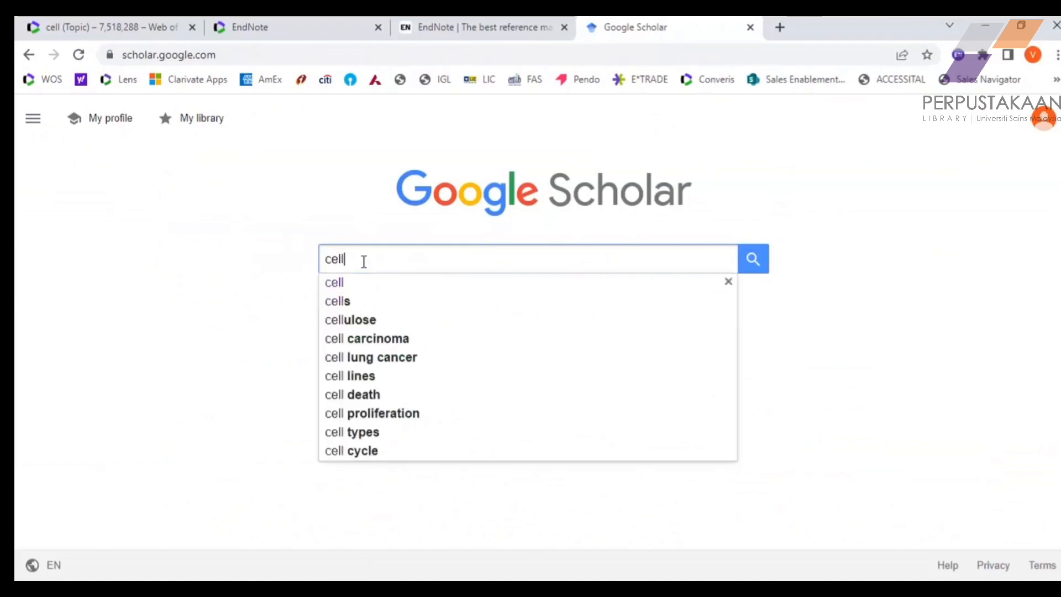
key("Escape")
key("Return")
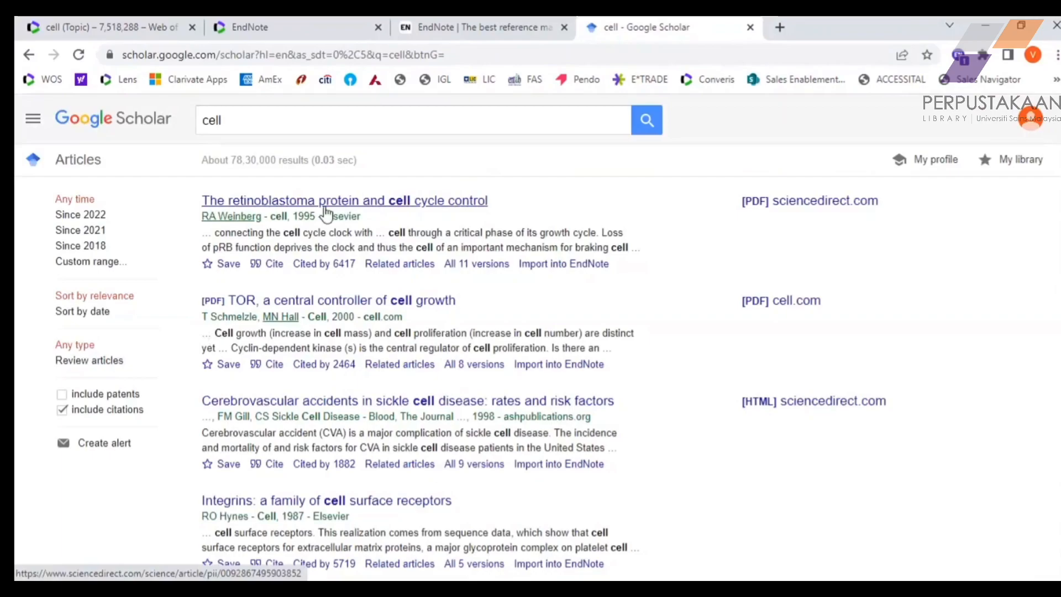
left_click(258, 269)
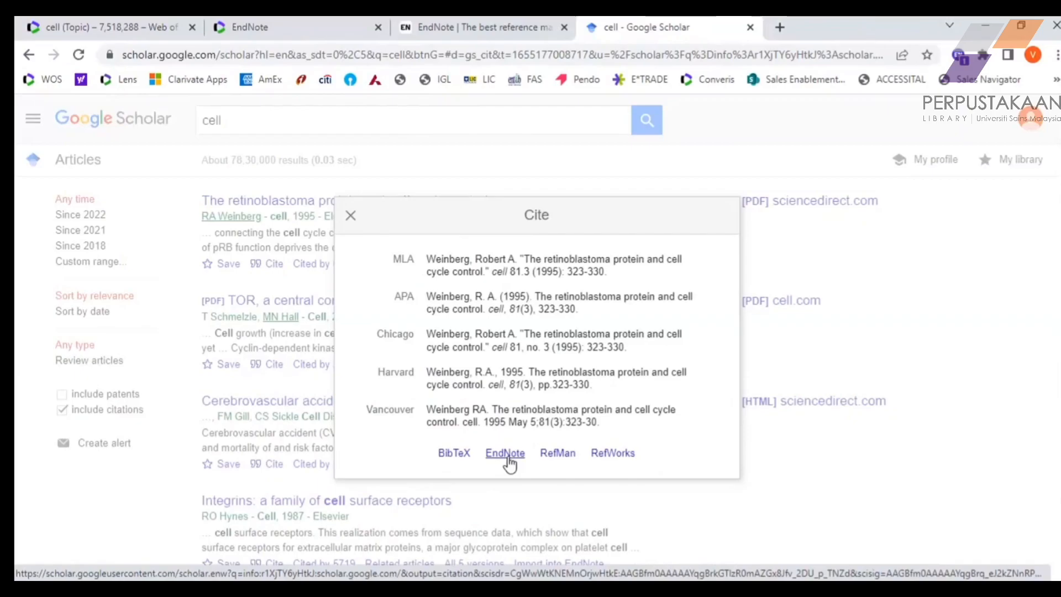
left_click(350, 216)
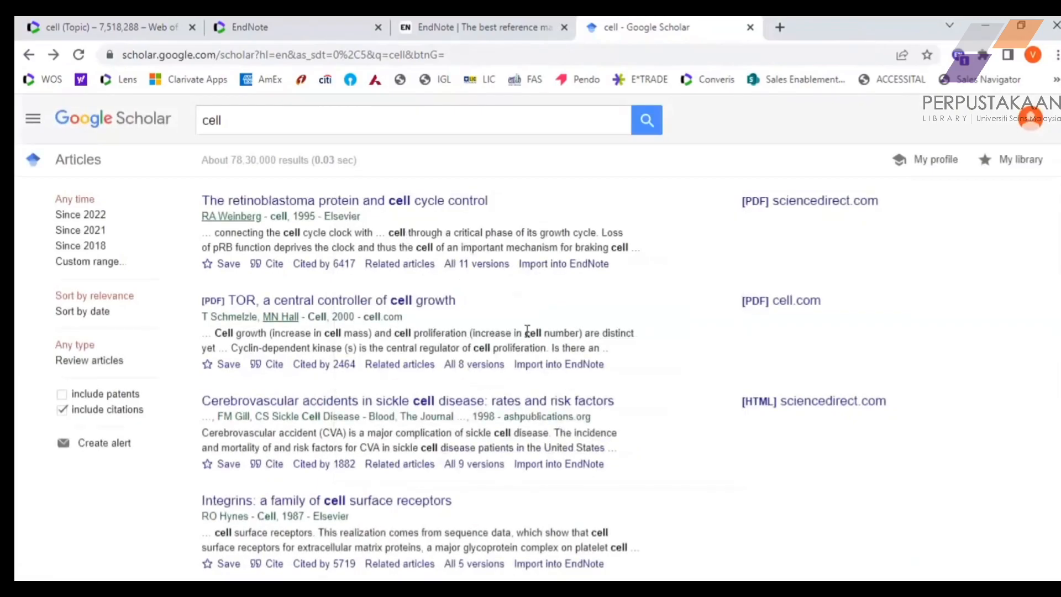
Set the Google Scholar bibliography manager to show no citation import links, and view the first article's citation options again.
left_click(36, 118)
left_click(66, 427)
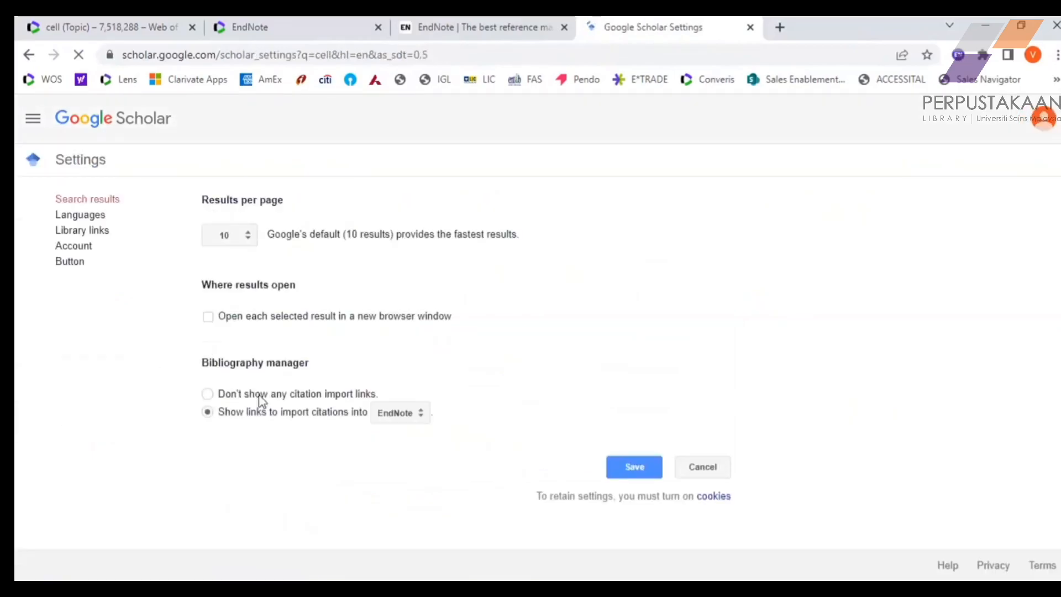
left_click(208, 393)
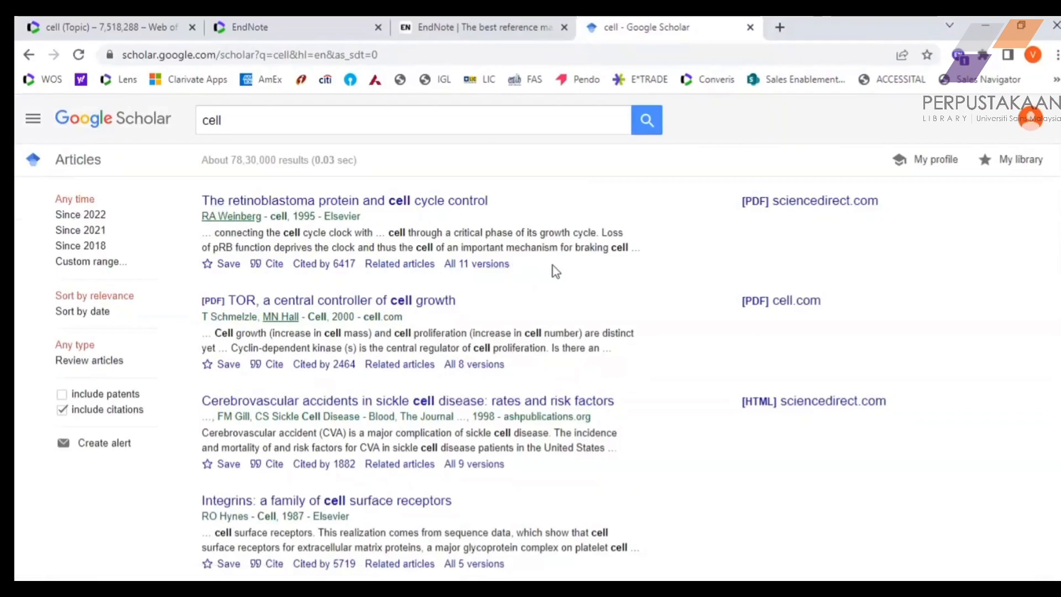
left_click(254, 266)
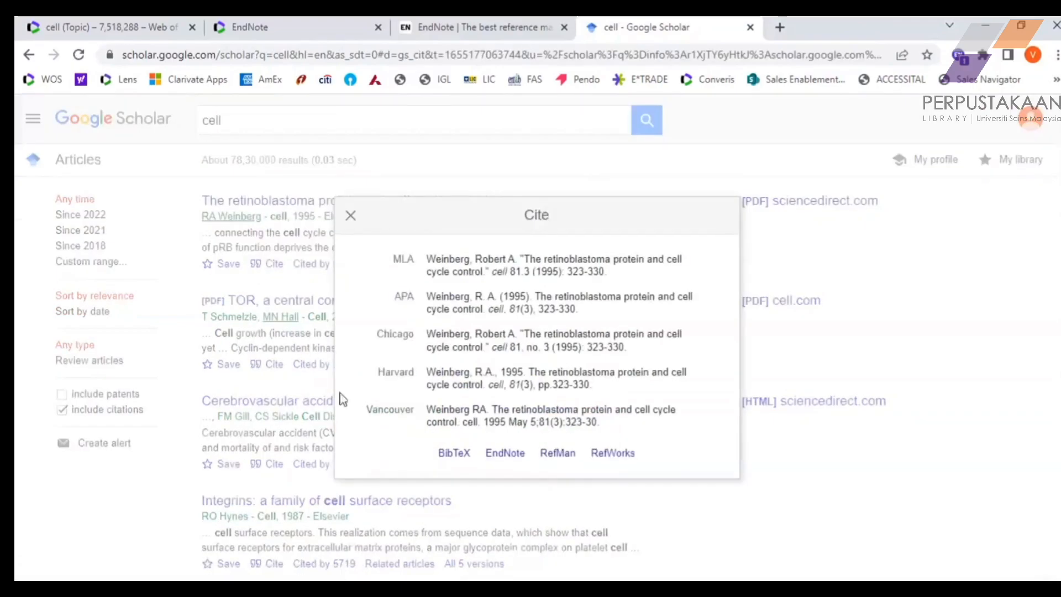
left_click(350, 219)
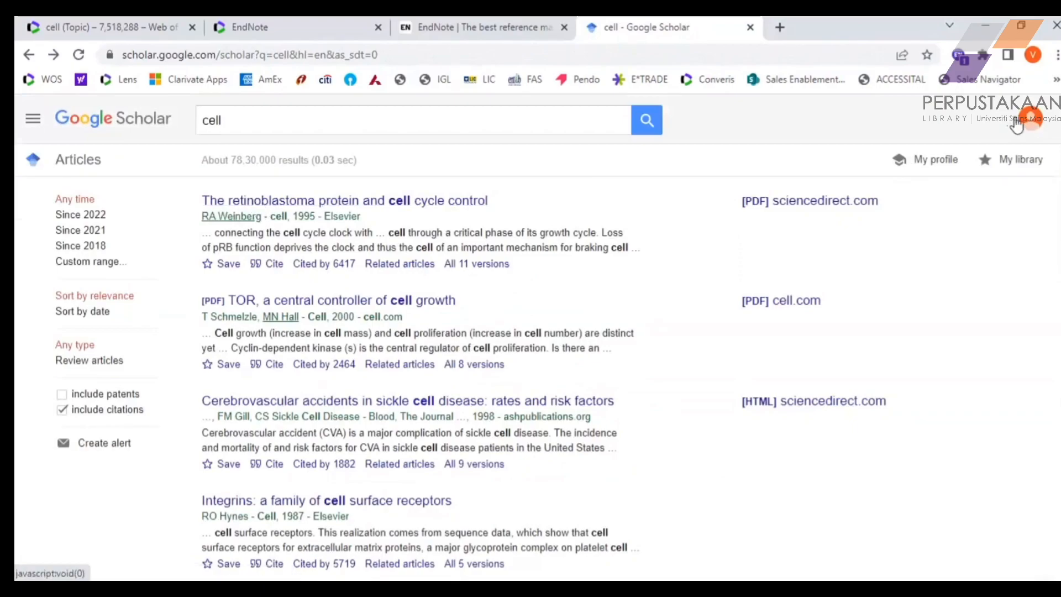
Set the Google Scholar bibliography manager to show links to import citations into EndNote, and save the settings.
left_click(32, 120)
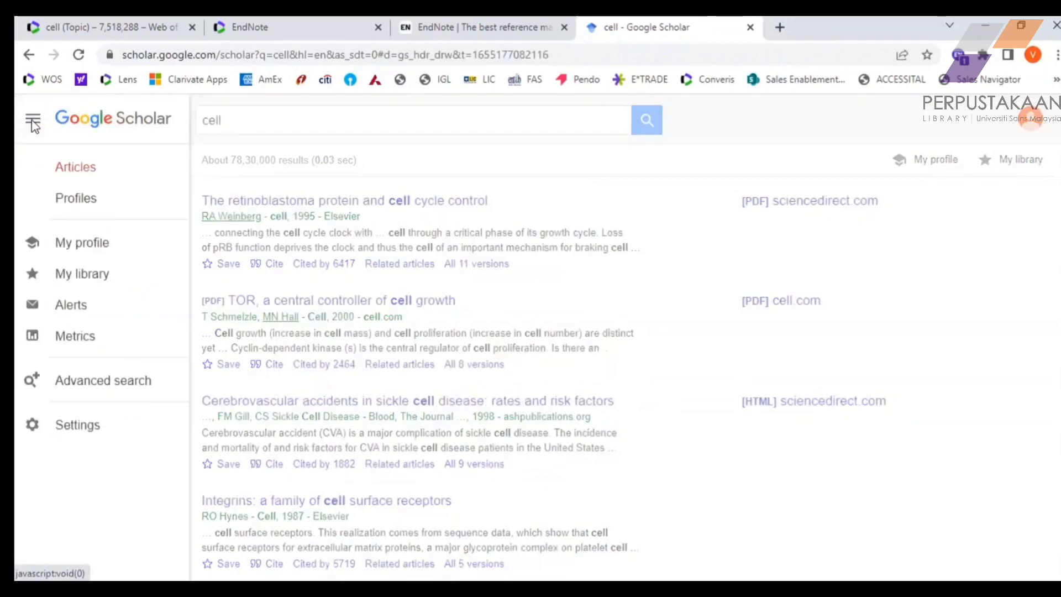
left_click(78, 426)
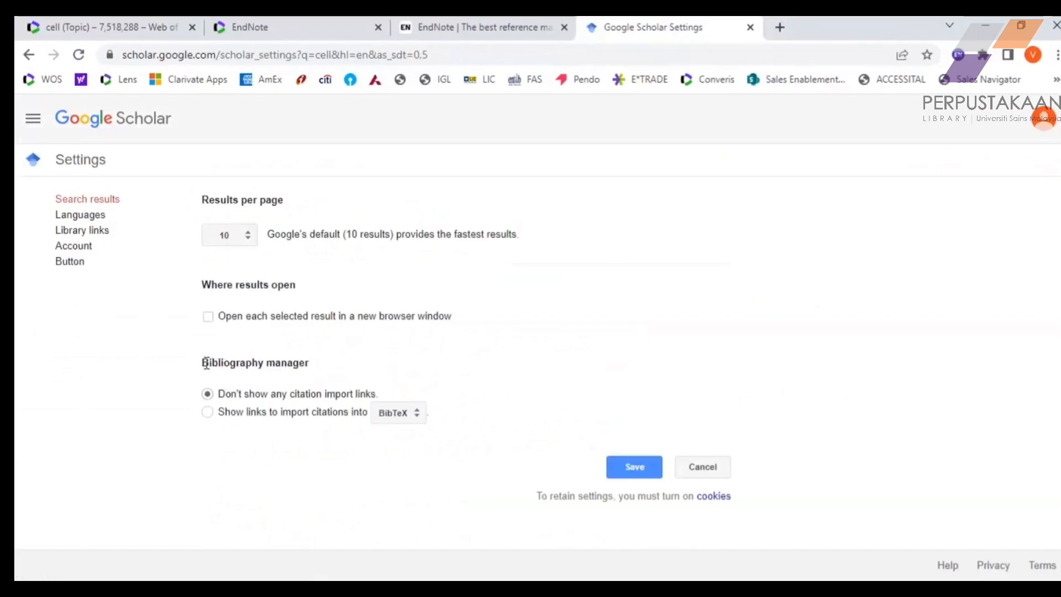
left_click_drag(202, 362, 322, 368)
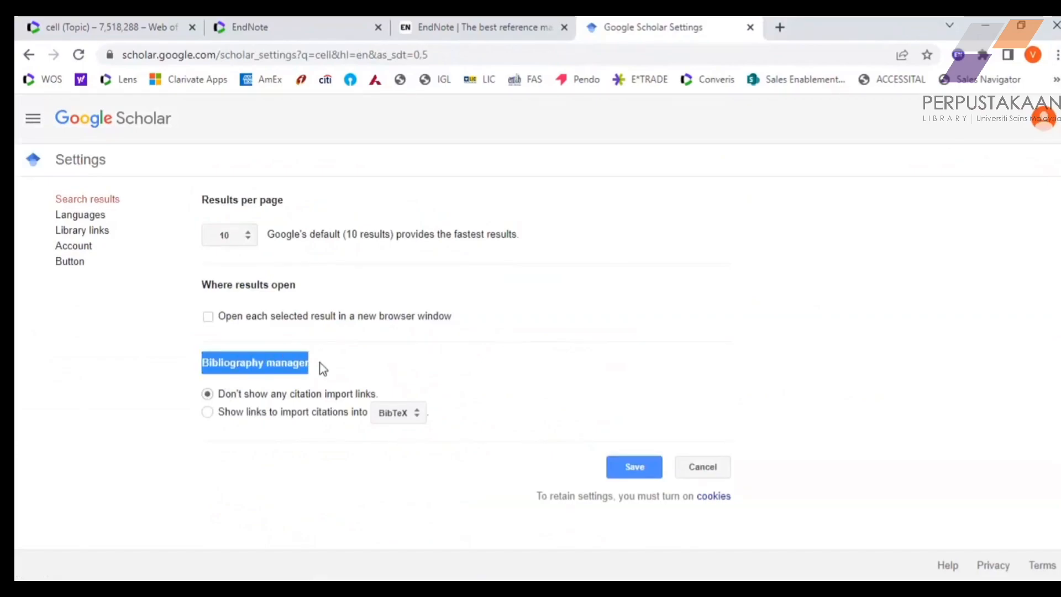
left_click(301, 479)
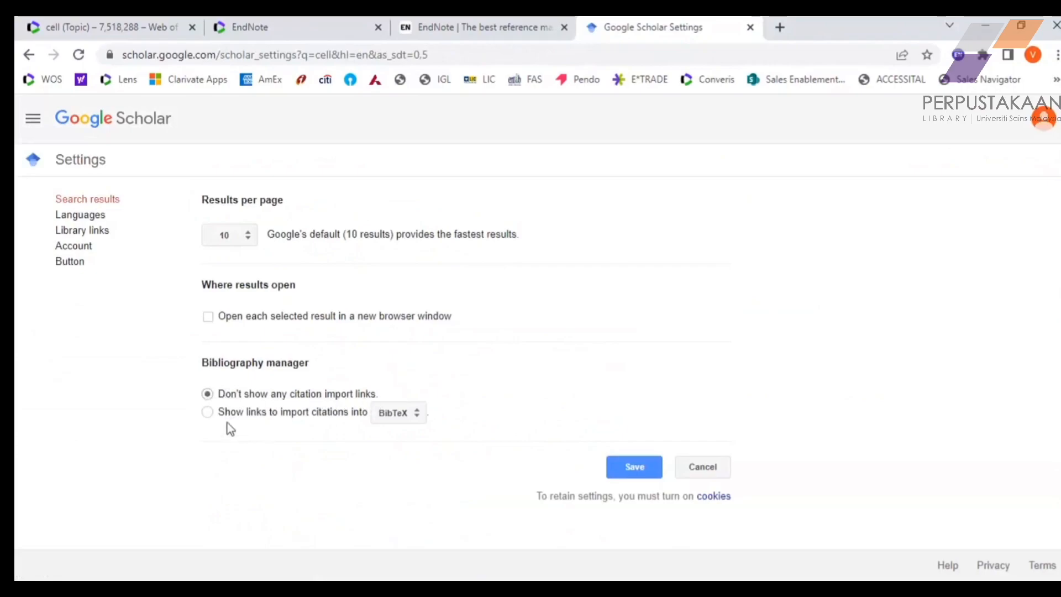
left_click(207, 413)
left_click(419, 421)
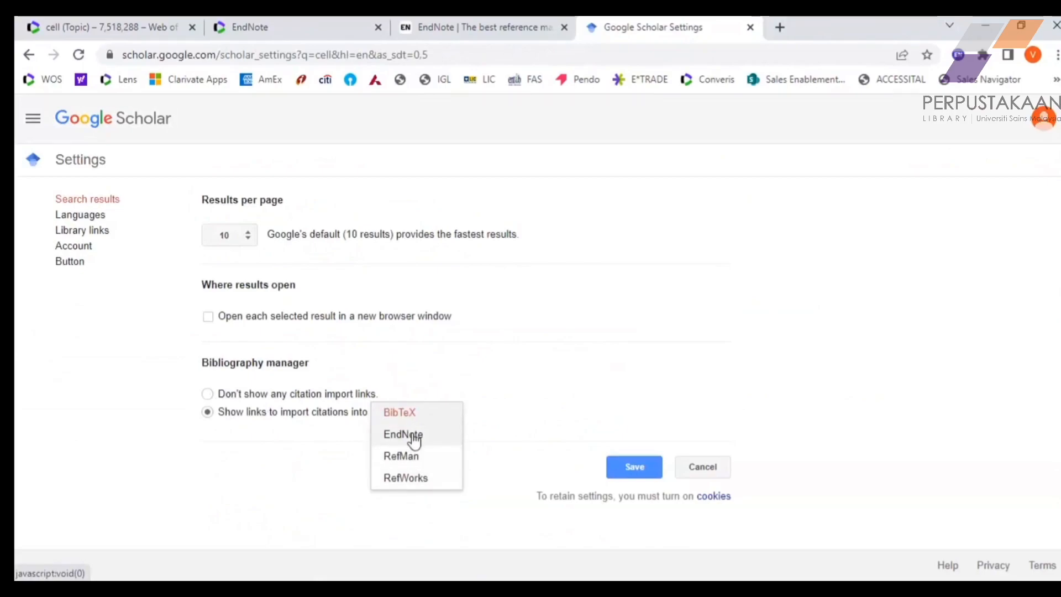
left_click(414, 437)
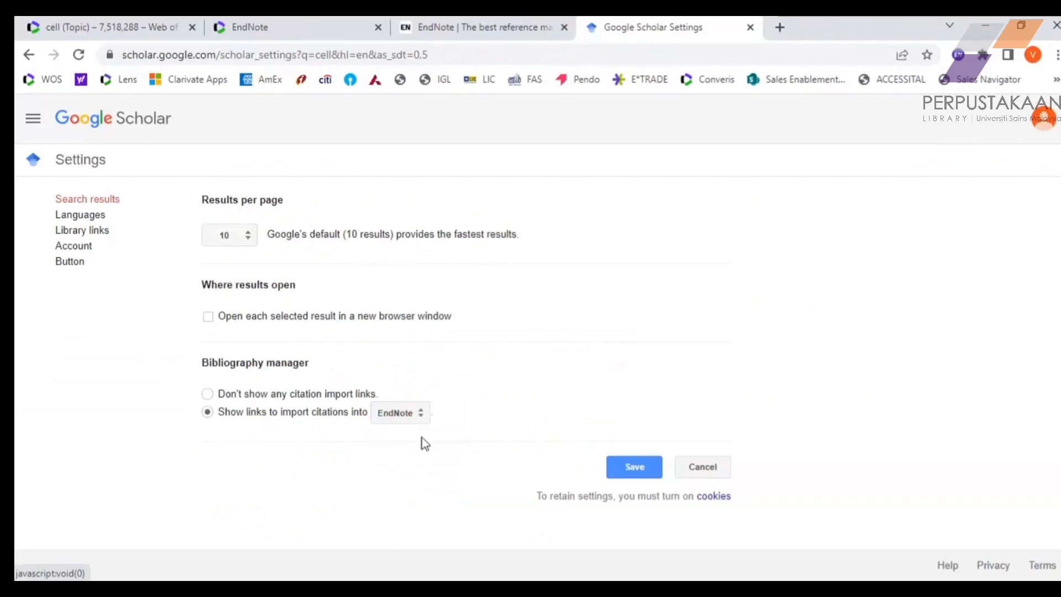
left_click(633, 467)
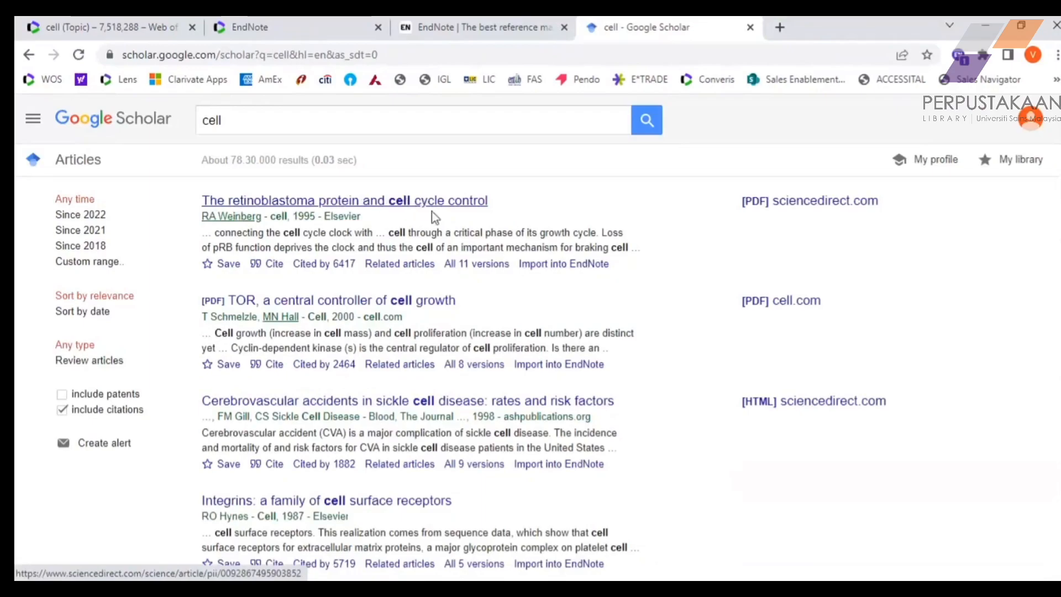
Import "The retinoblastoma protein and cell cycle control" into the EndNote desktop library through its downloaded citation file, and return to Google Scholar.
left_click(563, 265)
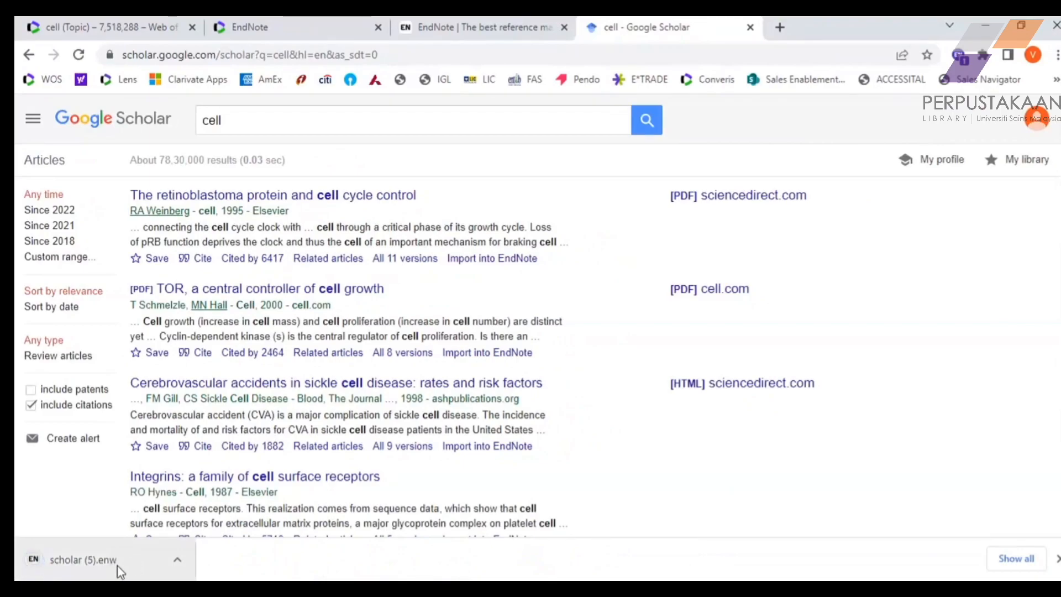
left_click(120, 569)
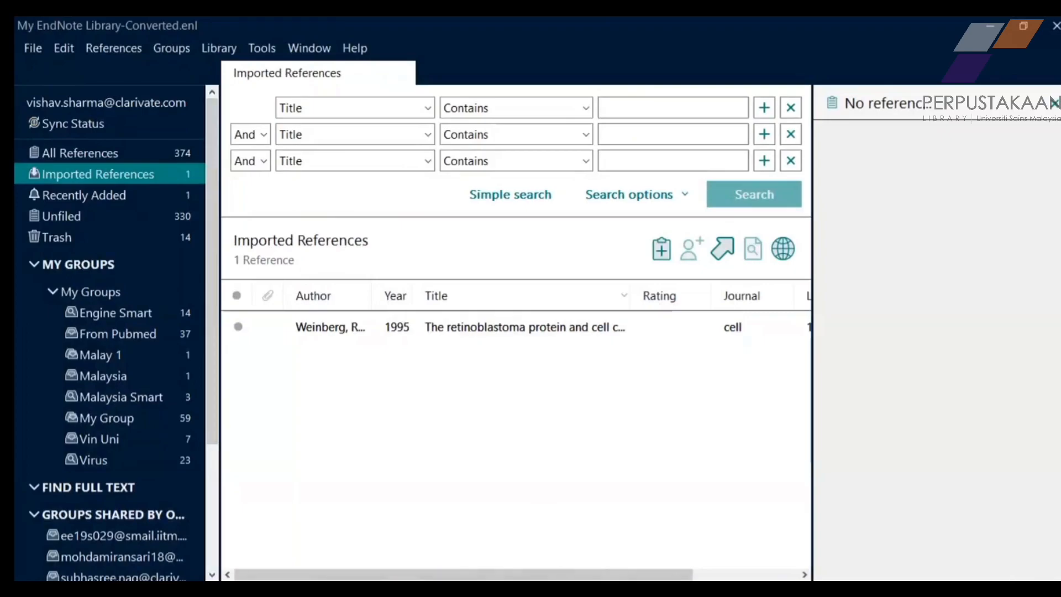
mouse_move(438, 577)
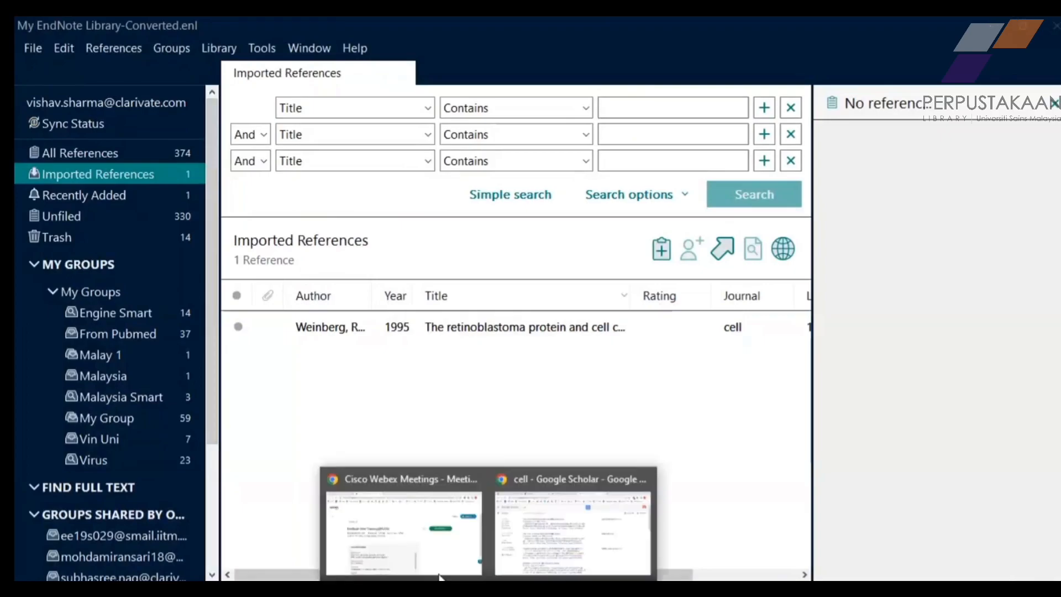
left_click(560, 526)
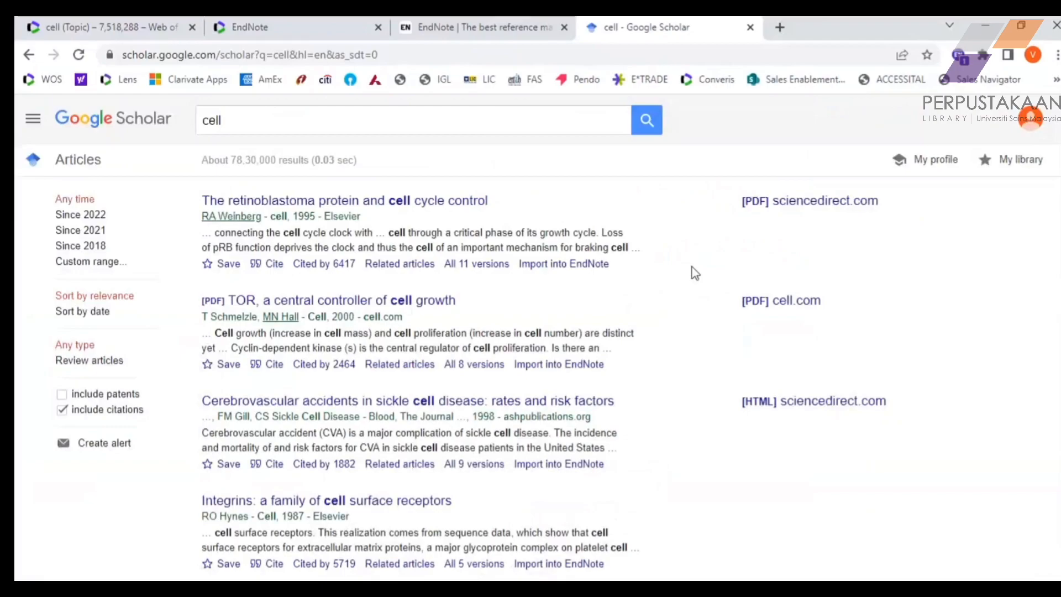
Switch to the EndNote online library and reload its list of references.
left_click(95, 29)
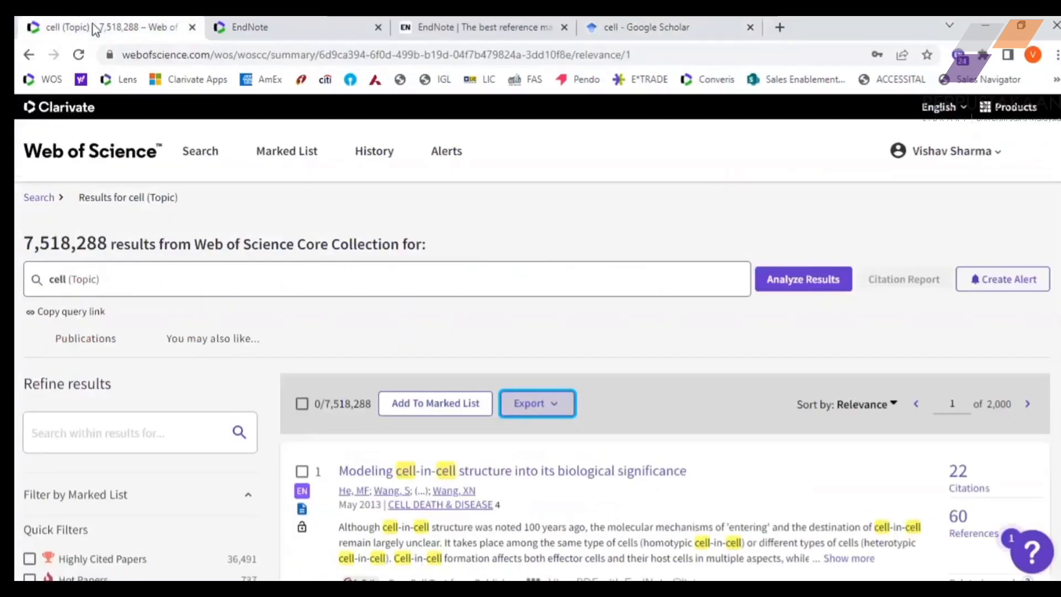
left_click(687, 20)
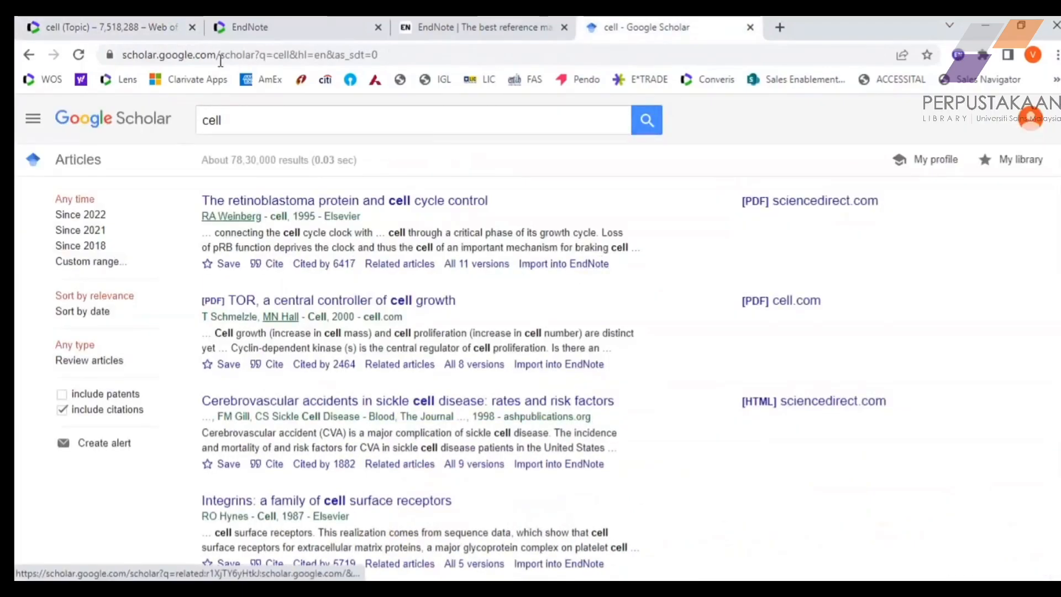
left_click(260, 30)
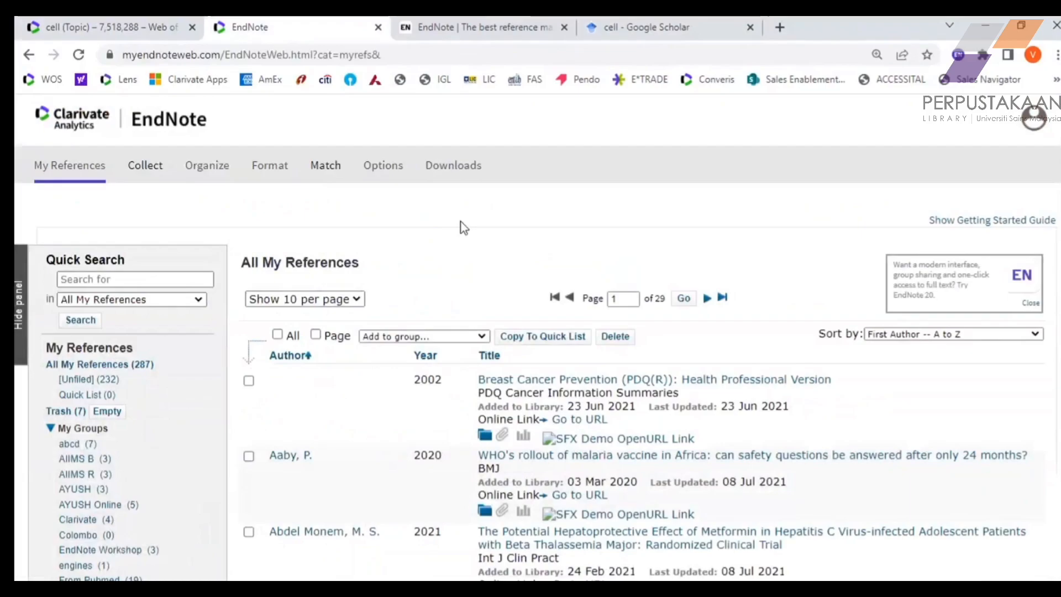
left_click(79, 54)
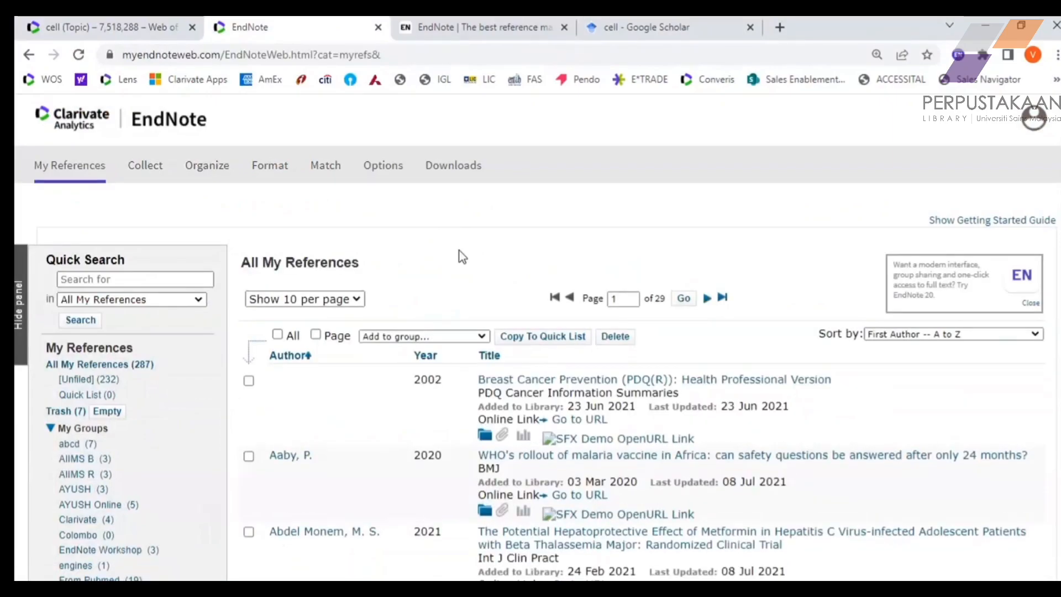
Look through the online reference list and the EndNote import links in the Google Scholar results, and return to the EndNote online library.
scroll(462, 254, "down", 2)
scroll(458, 247, "down", 1)
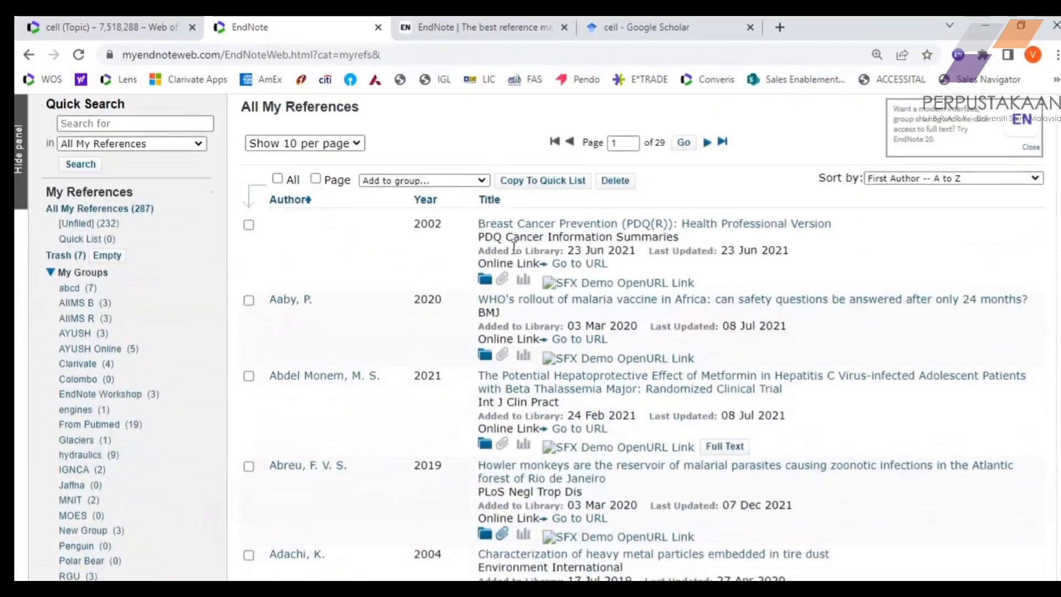
scroll(433, 220, "up", 2)
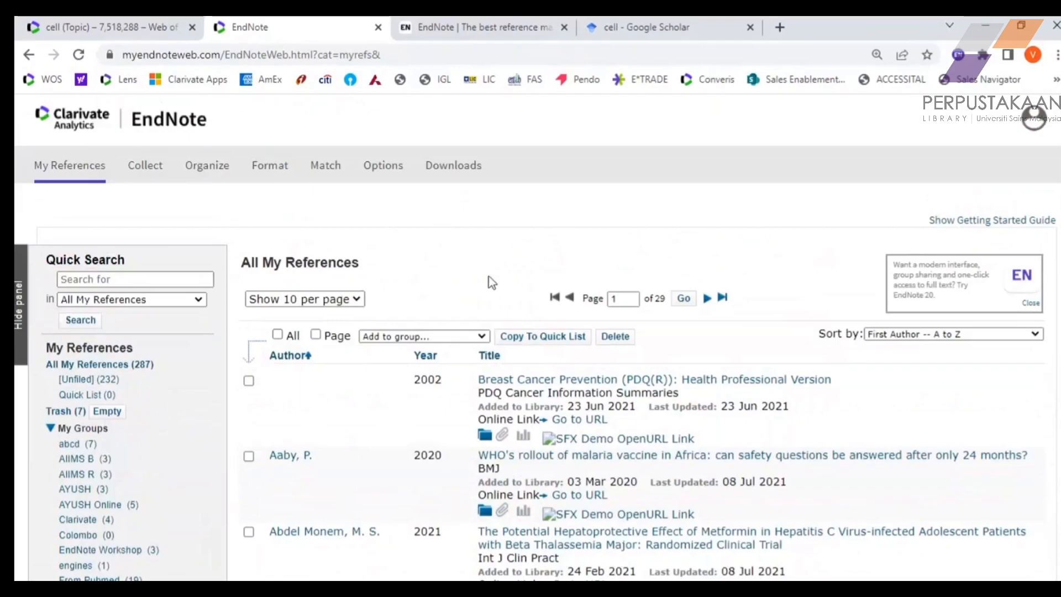
scroll(490, 257, "down", 2)
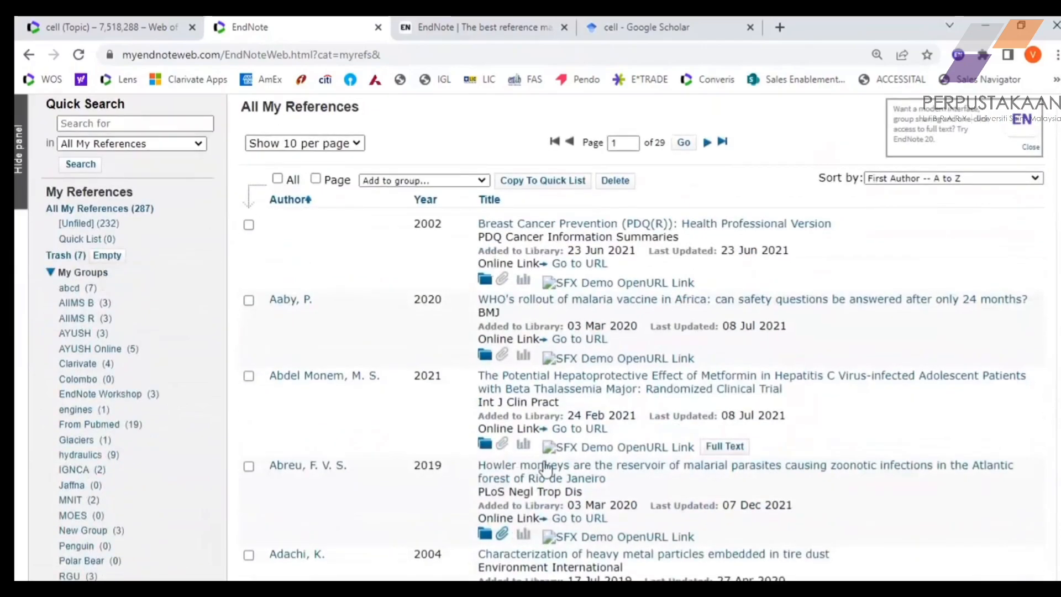
scroll(489, 237, "up", 2)
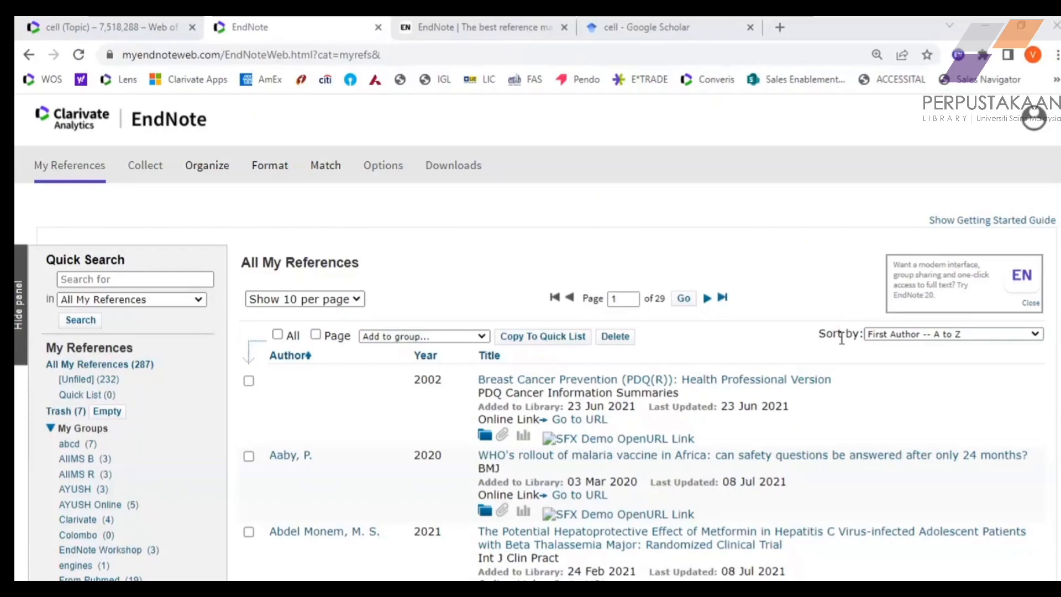
left_click(677, 29)
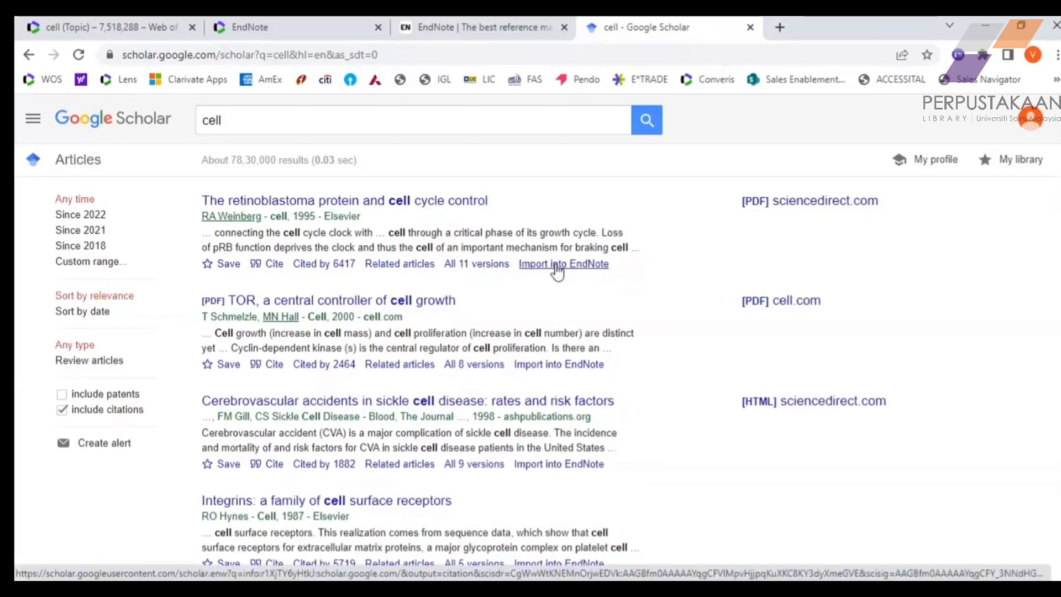
left_click(291, 22)
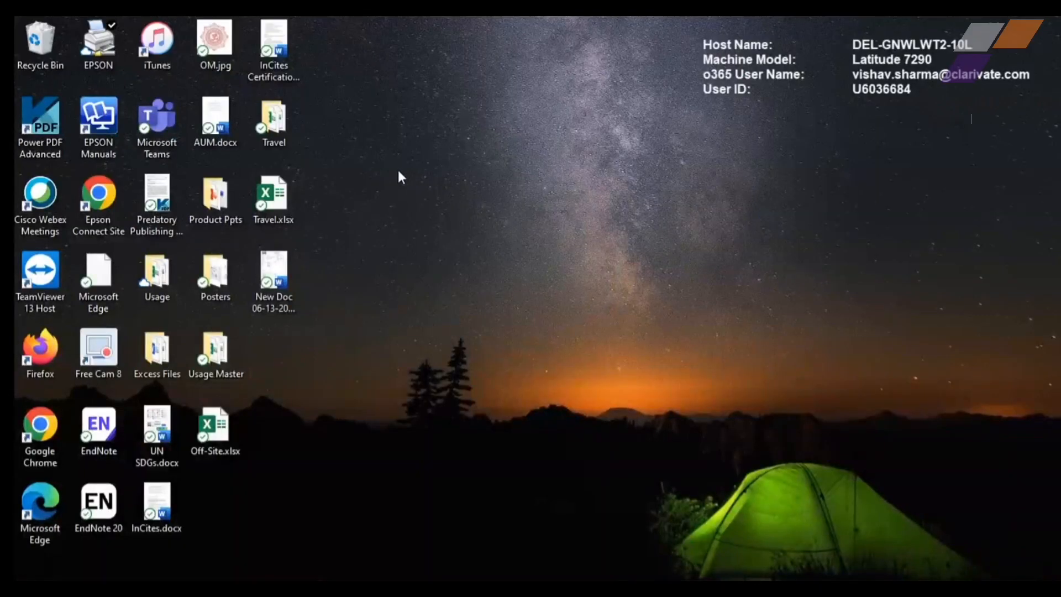
Create a new folder named EndNote on the Windows desktop.
right_click(398, 171)
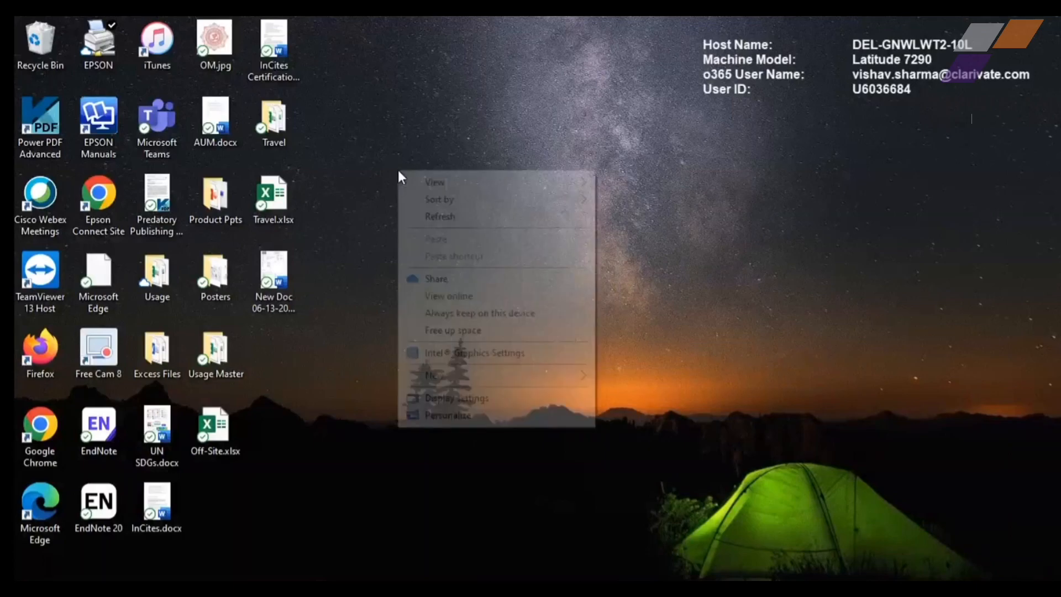
mouse_move(478, 380)
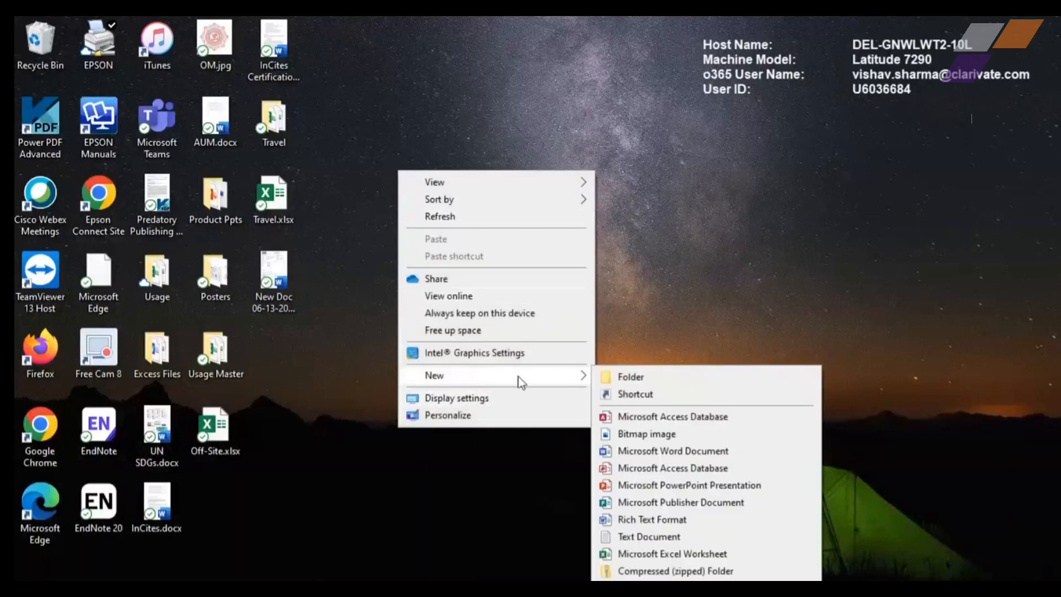
left_click(644, 375)
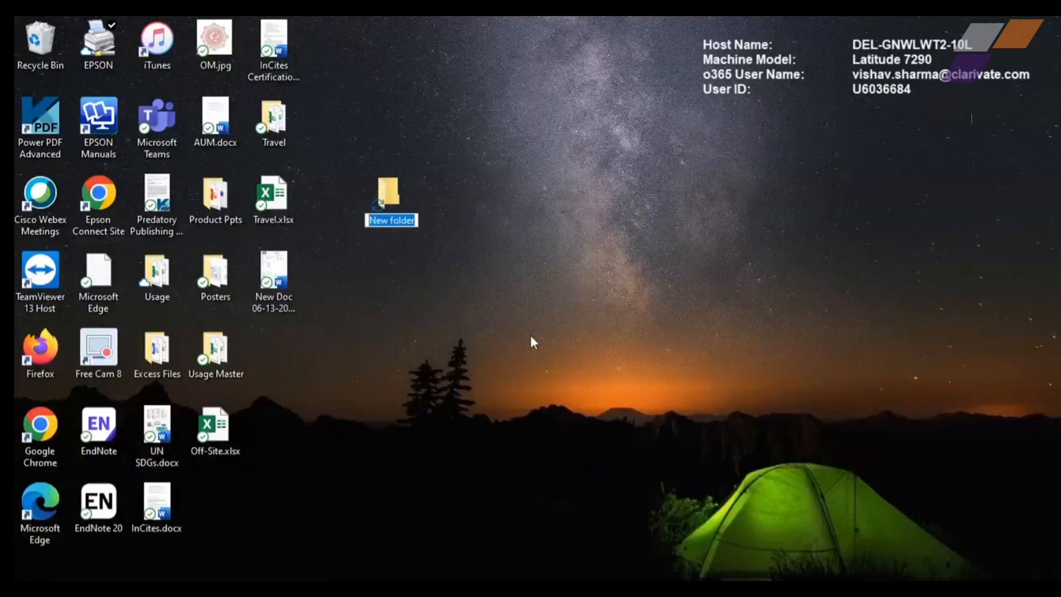
type("dNote")
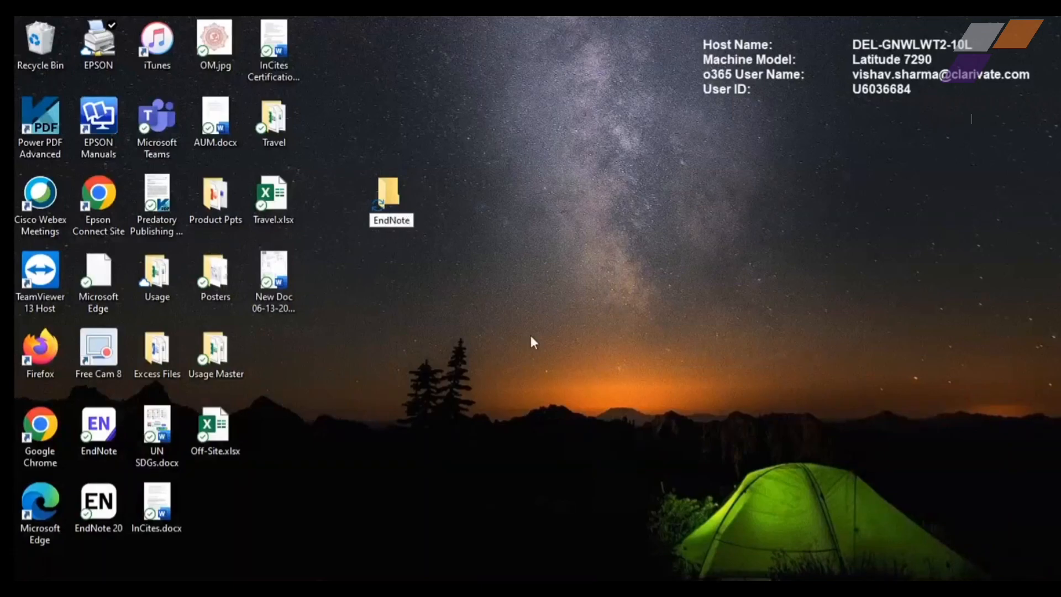
key("Return")
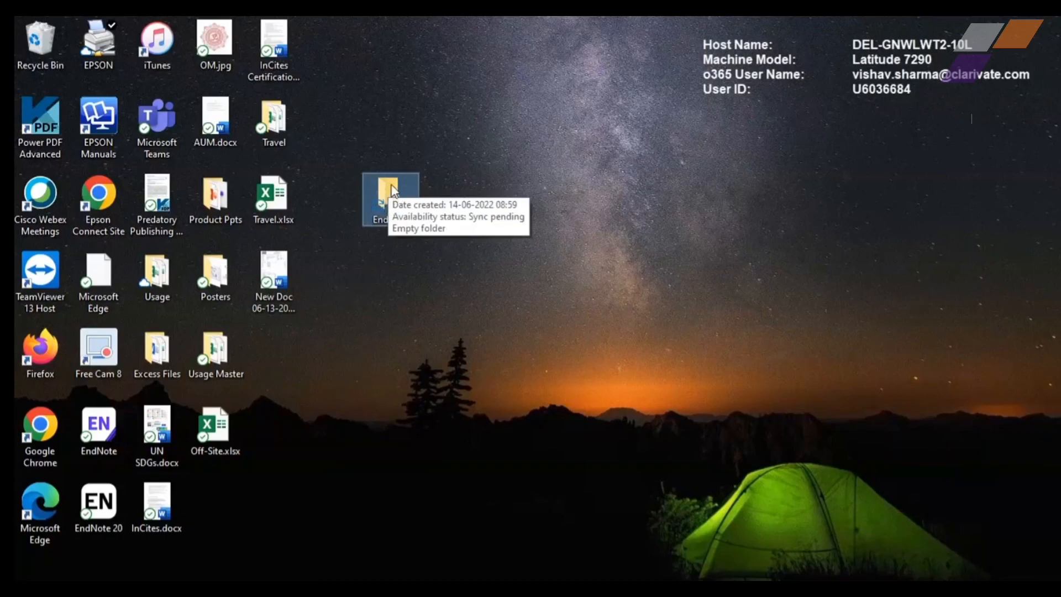
left_click(597, 348)
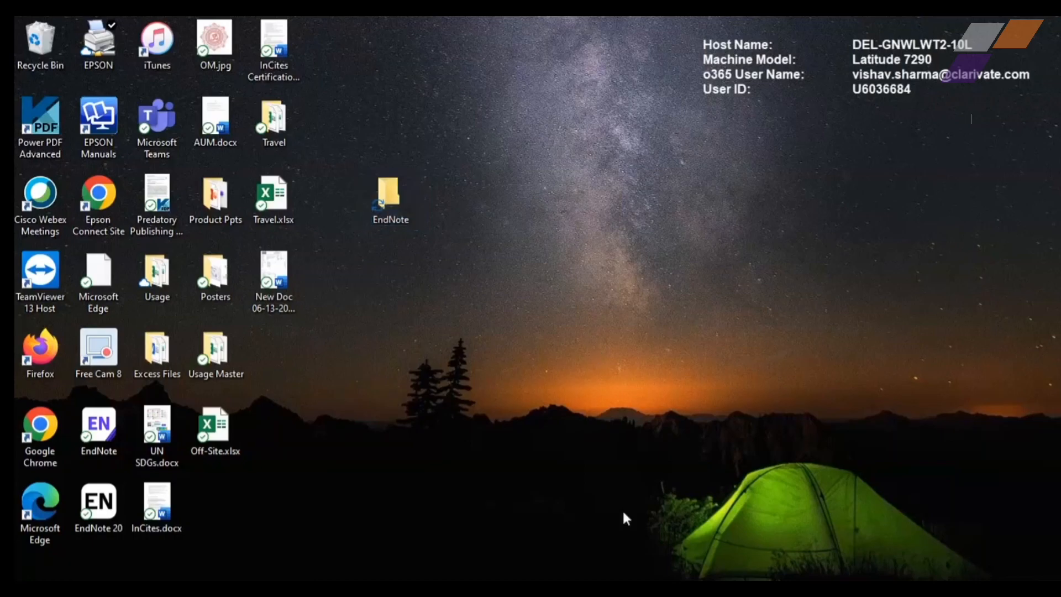
Return to the EndNote online library in Chrome and open its Import References form.
mouse_move(488, 590)
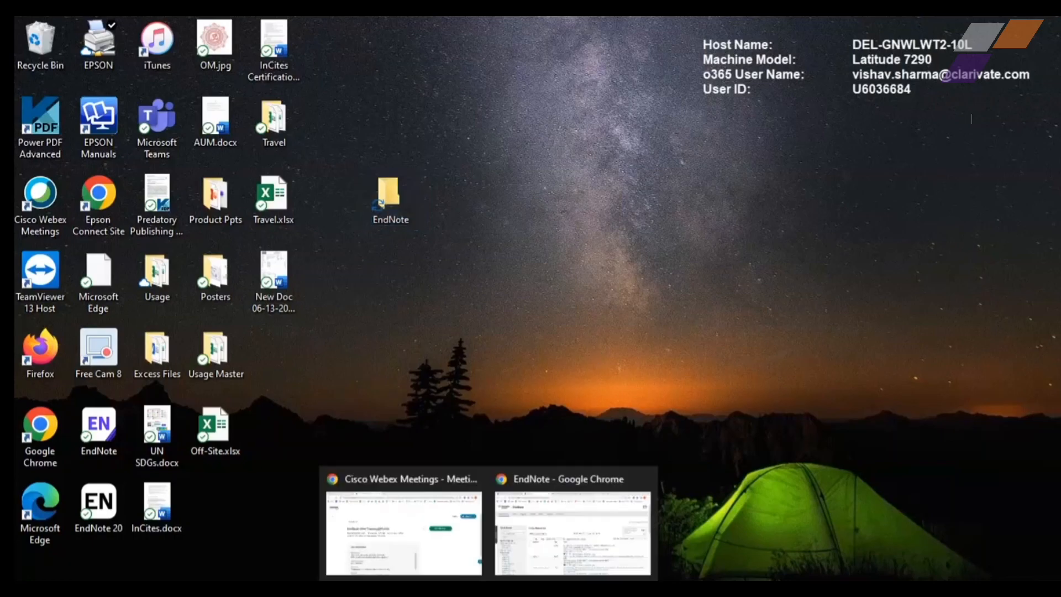
left_click(531, 535)
mouse_move(144, 169)
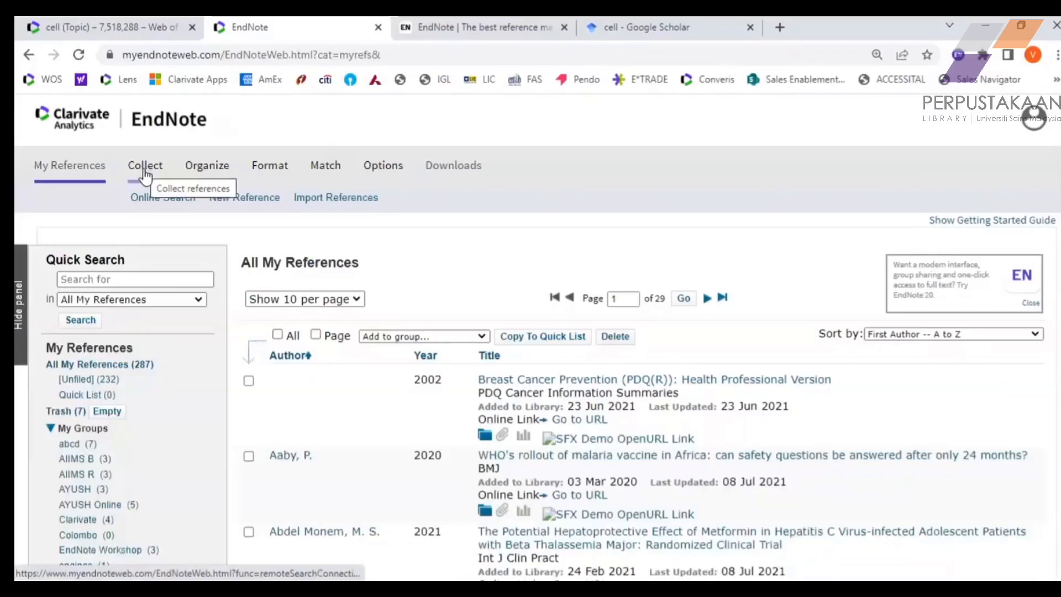
left_click(325, 208)
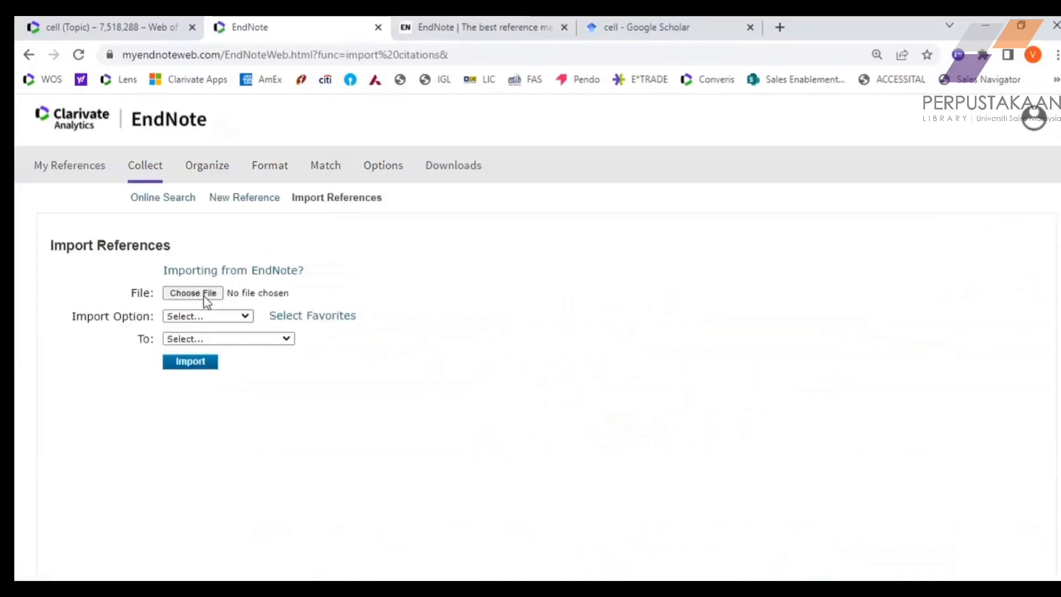
Browse for an import file on the desktop, select the EndNote folder there, and close the file chooser without choosing a file.
left_click(207, 298)
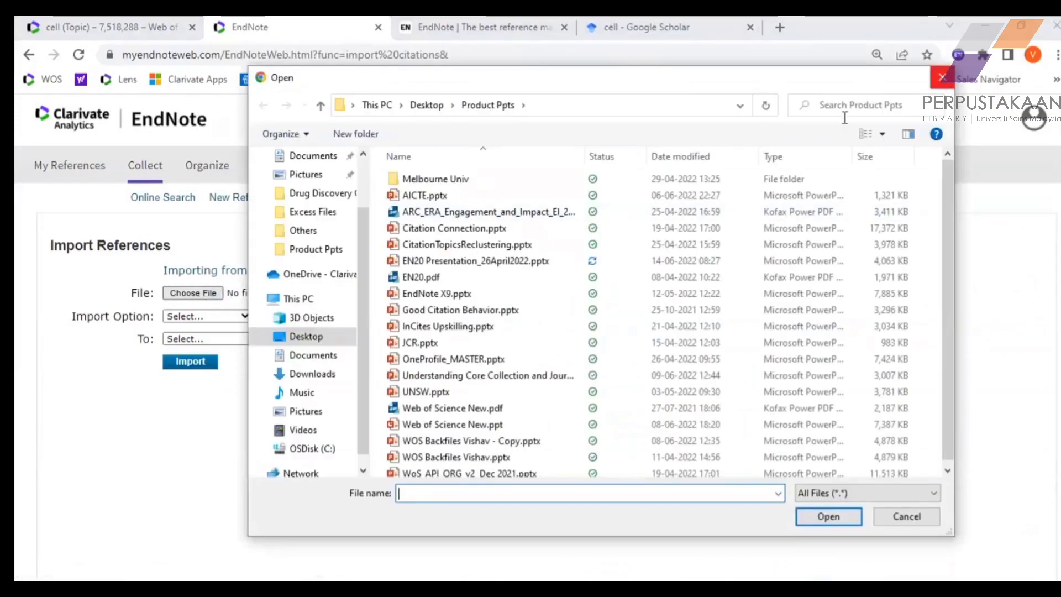
scroll(325, 249, "up", 2)
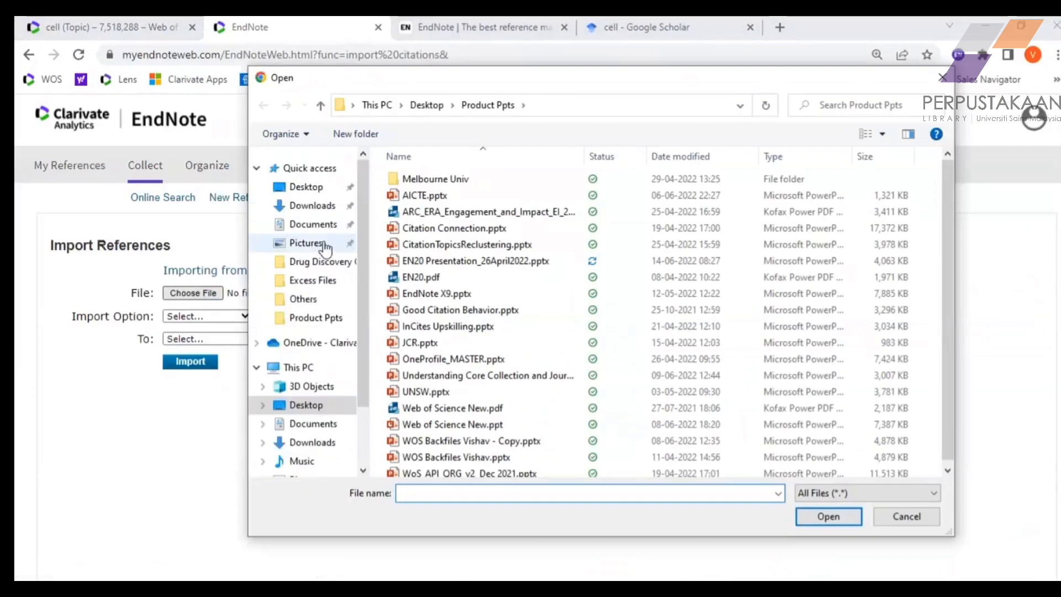
left_click(309, 191)
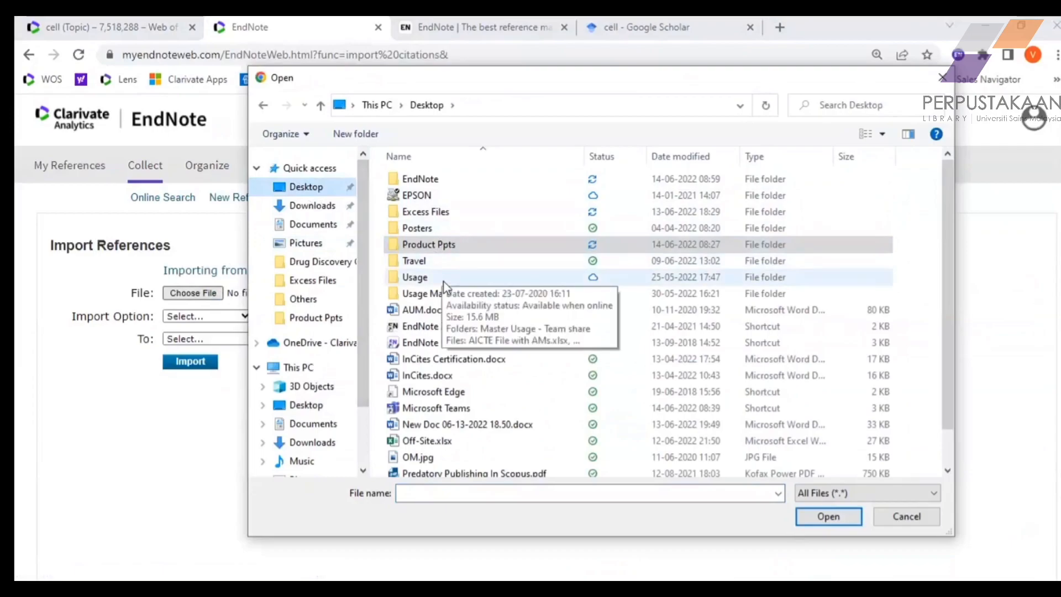
left_click(427, 183)
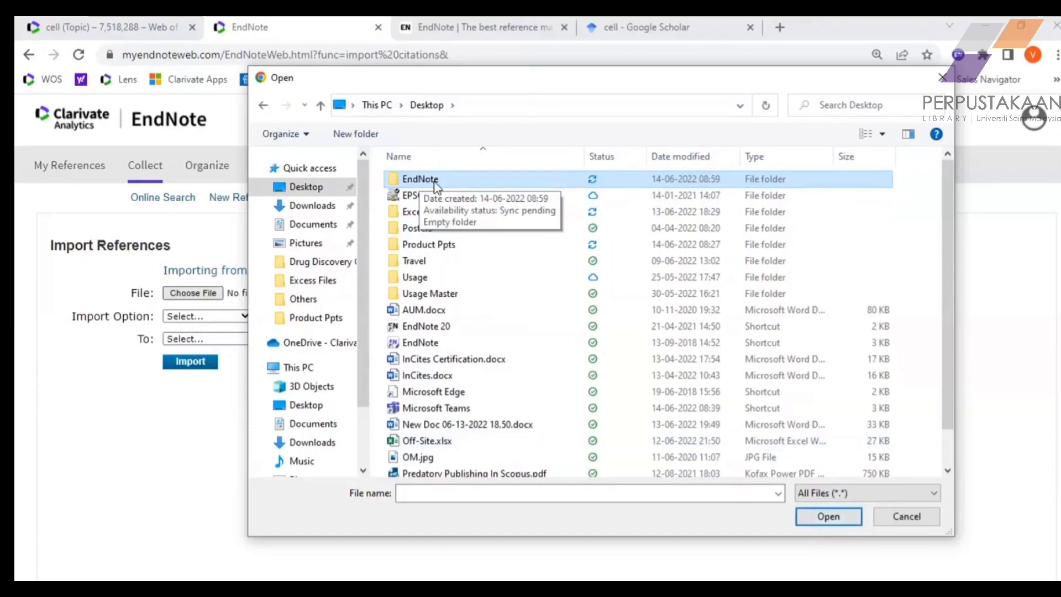
left_click(946, 81)
Set the import option to EndNote Import and view the list of destination groups without choosing one.
left_click(184, 316)
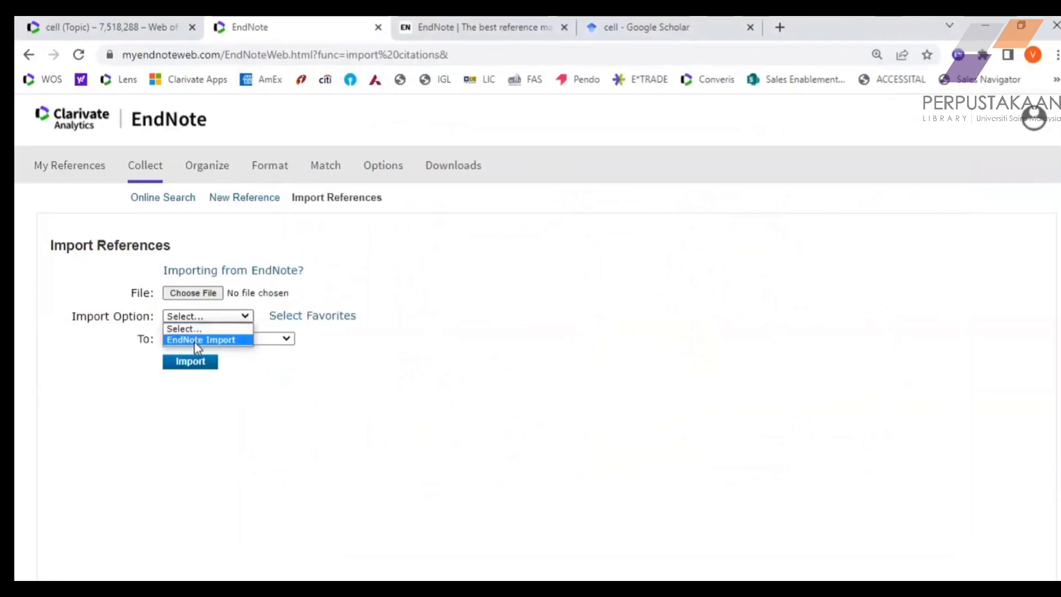
left_click(194, 340)
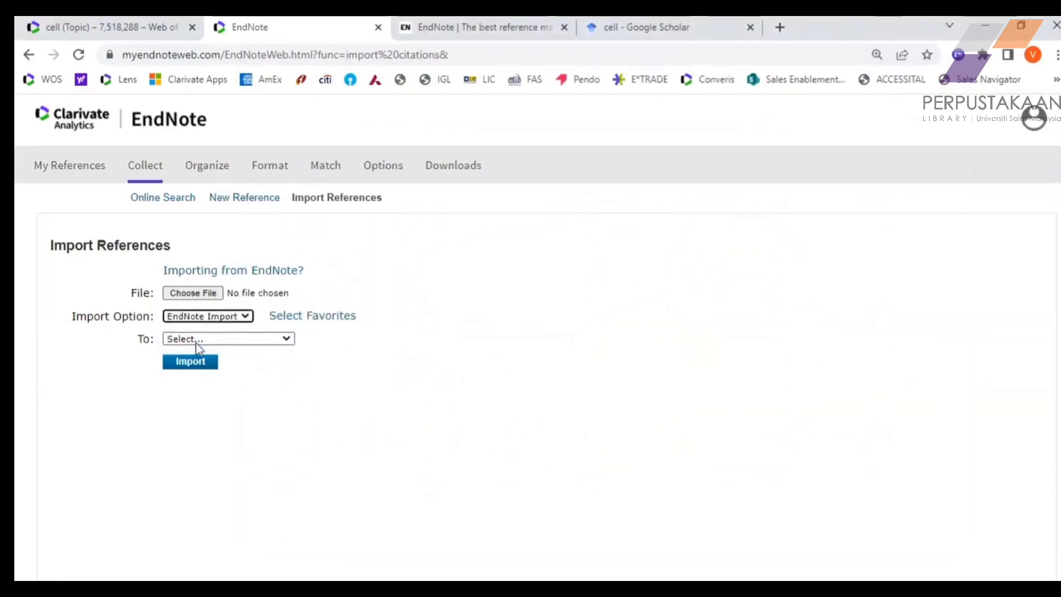
left_click(196, 340)
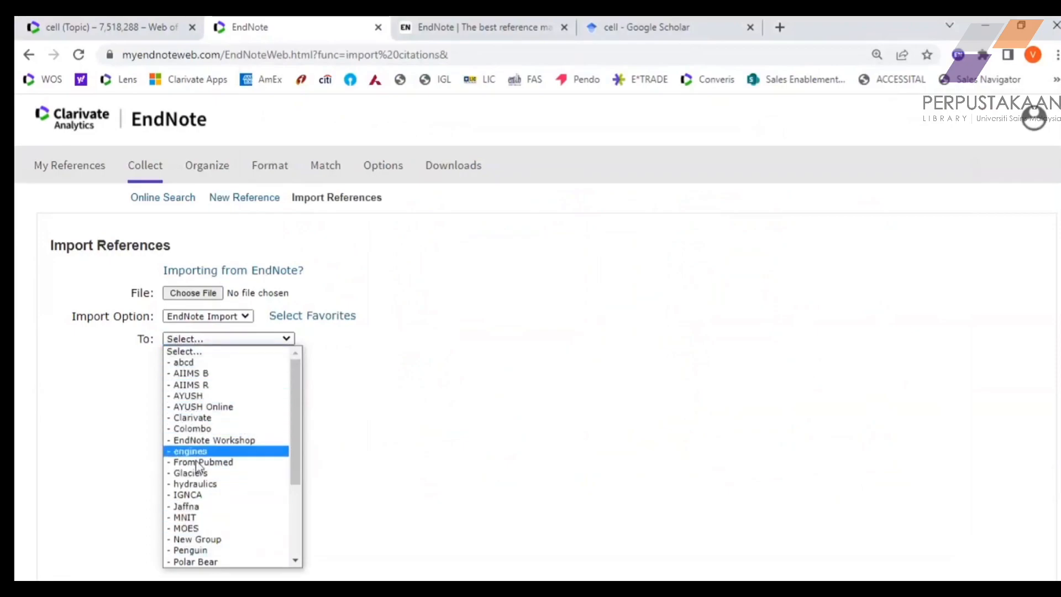
left_click(78, 326)
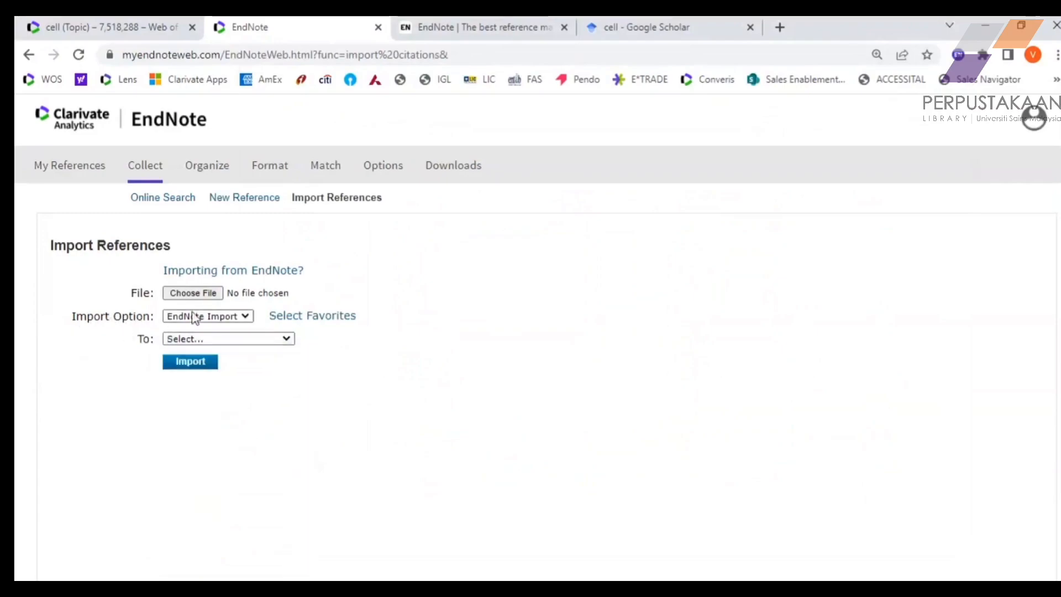
left_click_drag(72, 322, 151, 330)
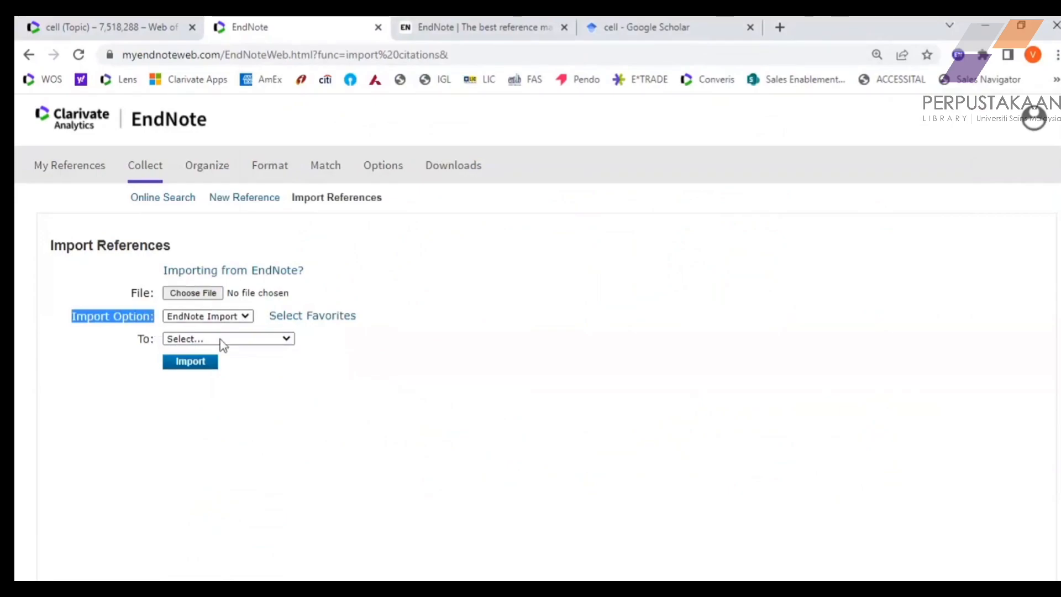
Find EndNote Import in the full list of import filters for favorites, and reselect EndNote Import as the import option.
left_click(247, 316)
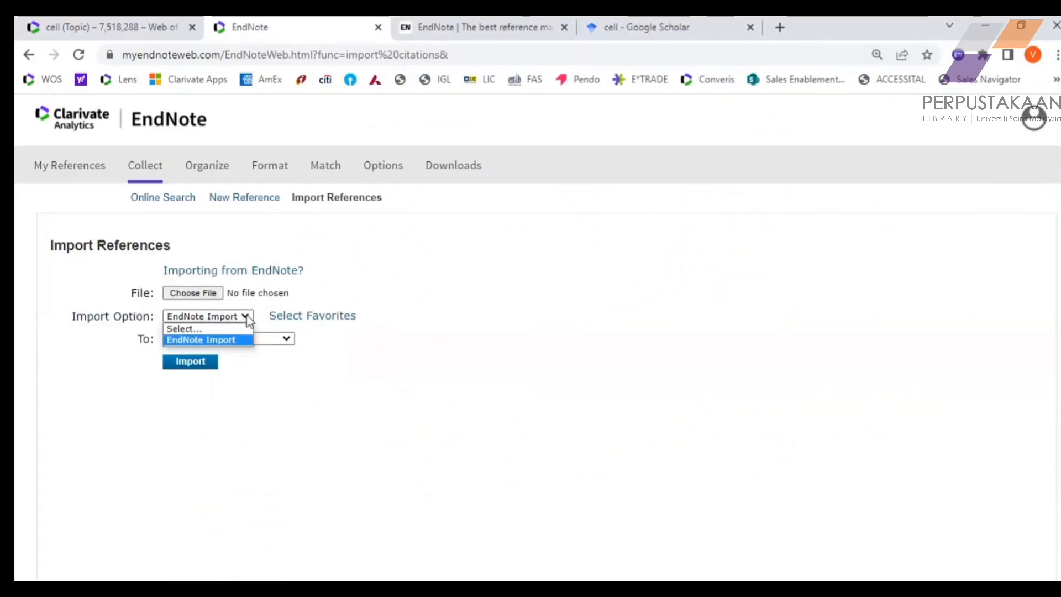
left_click(214, 330)
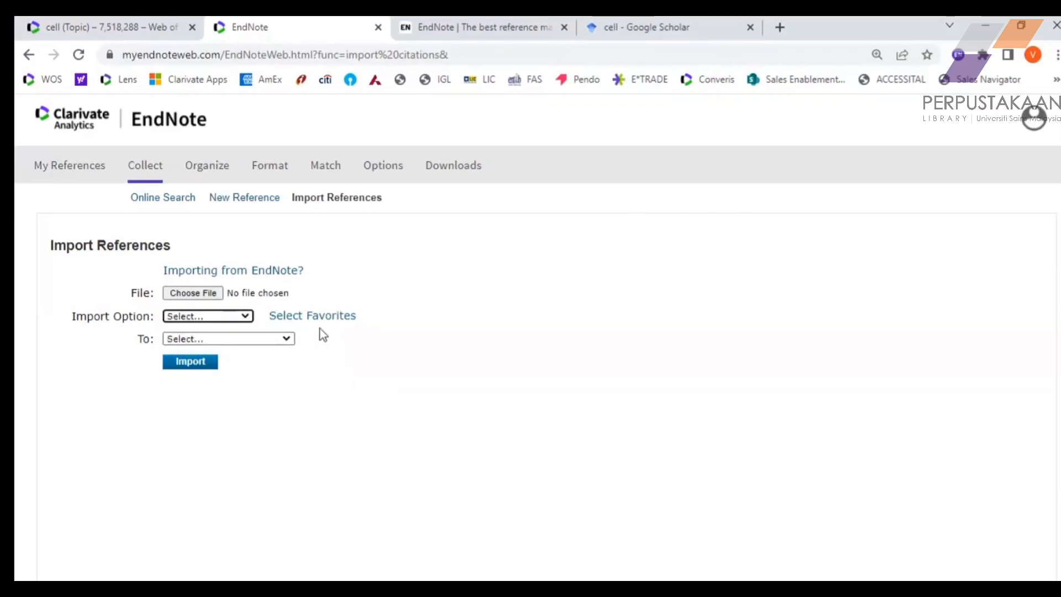
left_click(316, 320)
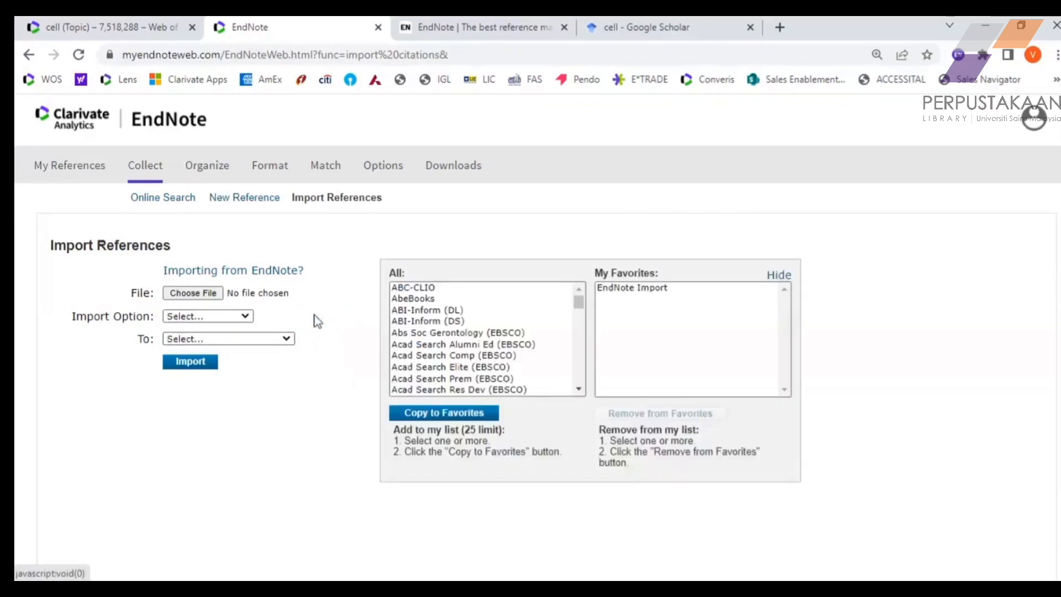
scroll(450, 339, "down", 15)
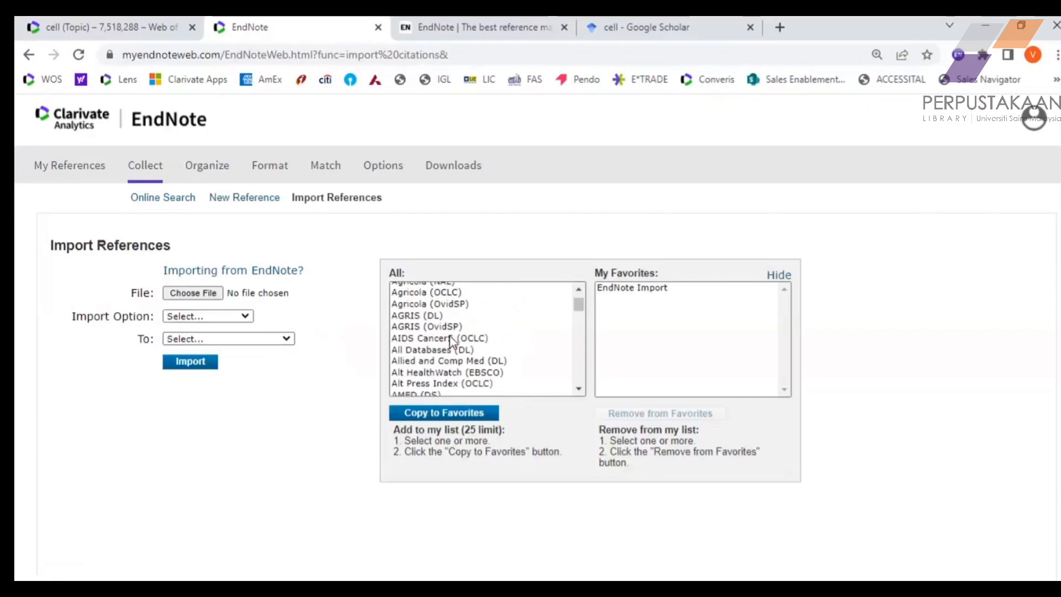
scroll(451, 340, "down", 8)
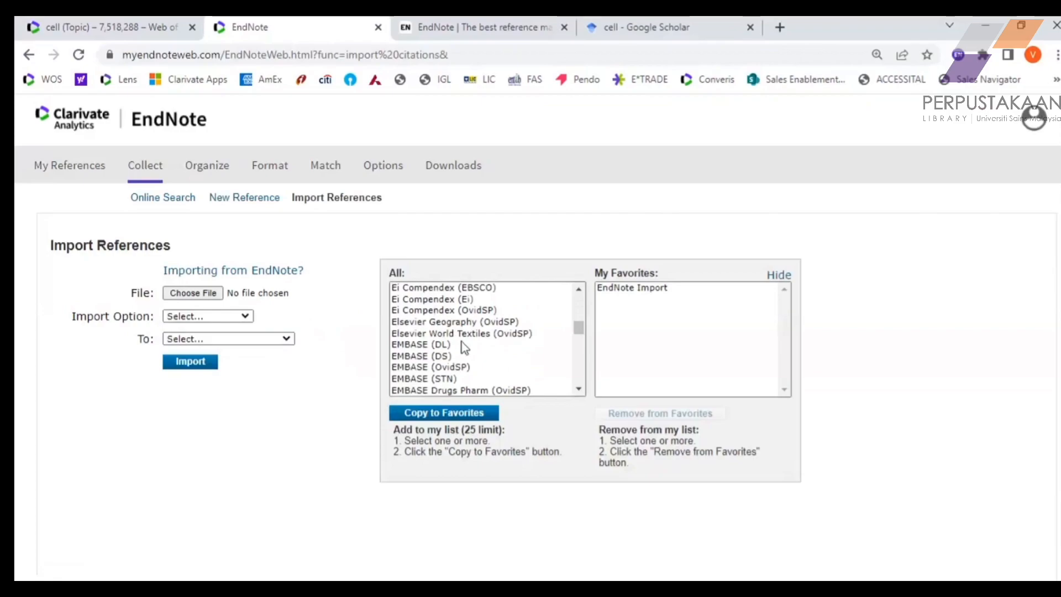
scroll(462, 342, "down", 2)
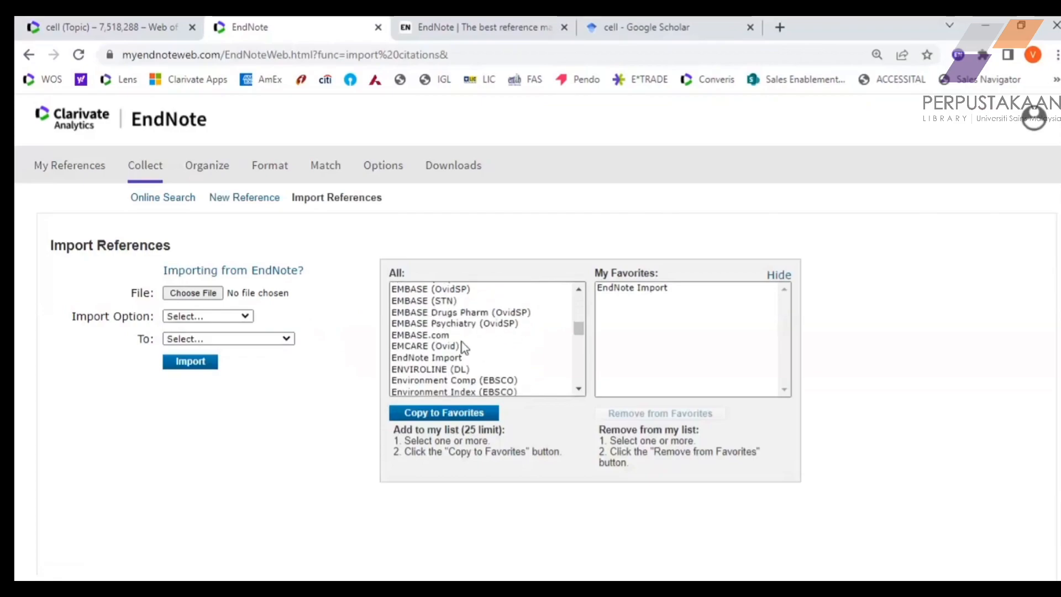
left_click(420, 361)
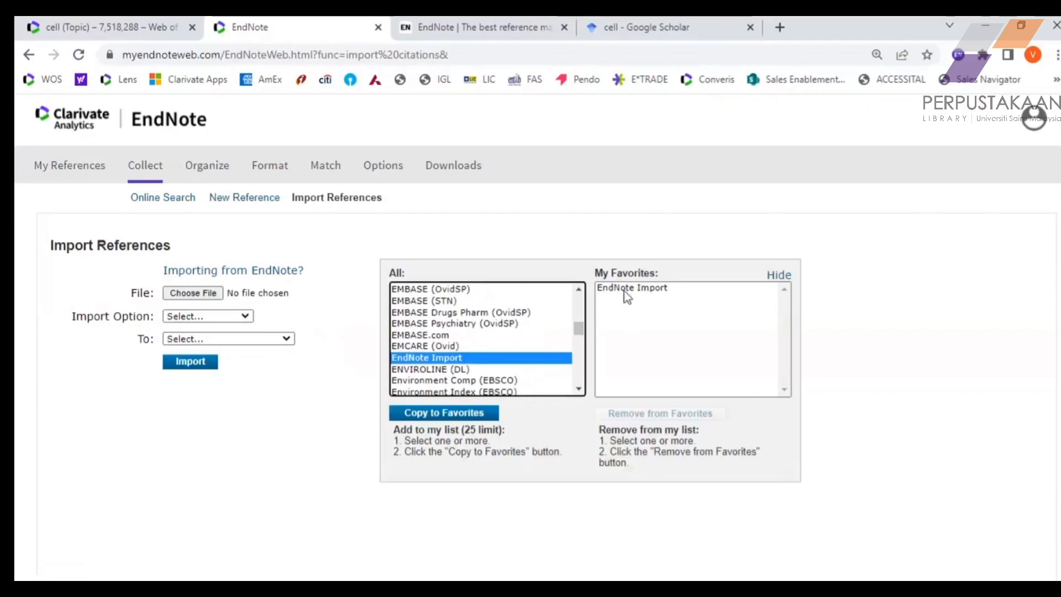
left_click(778, 274)
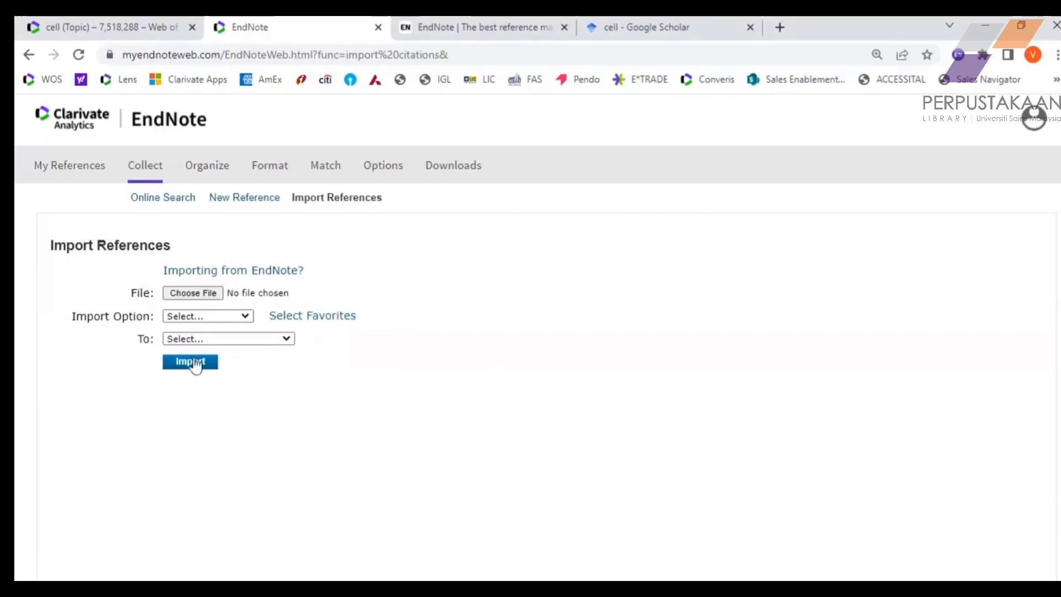
left_click(198, 317)
left_click(197, 343)
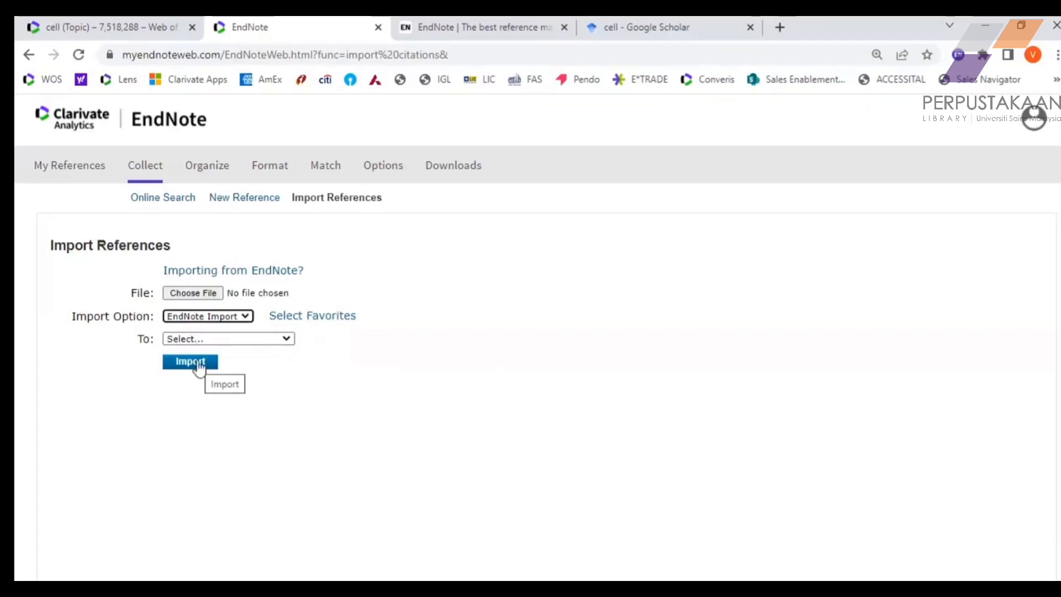
Return to My References and look through the list of references and the groups.
left_click(61, 168)
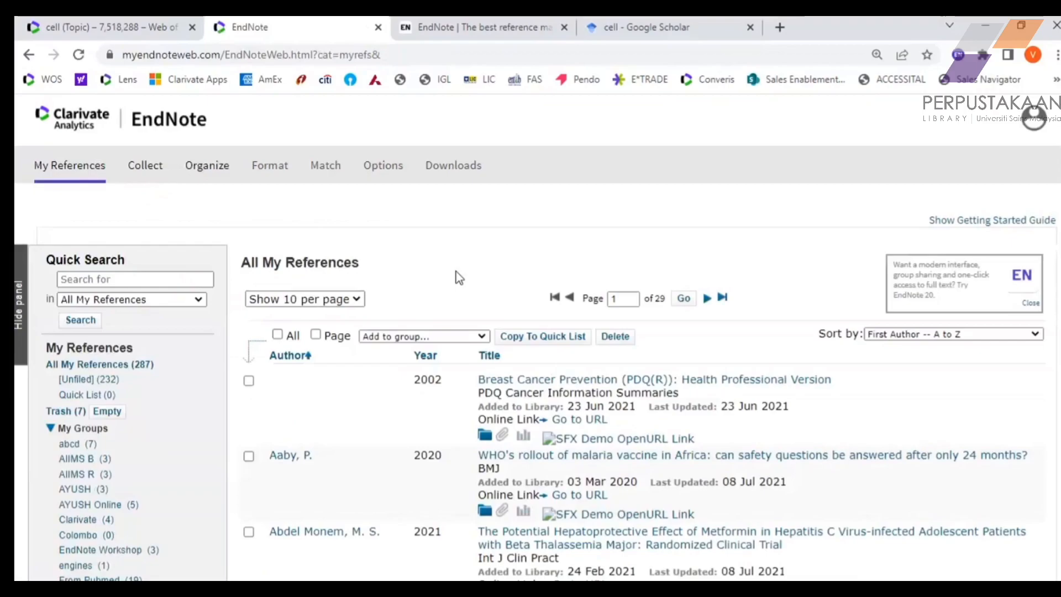
scroll(455, 270, "down", 1)
scroll(457, 274, "down", 7)
scroll(456, 275, "up", 8)
scroll(469, 224, "down", 2)
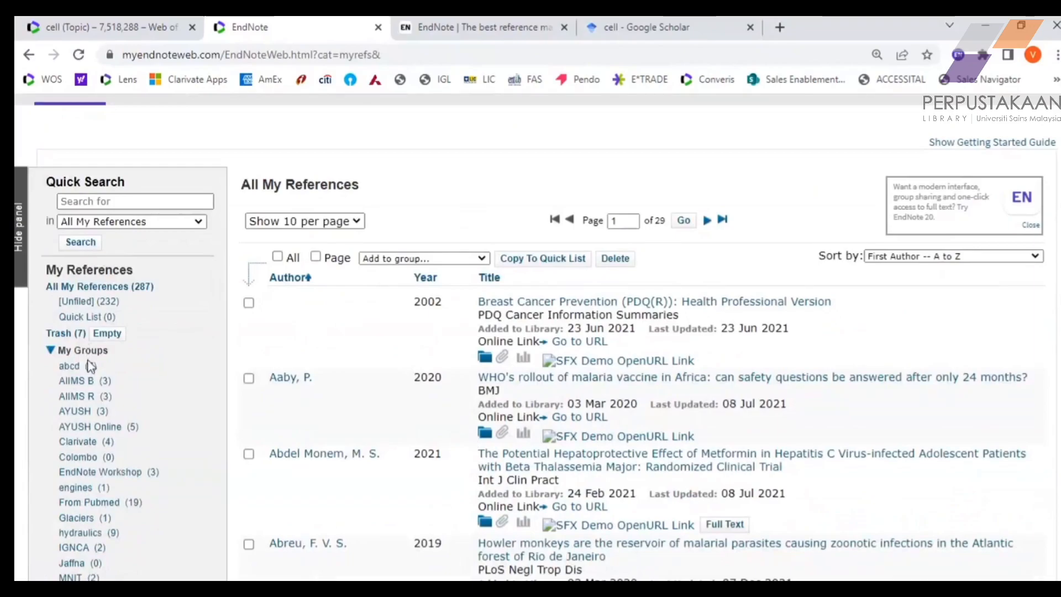
Look through the groups under My Groups and Groups Shared by Others.
scroll(288, 260, "down", 3)
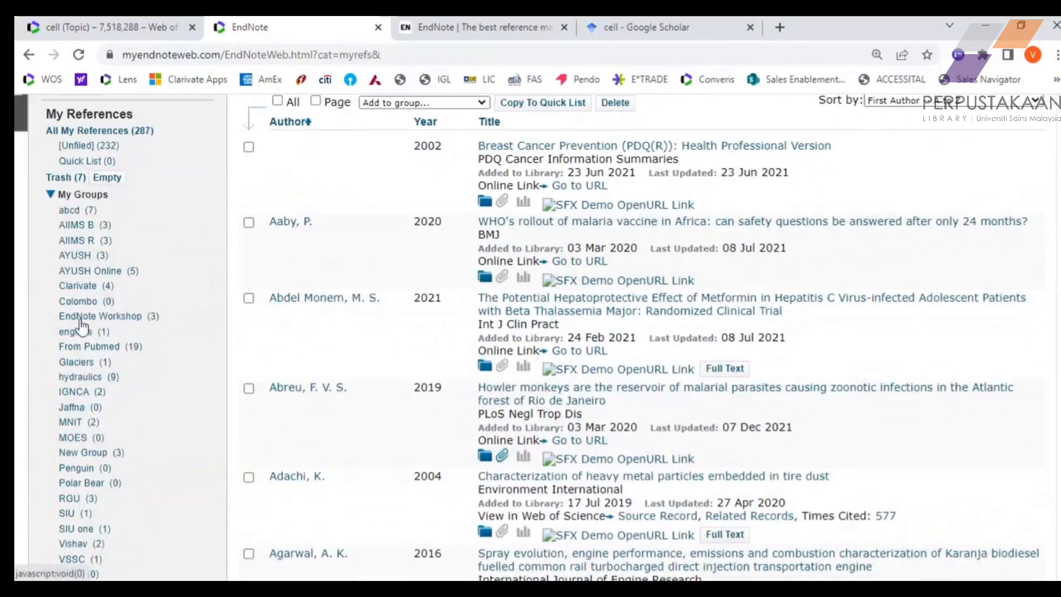
scroll(97, 442, "down", 3)
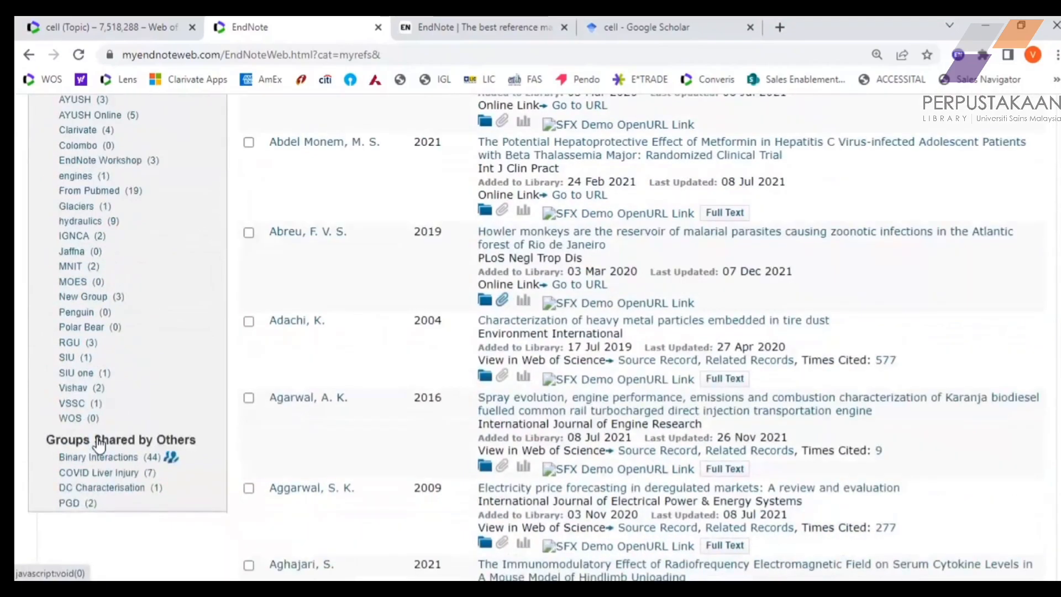
scroll(89, 376, "up", 6)
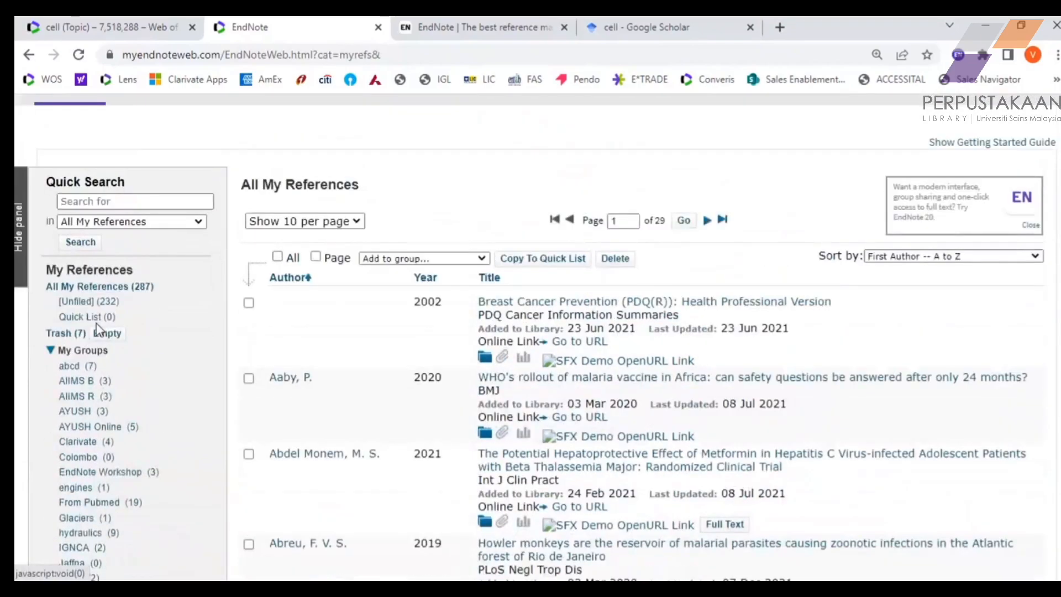
scroll(149, 343, "down", 2)
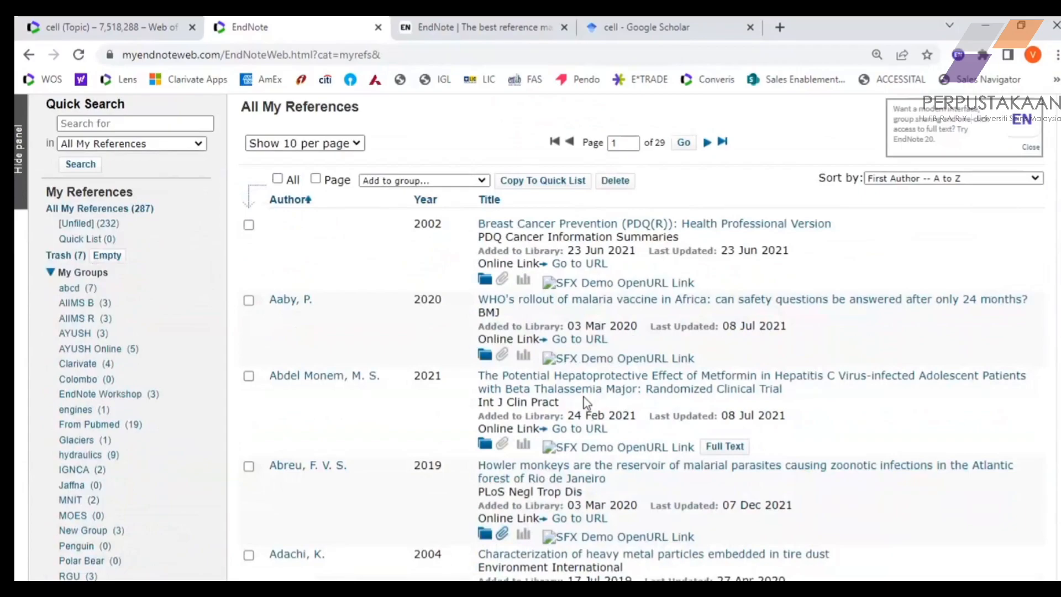
Select the second and third references, view the groups they can be added to without choosing one, and deselect both.
left_click(248, 301)
left_click(248, 376)
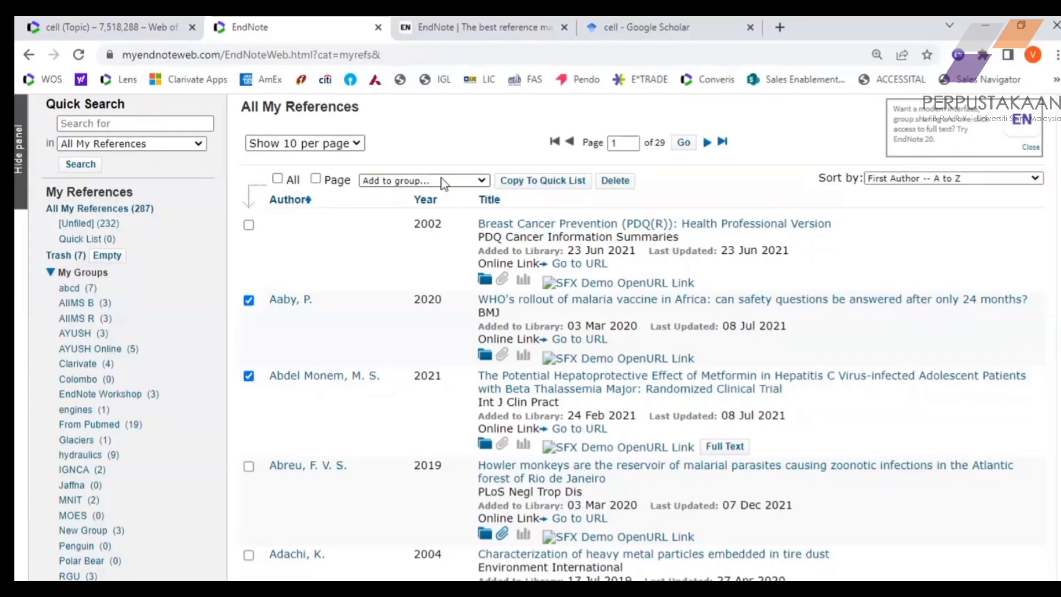
left_click(483, 181)
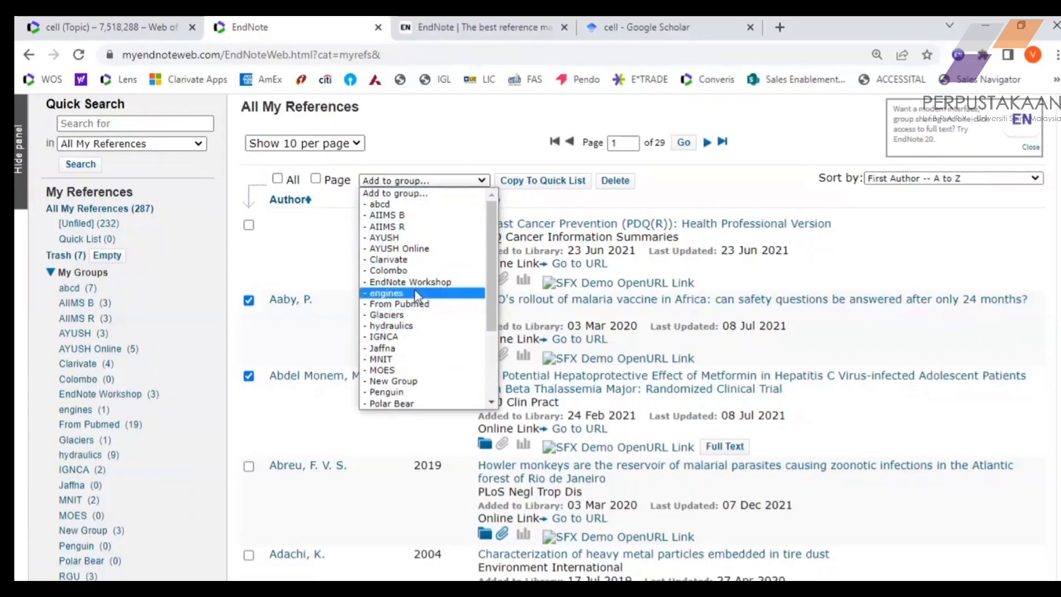
scroll(418, 304, "down", 3)
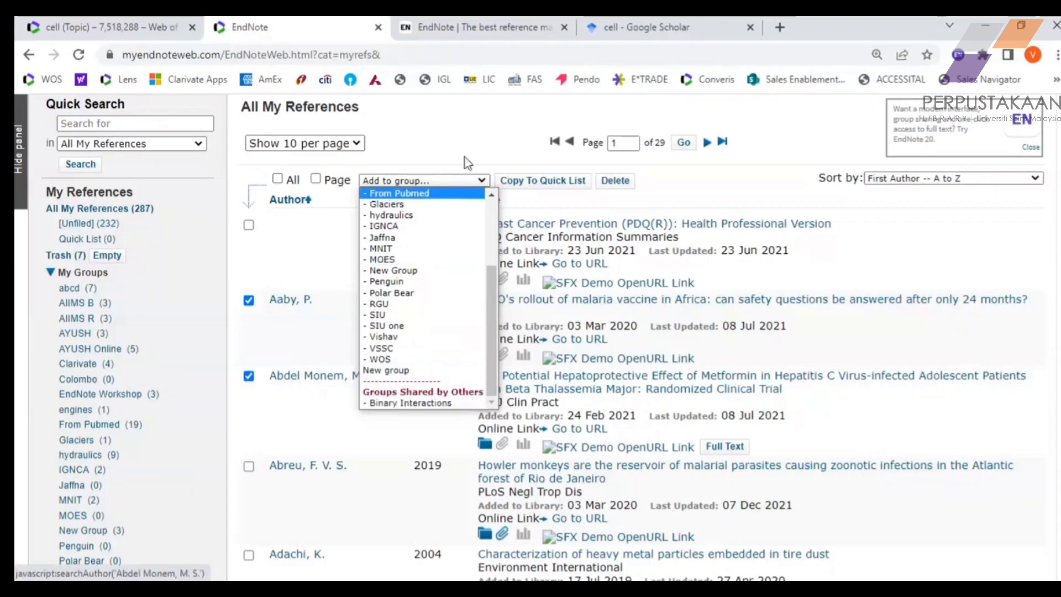
left_click(462, 134)
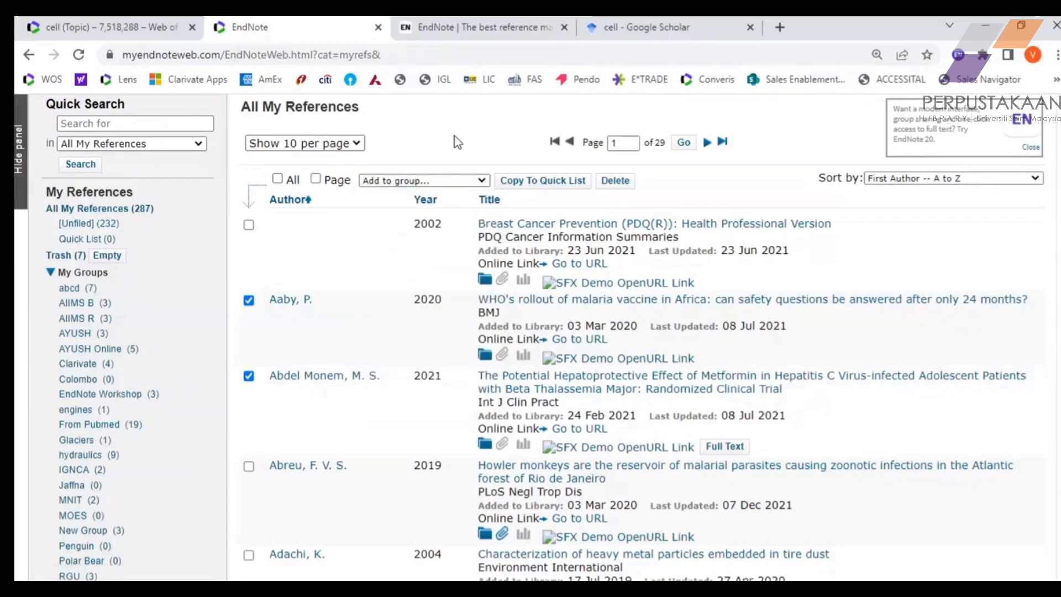
left_click(248, 300)
left_click(249, 377)
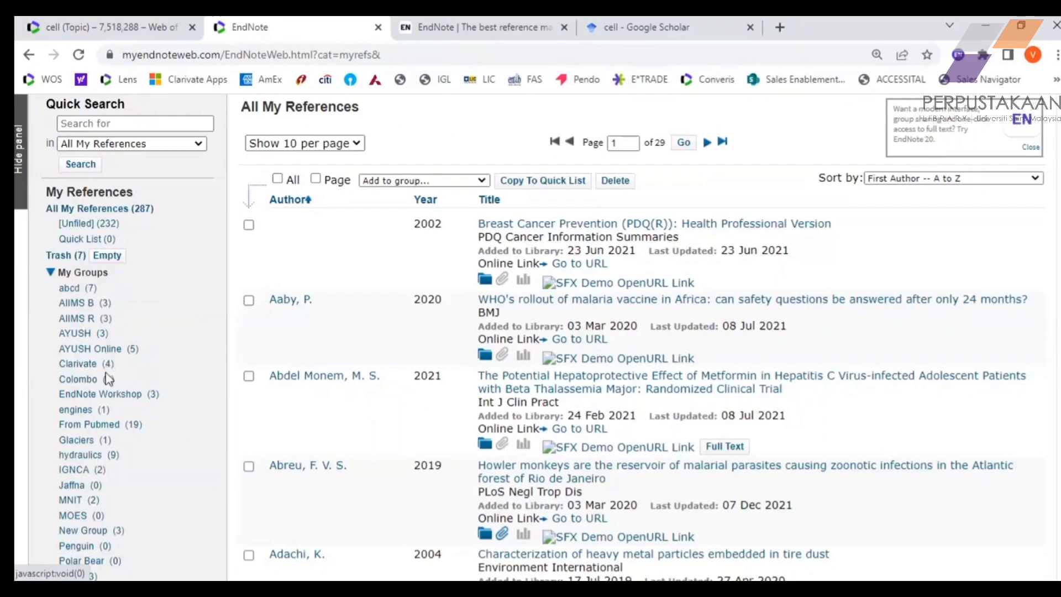
Open the hydraulics group and look through its references.
scroll(131, 447, "down", 1)
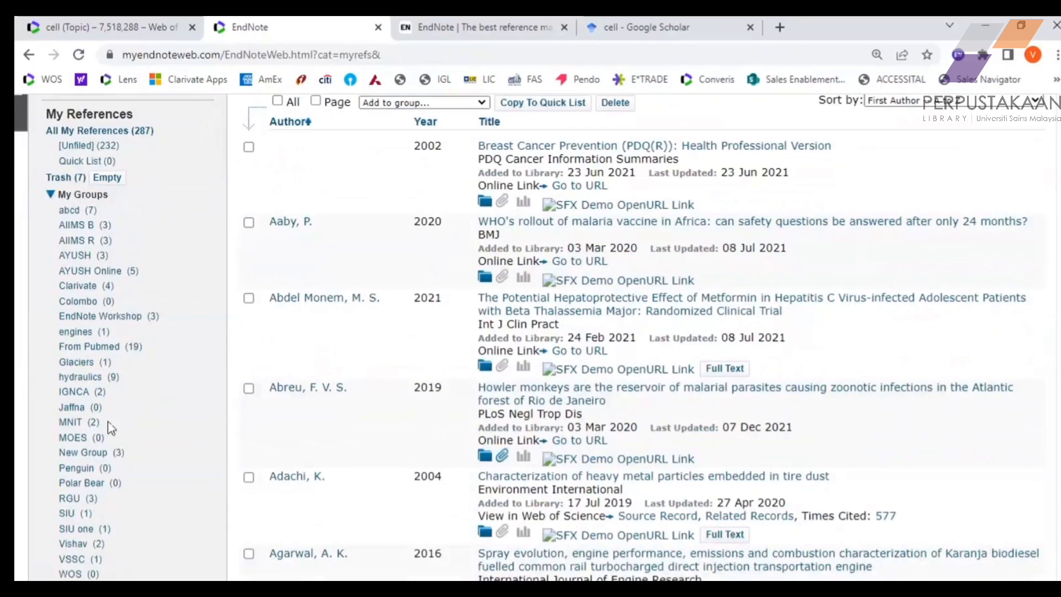
left_click(81, 378)
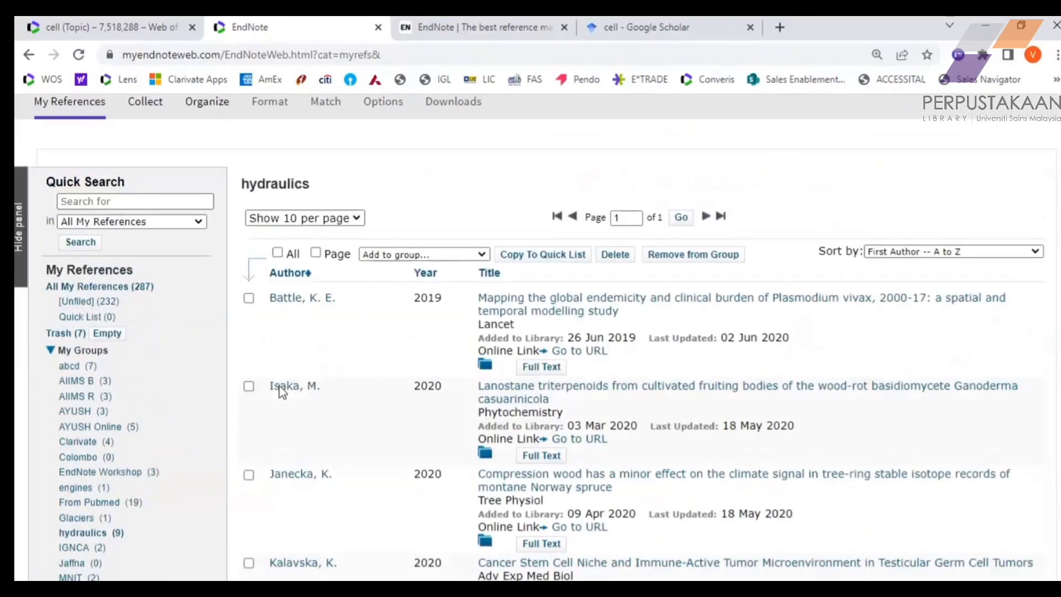
double_click(252, 182)
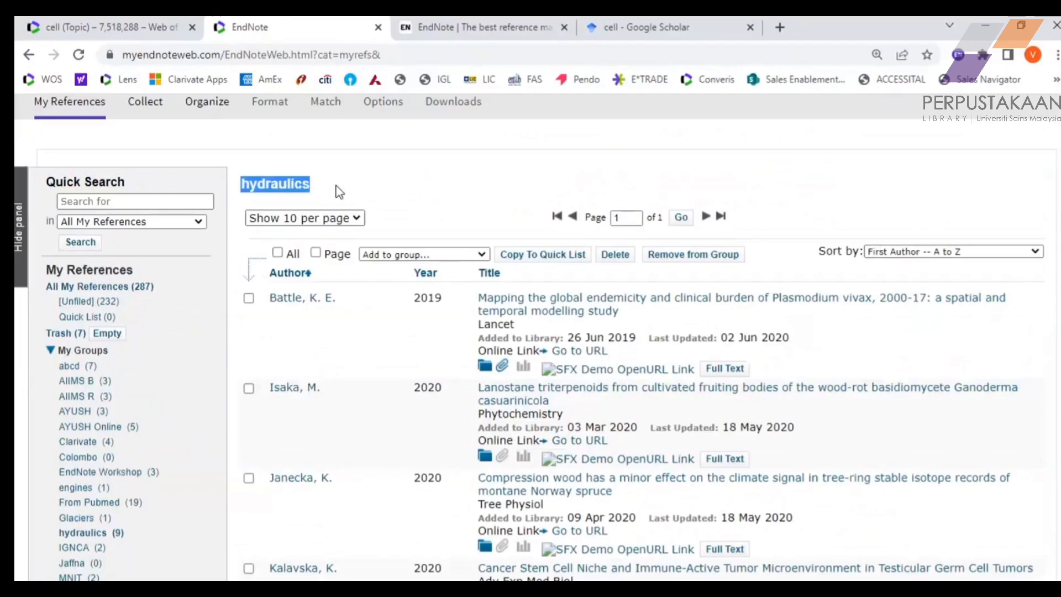
left_click(436, 183)
scroll(126, 398, "down", 1)
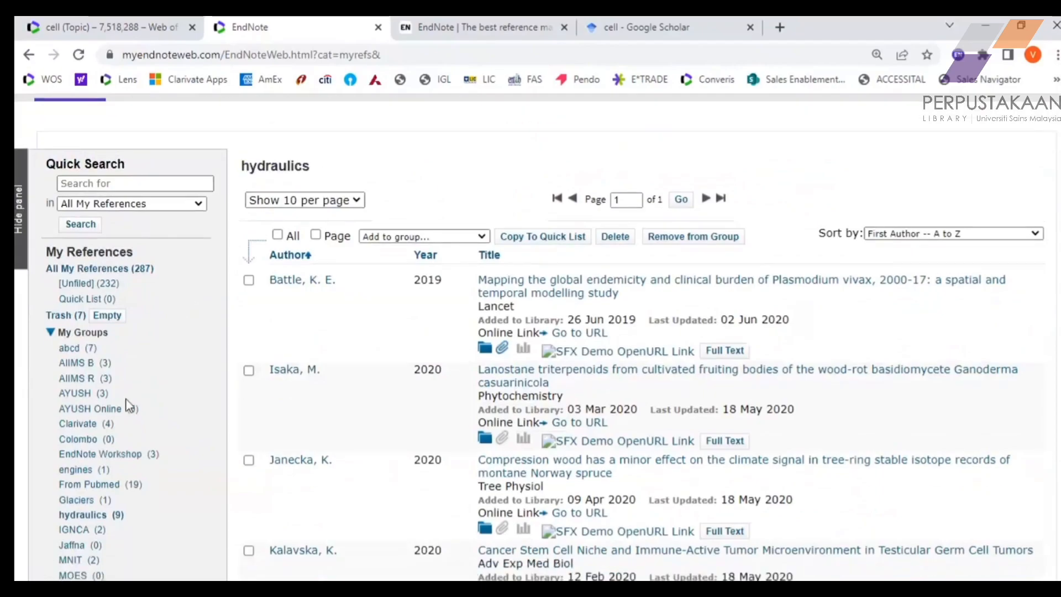
scroll(126, 399, "down", 1)
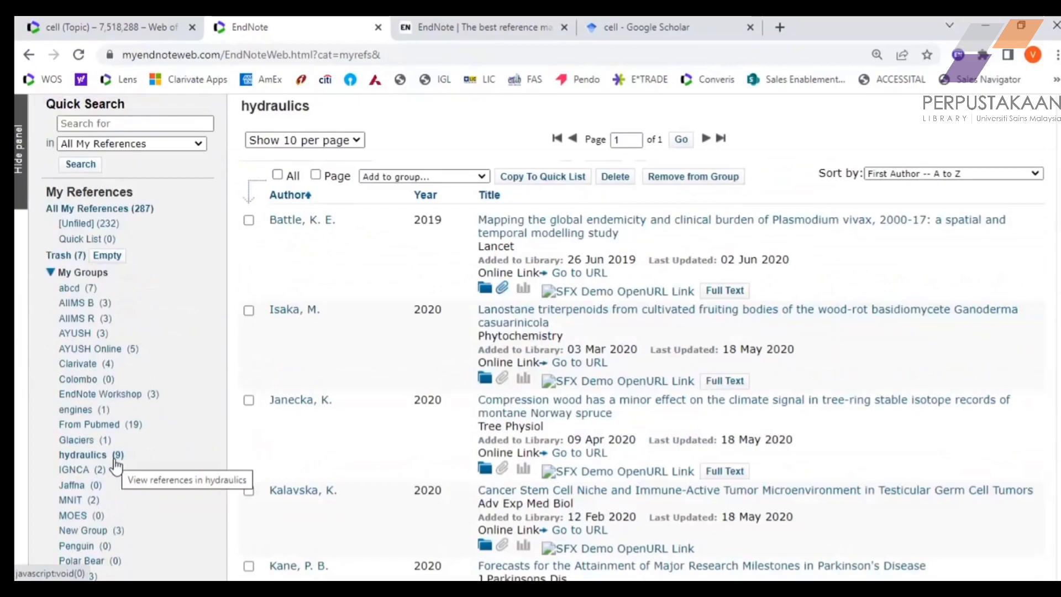
scroll(486, 387, "down", 4)
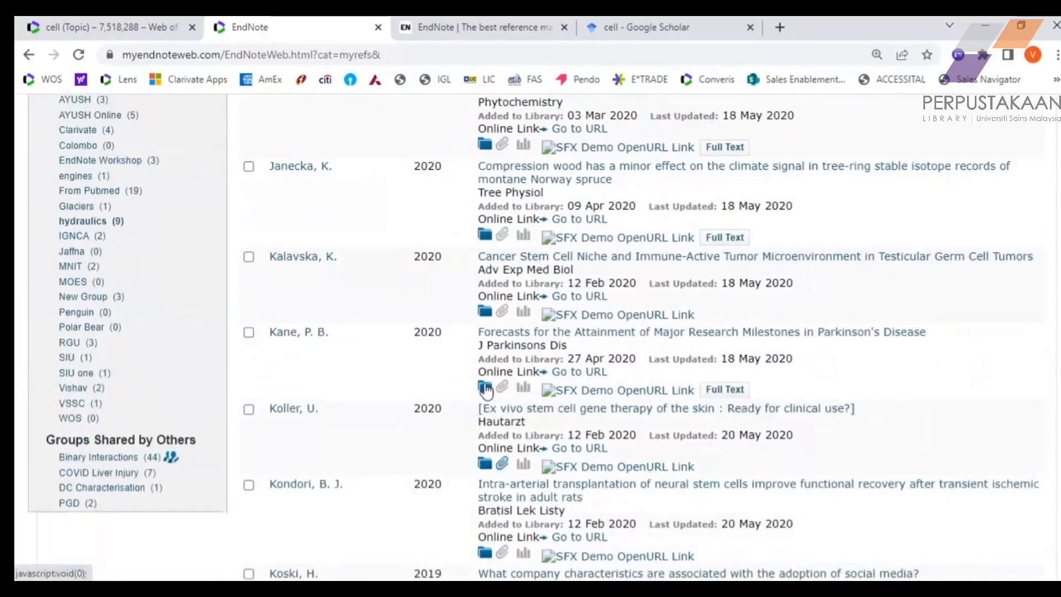
scroll(486, 390, "down", 4)
left_click(484, 387)
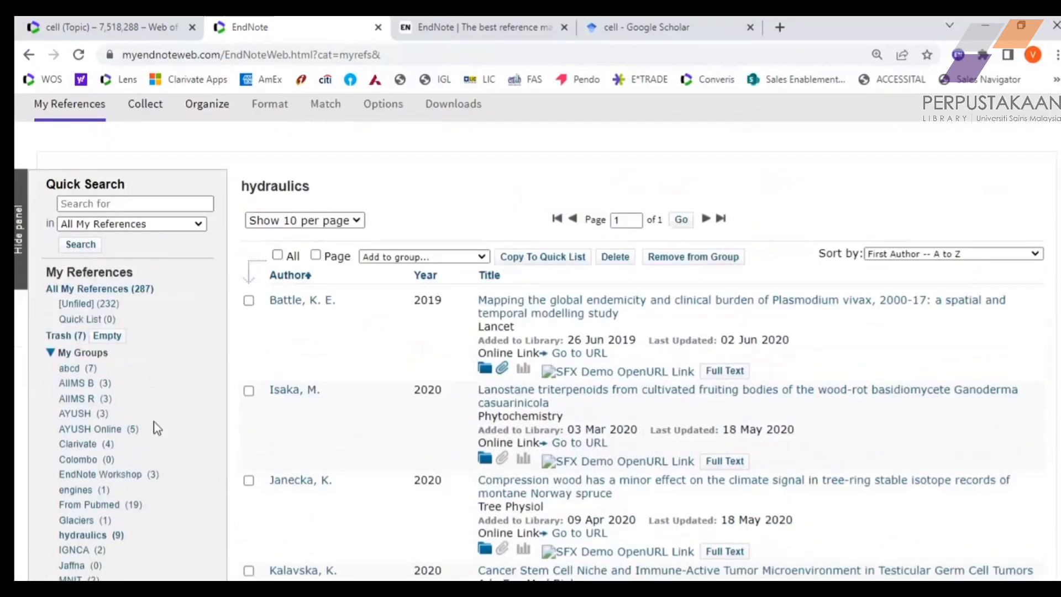
Open the EndNote Workshop group and look through its references and the remaining groups.
scroll(157, 428, "down", 2)
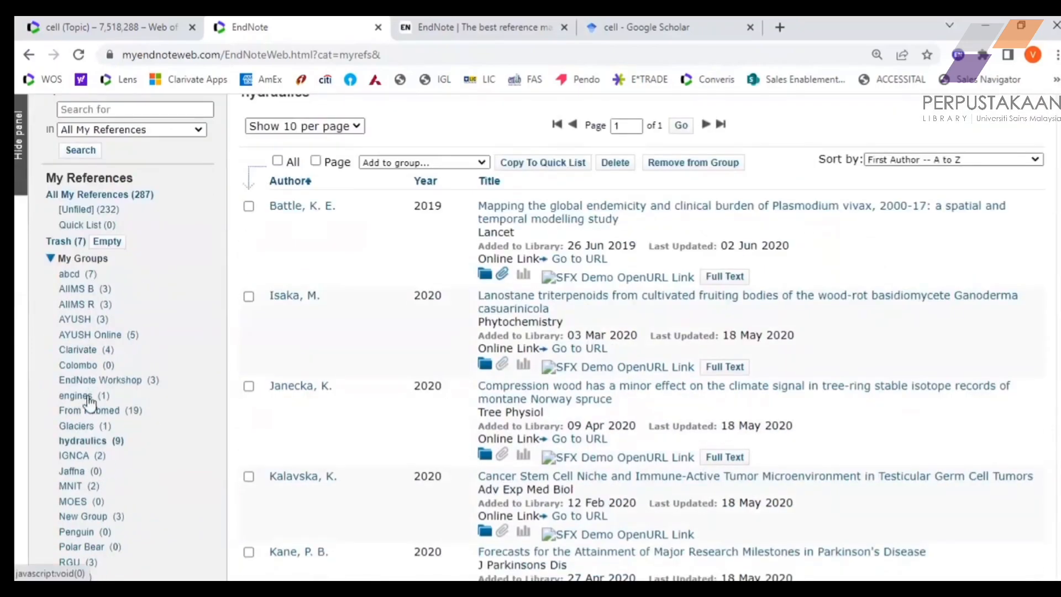
left_click(134, 381)
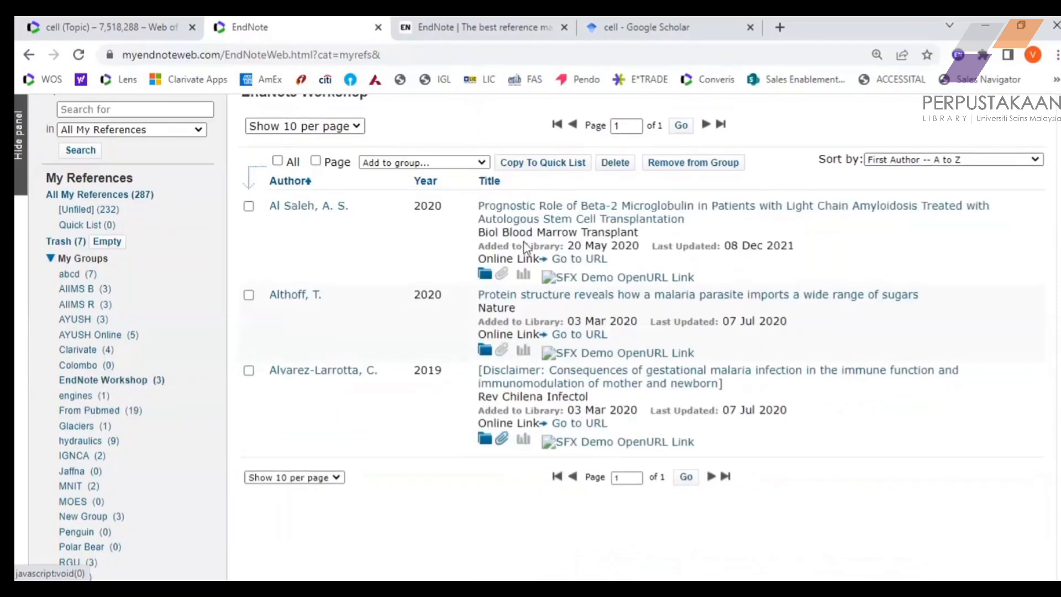
scroll(171, 360, "down", 3)
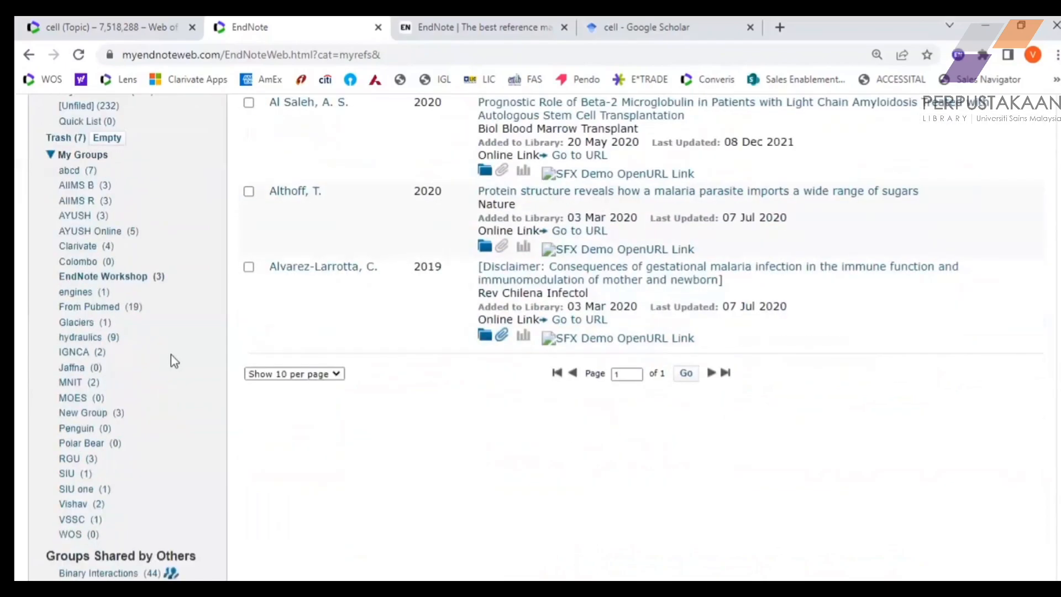
scroll(170, 369, "up", 6)
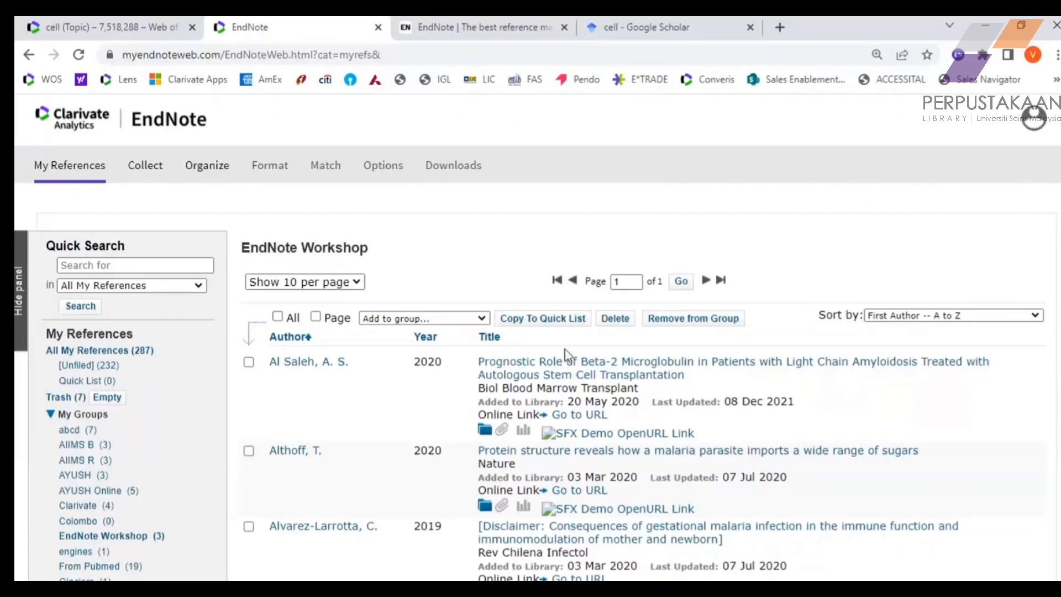
Switch to Test.docx in Word, generate sample text with =rand(), and delete everything after the second paragraph.
mouse_move(641, 588)
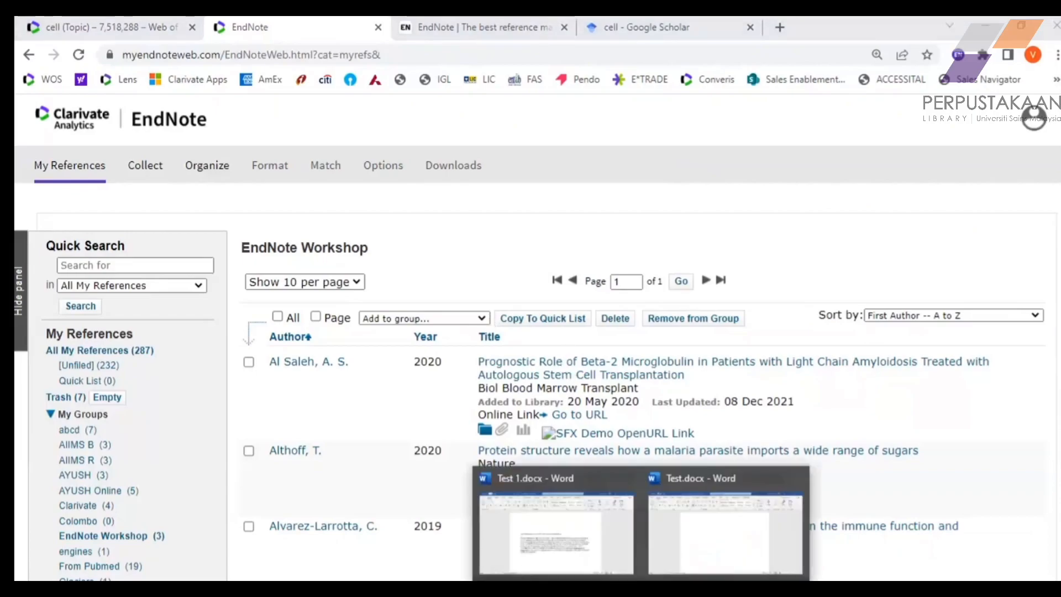
left_click(751, 540)
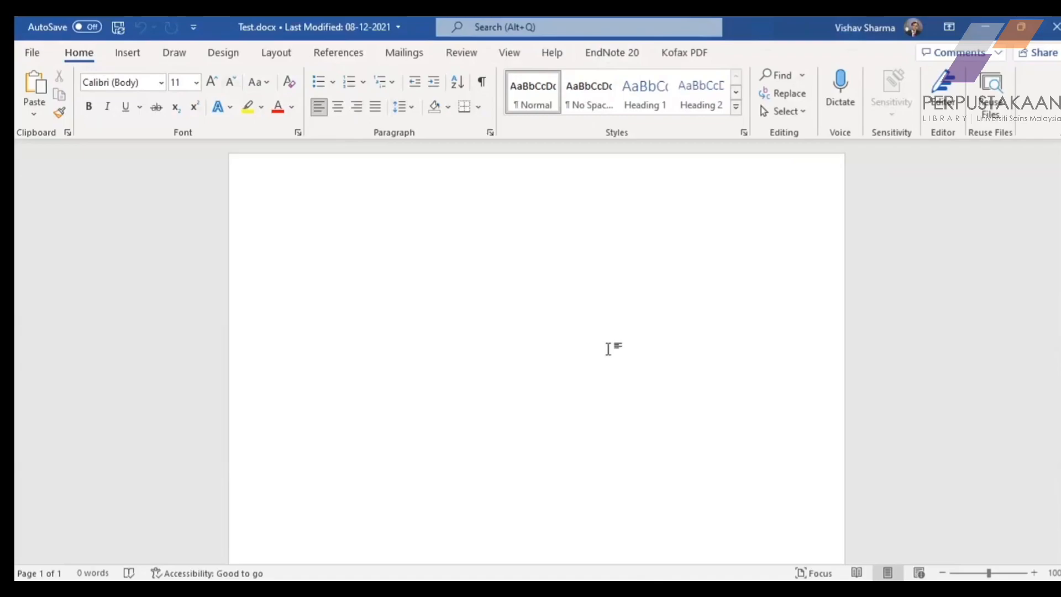
type("=rand")
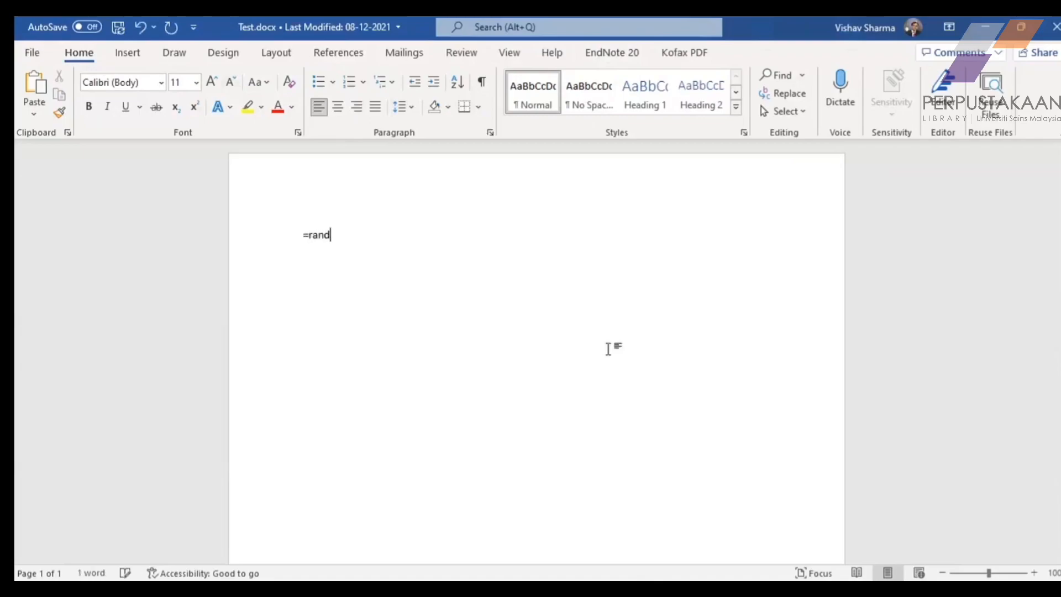
type("()")
key("Return")
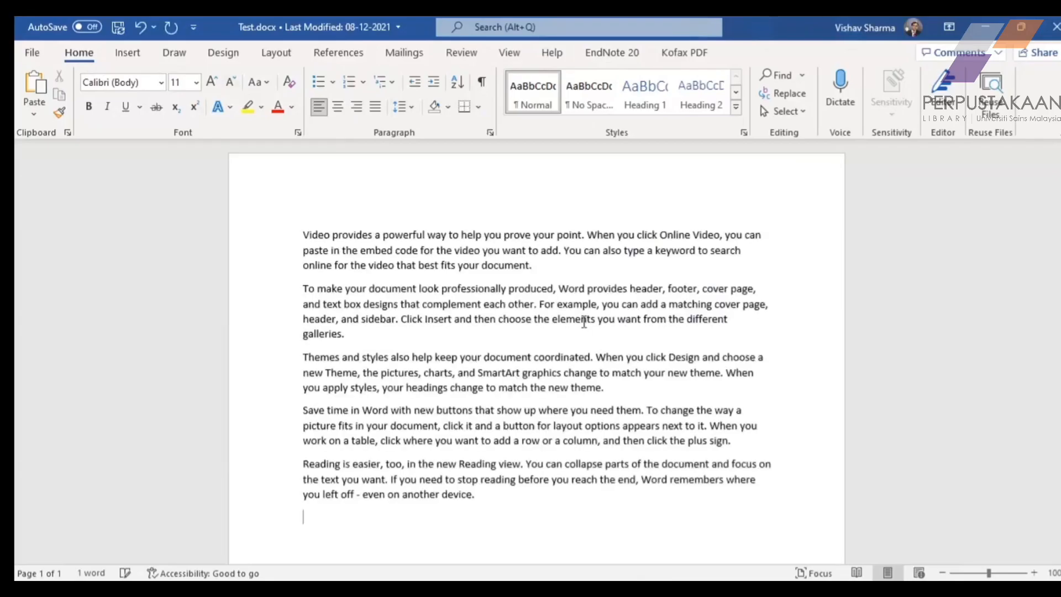
left_click_drag(305, 356, 447, 528)
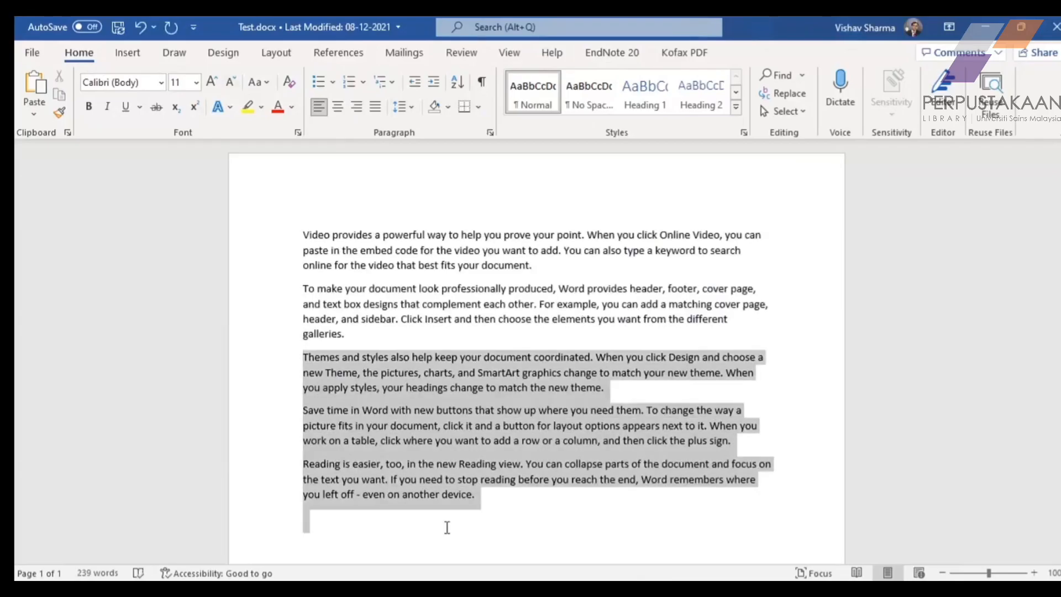
key("Delete")
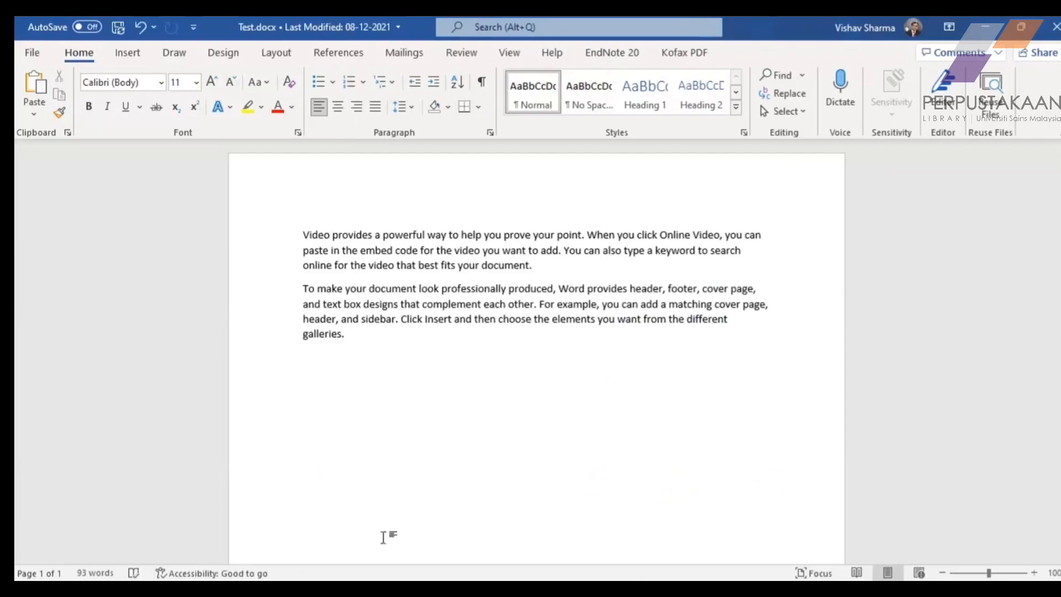
left_click_drag(302, 234, 372, 358)
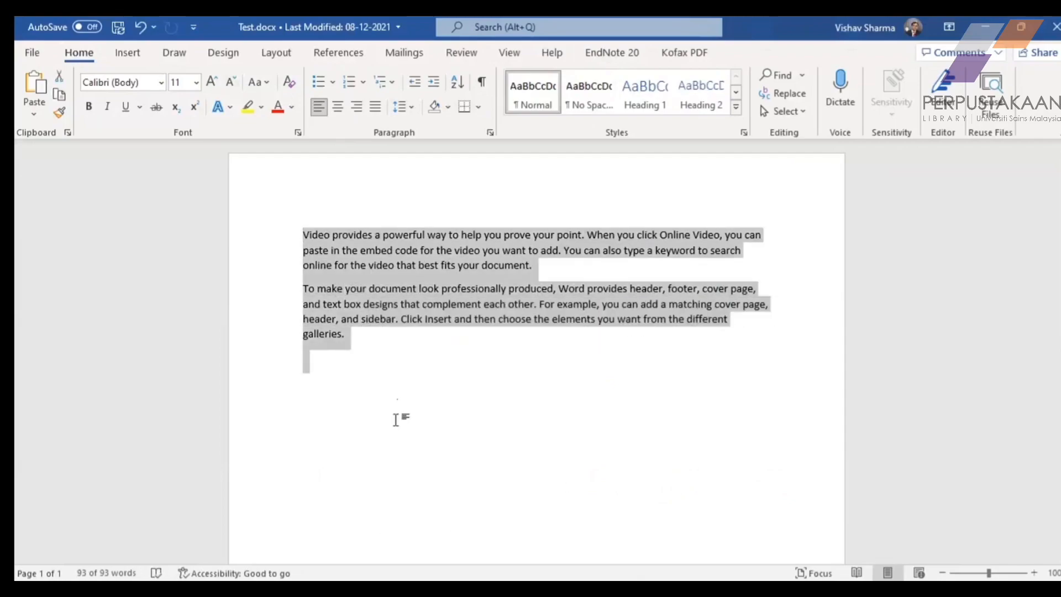
left_click(394, 420)
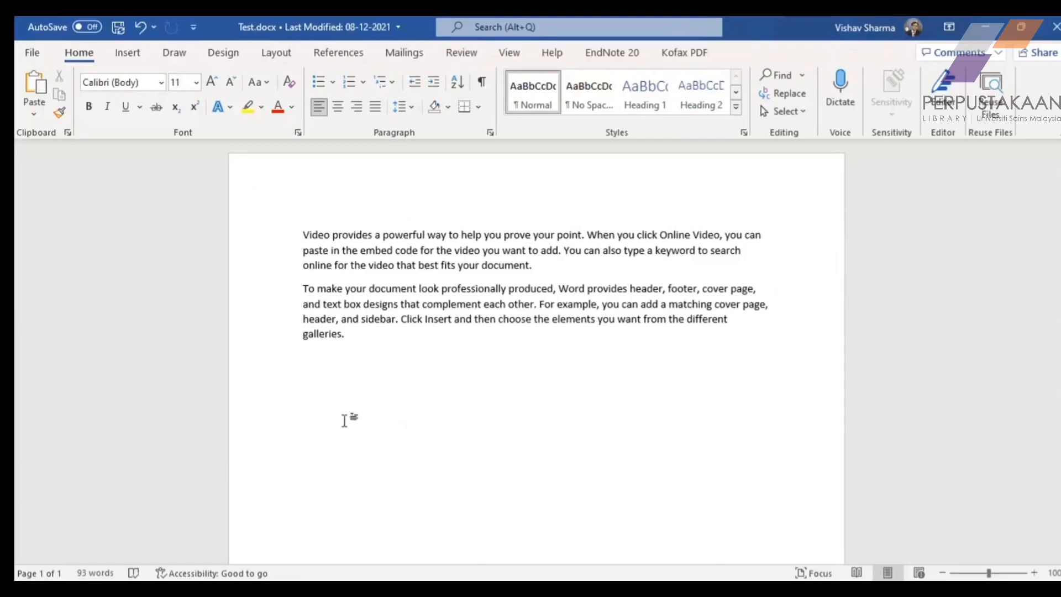
left_click_drag(302, 235, 348, 347)
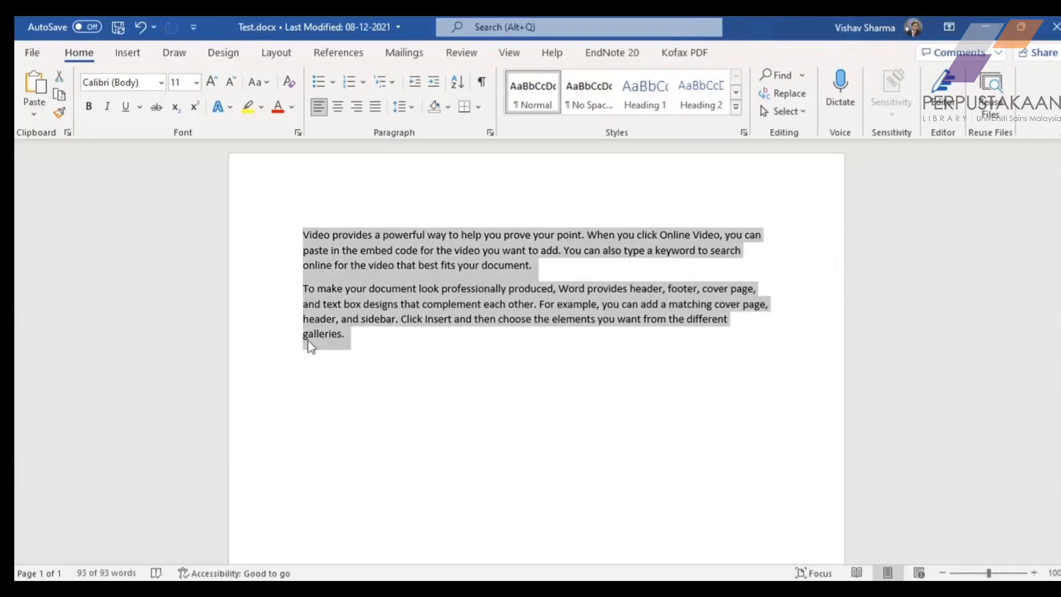
left_click(374, 403)
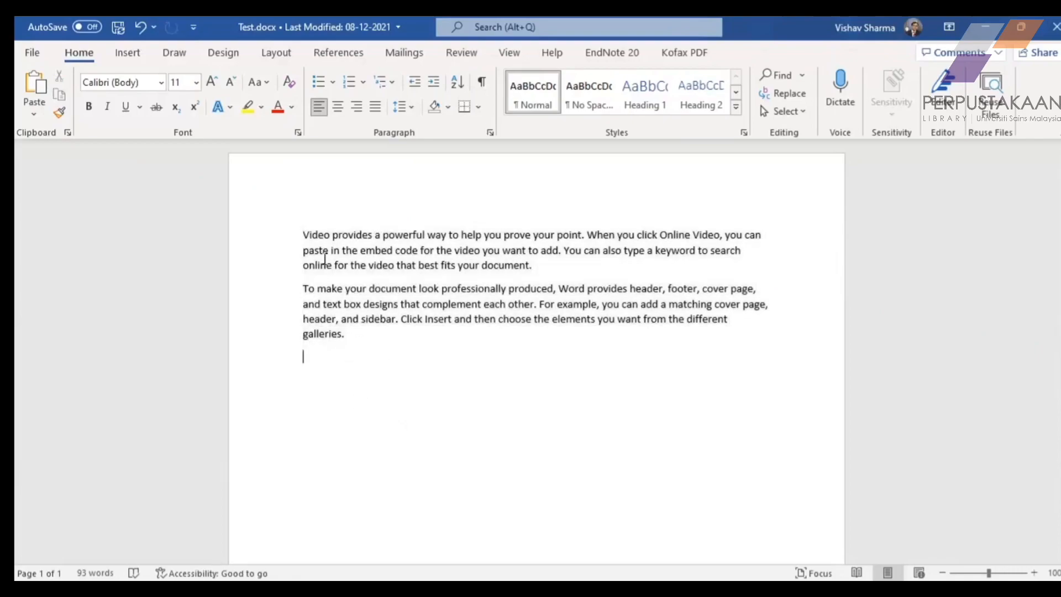
left_click_drag(302, 234, 413, 333)
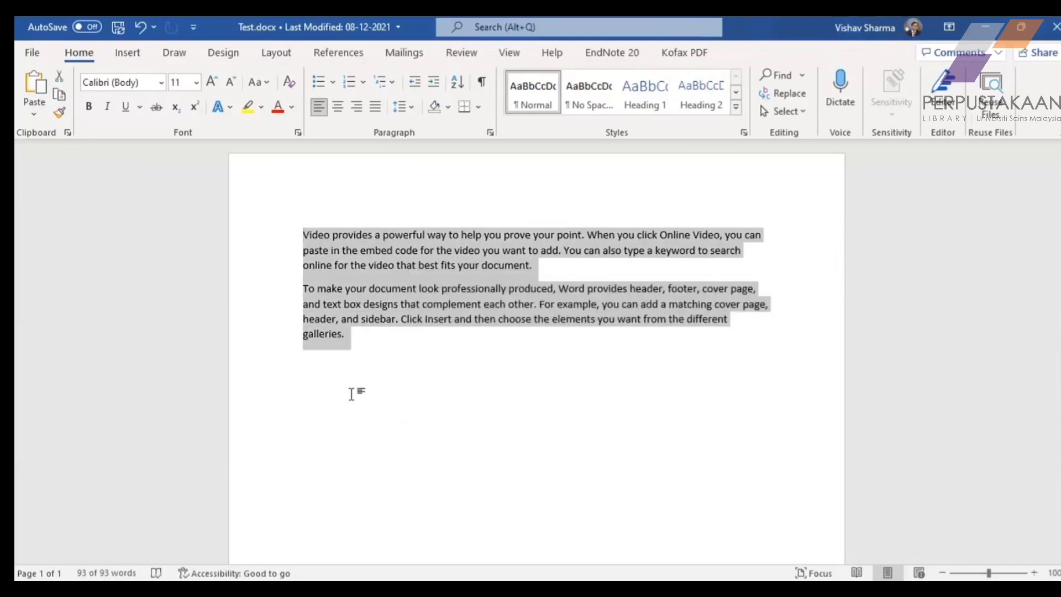
left_click(334, 390)
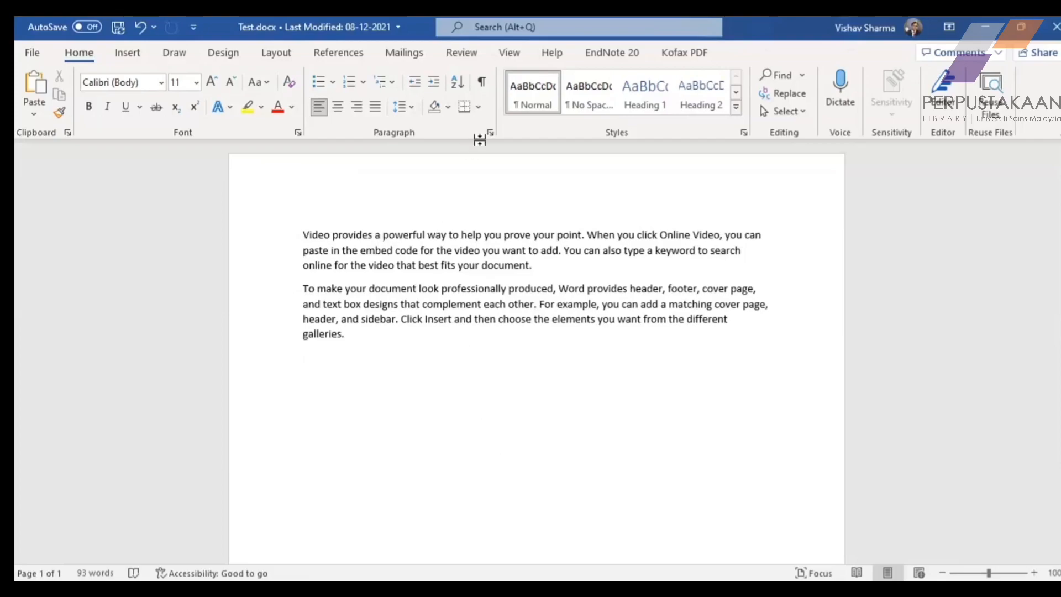
Open EndNote's Find & Insert My References dialog, search the library for "engine", and look through the matching references.
left_click(611, 56)
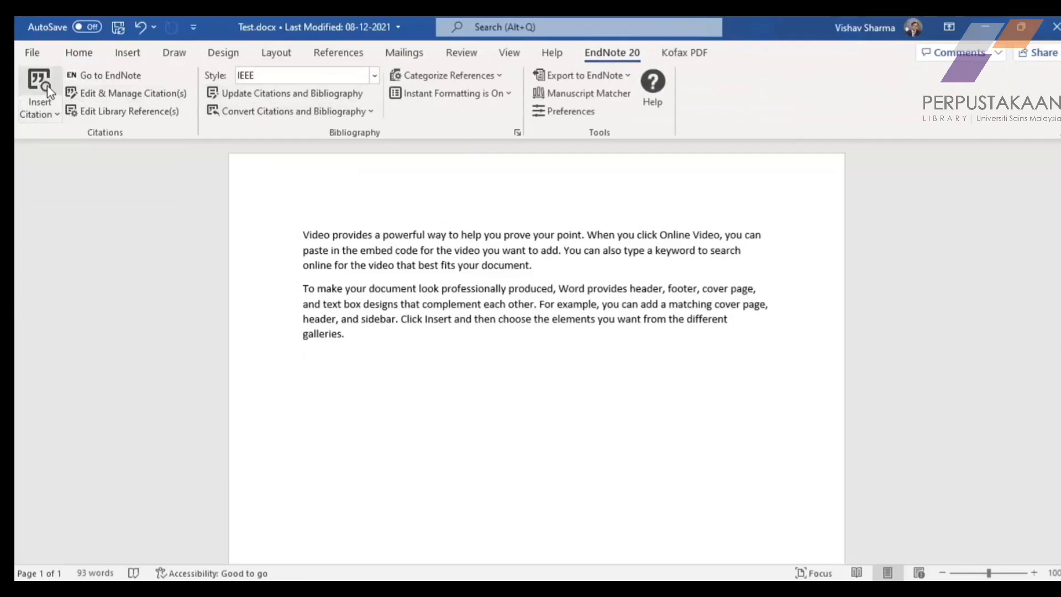
left_click(44, 86)
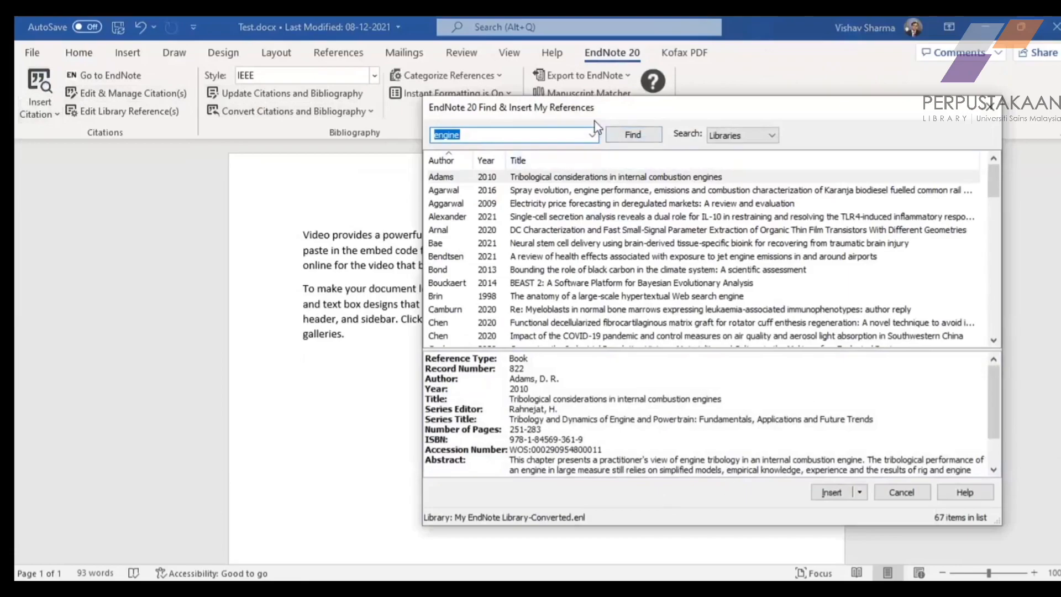
left_click_drag(626, 108, 527, 96)
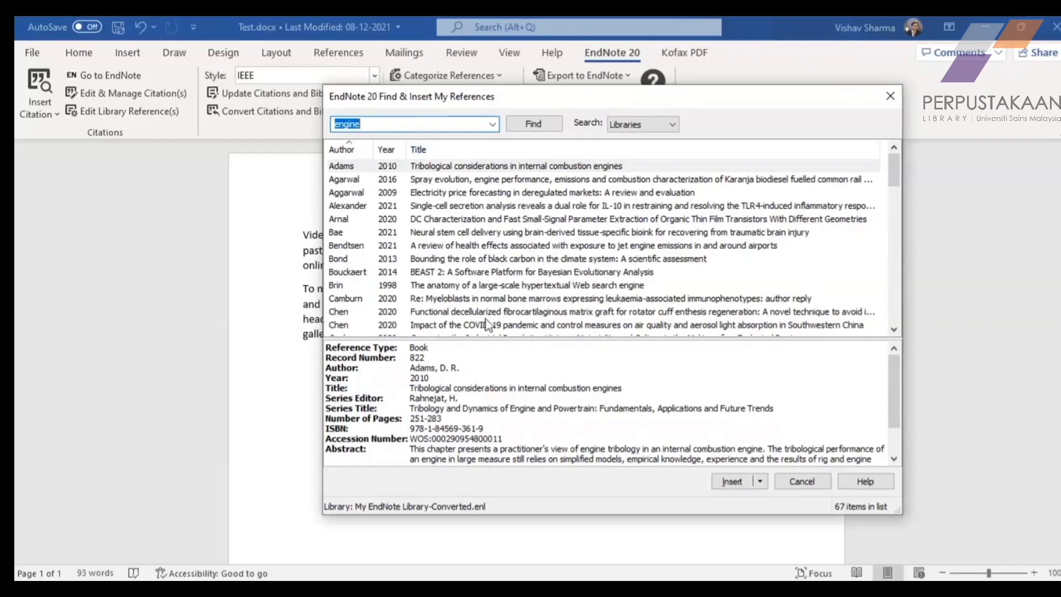
left_click(363, 125)
left_click(534, 124)
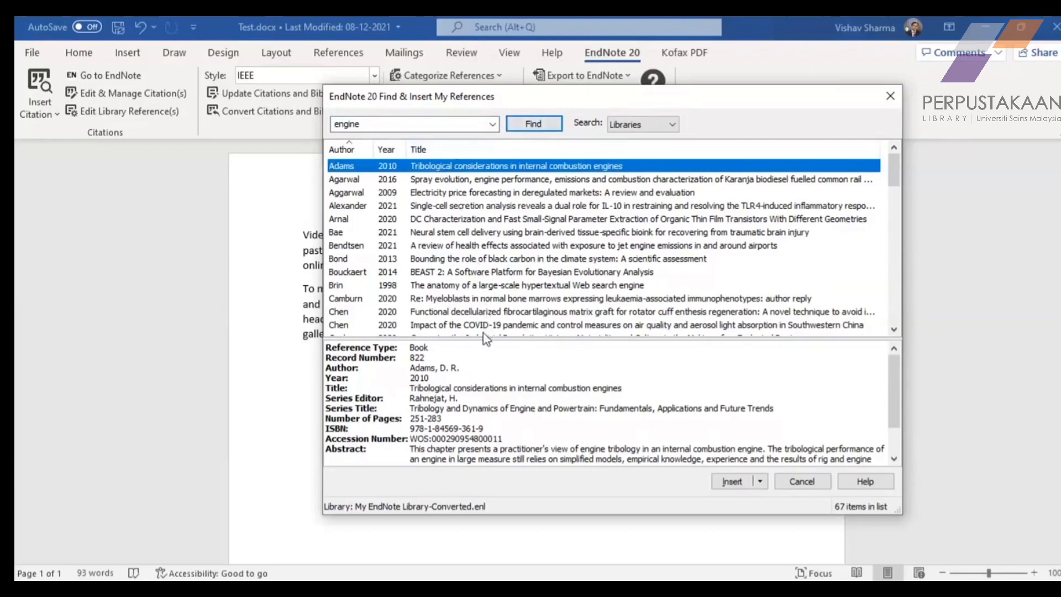
scroll(480, 242, "down", 1)
scroll(480, 244, "down", 15)
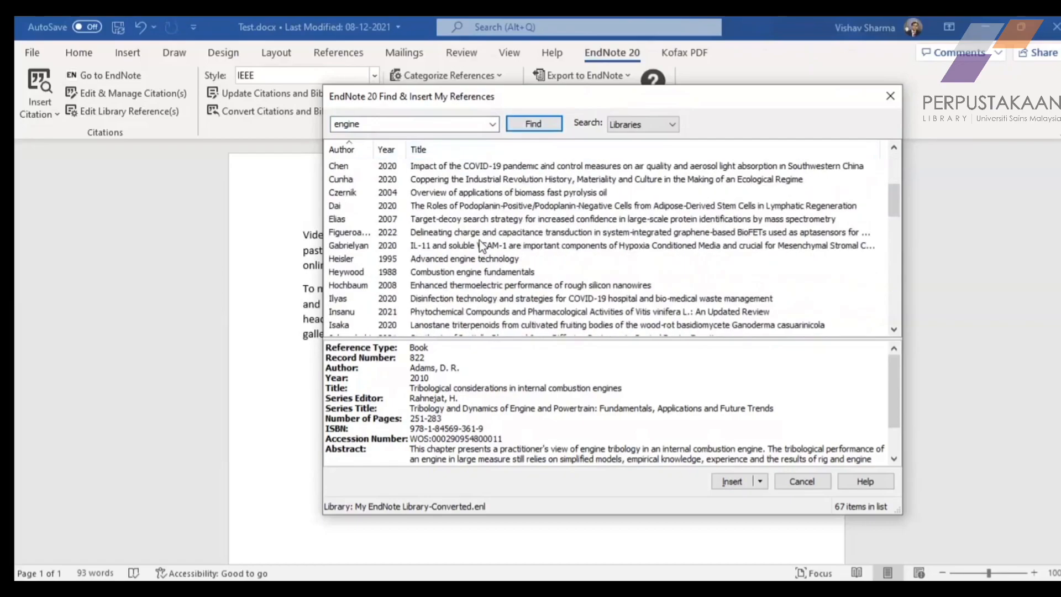
scroll(479, 243, "up", 20)
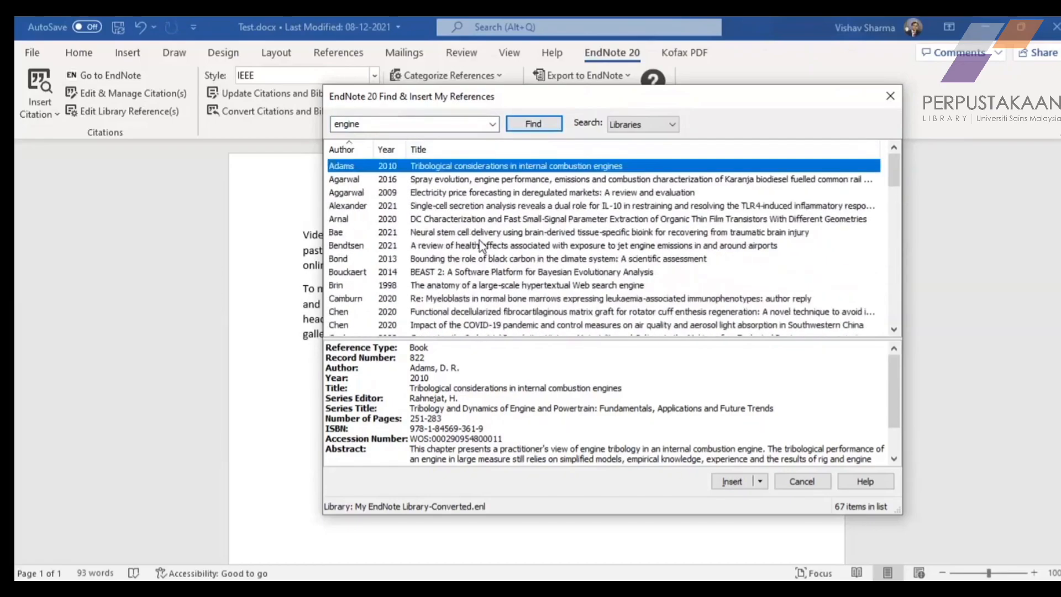
Search the library for "virus" and insert the reference "A Case Report of Prolonged Anaphylaxis after COVID-19 Vaccine" as a citation before "powerful".
double_click(369, 125)
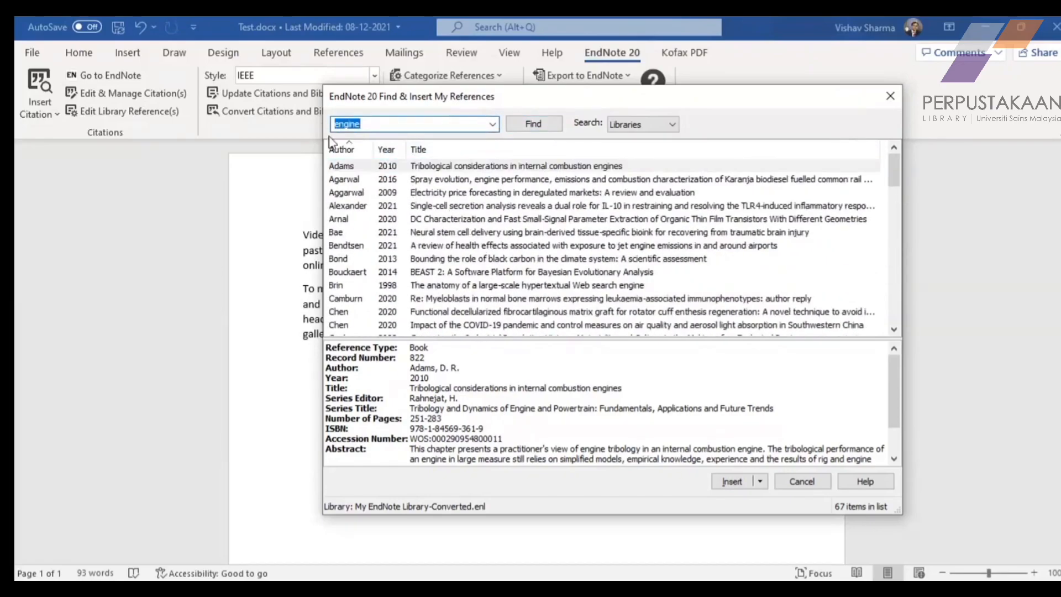
type("virus")
left_click(533, 125)
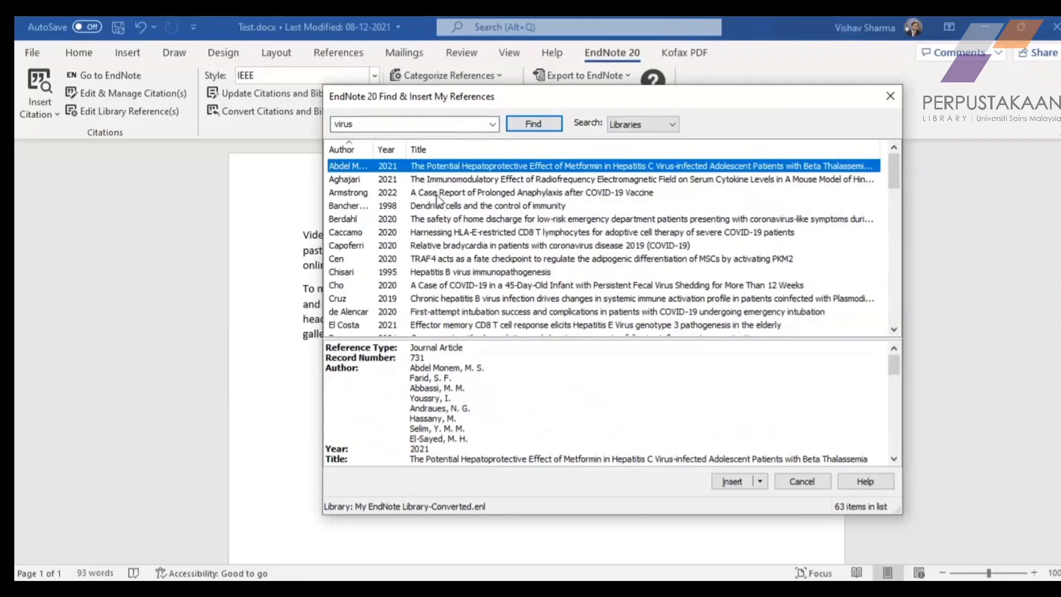
left_click(358, 125)
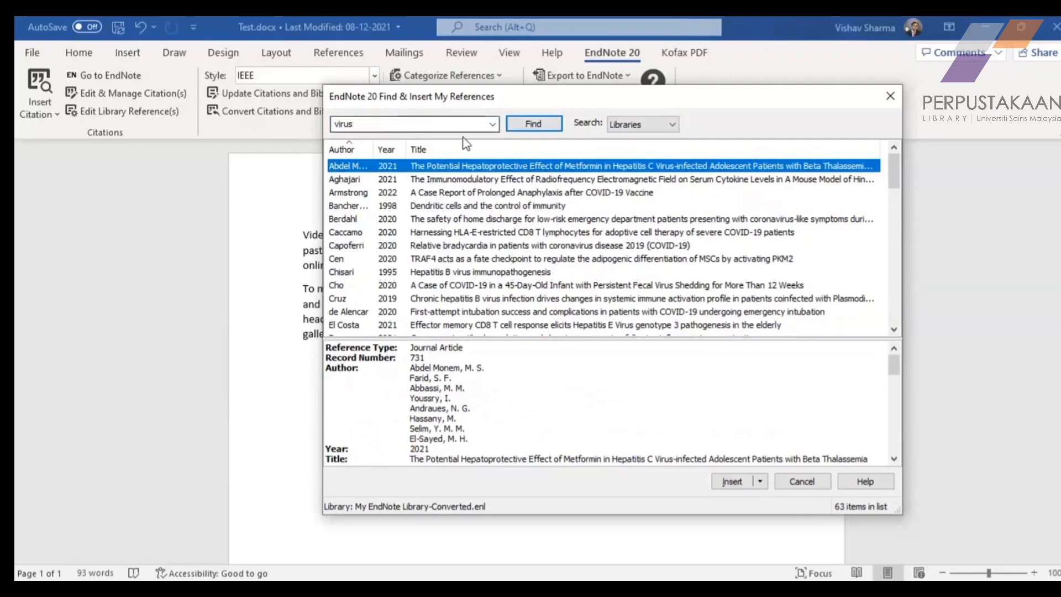
left_click(524, 124)
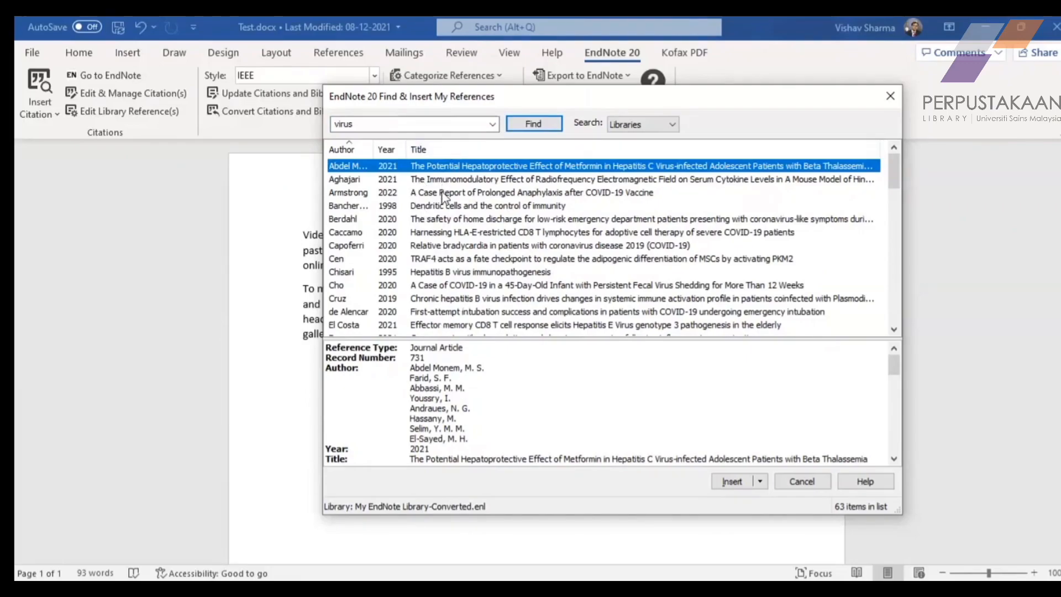
left_click(358, 125)
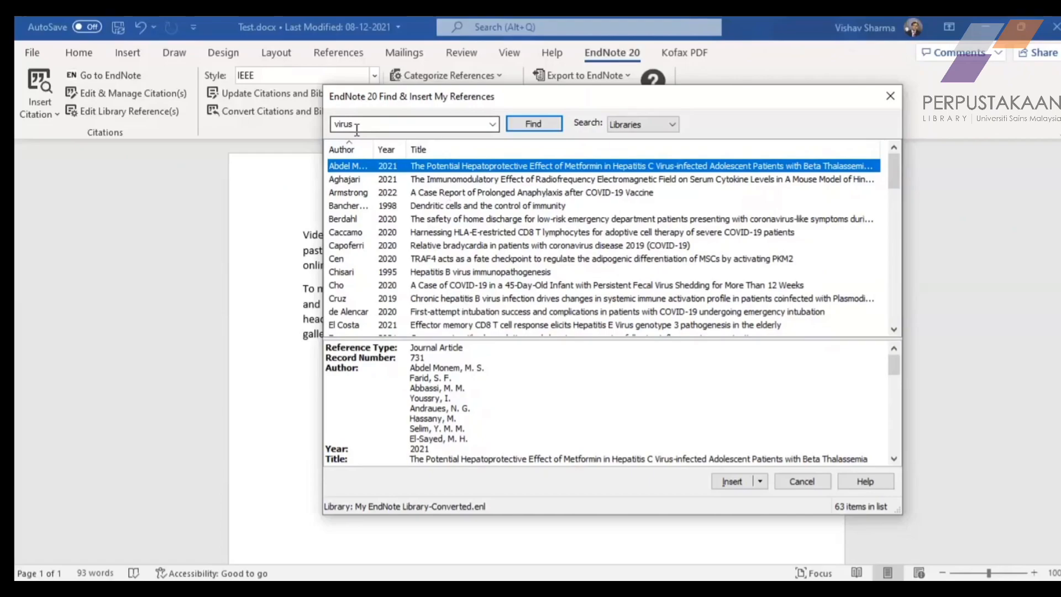
left_click(463, 193)
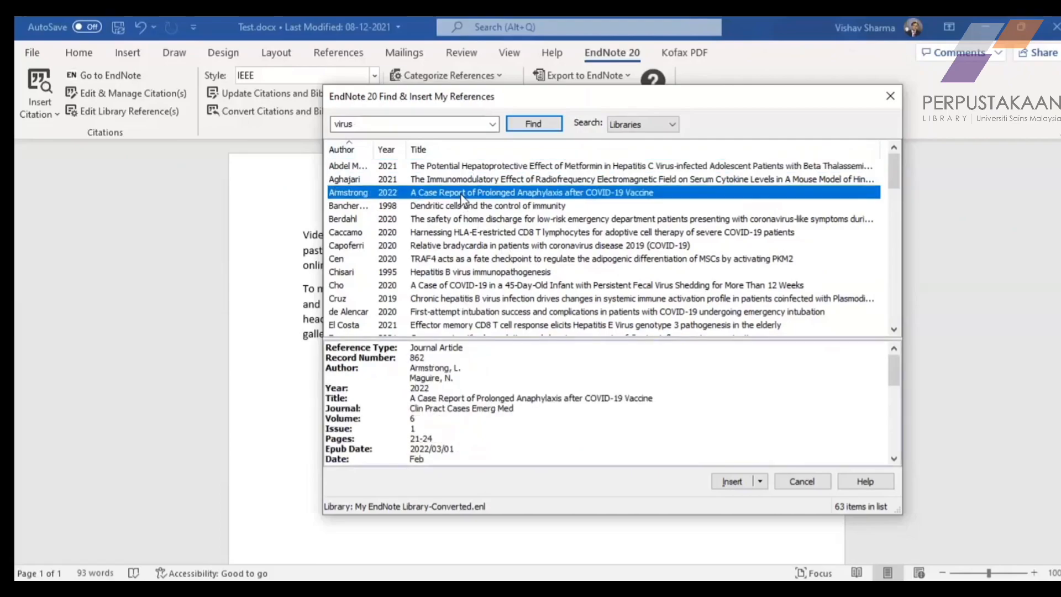
left_click(731, 482)
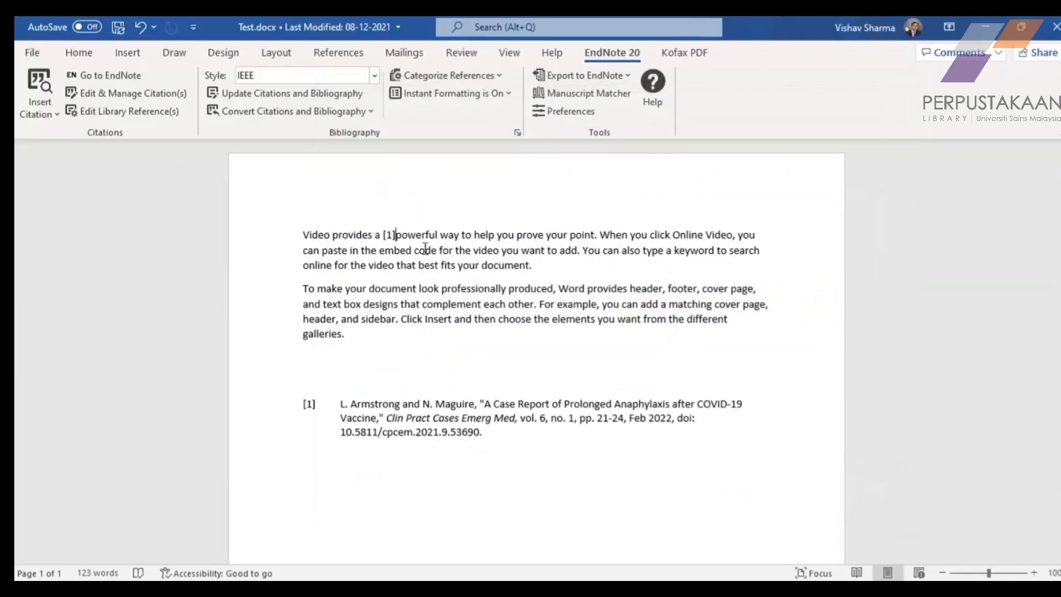
Examine the first in-text citation, the body text, and the bibliography entry it generated below the paragraphs.
double_click(392, 232)
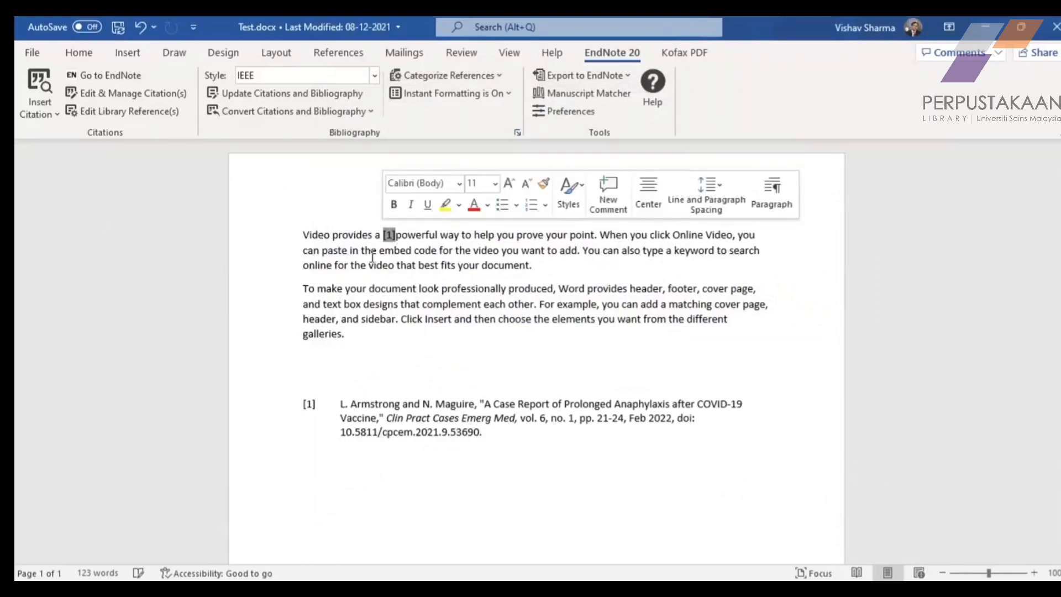
left_click_drag(349, 408, 505, 438)
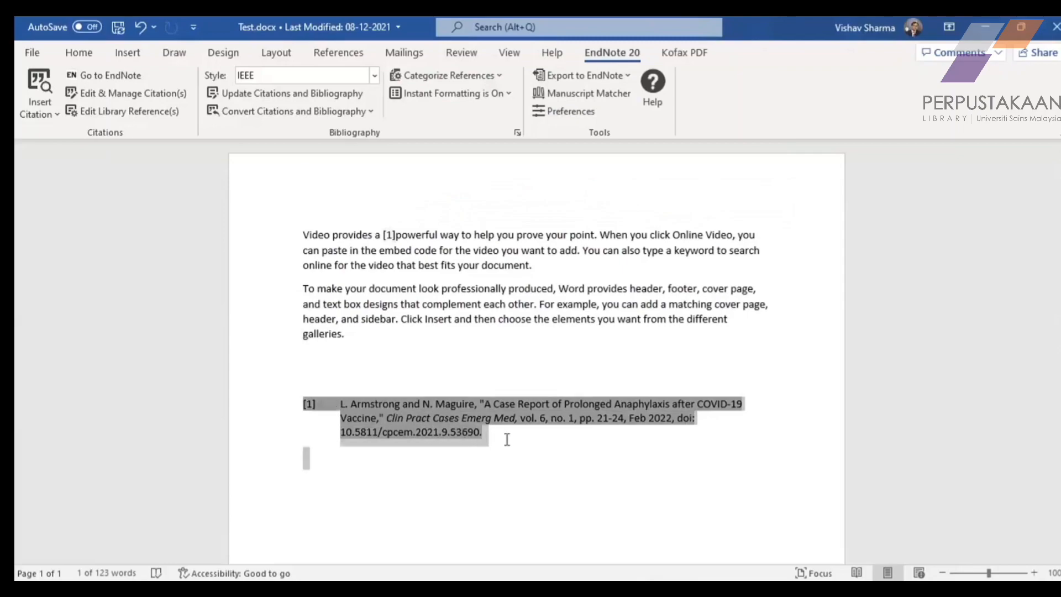
left_click(376, 499)
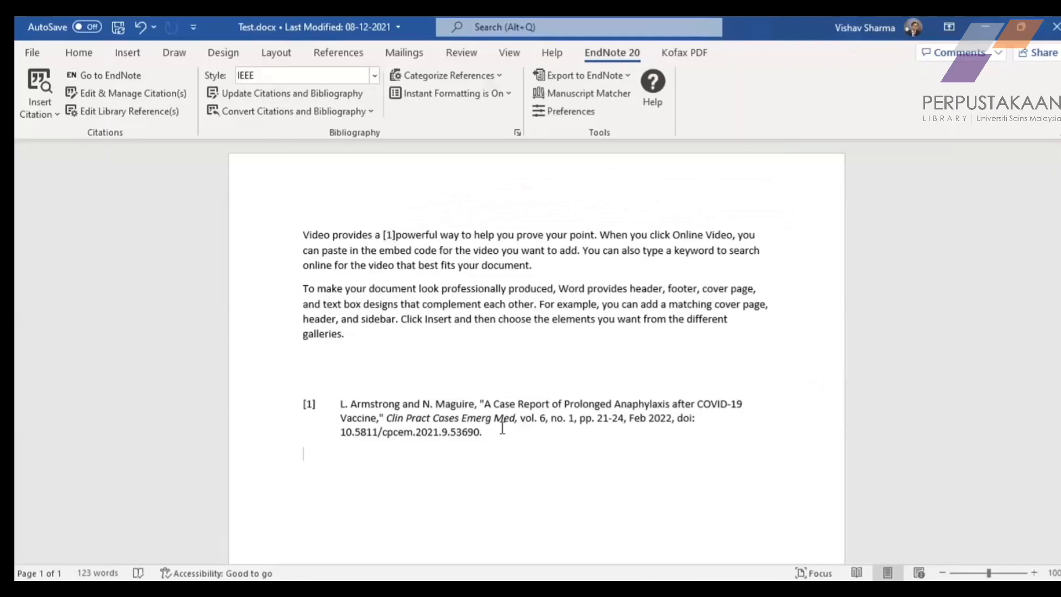
left_click_drag(301, 231, 374, 339)
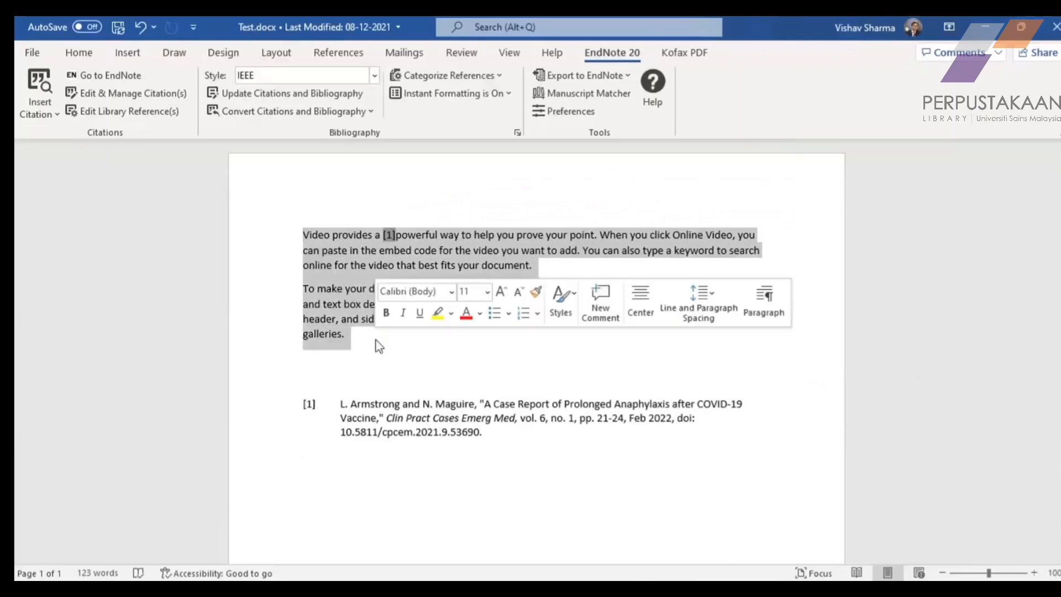
left_click(364, 339)
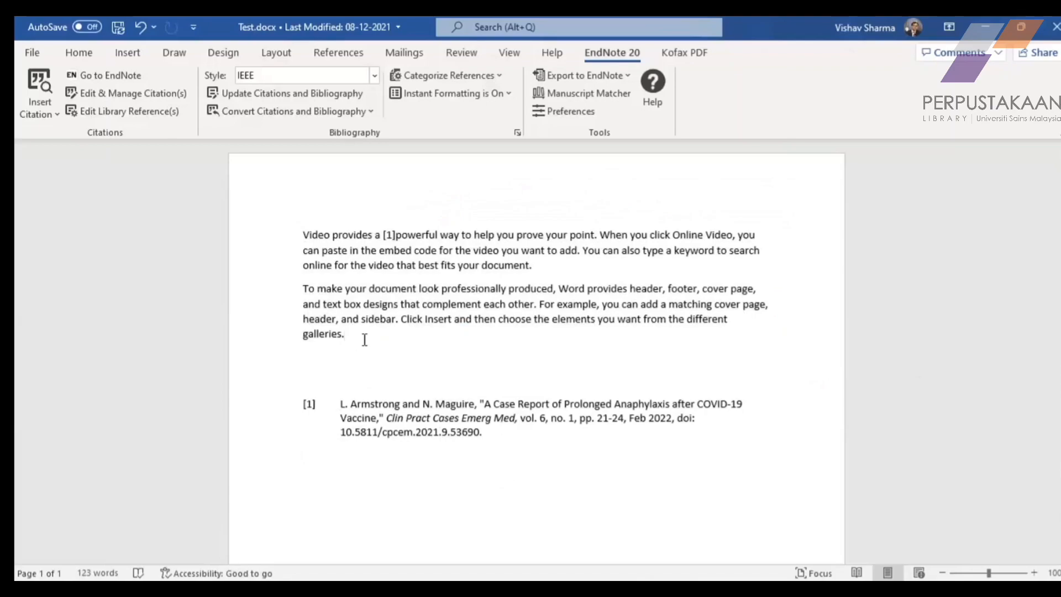
left_click(326, 358)
left_click_drag(328, 372, 329, 378)
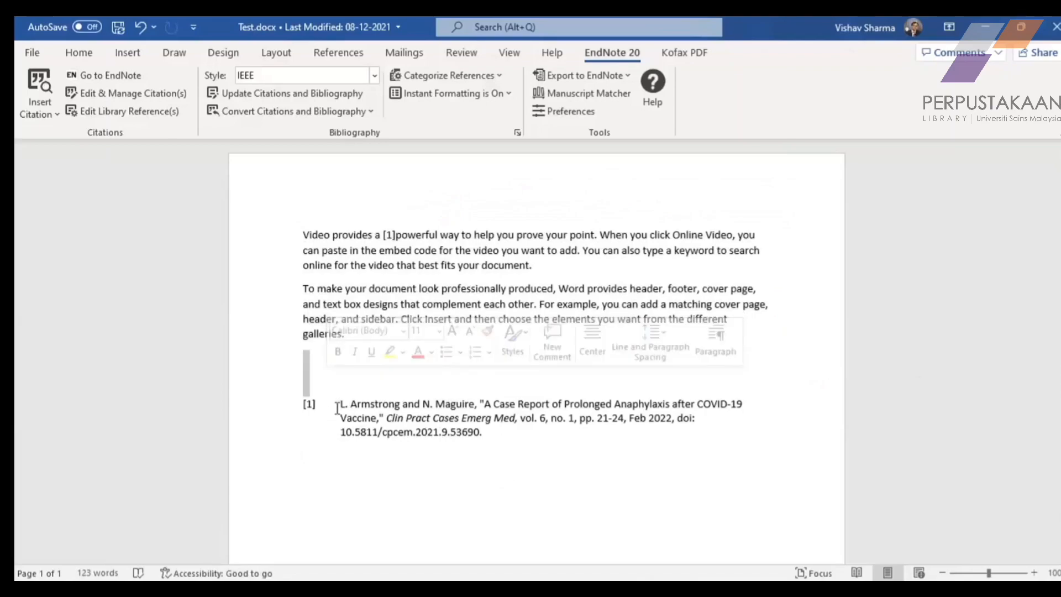
left_click(338, 403)
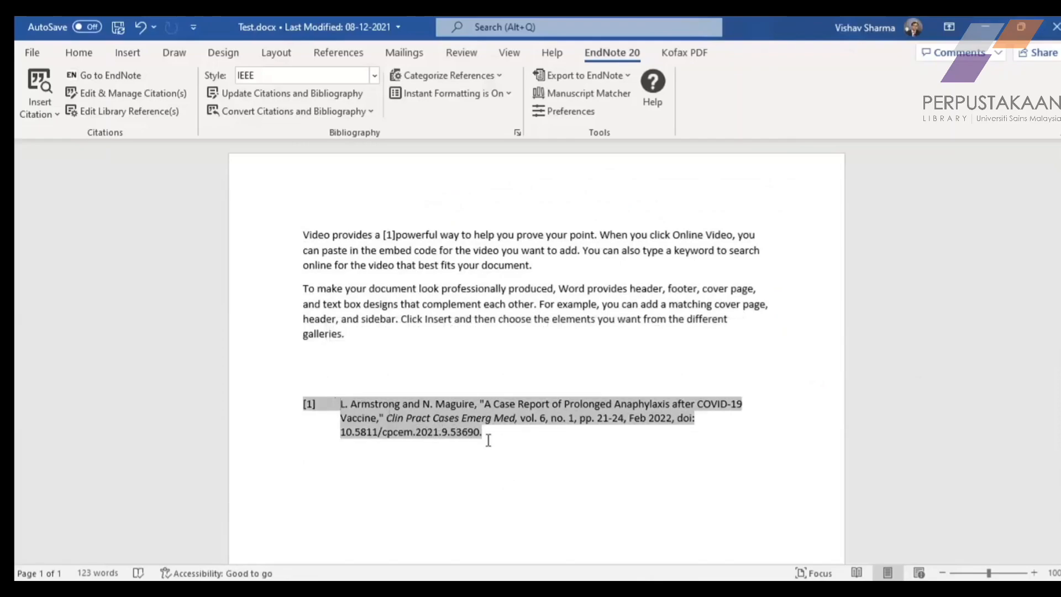
left_click(389, 233)
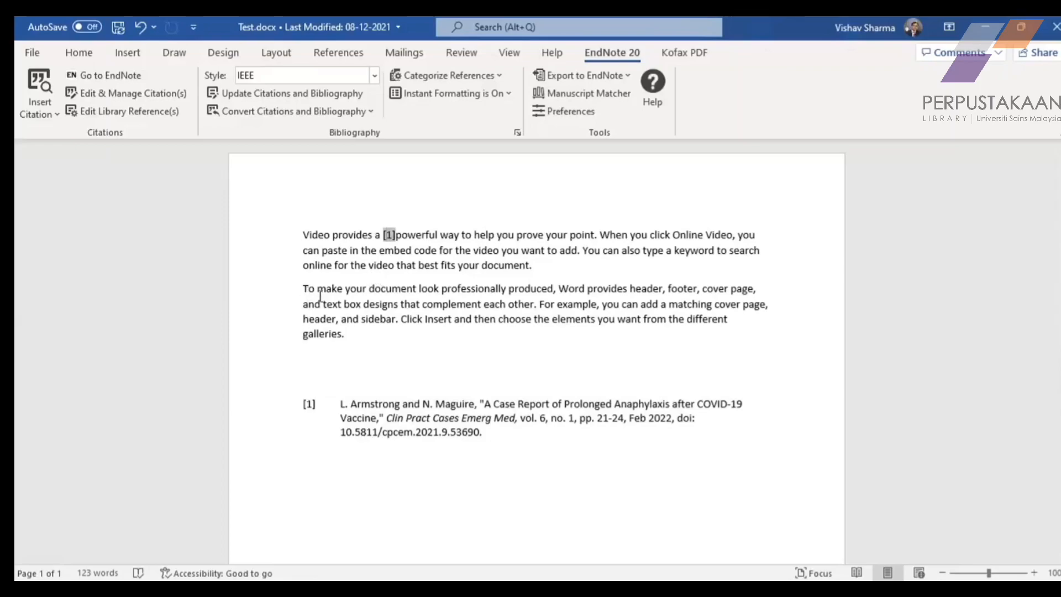
Insert the coronavirus bradycardia, hepatitis B virus immunopathogenesis, and chronic hepatitis B virus infection references together as citations before "document" in the second paragraph.
left_click(370, 289)
left_click(44, 85)
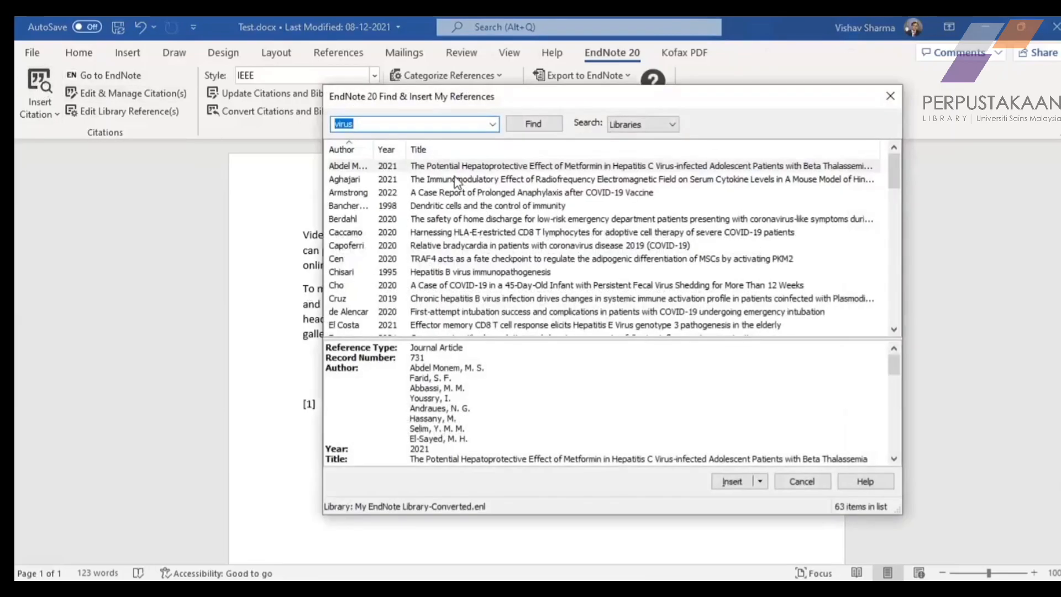
left_click(463, 246)
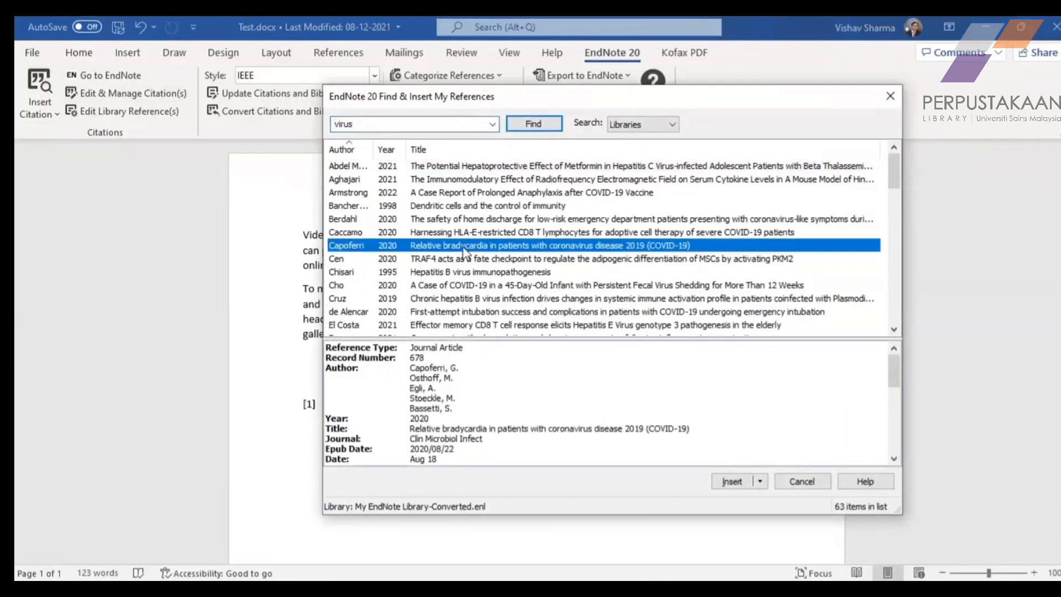
left_click(479, 272, "ctrl")
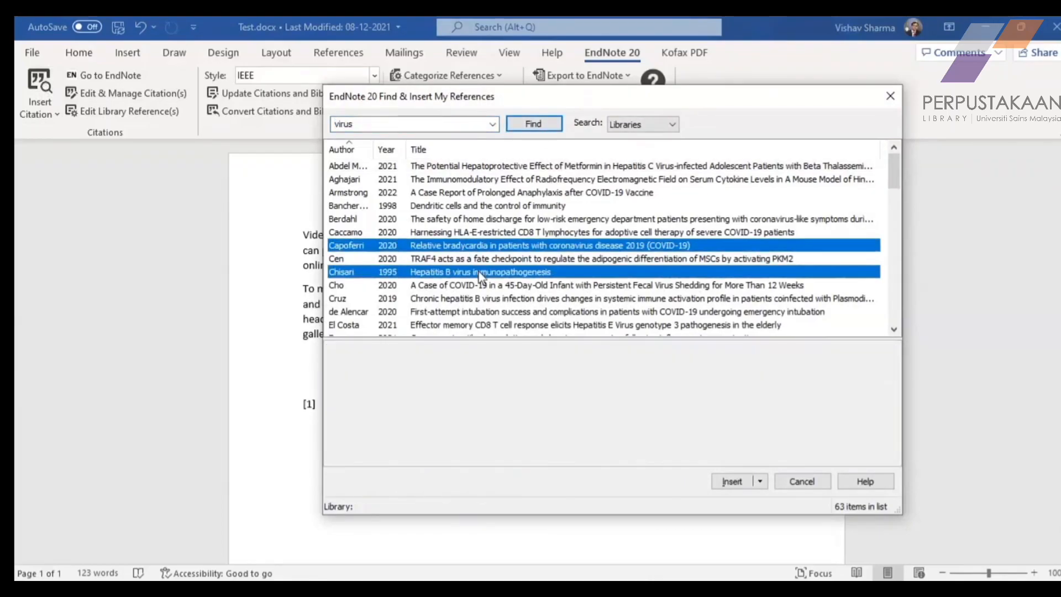
left_click(488, 299, "ctrl")
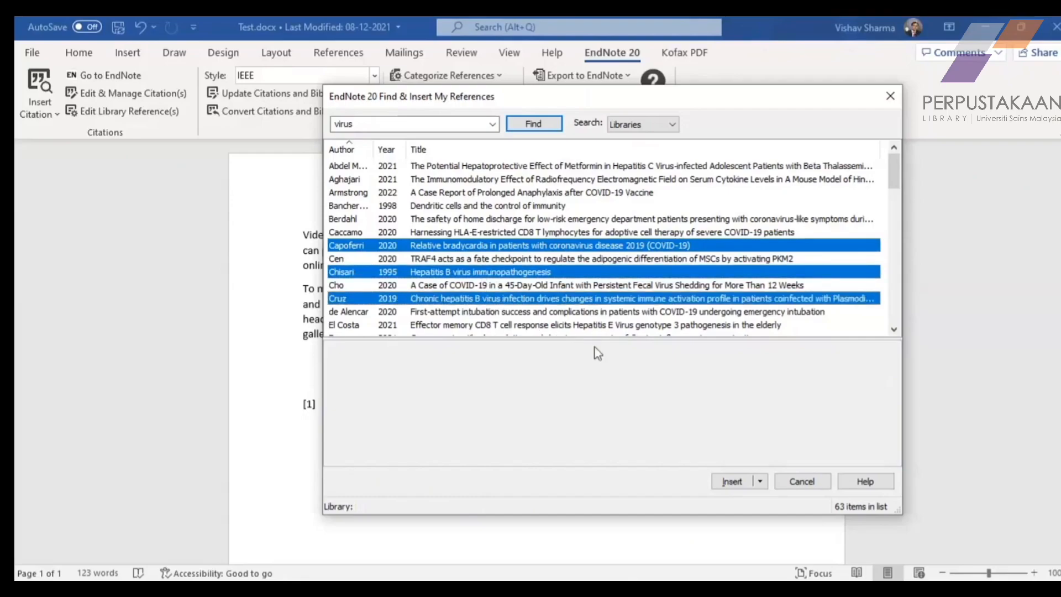
left_click(732, 482)
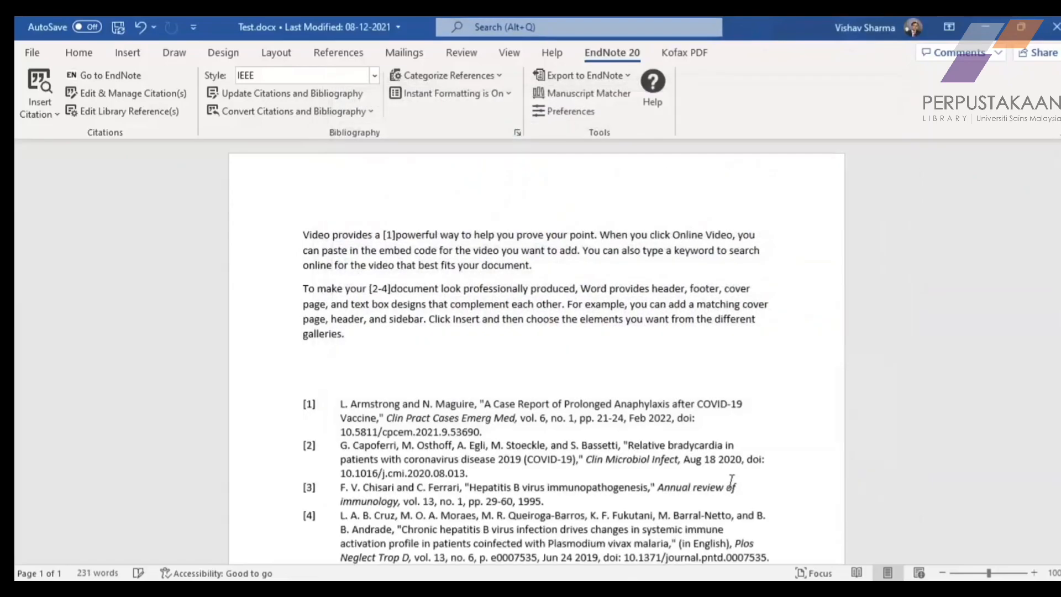
Compare the grouped citation in the second paragraph with its bibliography entries, and undo the last change.
left_click(371, 296)
left_click_drag(395, 296, 396, 296)
scroll(376, 354, "down", 2)
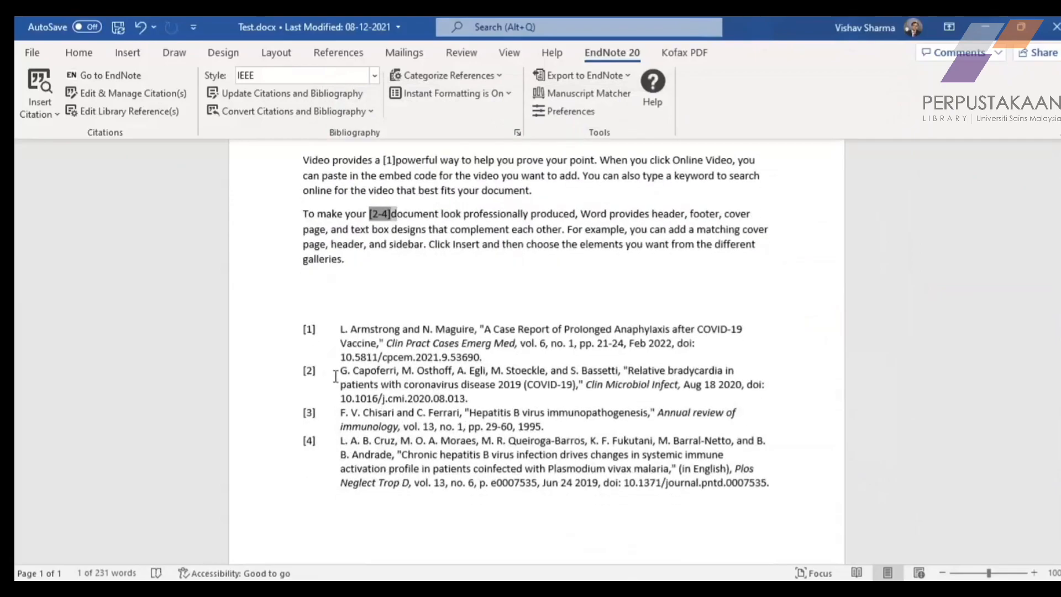
mouse_move(338, 375)
left_mouse_down()
mouse_move(464, 480)
mouse_move(478, 521)
left_mouse_up()
left_click(477, 521)
left_click(338, 275)
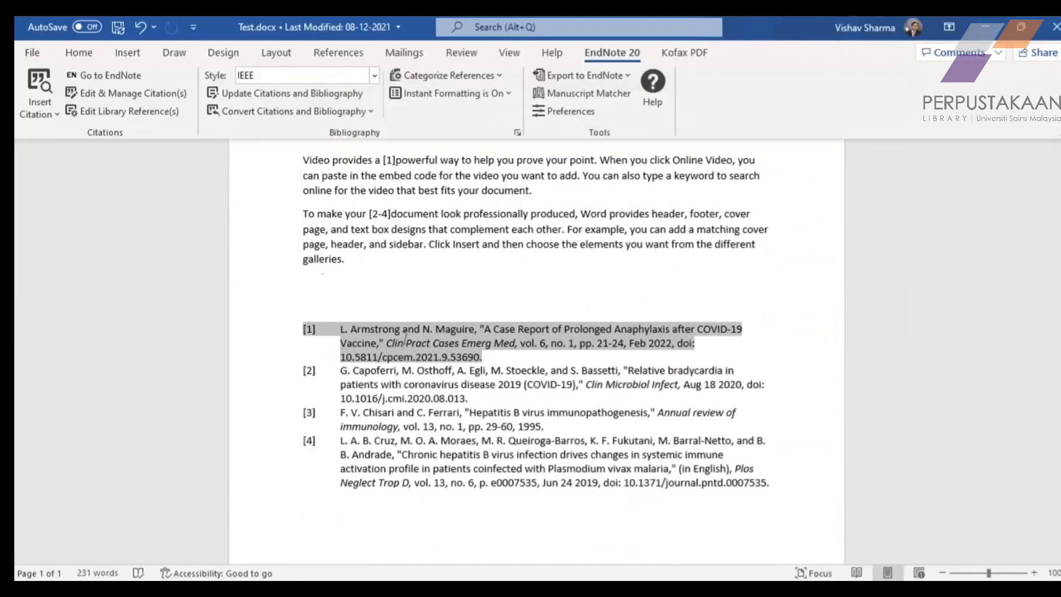
left_click(409, 277)
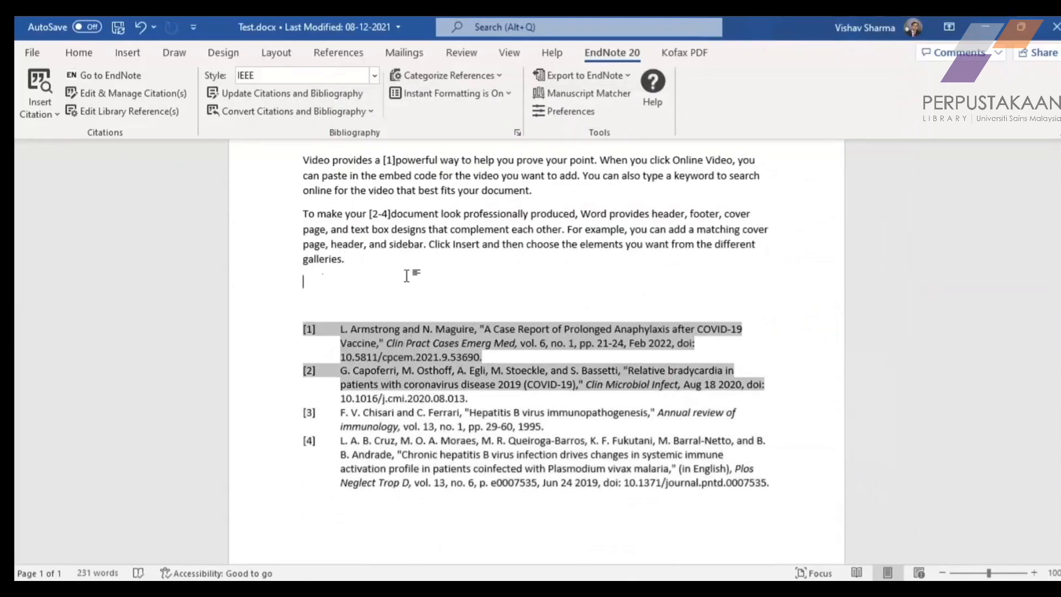
key("ctrl+z")
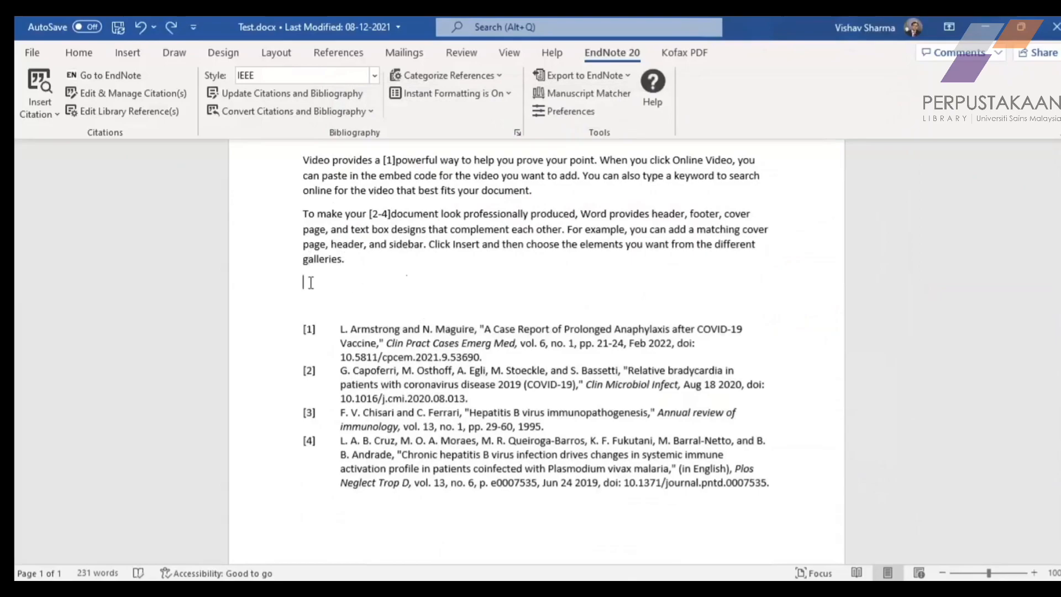
Examine the blank space between the body text and bibliography, and check both in-text citations against their numbered IEEE-style entries.
left_click(325, 302)
left_click(318, 283)
scroll(318, 283, "up", 2)
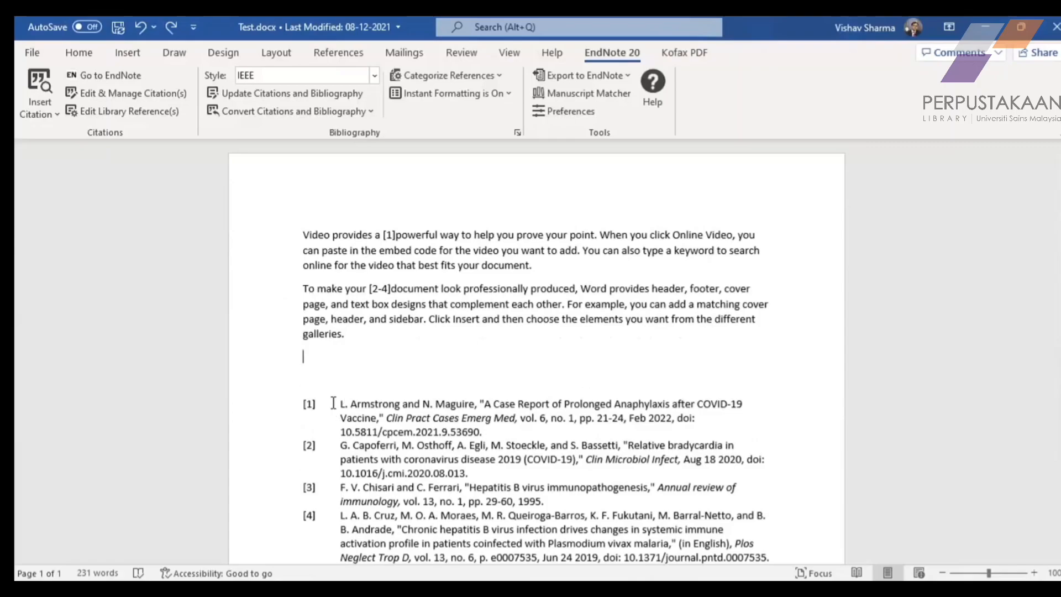
left_click_drag(305, 353, 305, 381)
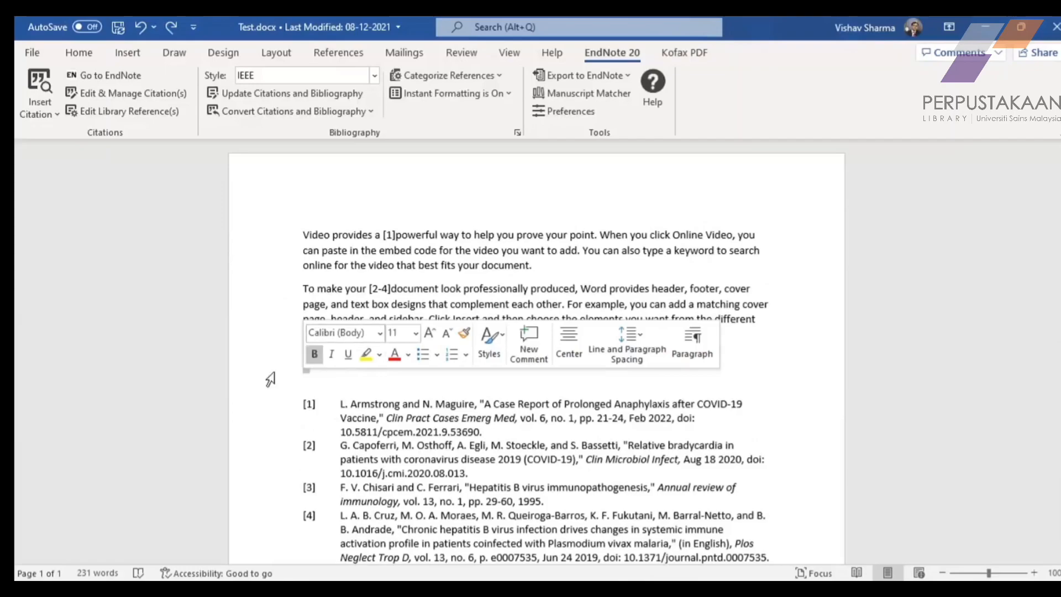
left_click(307, 358)
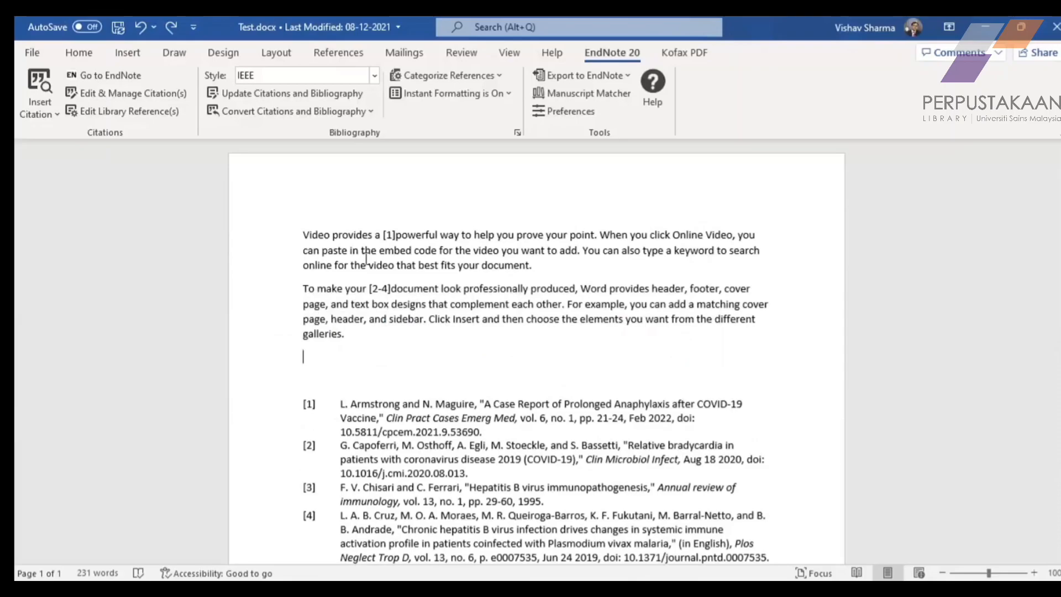
left_click(389, 233)
left_click(377, 265)
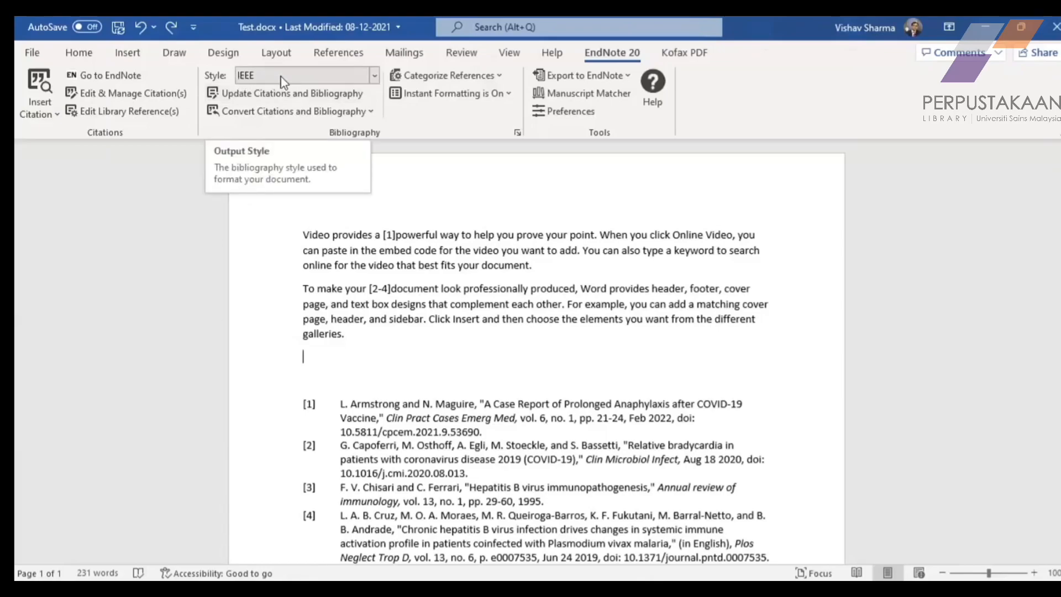
left_click(385, 235)
left_click(382, 289)
left_click(423, 450)
left_click(375, 404)
left_click(357, 338)
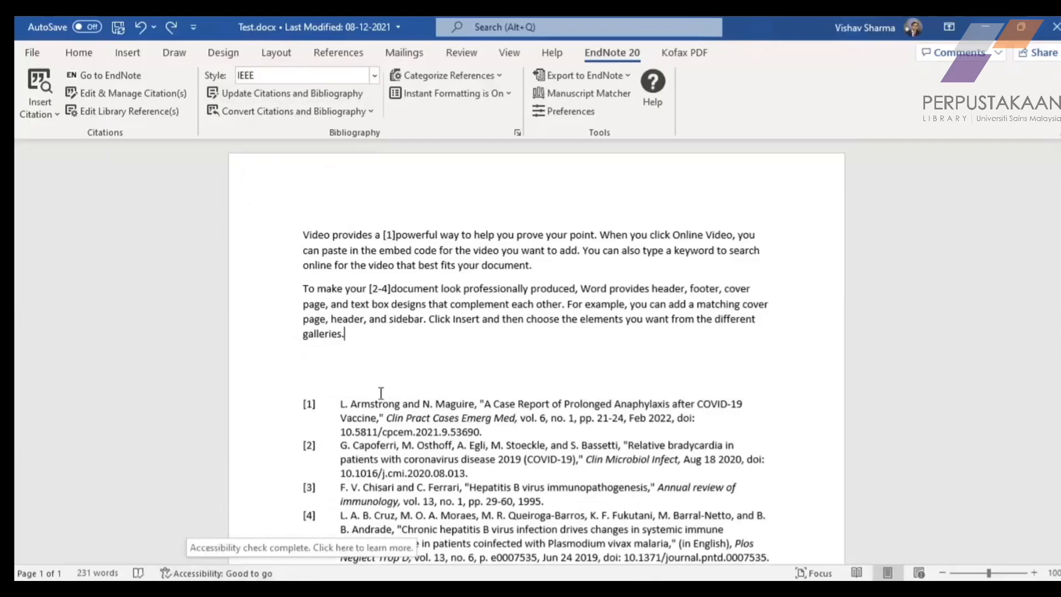
Switch the output style to APA 6th and examine the reformatted in-text citations and bibliography.
left_click(374, 78)
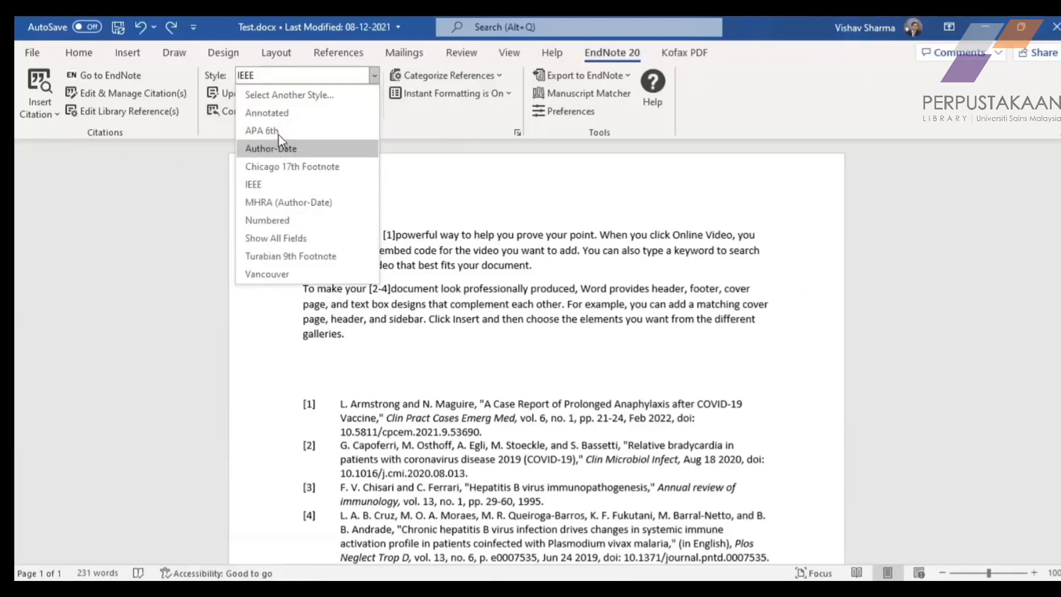
left_click(262, 131)
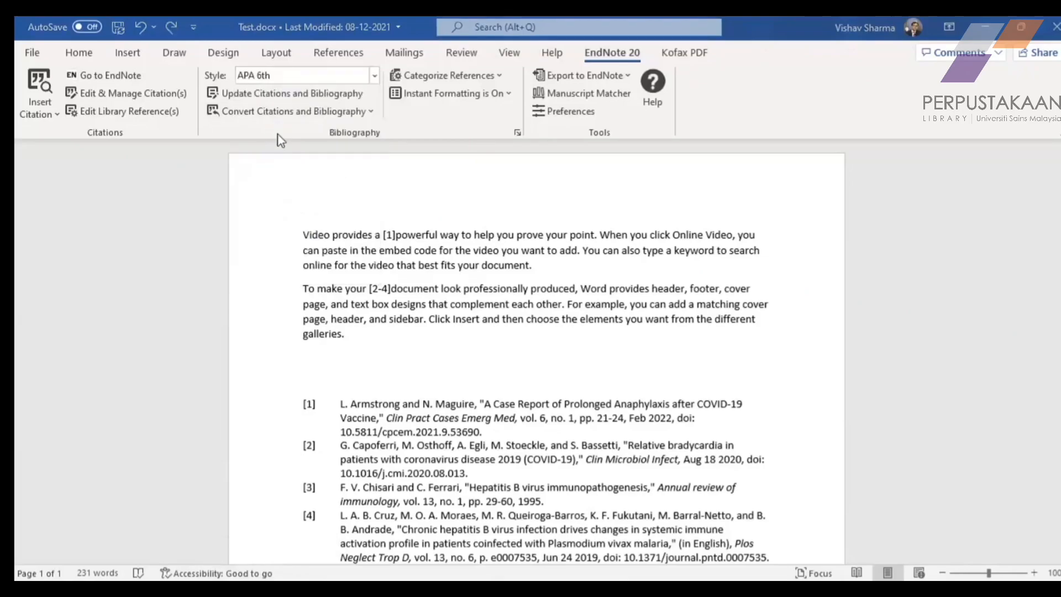
left_click(426, 233)
left_click(428, 288)
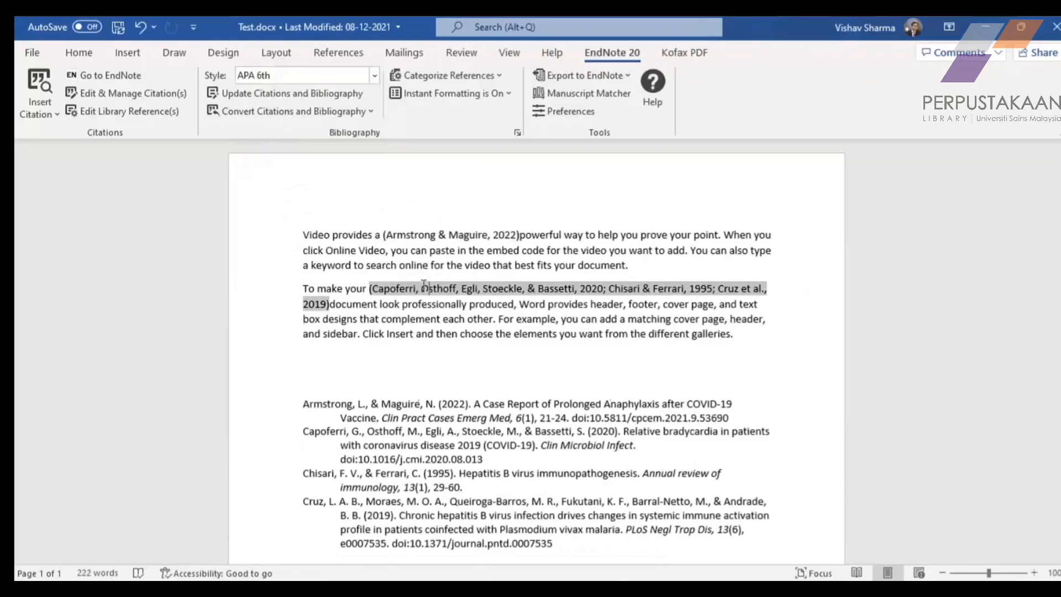
left_click(420, 436)
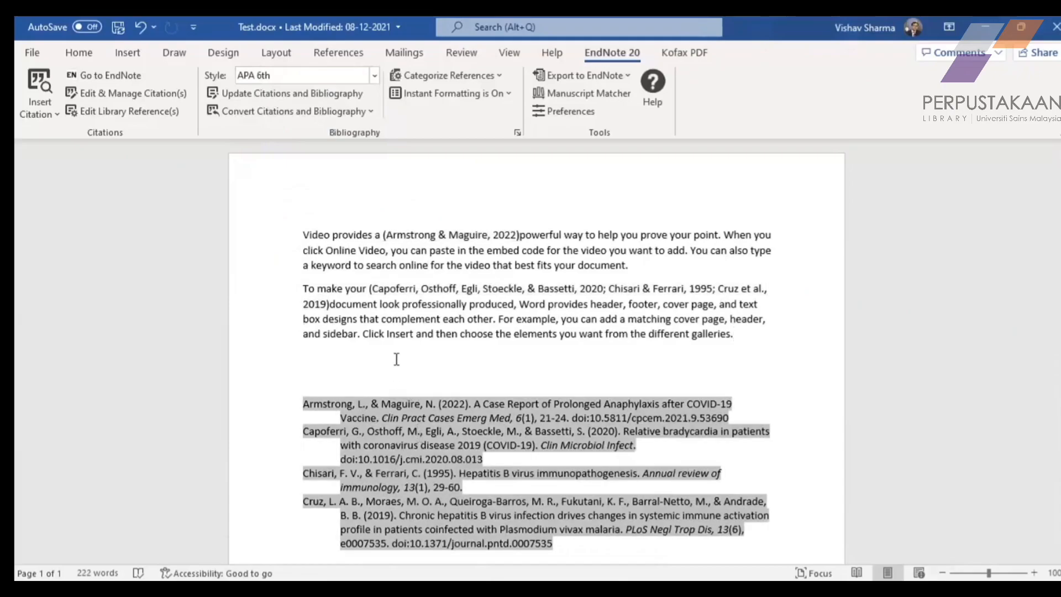
left_click(397, 359)
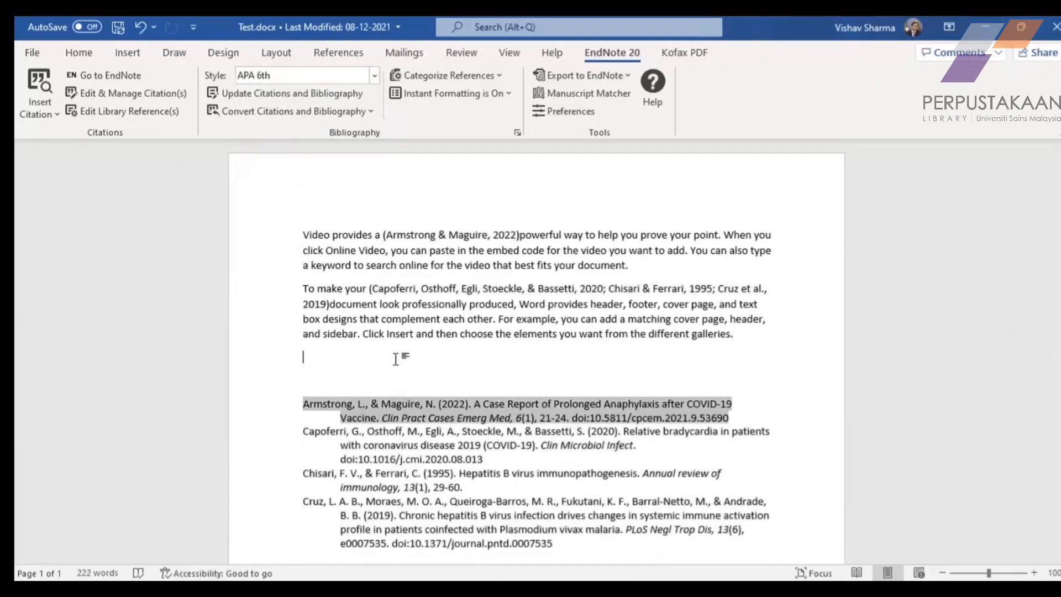
left_click(759, 402)
left_click(720, 358)
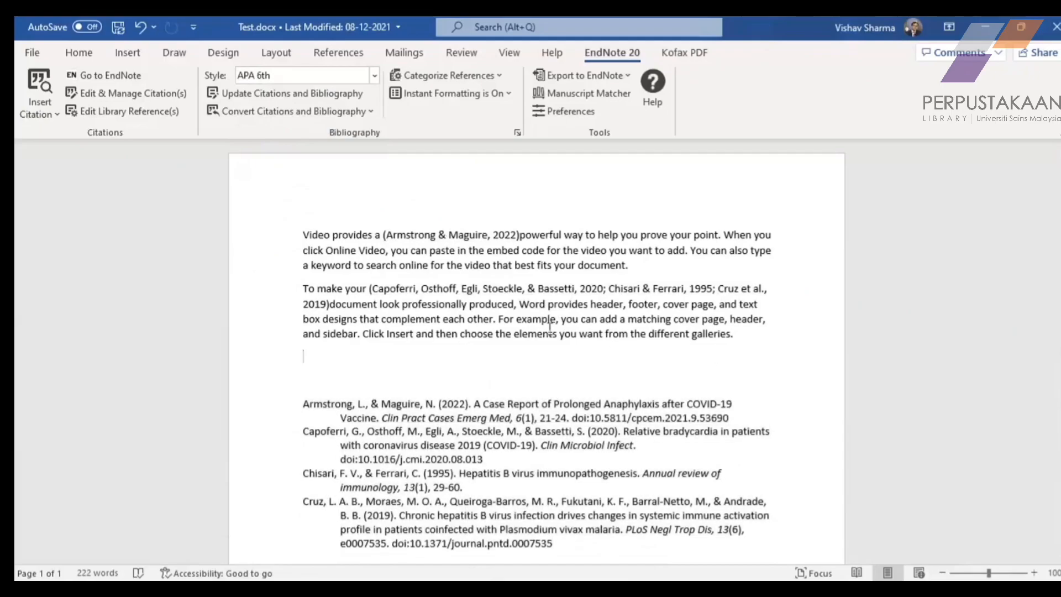
left_click_drag(465, 320, 572, 335)
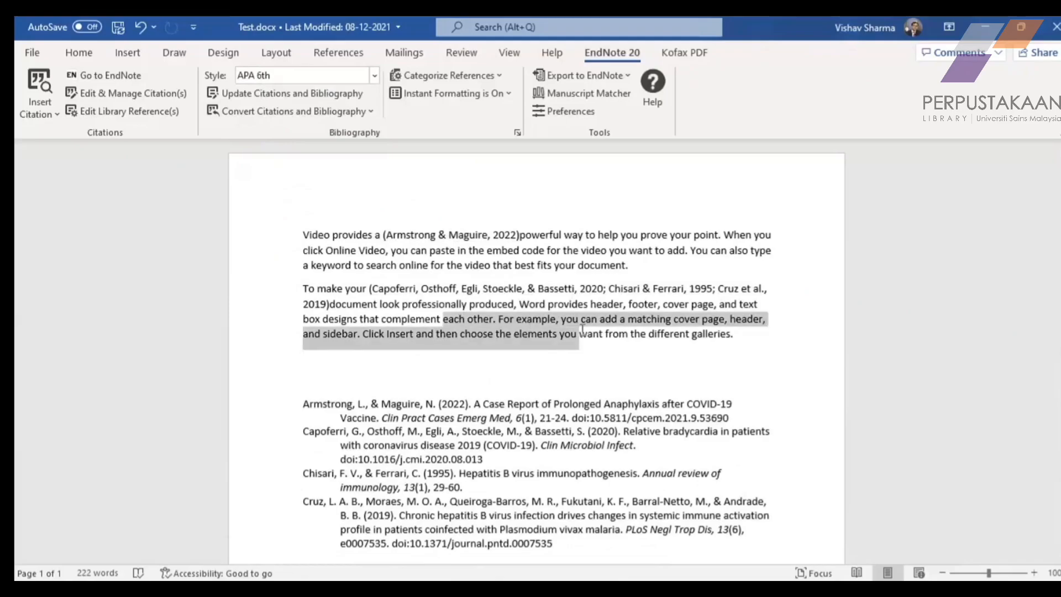
left_click(364, 374)
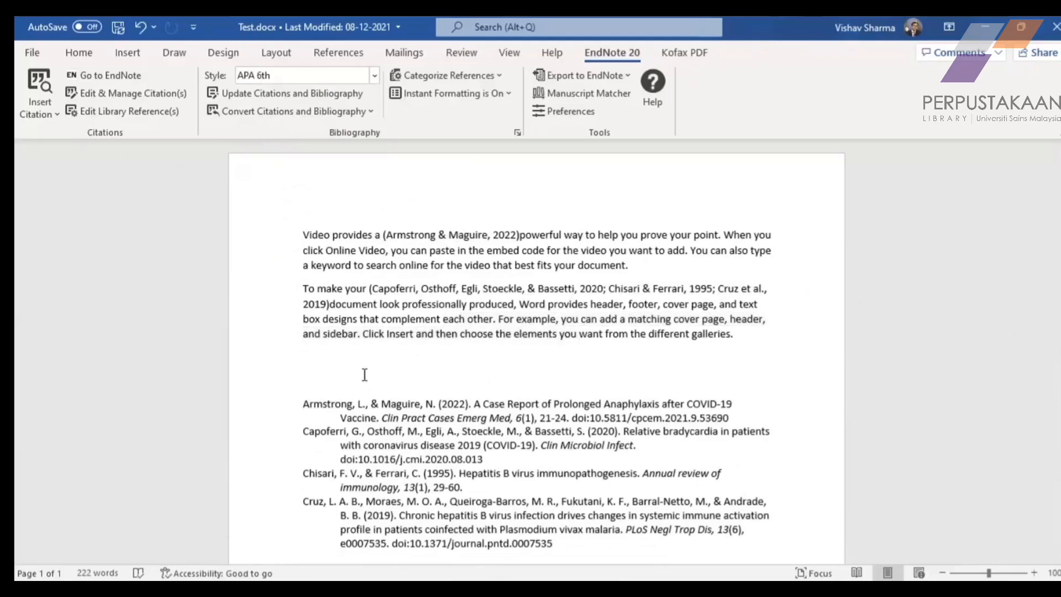
Reformat the citations and bibliography in Vancouver, in Chicago 17th Footnote, and back in APA 6th style.
left_click(374, 75)
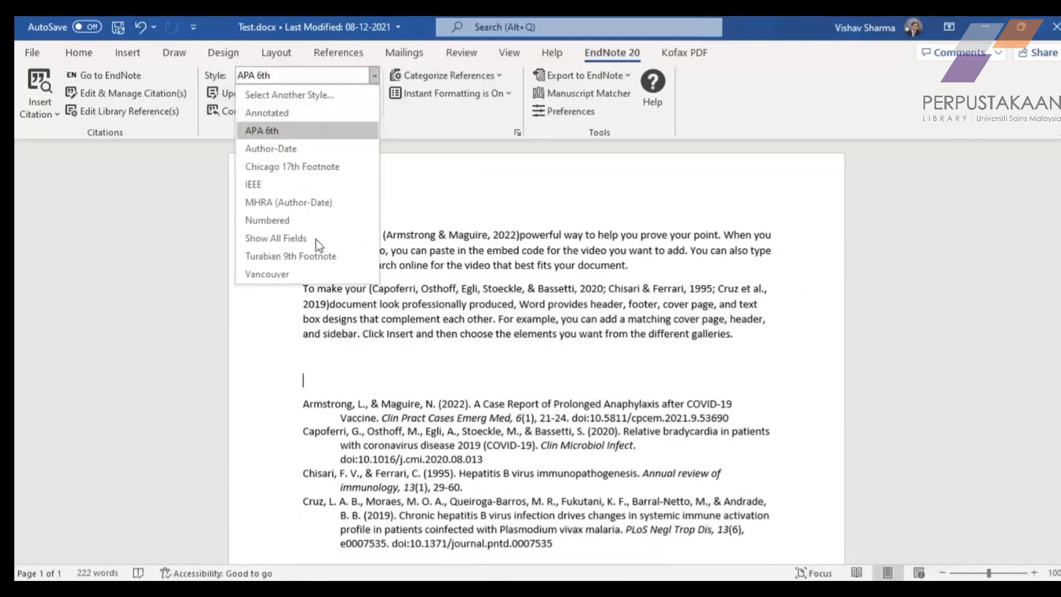
left_click(294, 273)
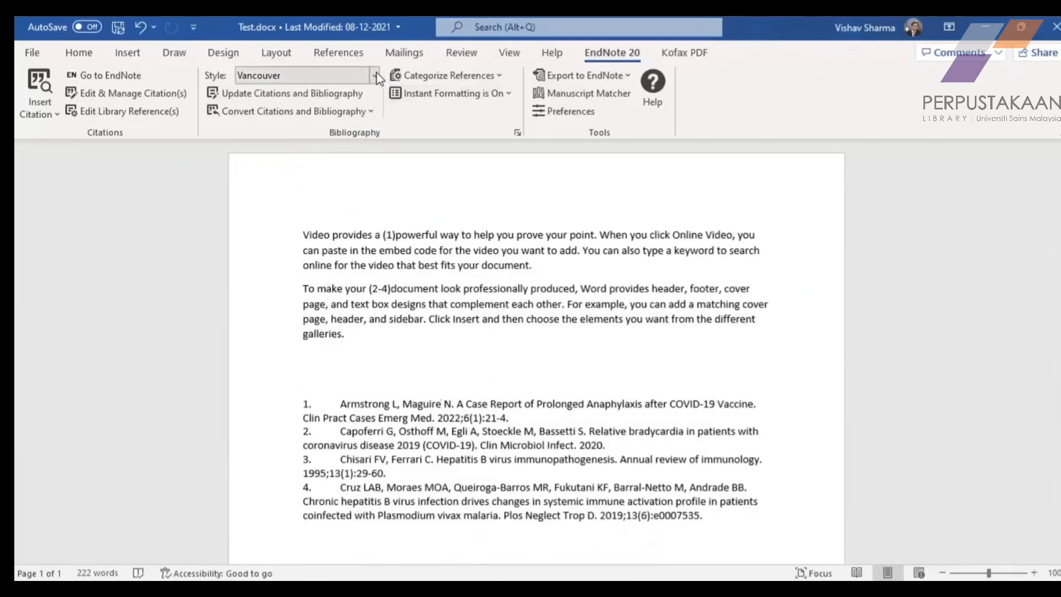
left_click(375, 75)
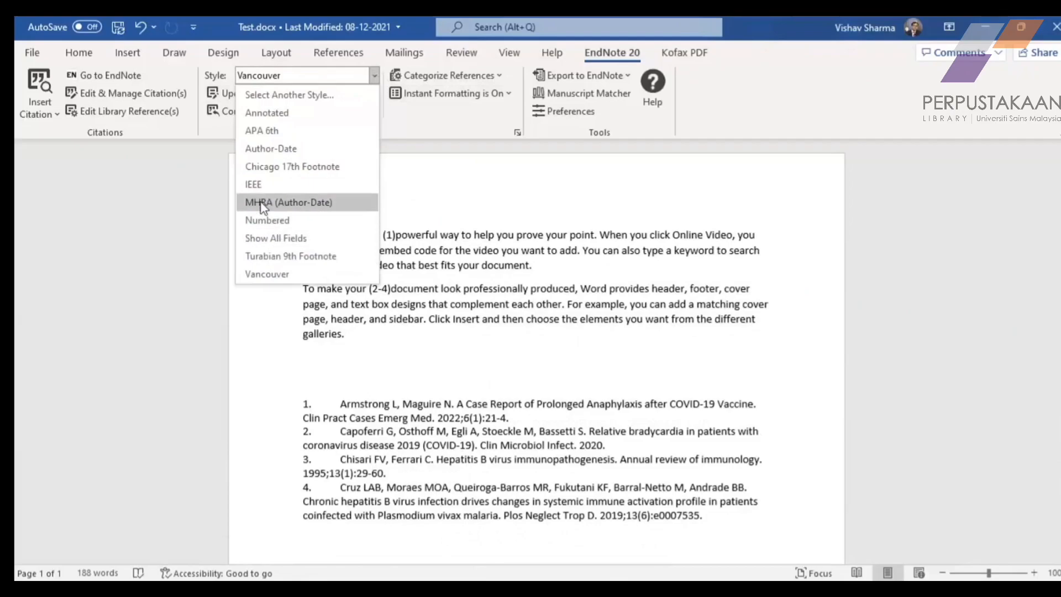
left_click(254, 170)
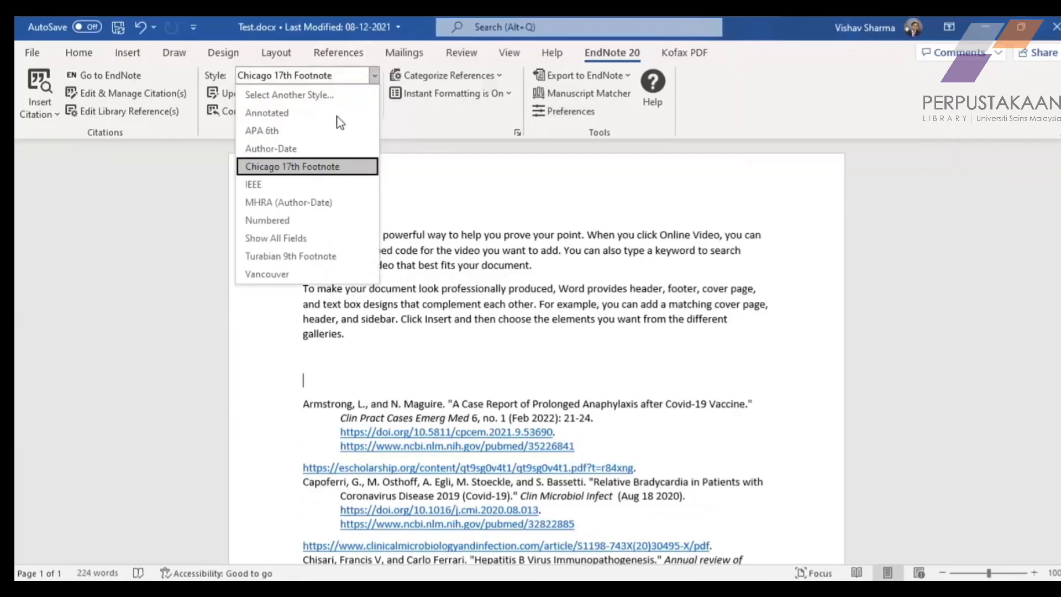
left_click(309, 133)
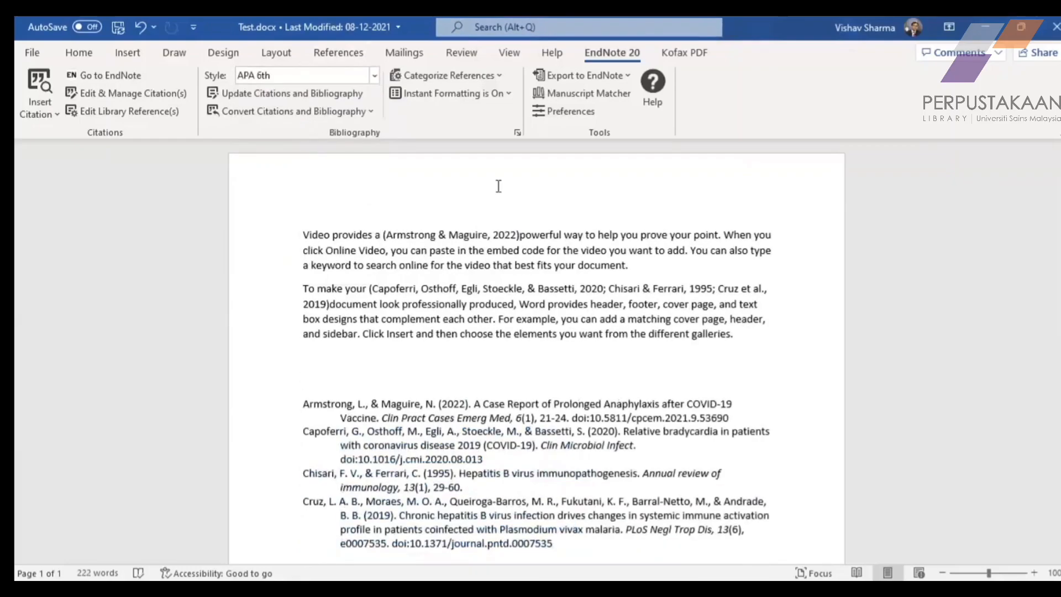
Open the full list of EndNote 20 styles and browse it to the APA entries.
left_click(375, 75)
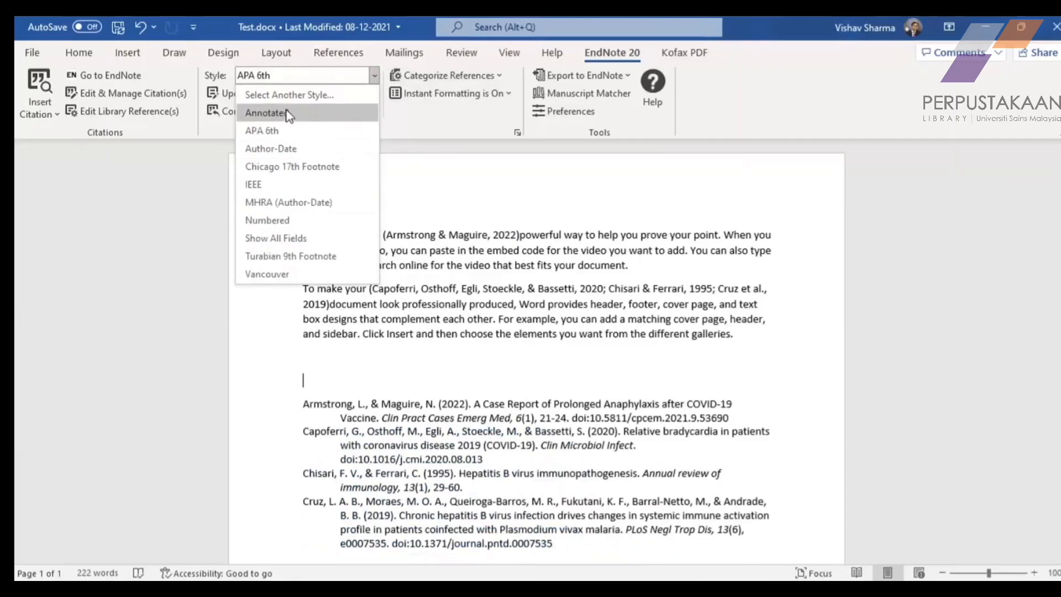
left_click(314, 98)
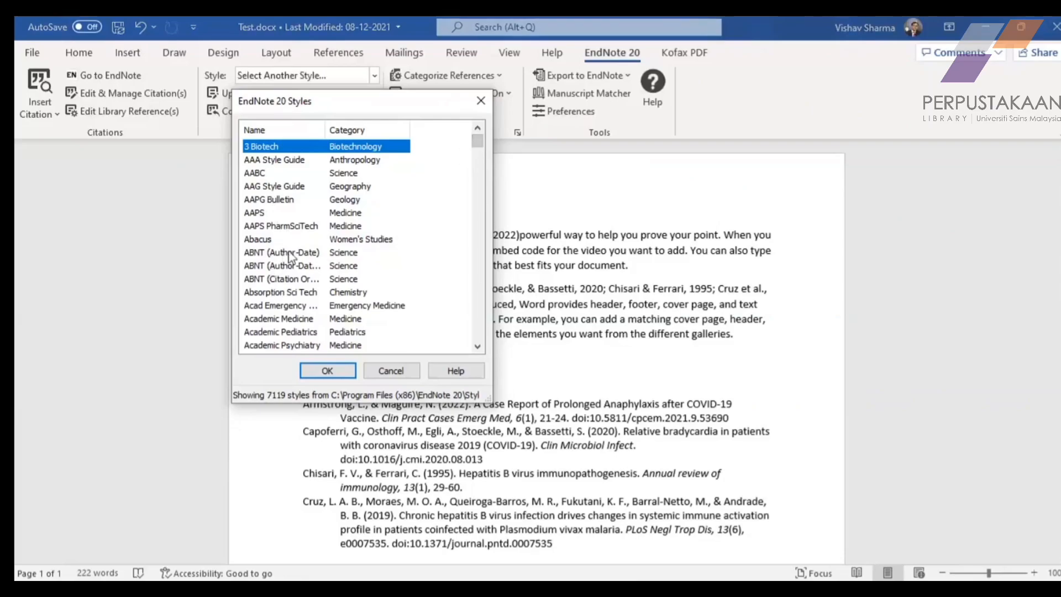
scroll(290, 257, "down", 12)
scroll(290, 260, "down", 20)
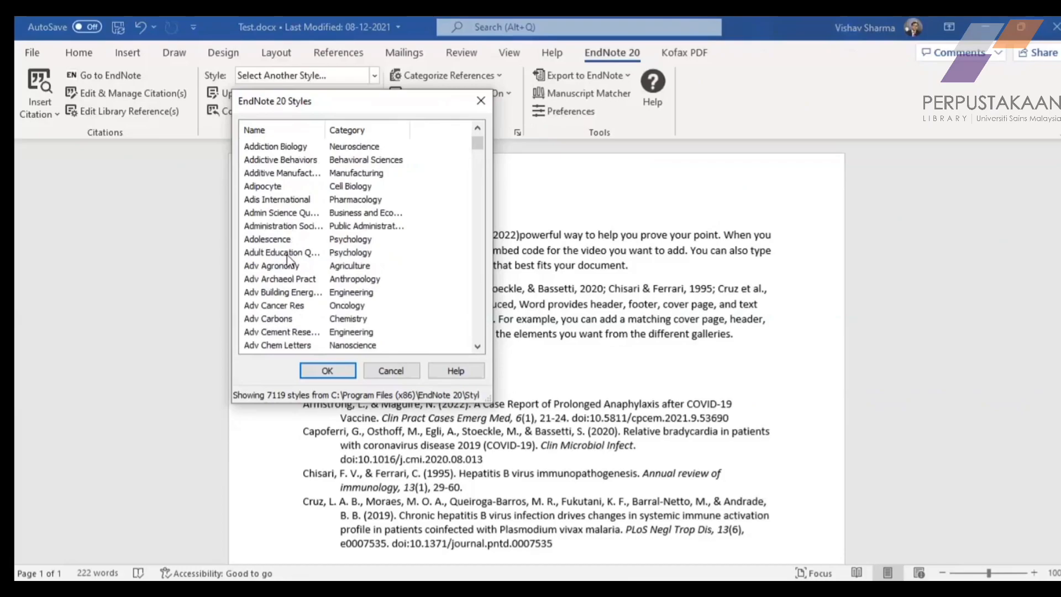
scroll(285, 265, "down", 12)
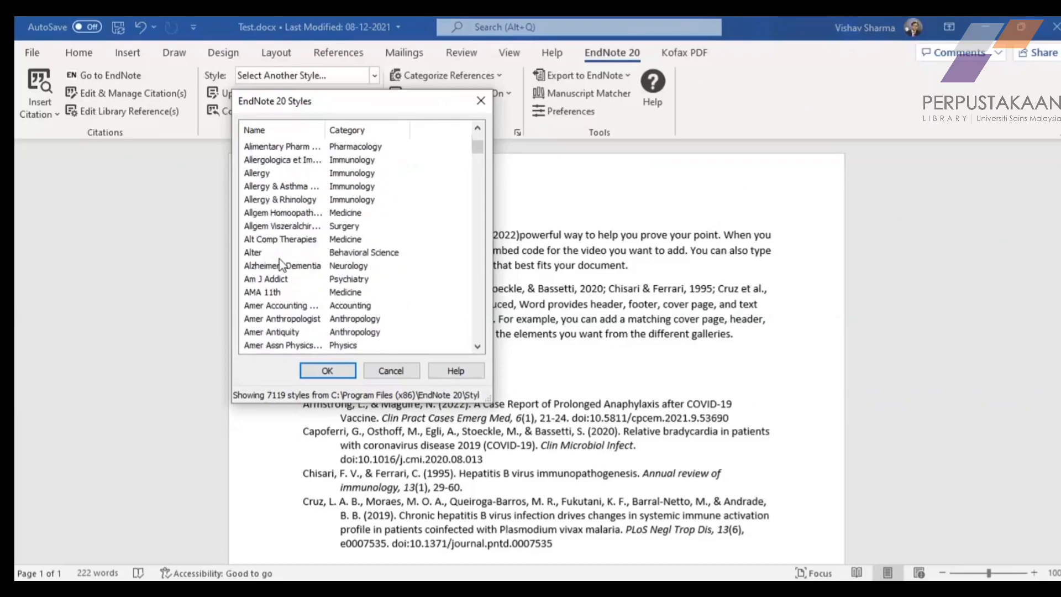
scroll(282, 266, "down", 20)
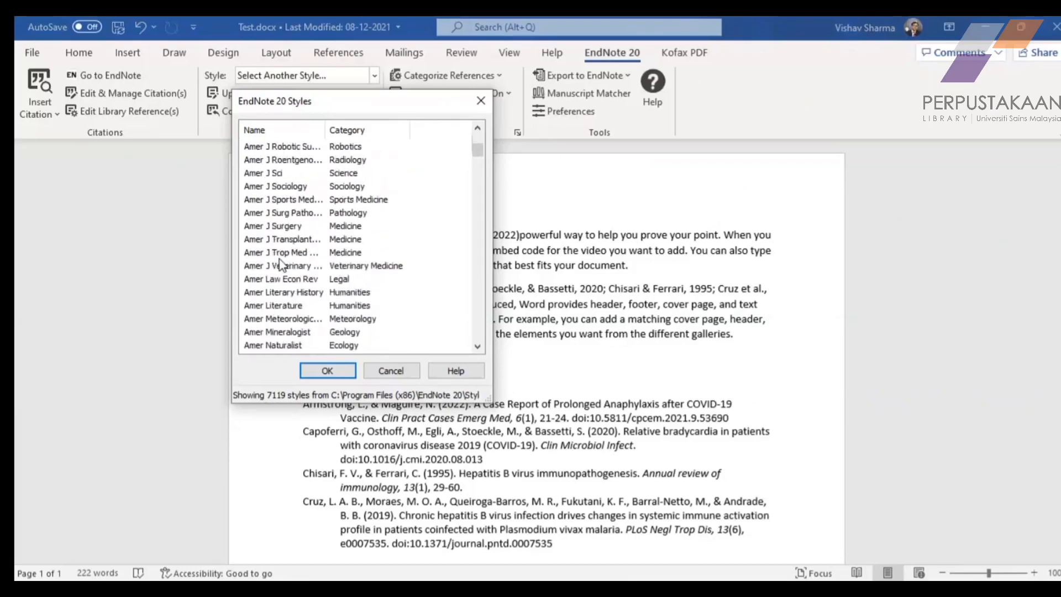
scroll(282, 267, "down", 20)
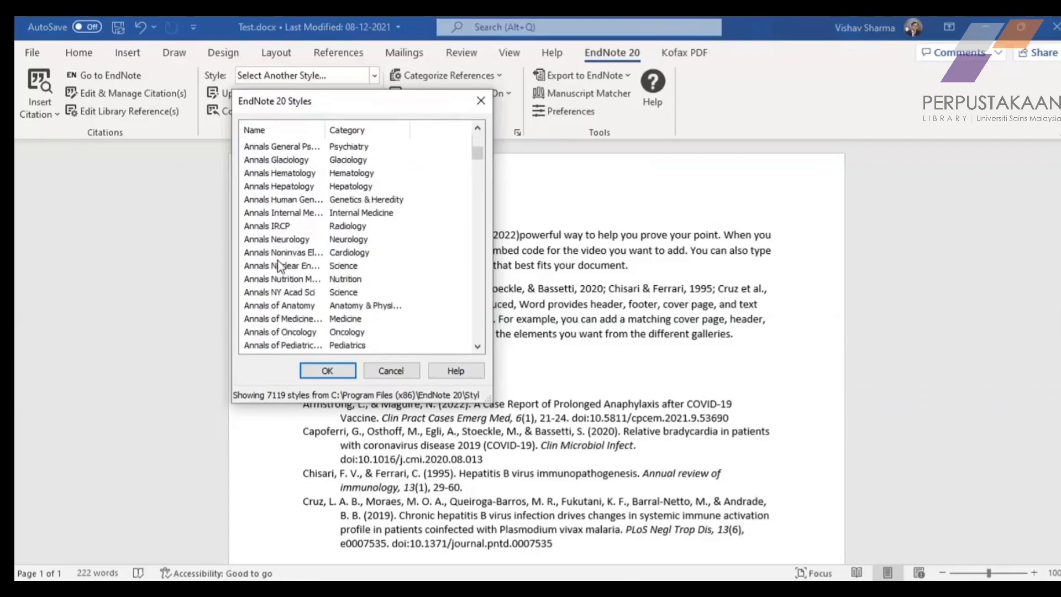
scroll(281, 267, "down", 8)
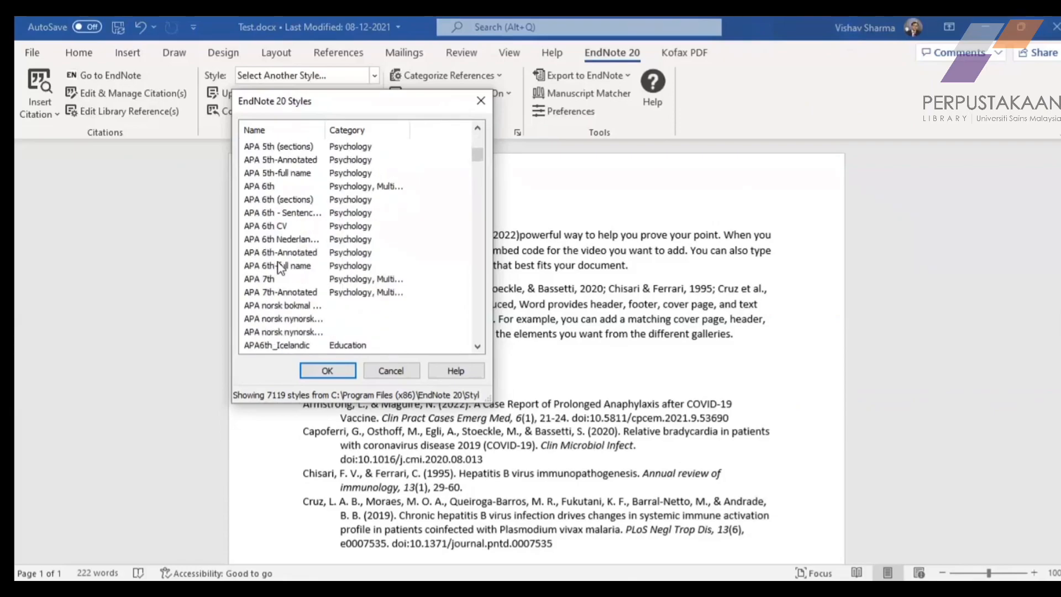
scroll(297, 225, "up", 2)
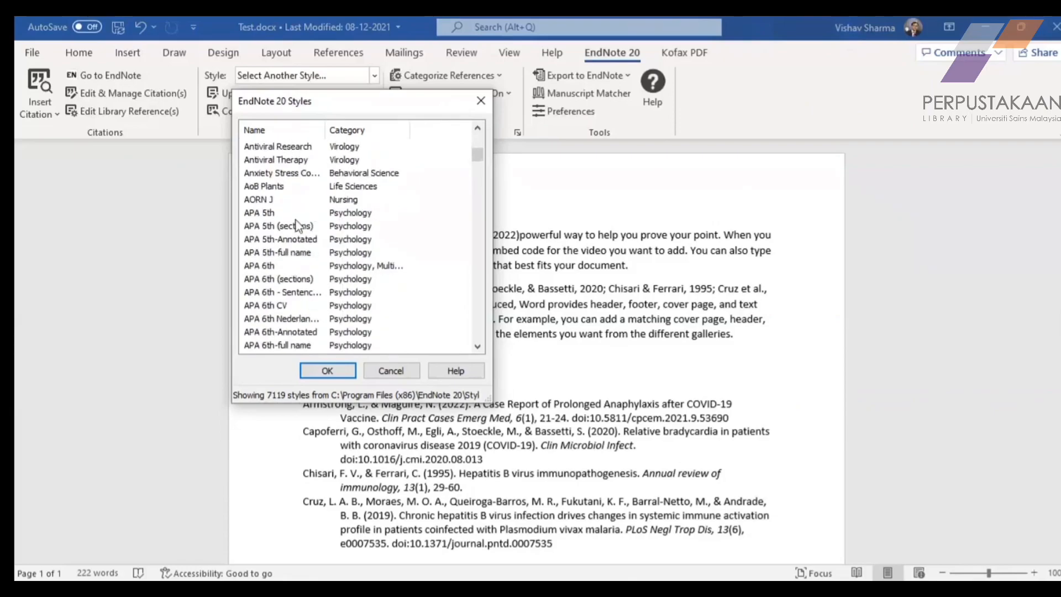
scroll(297, 226, "up", 2)
scroll(310, 269, "down", 1)
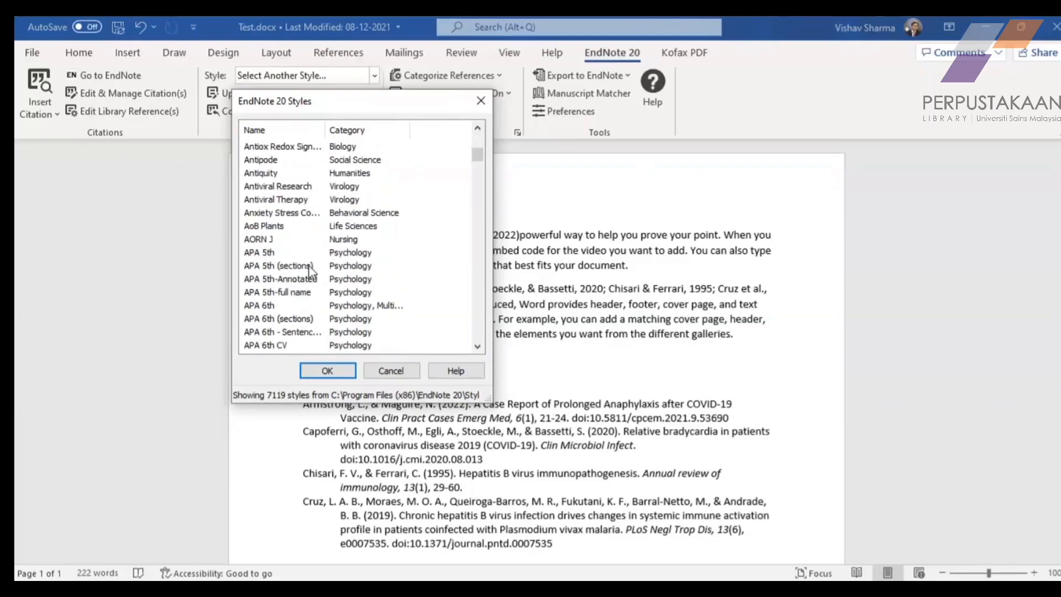
Look through the APA 5th, 6th and 7th style variants, and close the style list without applying one.
left_click(271, 253)
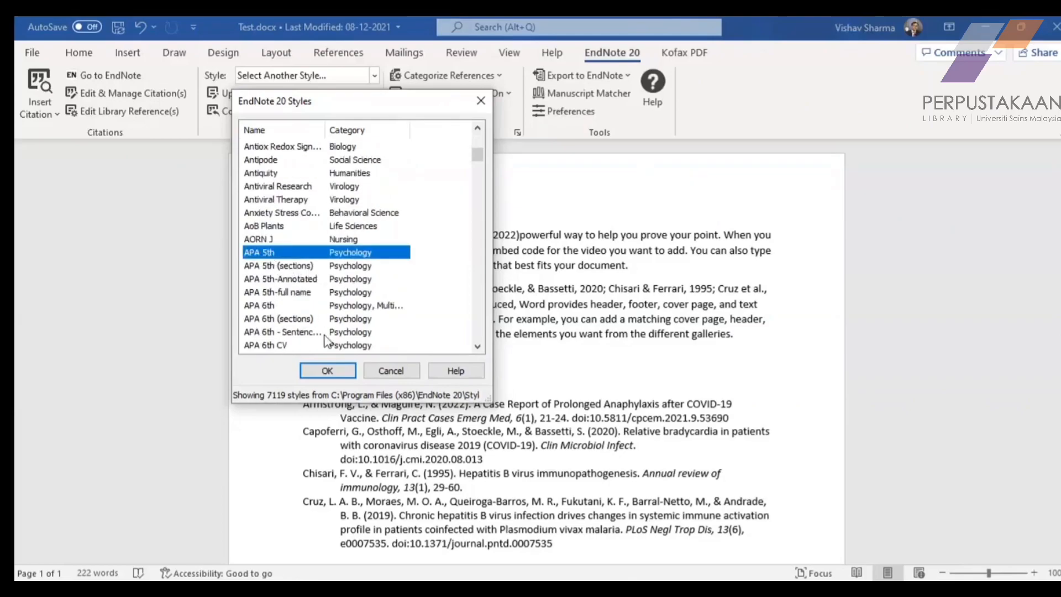
left_click(278, 293)
scroll(276, 294, "down", 4)
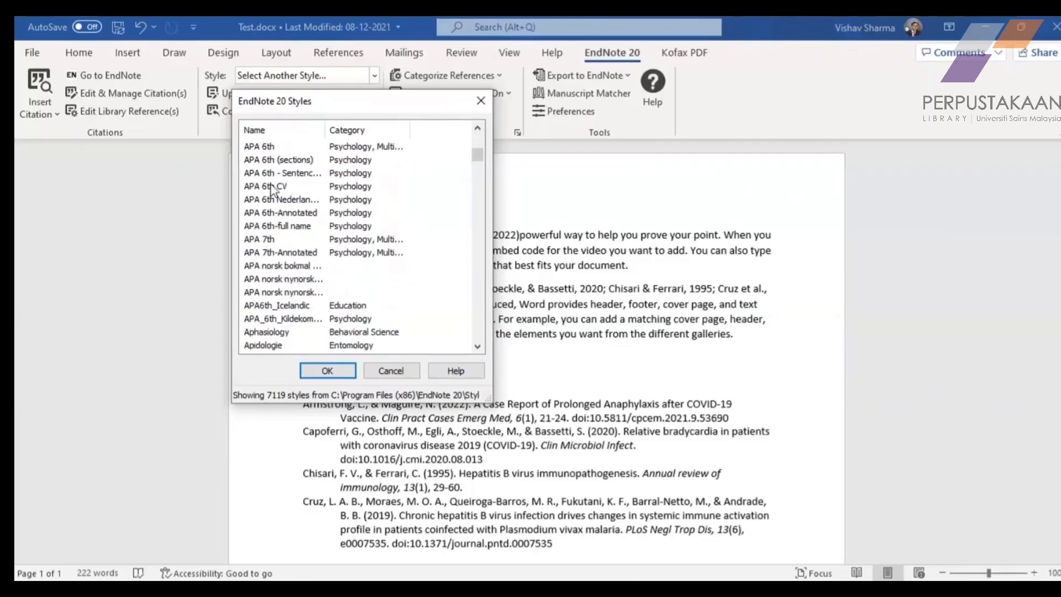
scroll(279, 218, "up", 3)
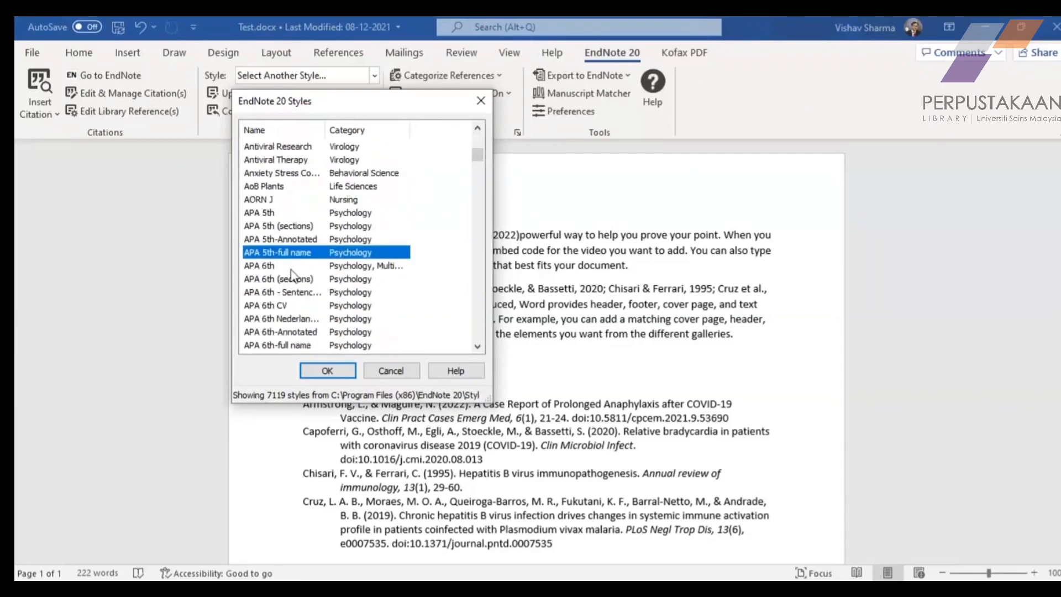
left_click(274, 223)
left_click(270, 213)
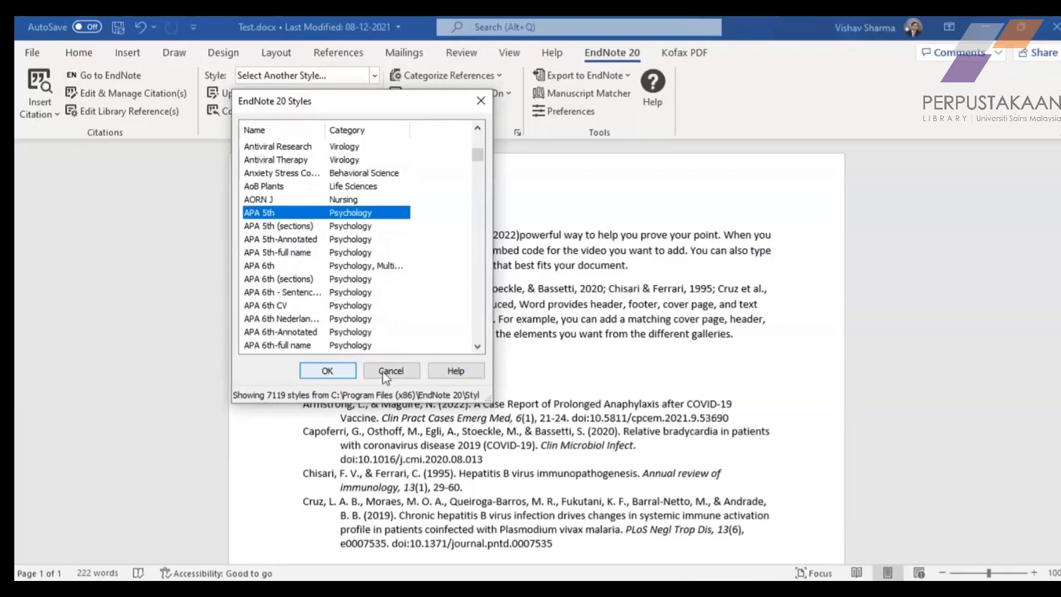
left_click(481, 101)
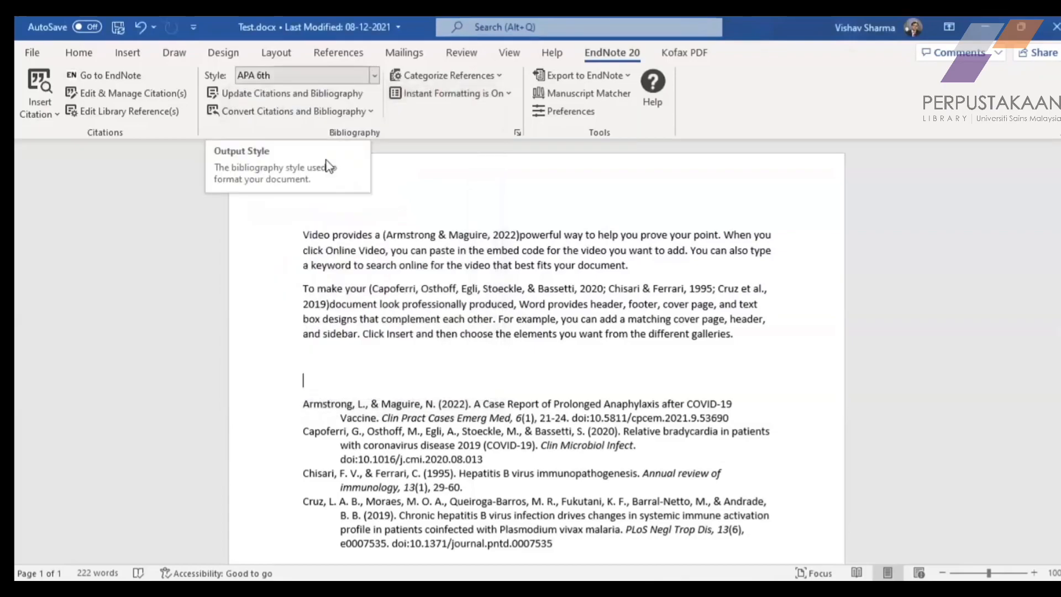
Set the output style to IEEE and check the numbered citations against the bibliography, including the hepatitis B virus immunopathogenesis entry.
left_click(376, 77)
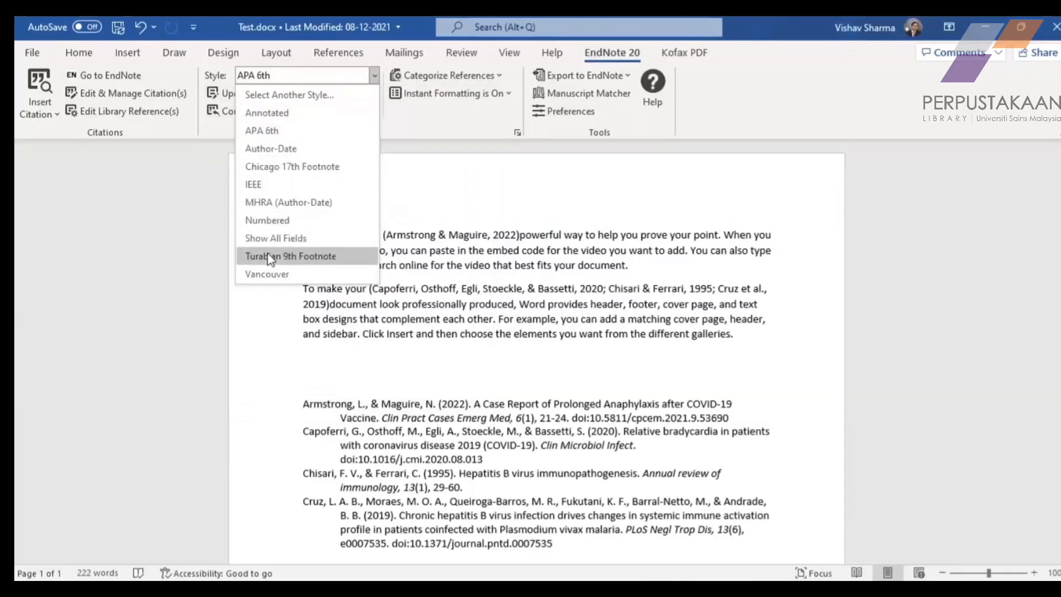
left_click(253, 185)
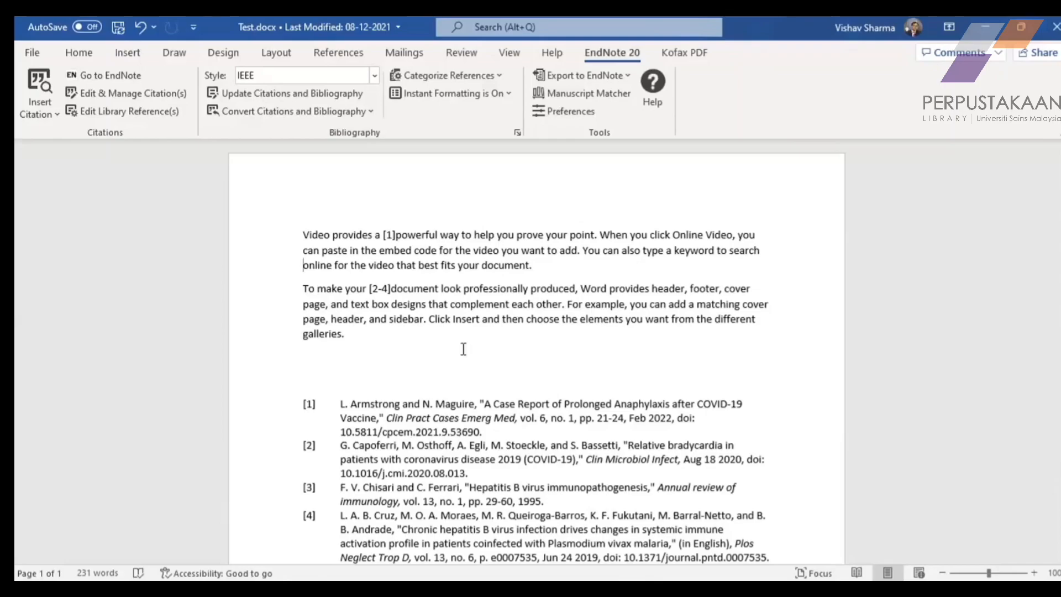
scroll(463, 348, "down", 1)
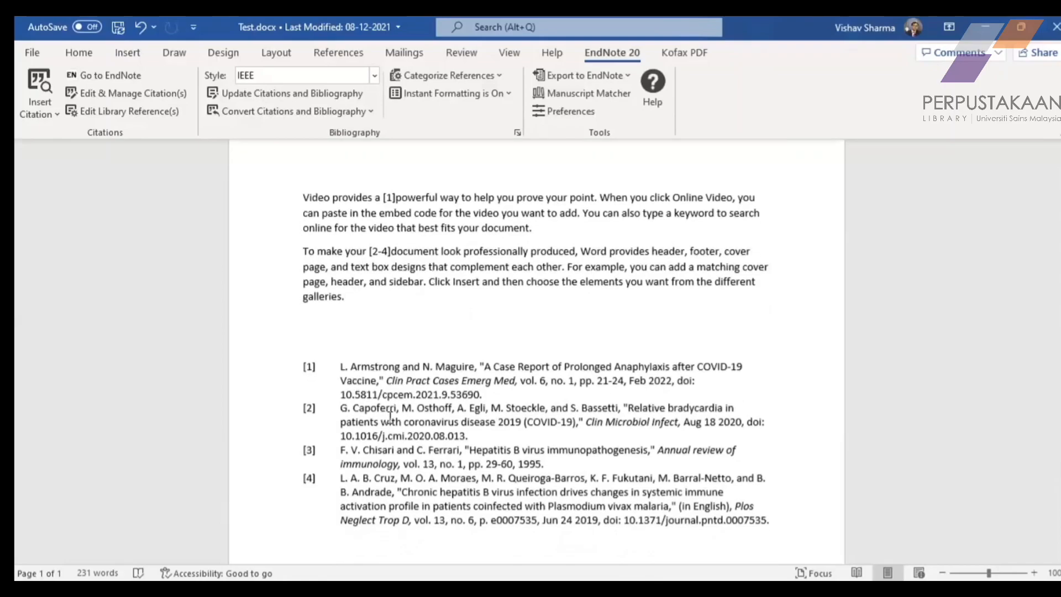
scroll(405, 362, "up", 1)
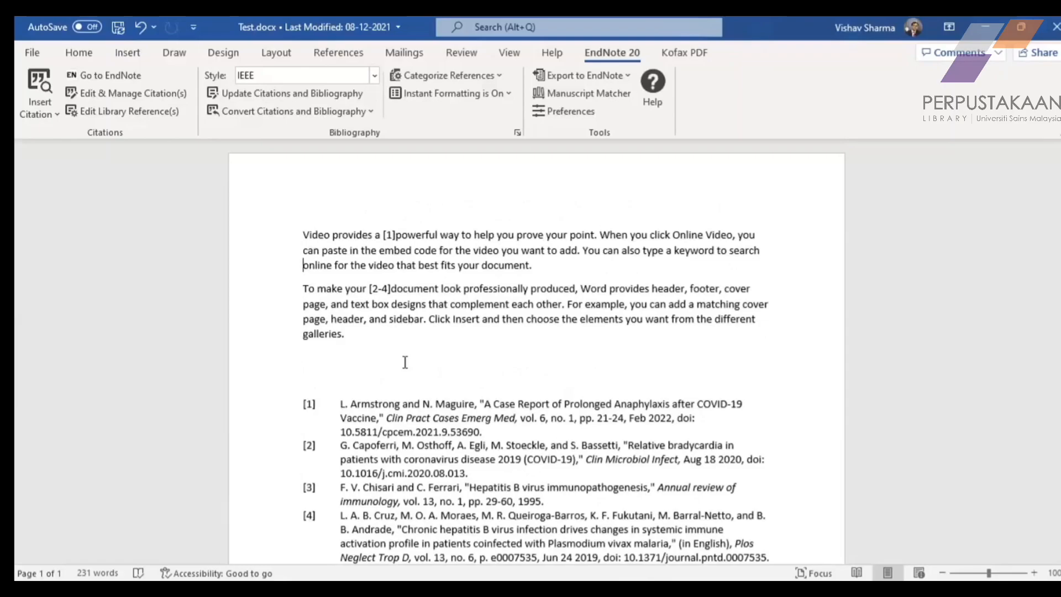
scroll(405, 362, "down", 2)
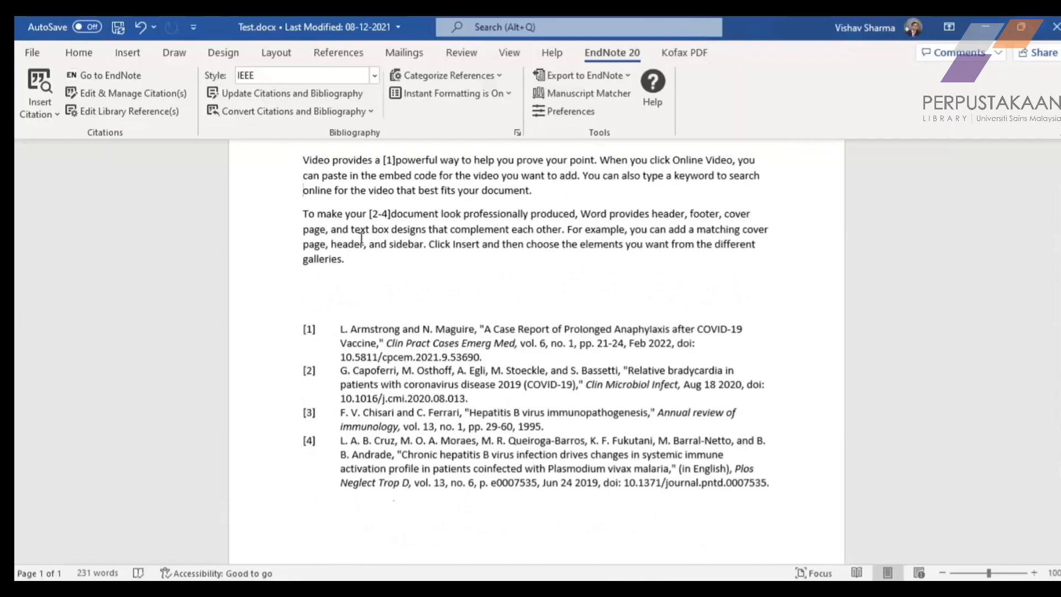
left_click_drag(303, 414, 556, 425)
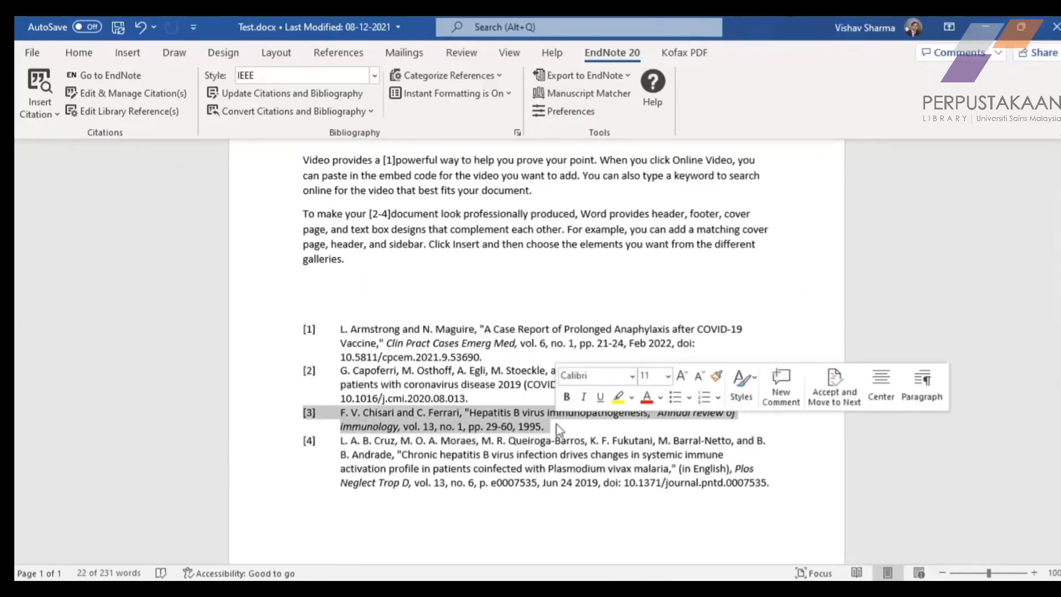
left_click(378, 289)
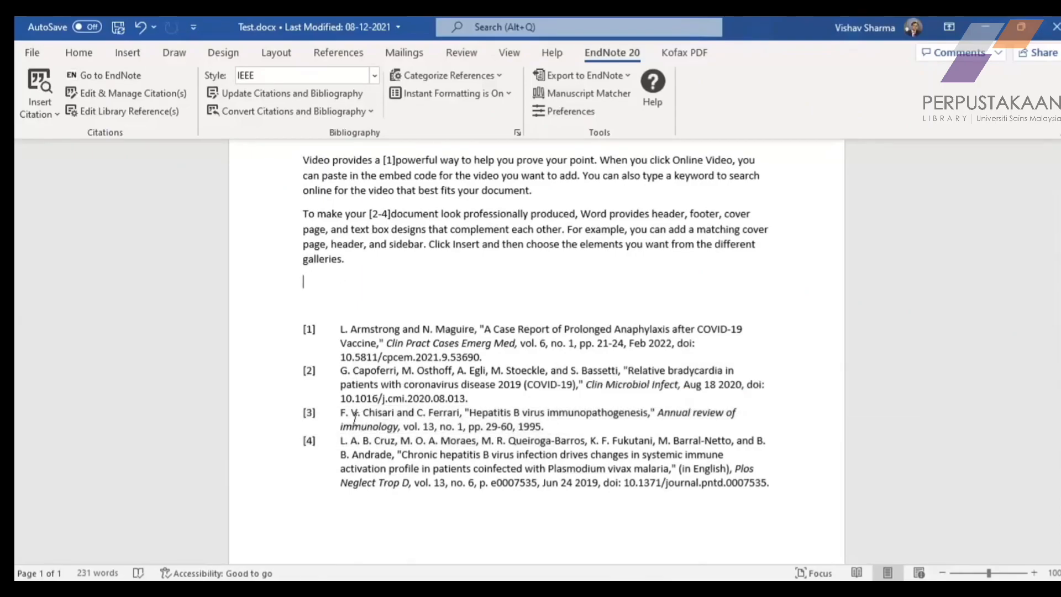
scroll(355, 417, "up", 2)
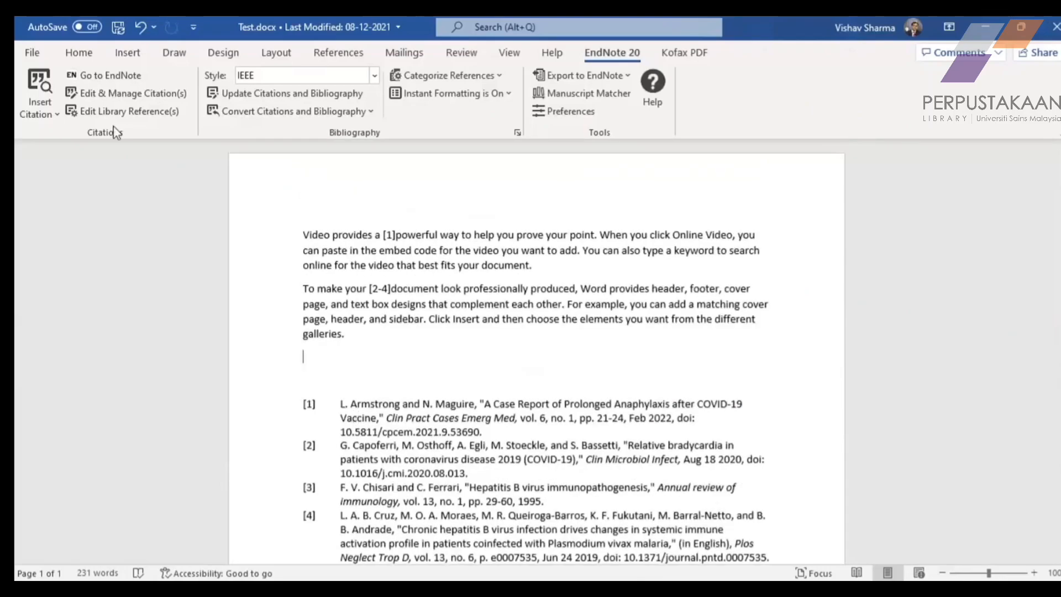
Remove the 1995 hepatitis B virus immunopathogenesis reference from the document's second citation group and apply the change.
left_click(114, 98)
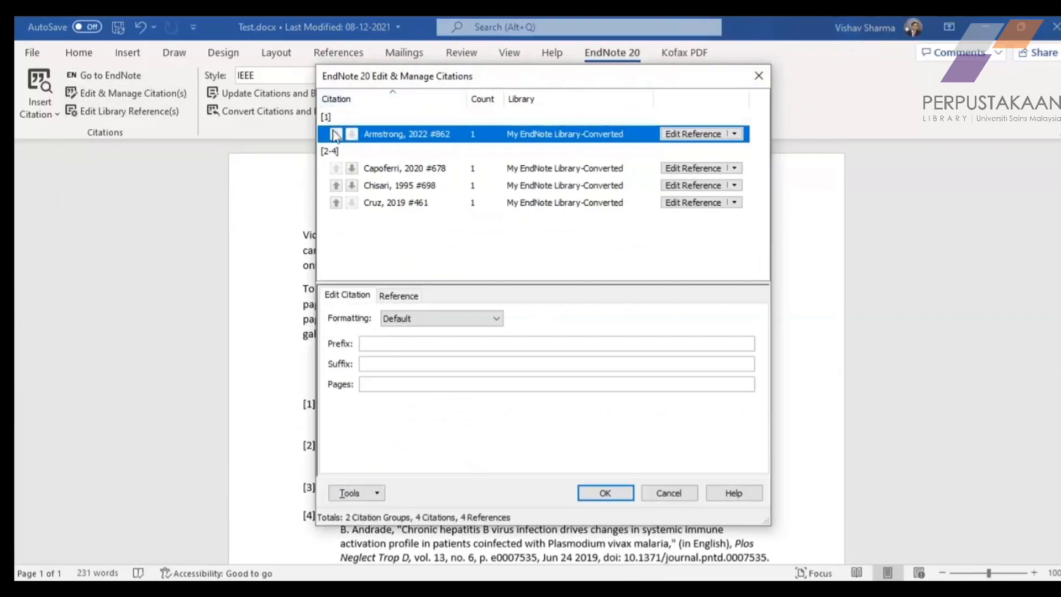
left_click(376, 175)
left_click(382, 188)
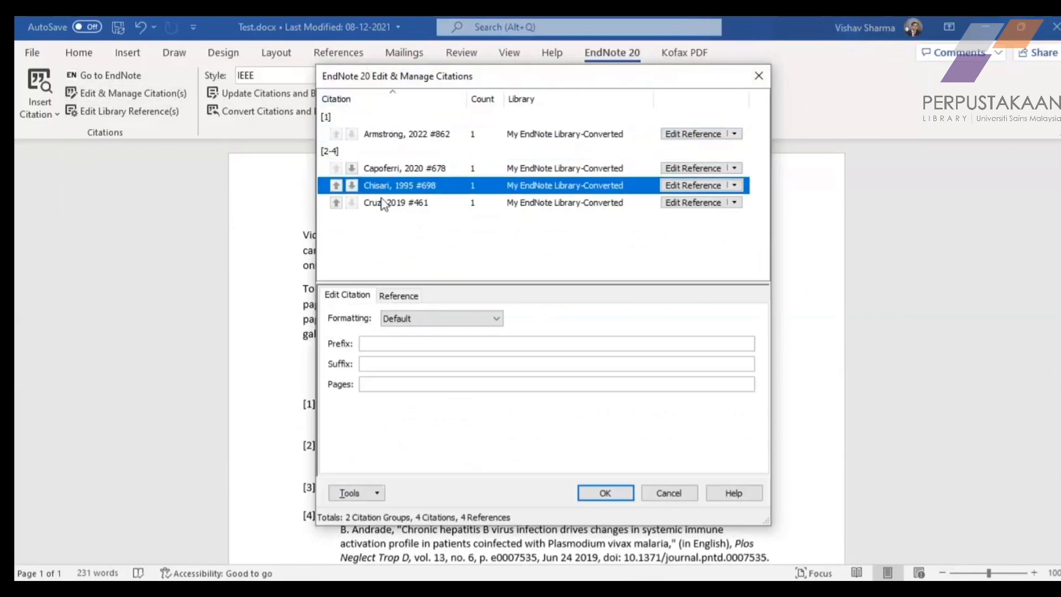
left_click(386, 208)
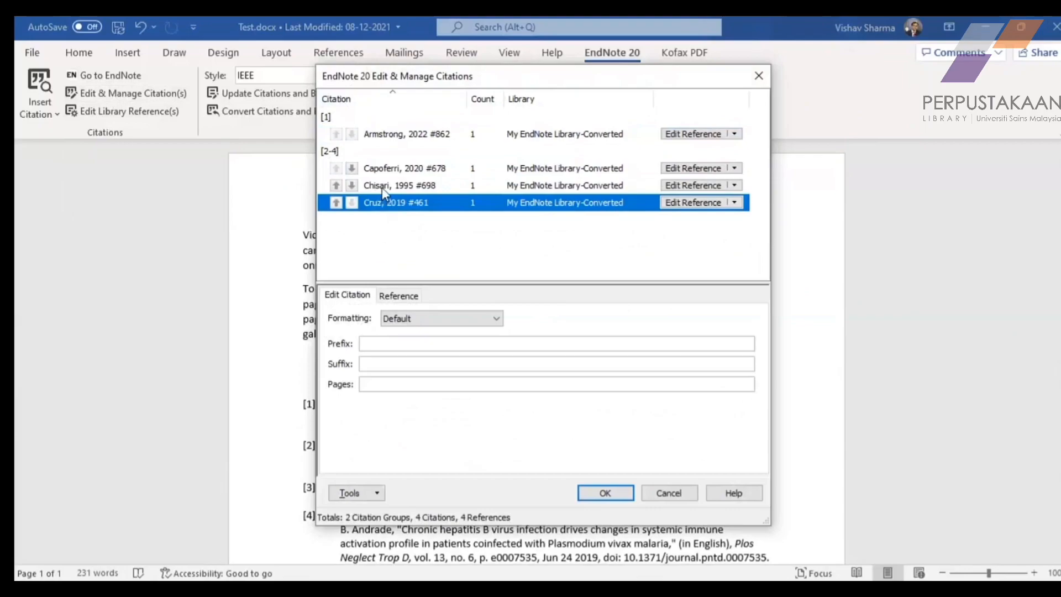
left_click(383, 188)
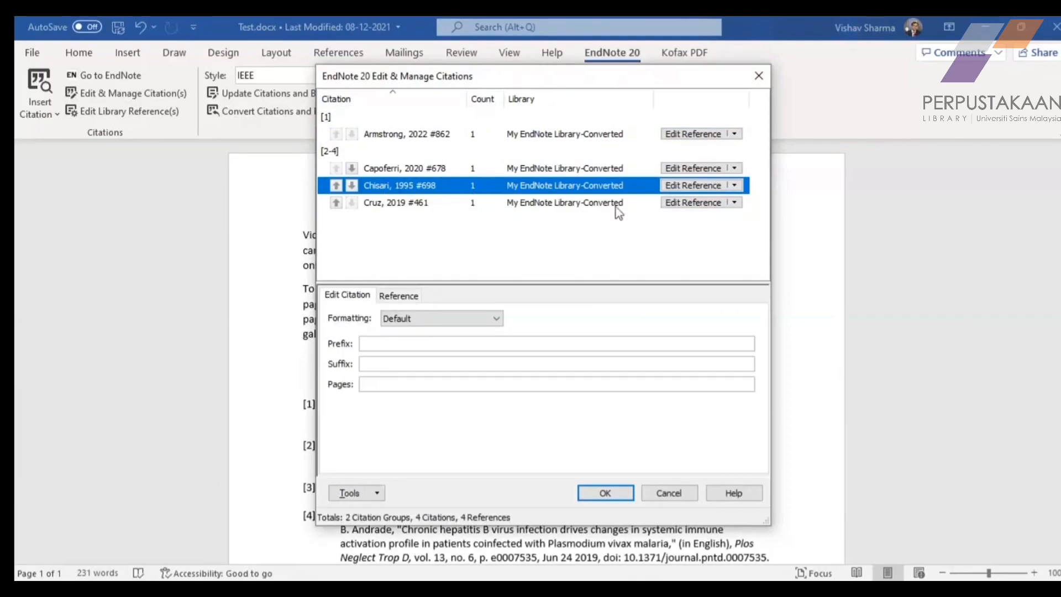
left_click(735, 186)
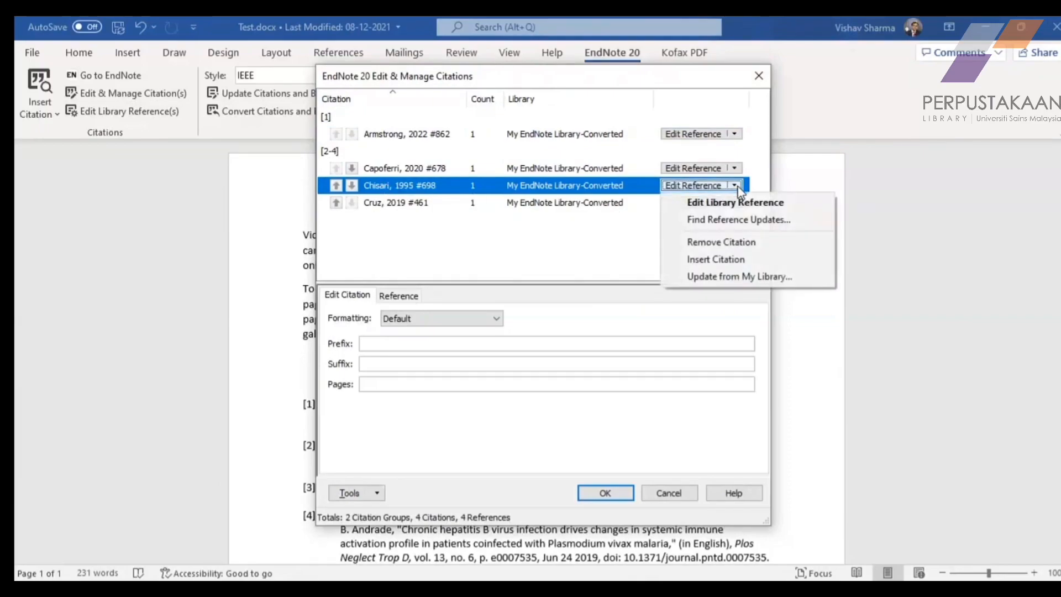
left_click(738, 246)
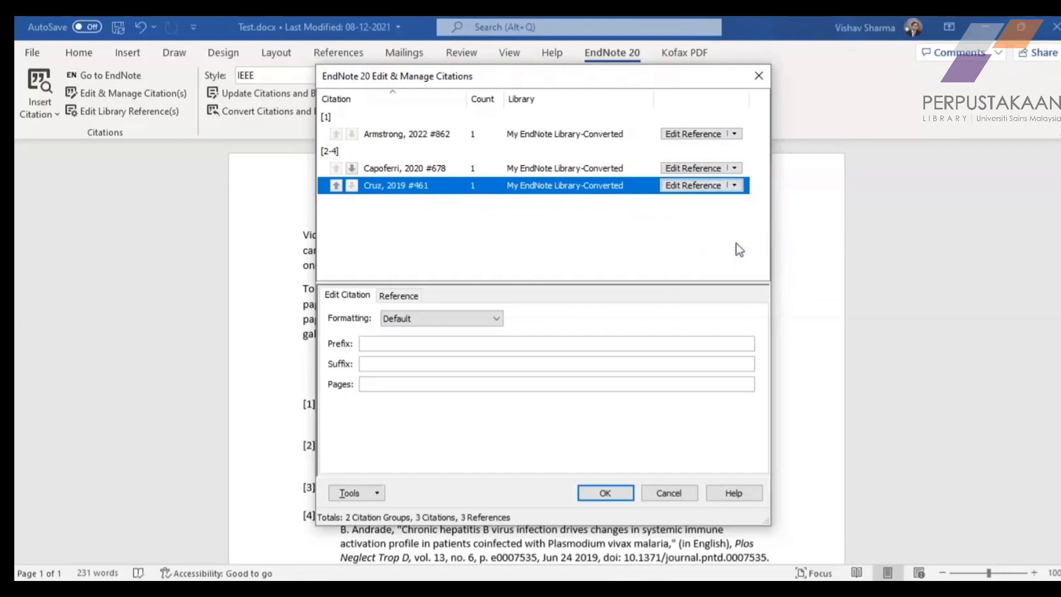
left_click(607, 494)
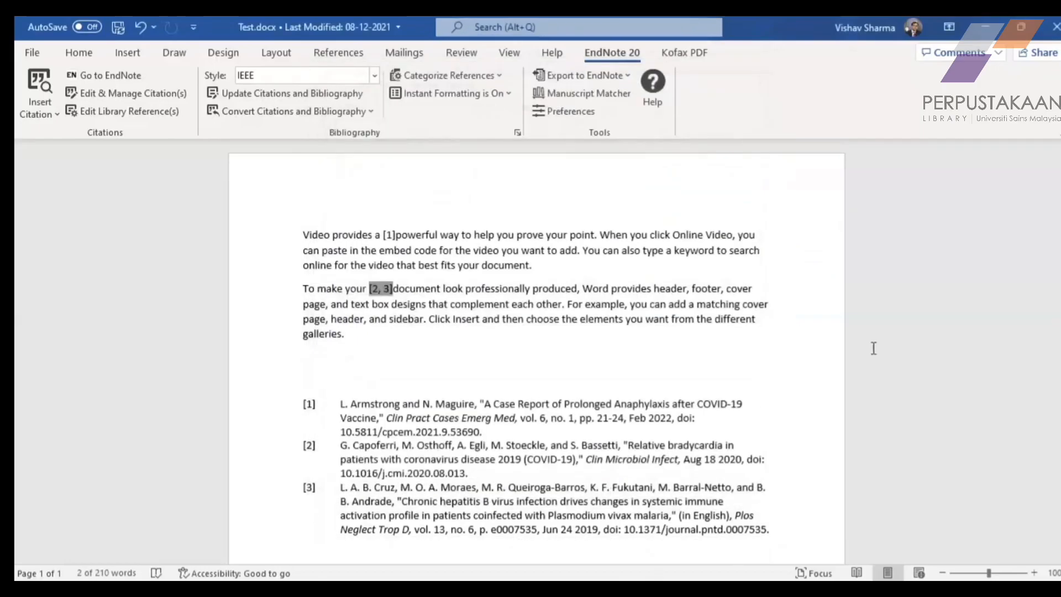
Check the second paragraph's citation numbering and the bibliography entries against each other.
left_click(370, 287)
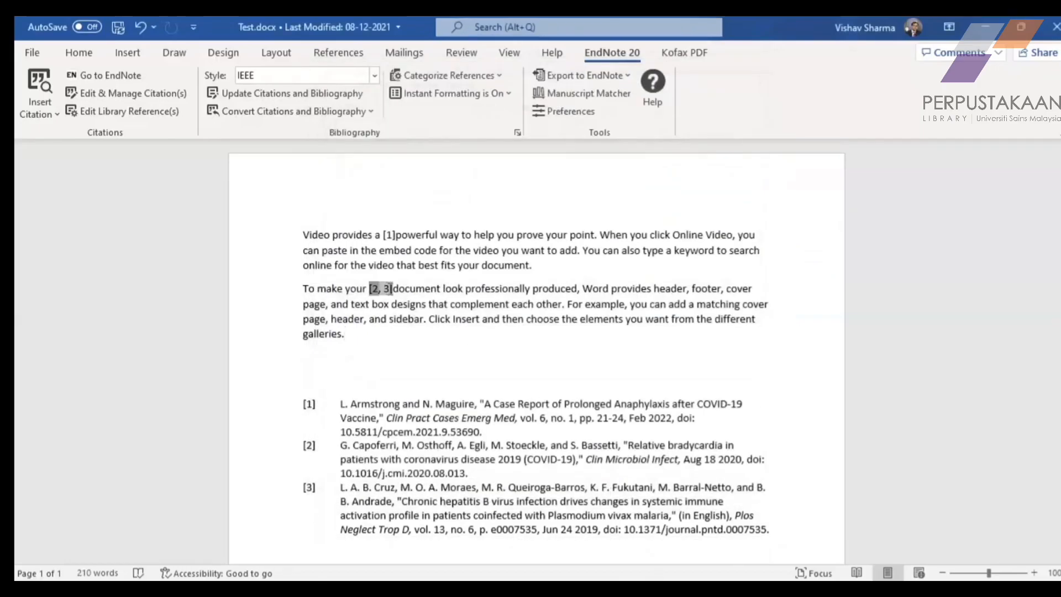
left_click(837, 334)
scroll(846, 319, "down", 1)
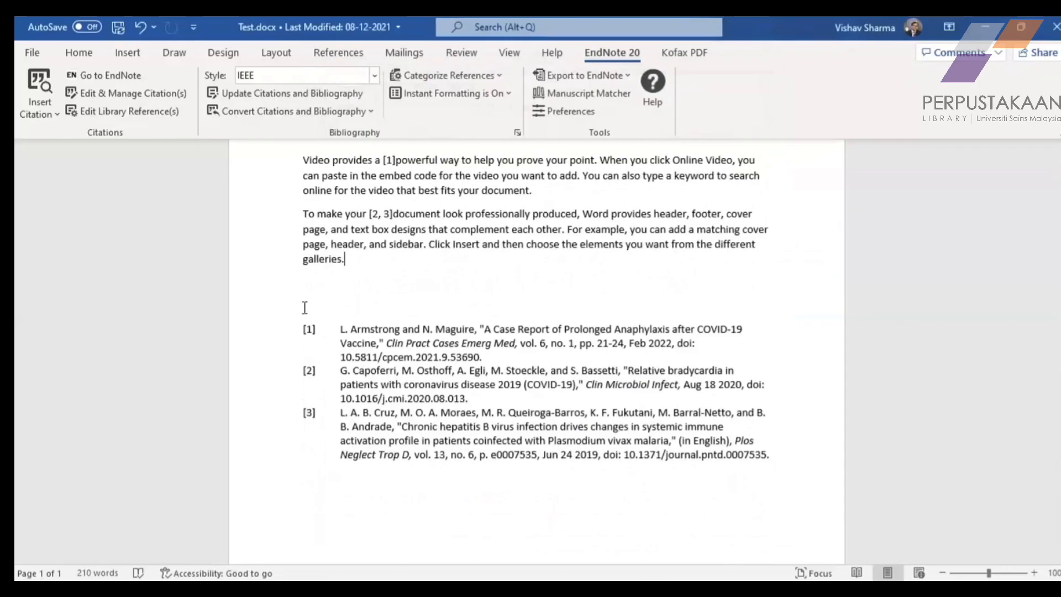
left_click_drag(496, 410, 365, 519)
left_click(365, 518)
left_click_drag(359, 208, 411, 216)
left_click(383, 281)
Review the prefix, suffix and pages fields, reference details and reference actions for the managed citations, and close without changing anything.
left_click(116, 101)
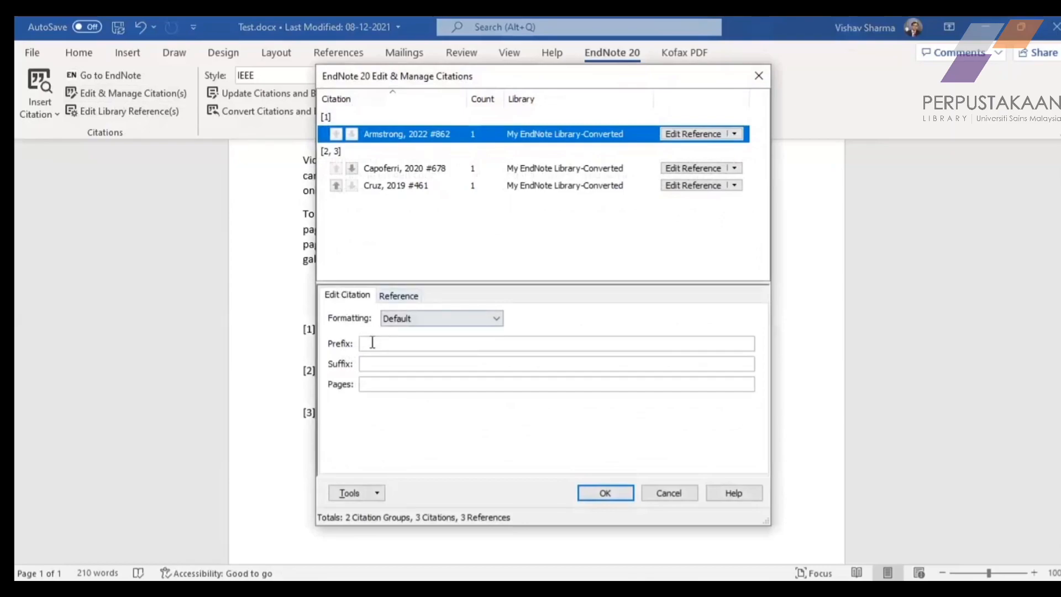
left_click(372, 343)
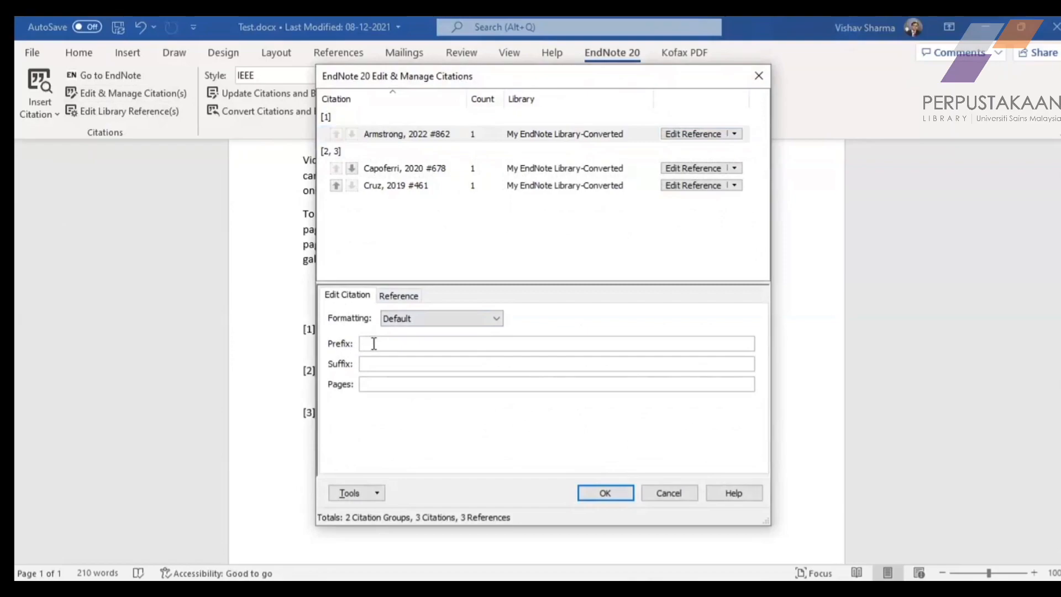
left_click(384, 363)
left_click(380, 388)
left_click(395, 299)
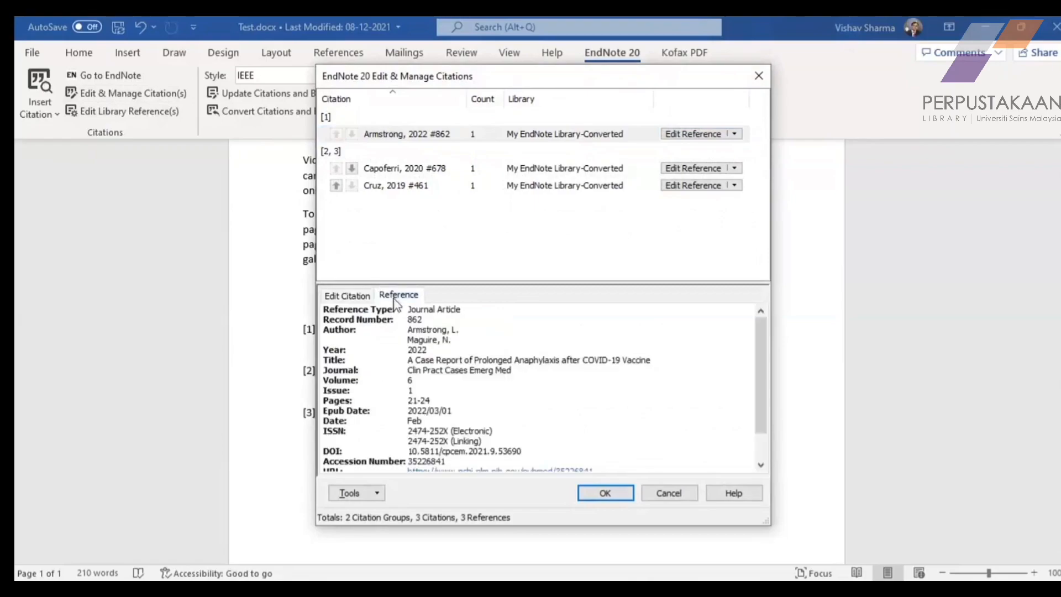
left_click(348, 298)
left_click(384, 344)
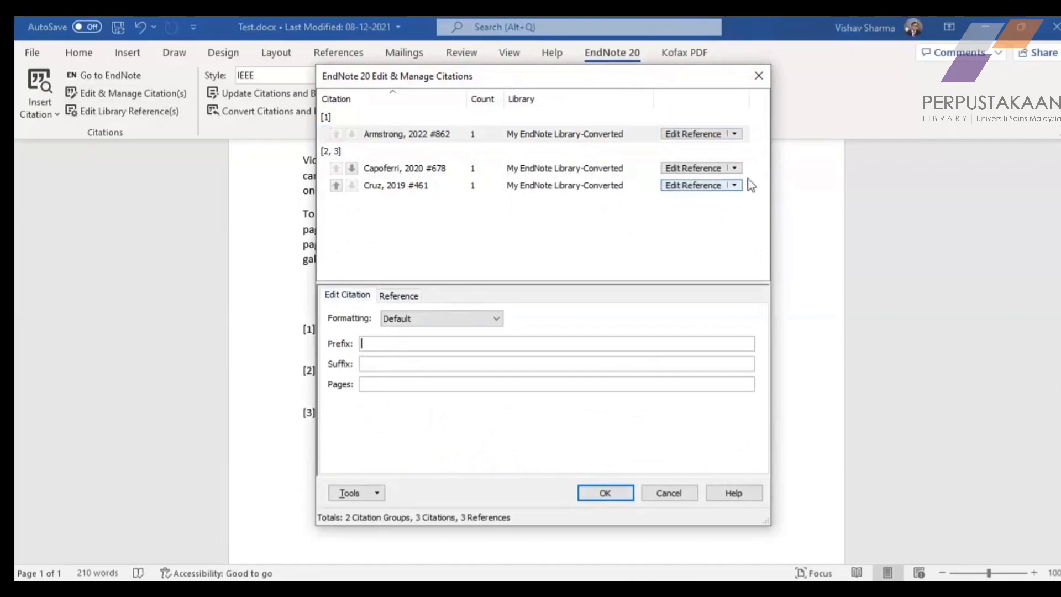
left_click(735, 168)
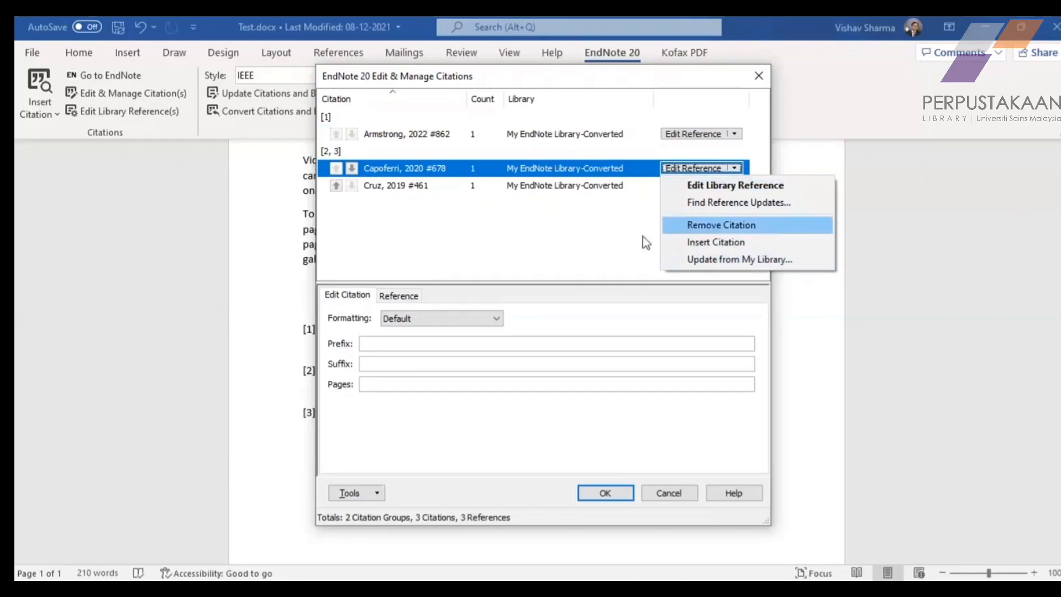
left_click(482, 265)
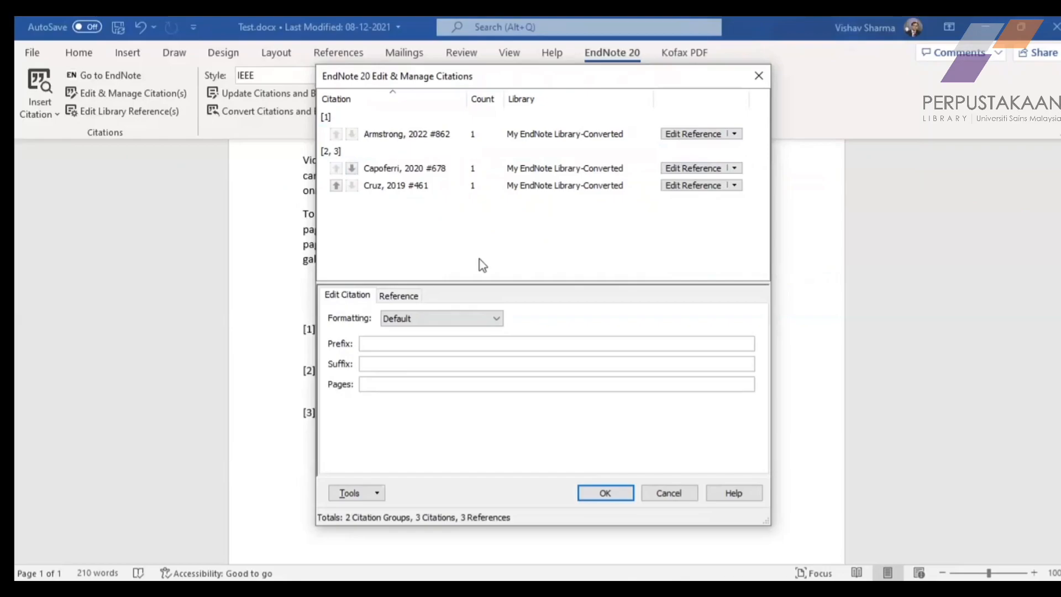
left_click(759, 76)
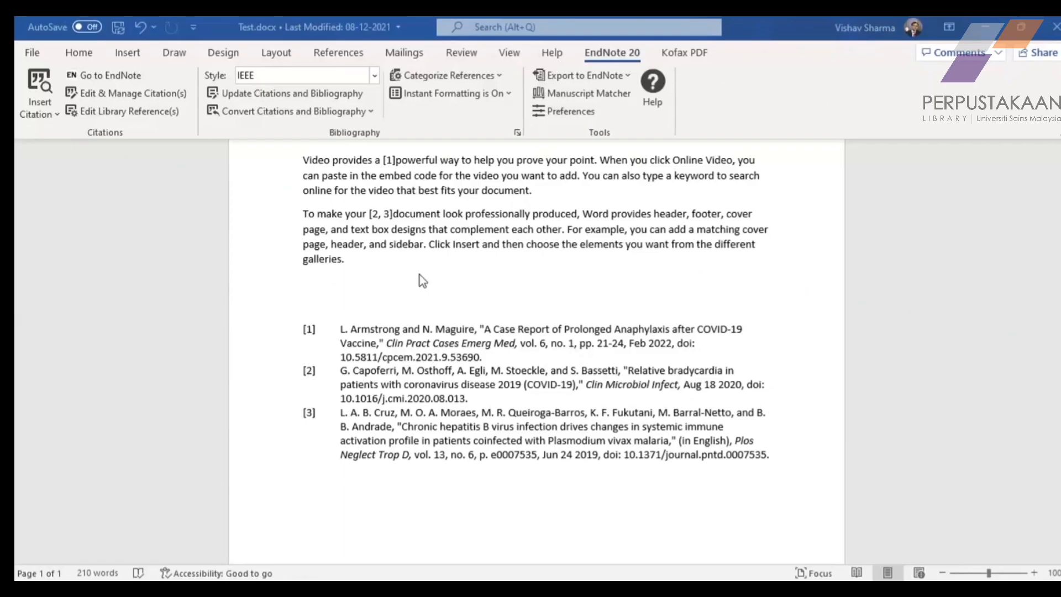
Examine the two body paragraphs with their in-text citations and the first entry of the IEEE bibliography.
scroll(423, 281, "up", 2)
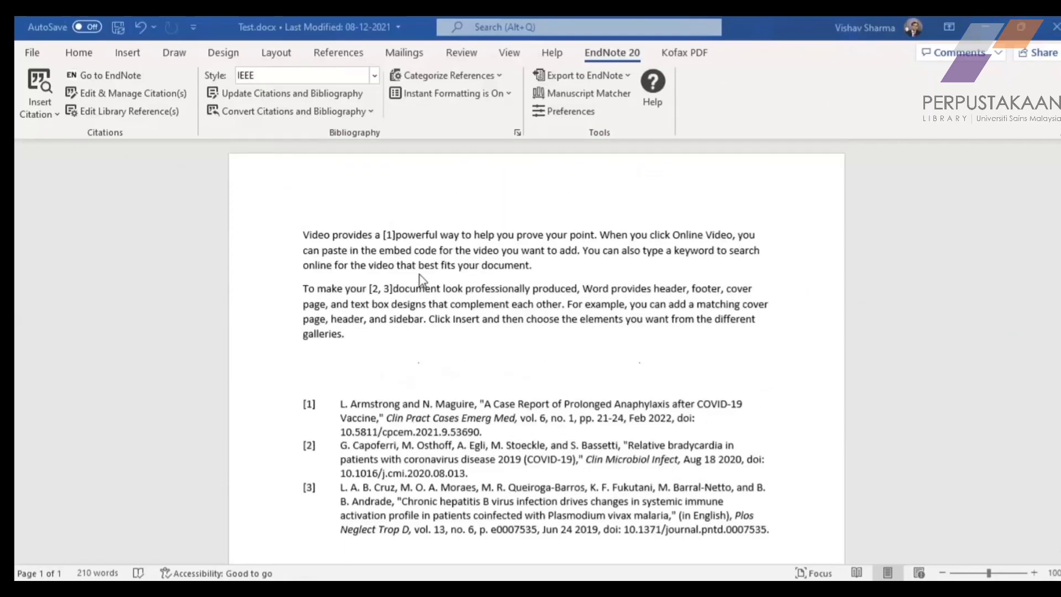
scroll(423, 281, "down", 2)
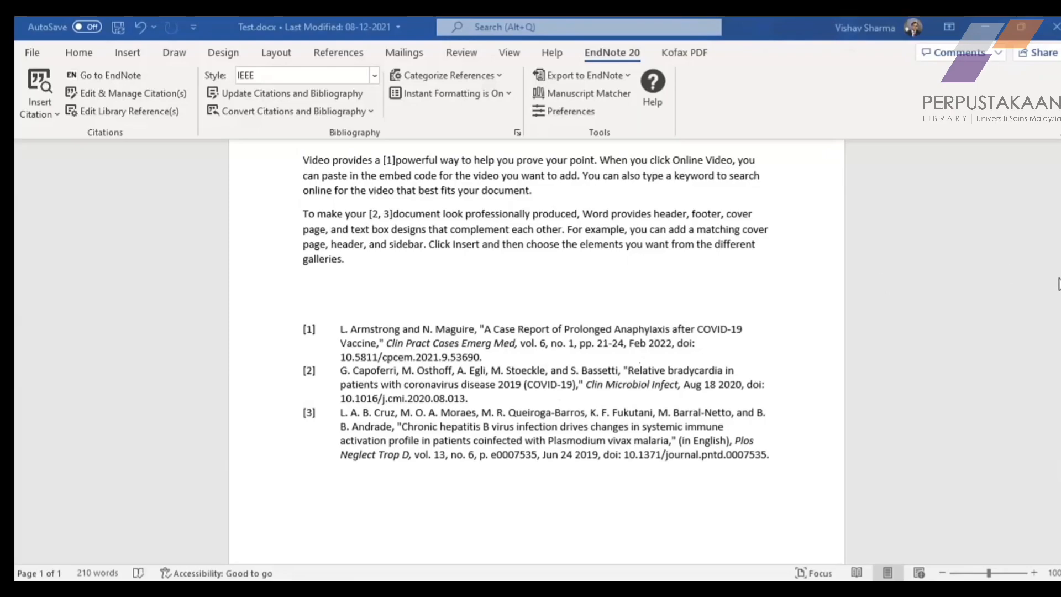
scroll(477, 324, "up", 2)
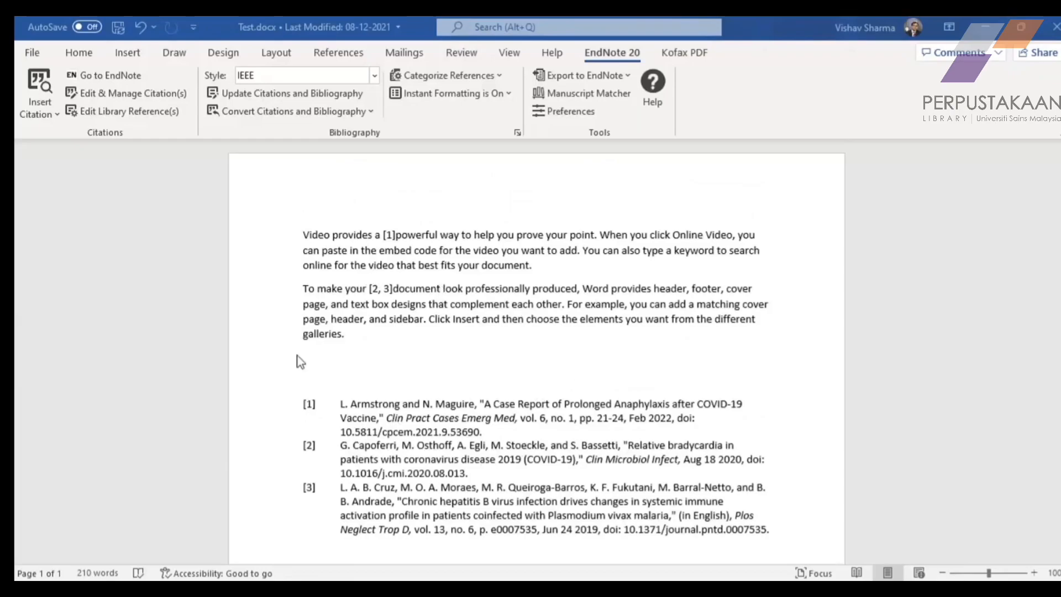
left_click(363, 342)
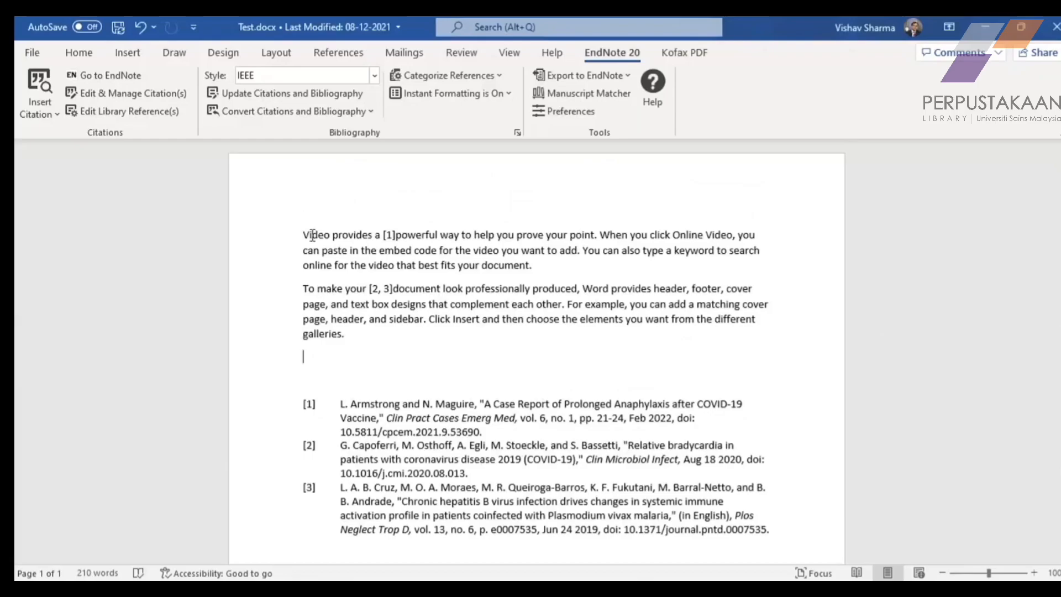
left_click(391, 237)
left_click(385, 288)
left_click(363, 338)
left_click_drag(303, 233, 372, 370)
left_click(371, 370)
left_click_drag(305, 234, 384, 369)
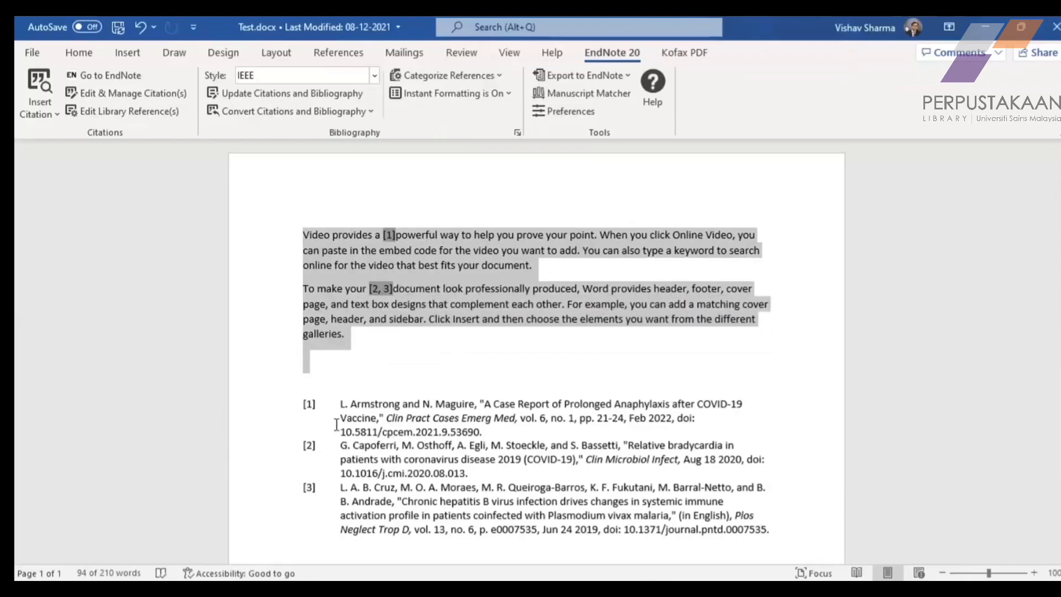
left_click(399, 366)
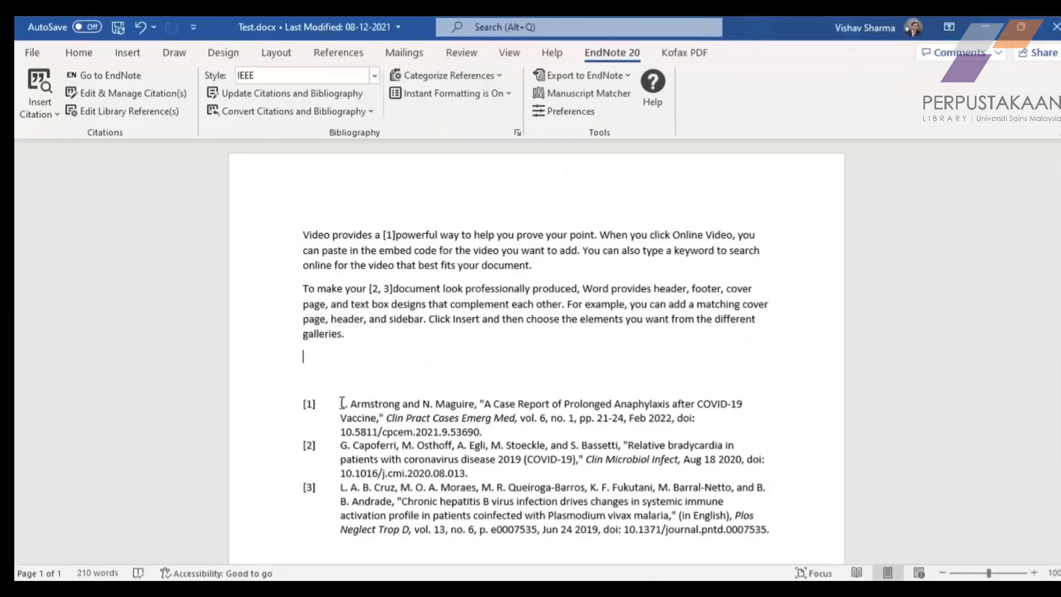
left_click_drag(341, 402, 481, 430)
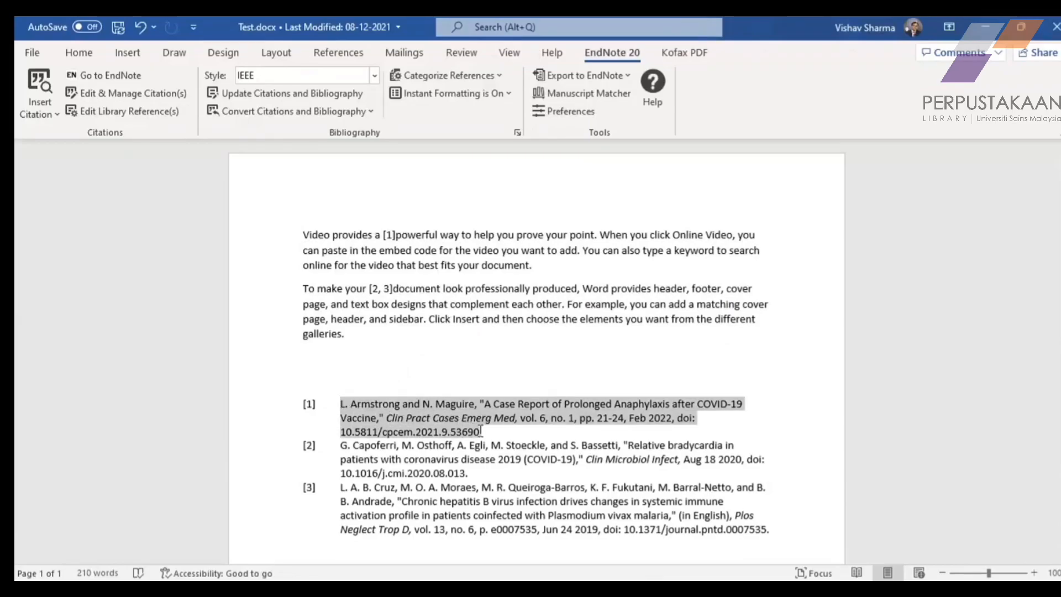
left_click(374, 362)
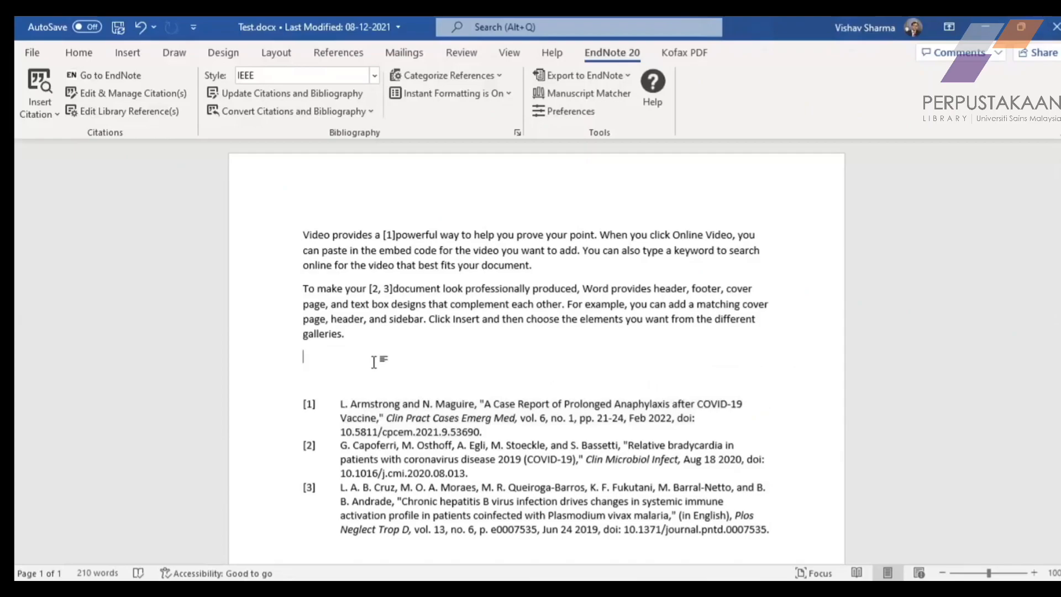
scroll(374, 362, "down", 1)
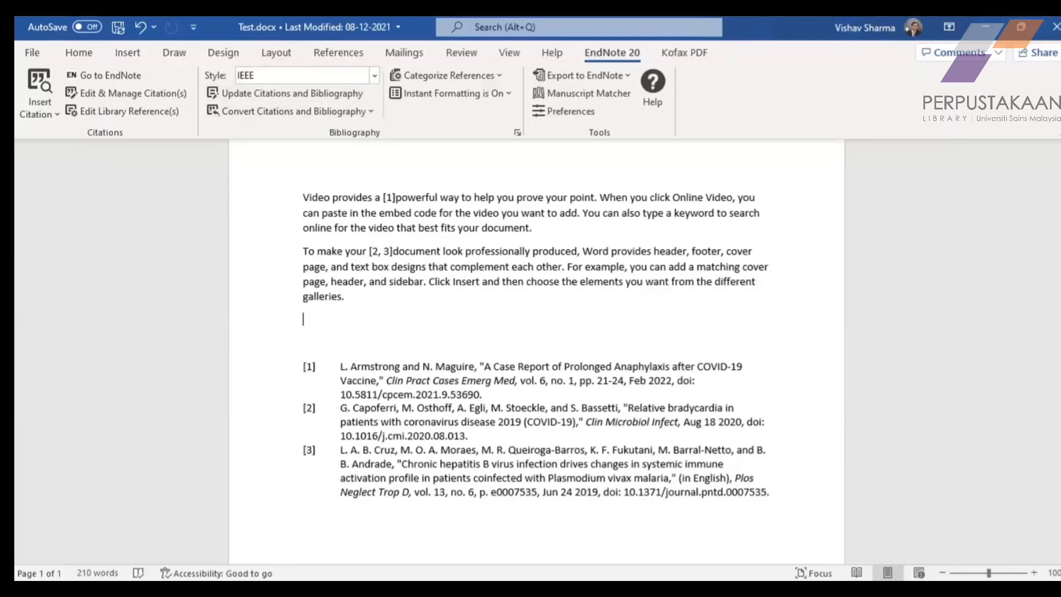
Switch to EndNote online in the browser and open the Match page for finding journals for a manuscript.
mouse_move(564, 588)
left_click(587, 519)
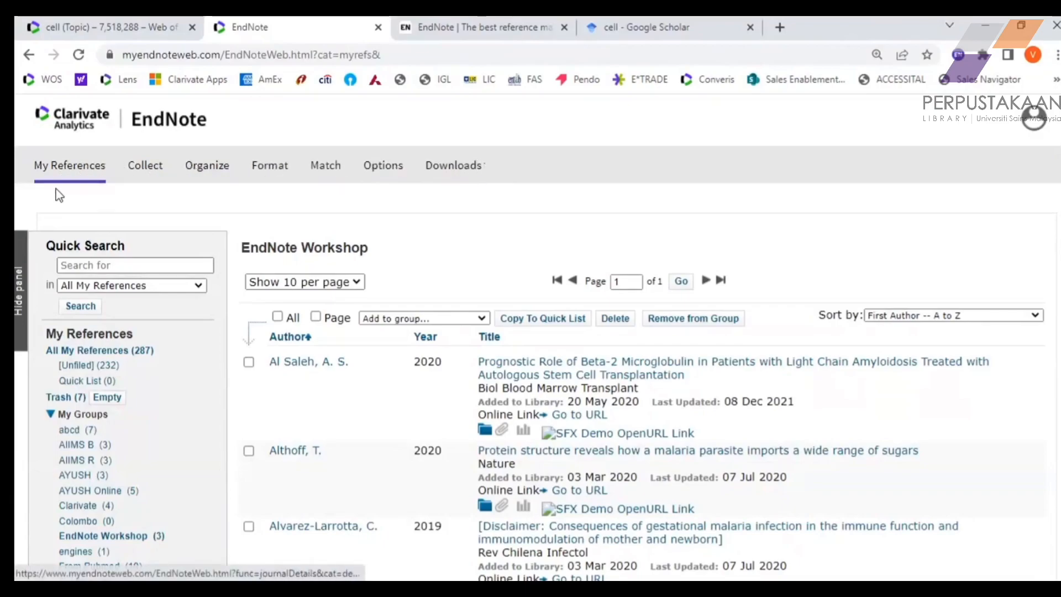
mouse_move(142, 172)
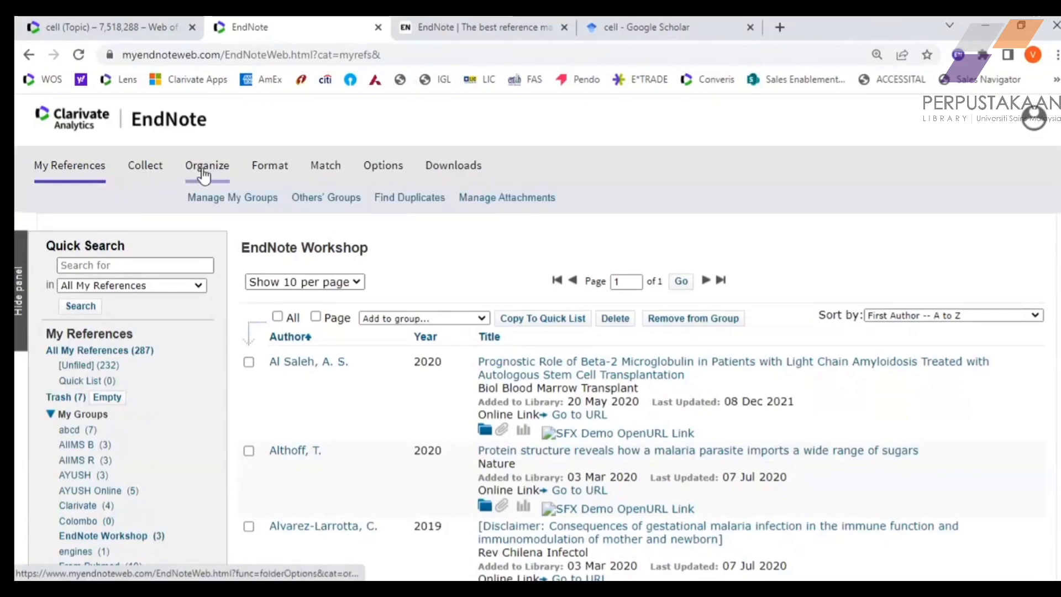
mouse_move(284, 173)
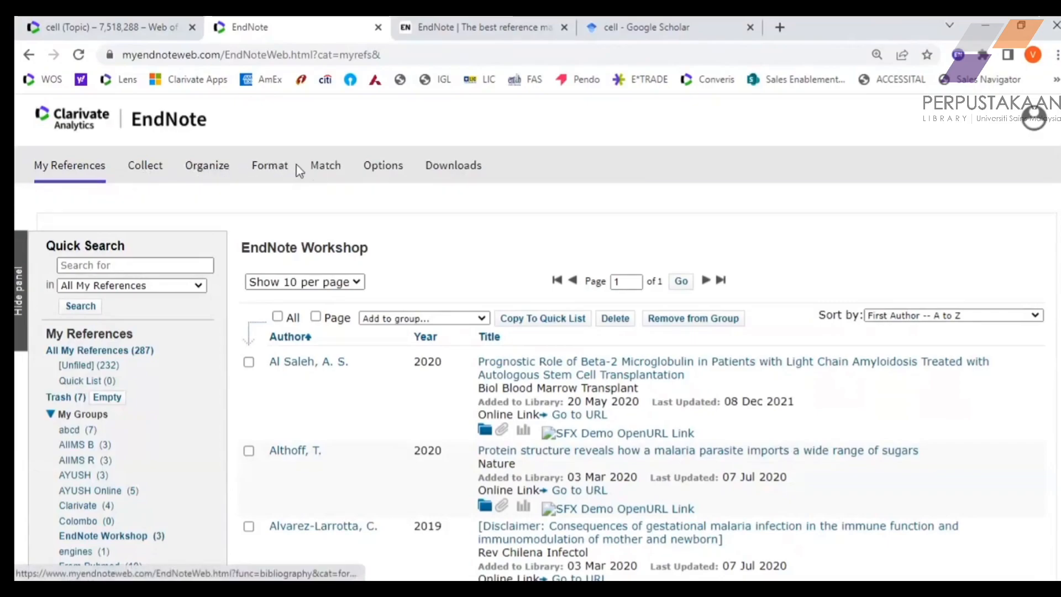
mouse_move(380, 172)
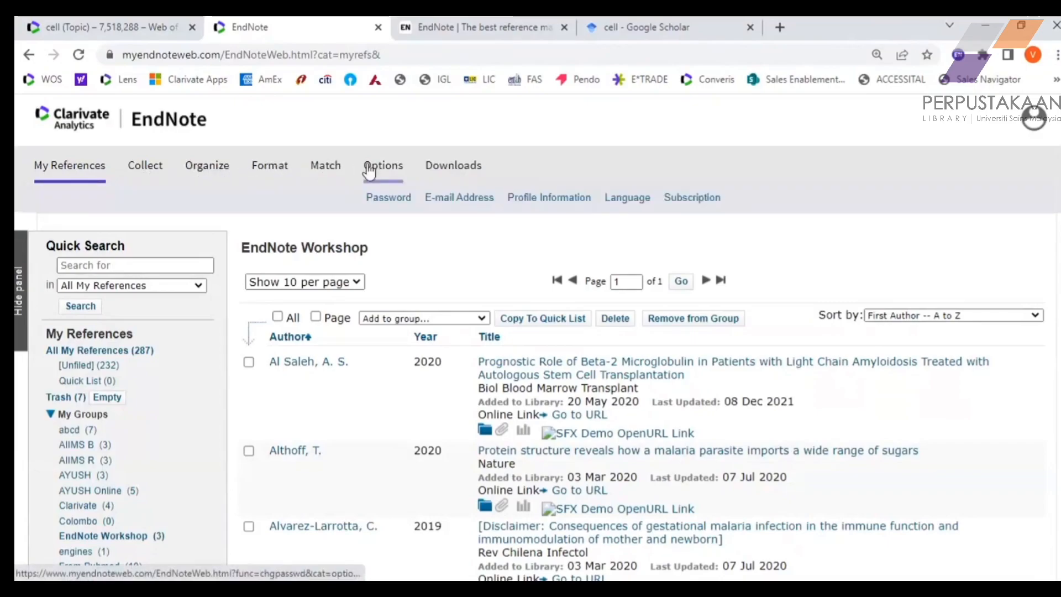
left_click(330, 172)
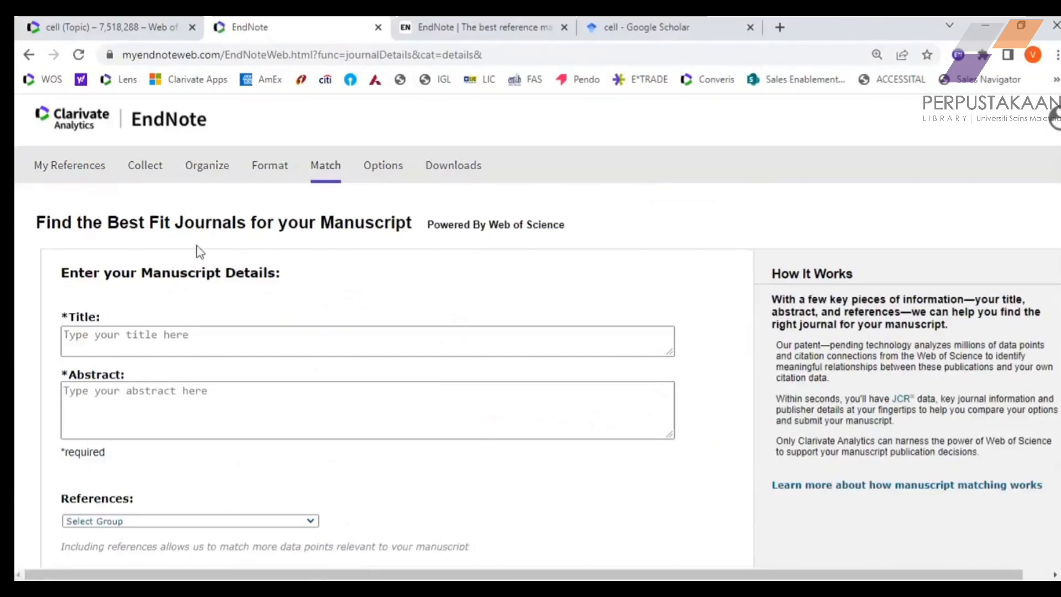
Examine the "Find the Best Fit Journals for your Manuscript" heading and its "Powered By Web of Science" note.
left_click_drag(38, 222, 414, 223)
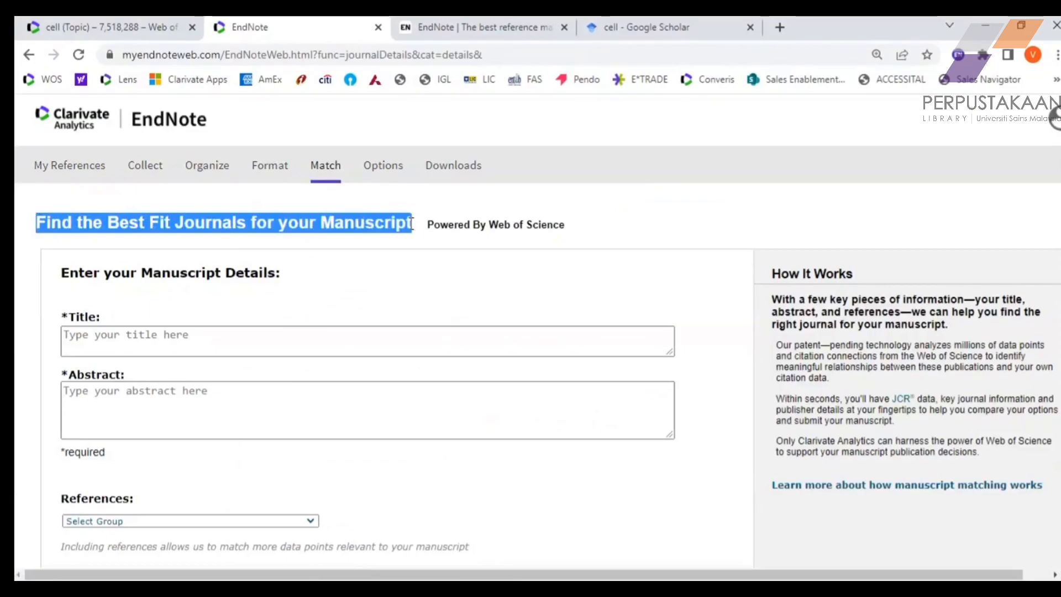
left_click(376, 265)
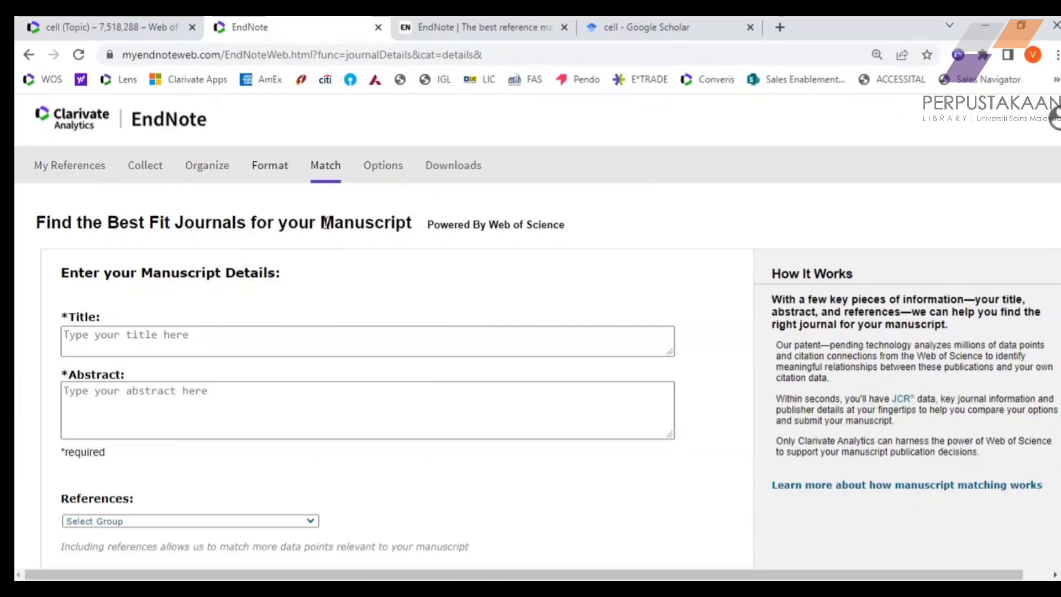
left_click_drag(321, 223, 416, 222)
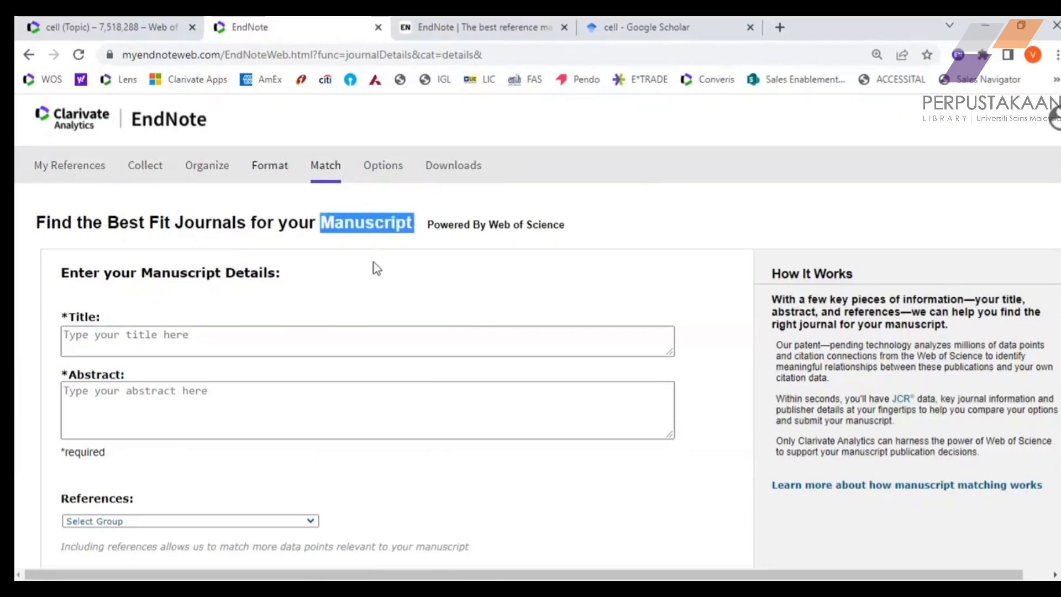
left_click(178, 222)
left_click_drag(107, 223, 570, 229)
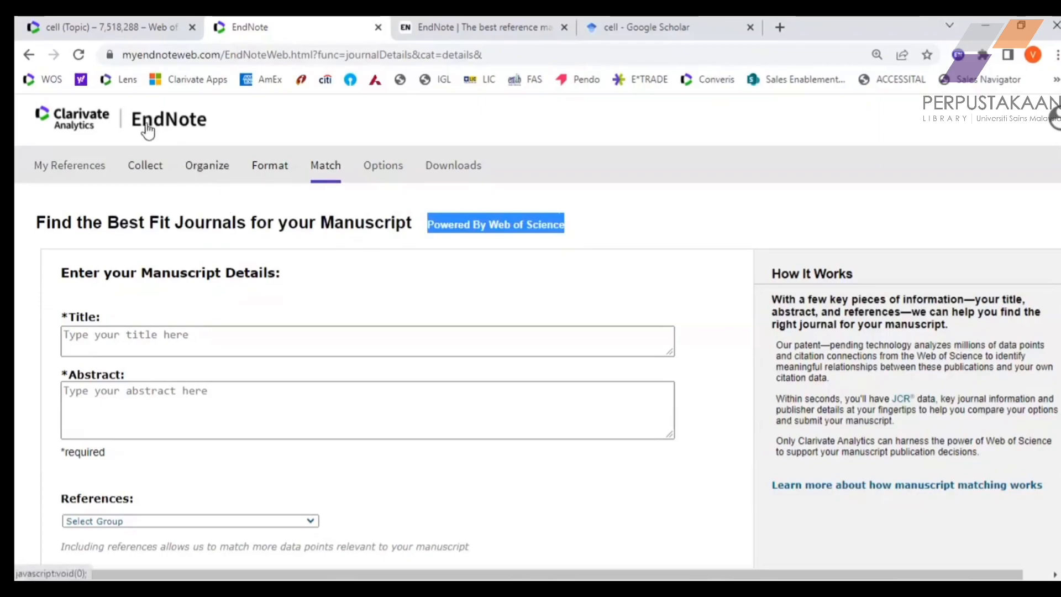
left_click(407, 255)
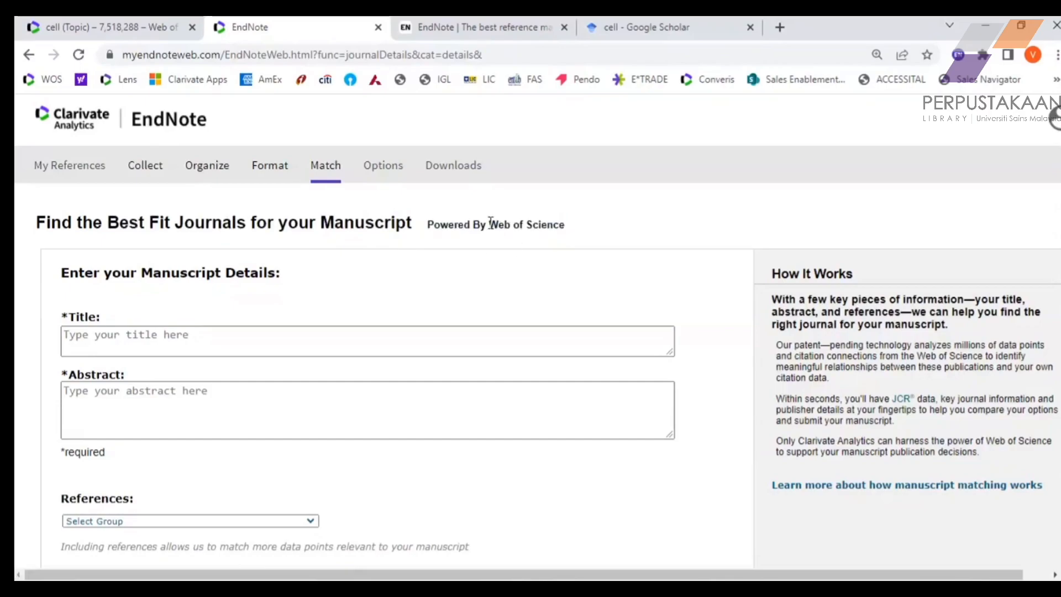
Examine the "Powered By Web of Science" note and the required manuscript title and abstract fields.
left_click_drag(491, 221, 566, 229)
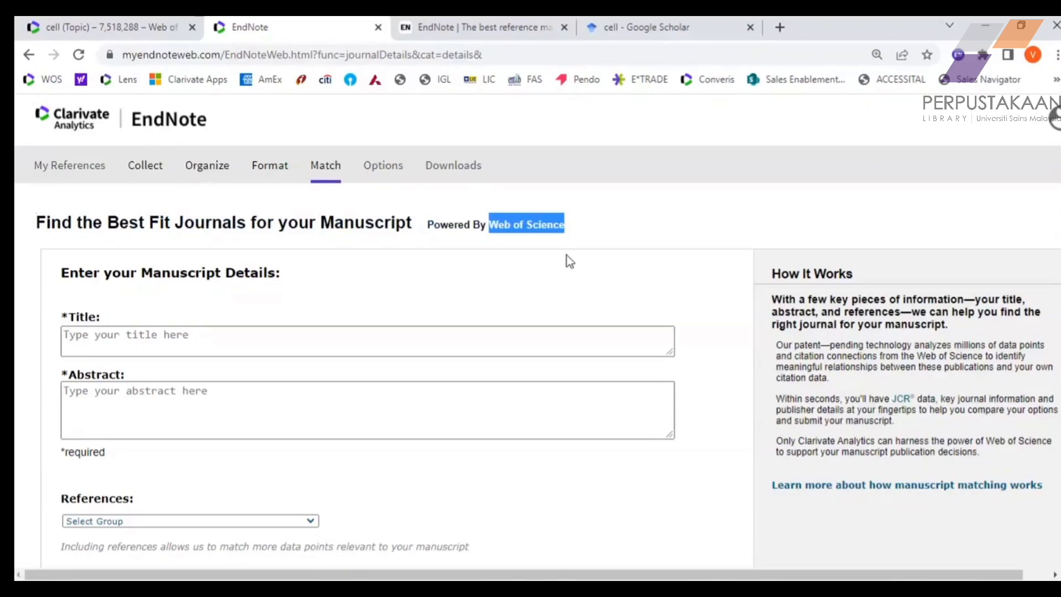
left_click(556, 251)
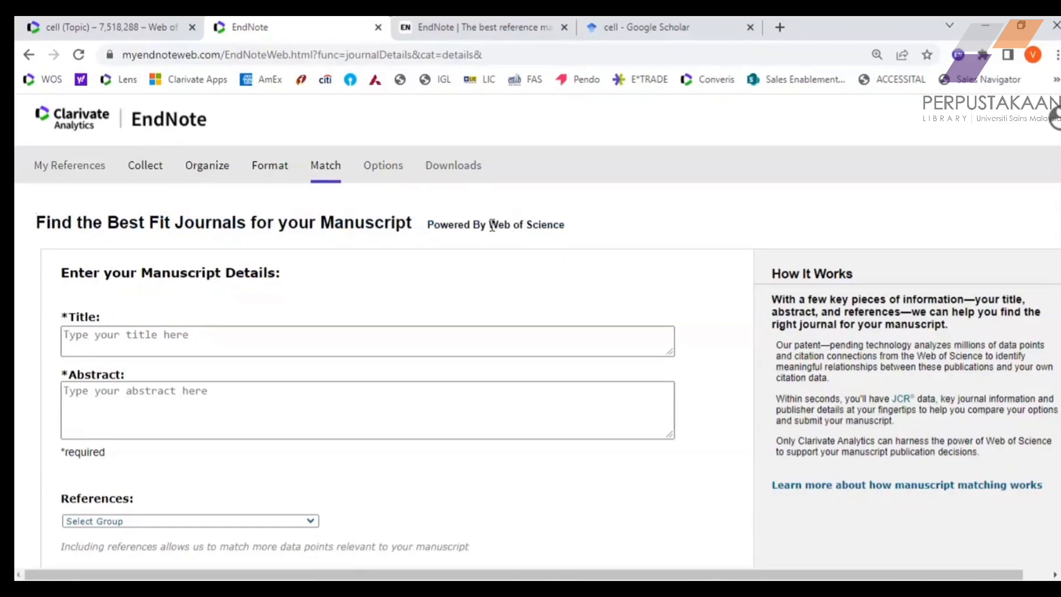
left_click_drag(489, 224, 562, 227)
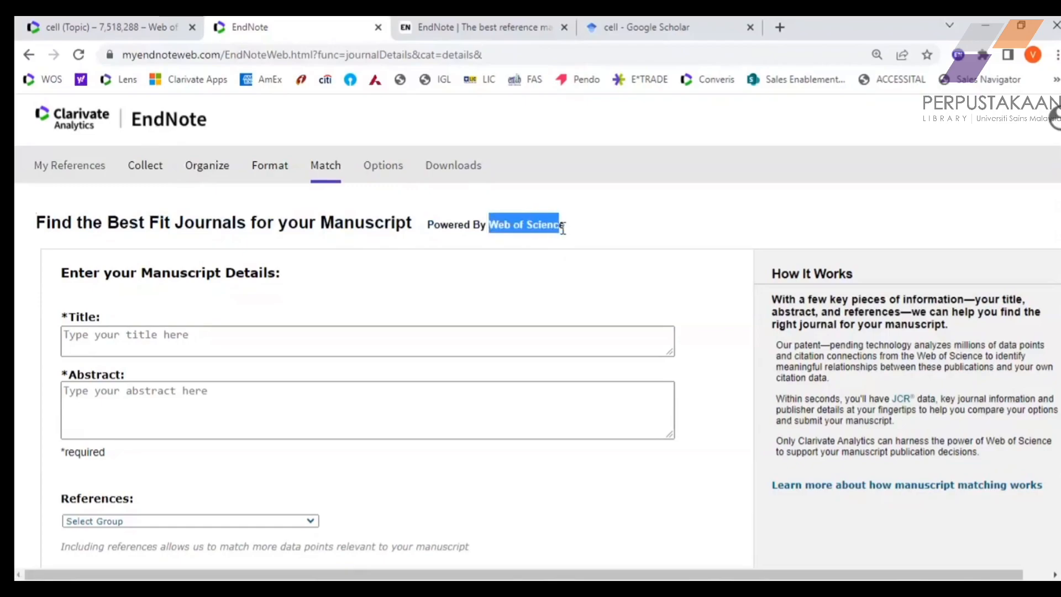
left_click(430, 275)
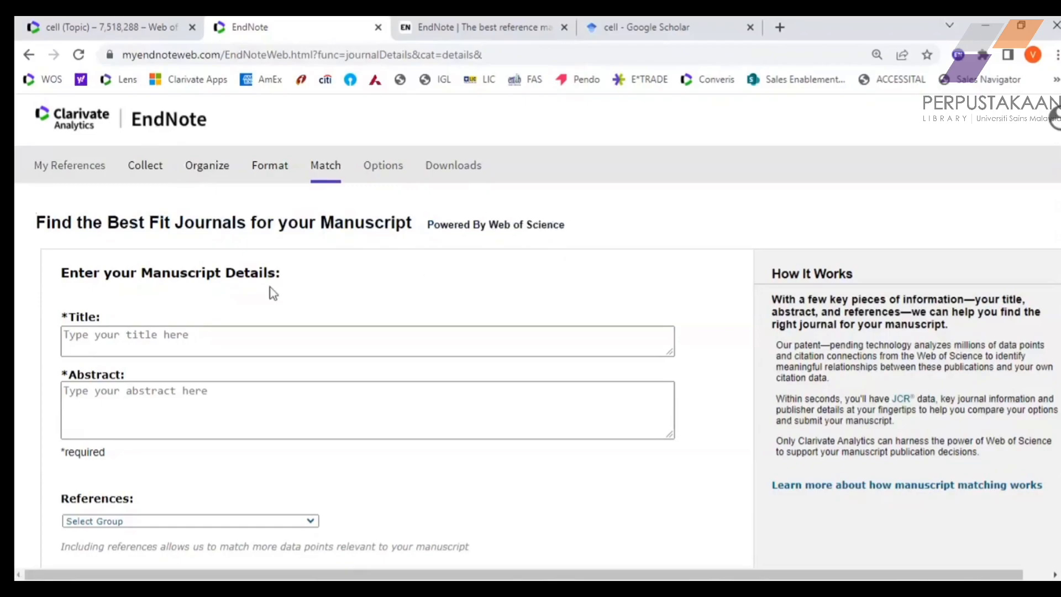
left_click_drag(141, 276, 308, 270)
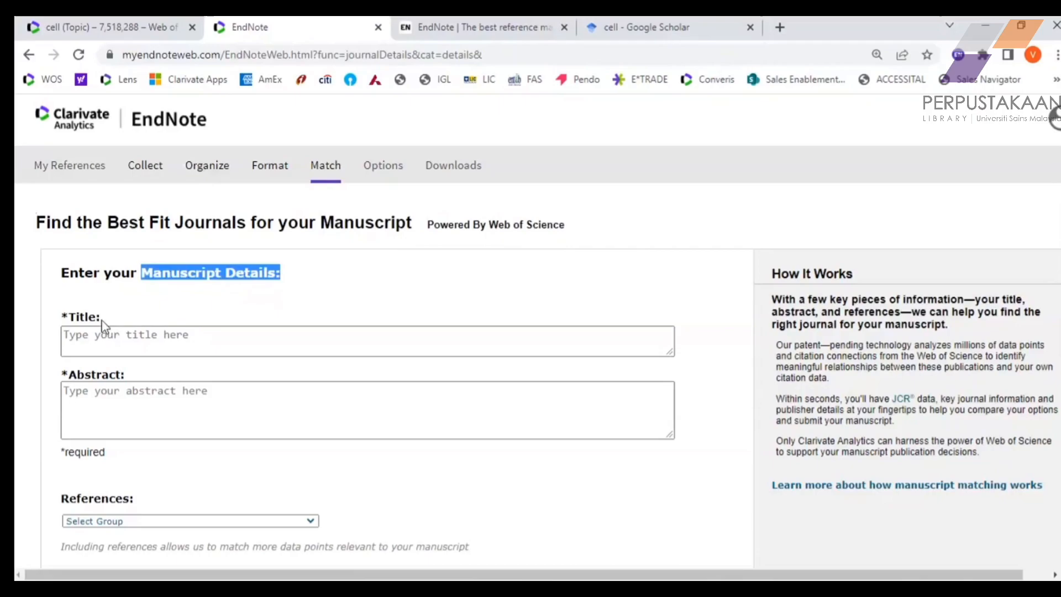
left_click_drag(69, 315, 129, 319)
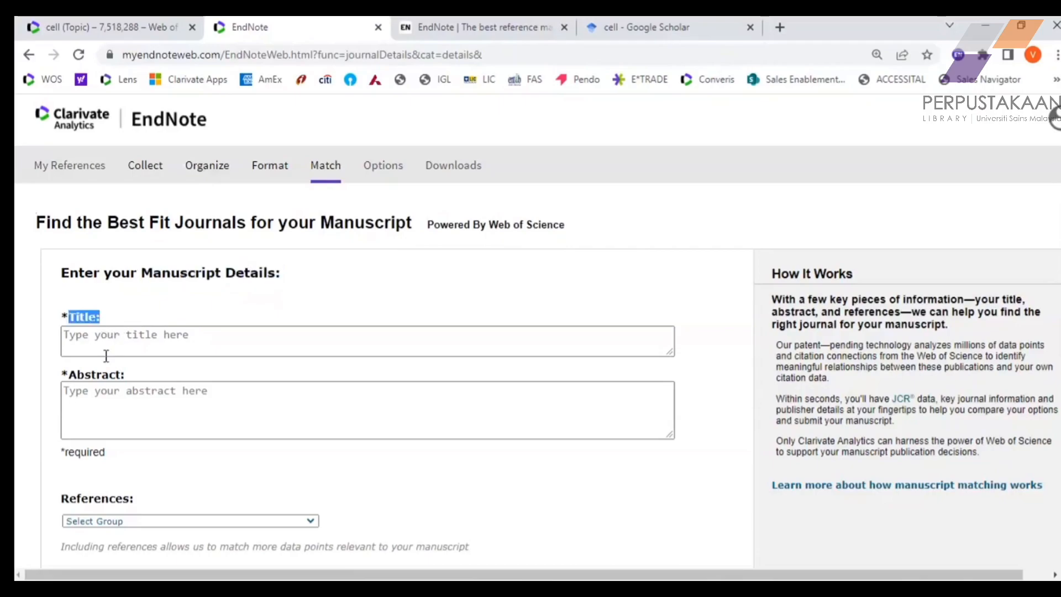
left_click_drag(73, 374, 141, 376)
left_click(390, 303)
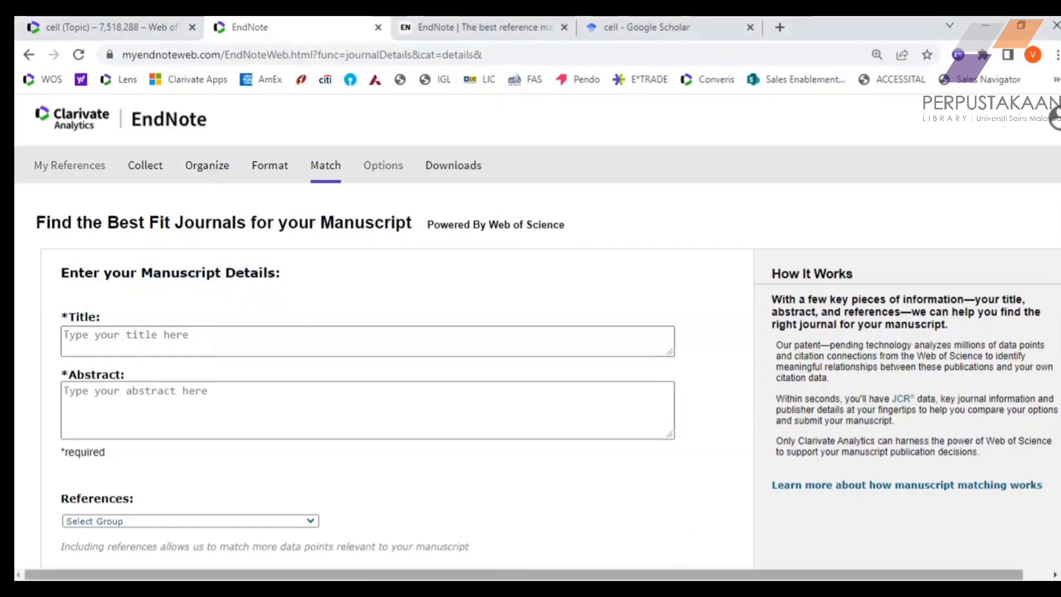
Copy the title "Multilineage potential of adult human mesenchymal stem cells" from Test 1.docx in Word into the manuscript title field in EndNote online.
mouse_move(580, 561)
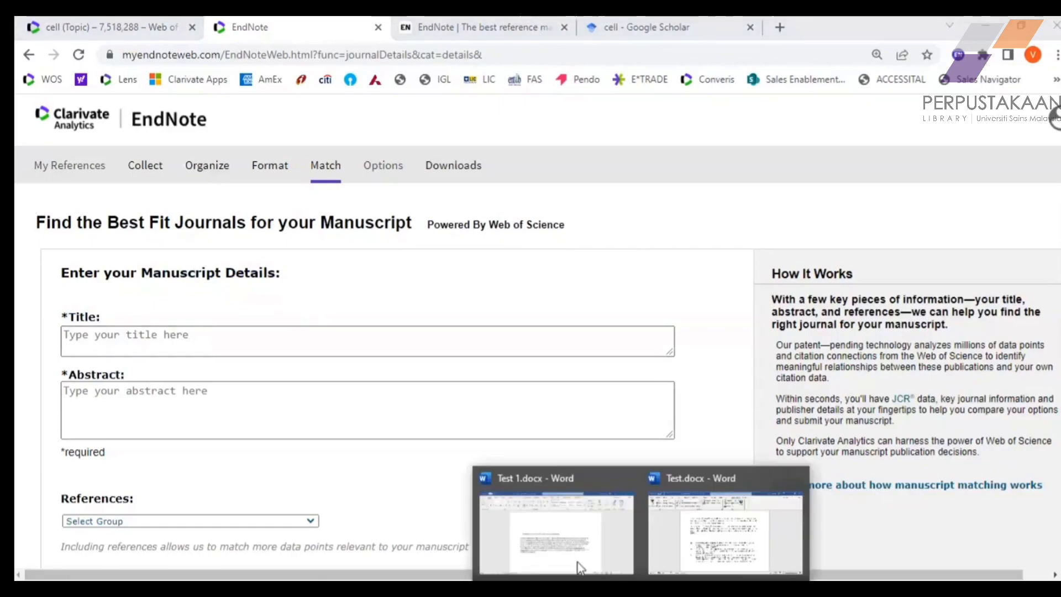
left_click(553, 546)
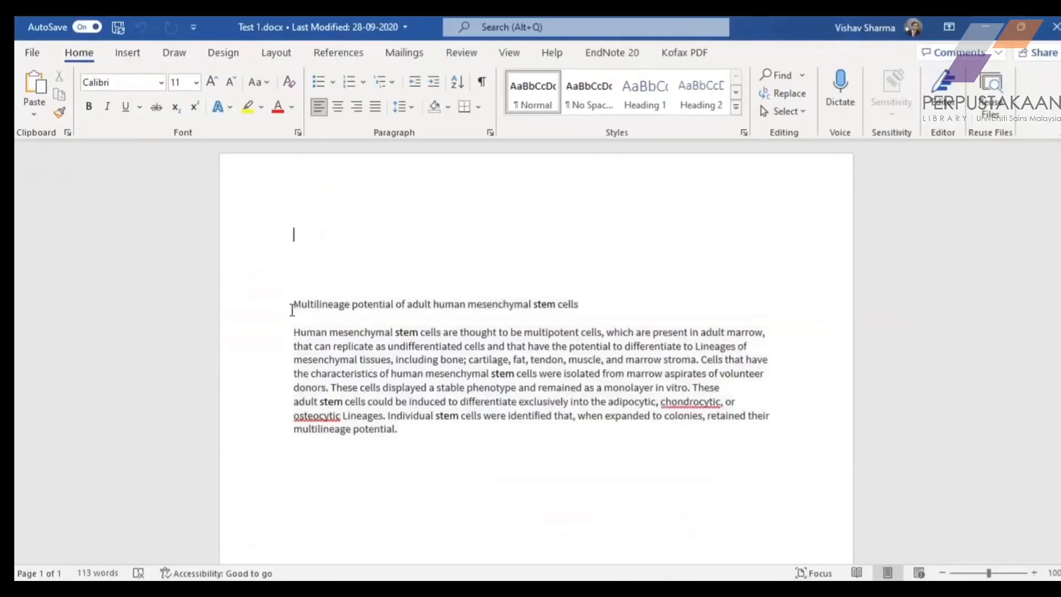
left_click_drag(293, 303, 591, 308)
key("ctrl+c")
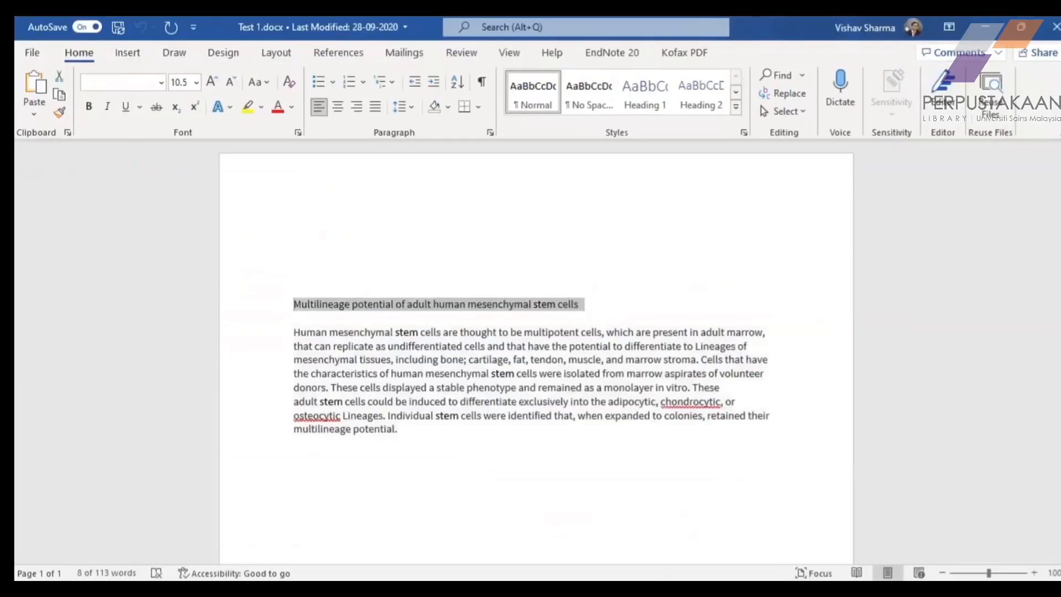
mouse_move(526, 590)
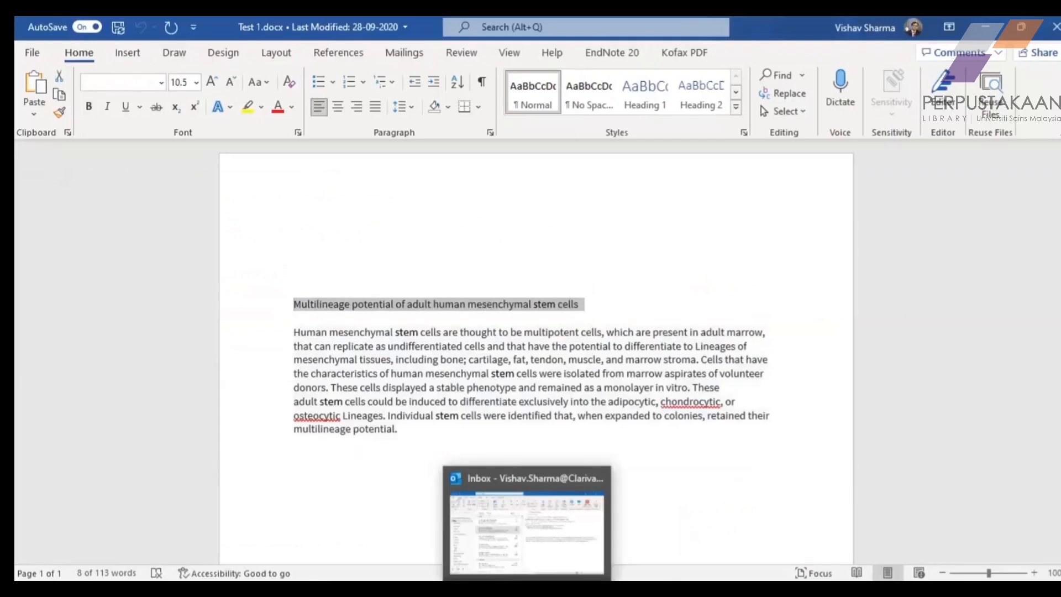
left_click(550, 544)
left_click(109, 335)
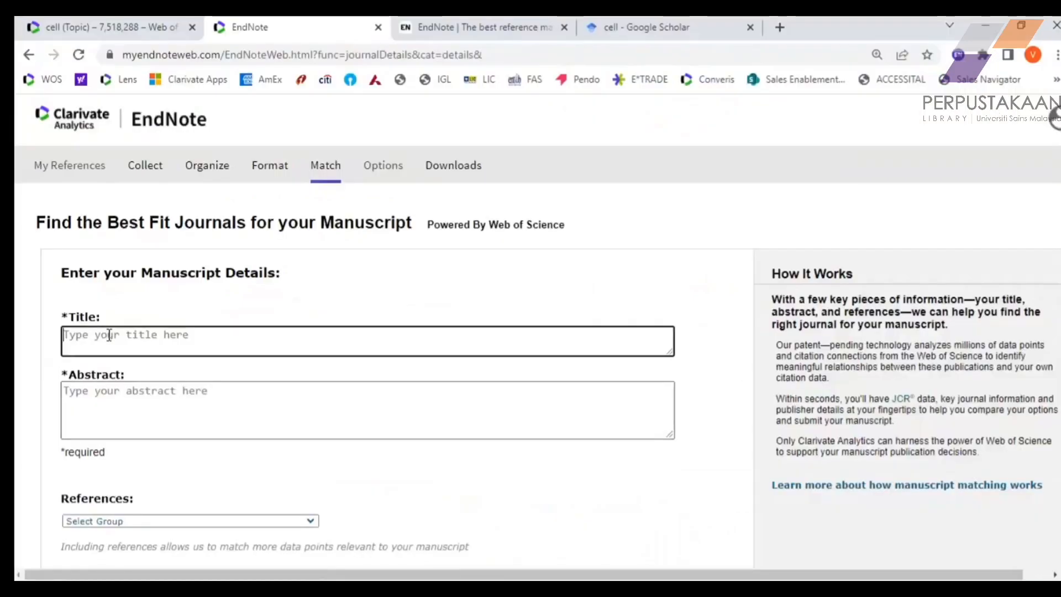
key("ctrl+v")
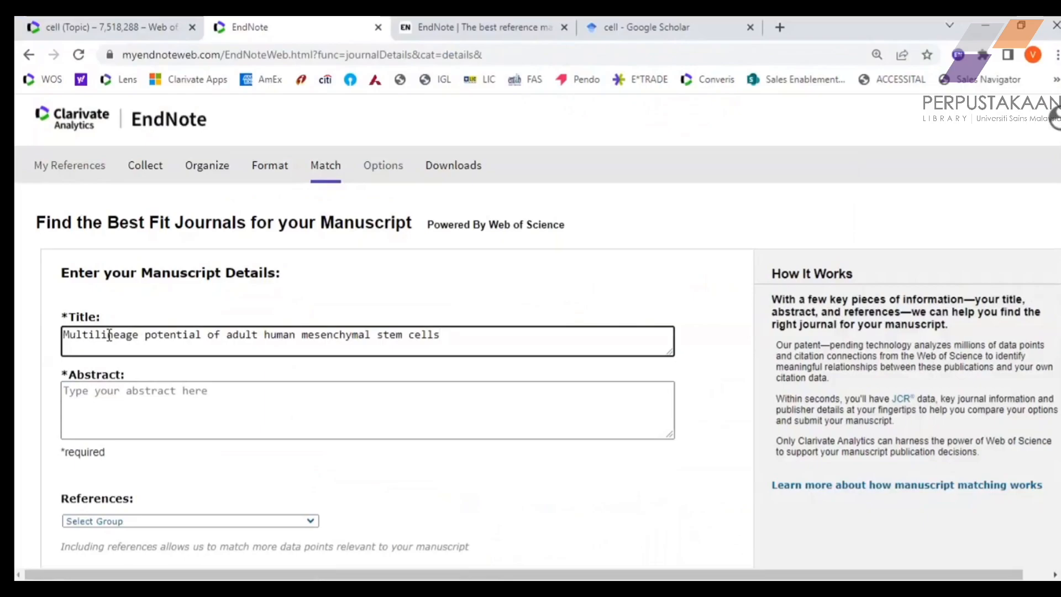
Copy the abstract paragraph about human mesenchymal stem cells from Test 1.docx into the manuscript abstract field.
left_click(138, 414)
key("alt+Tab")
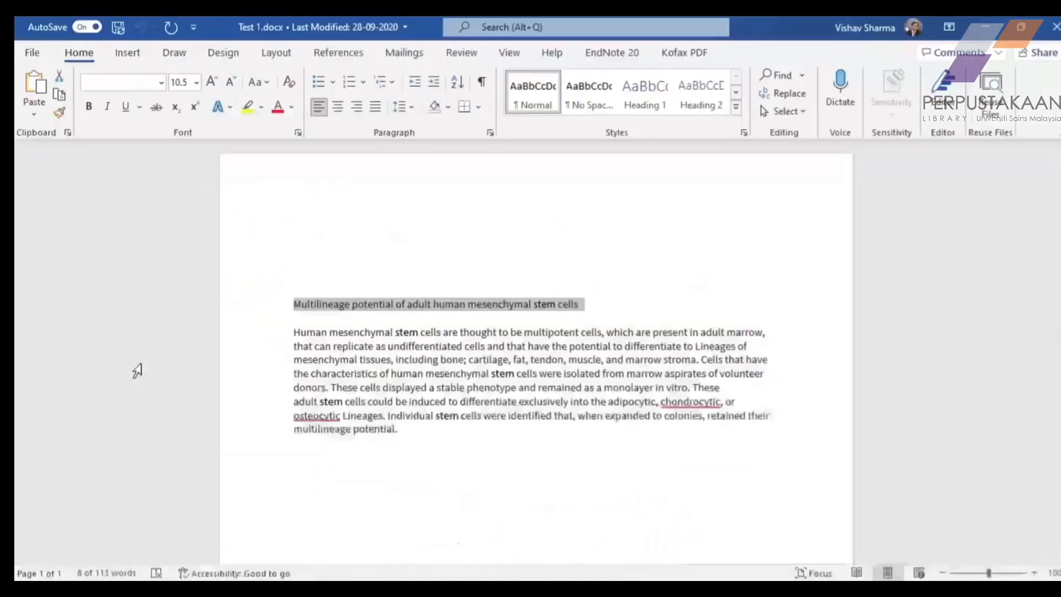
left_click_drag(293, 332, 415, 430)
key("alt+Tab")
left_click(278, 416)
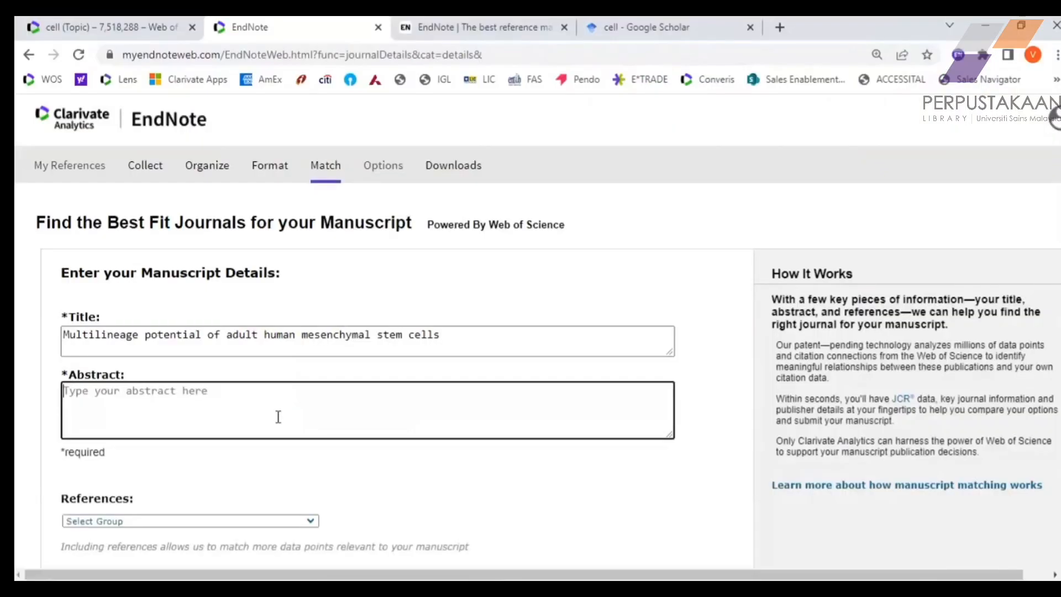
key("ctrl+v")
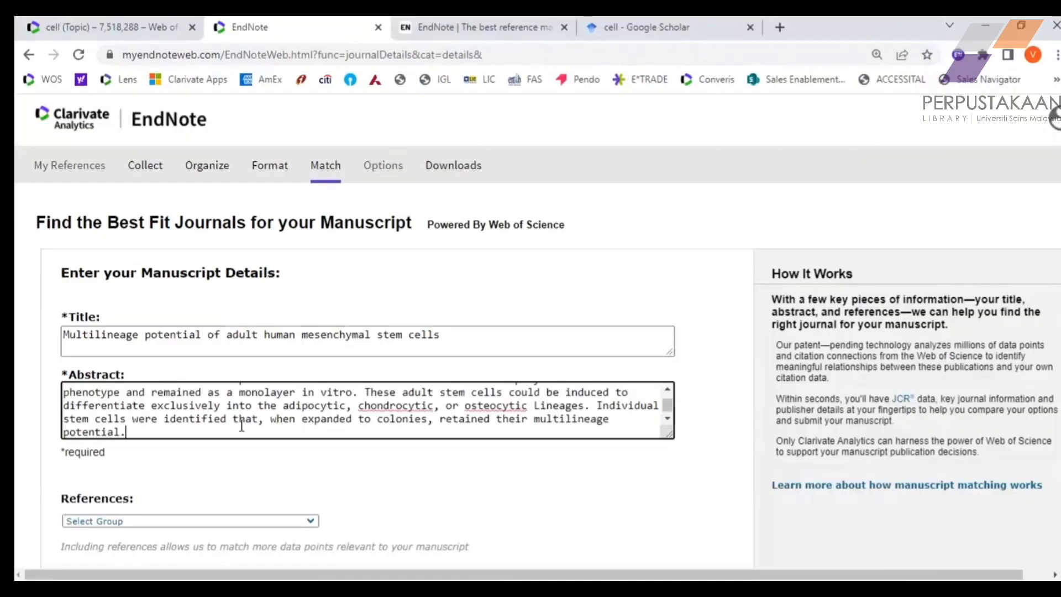
Check the entered title and abstract, and find matching journals without selecting a reference group.
scroll(242, 424, "up", 5)
left_click_drag(113, 334, 239, 335)
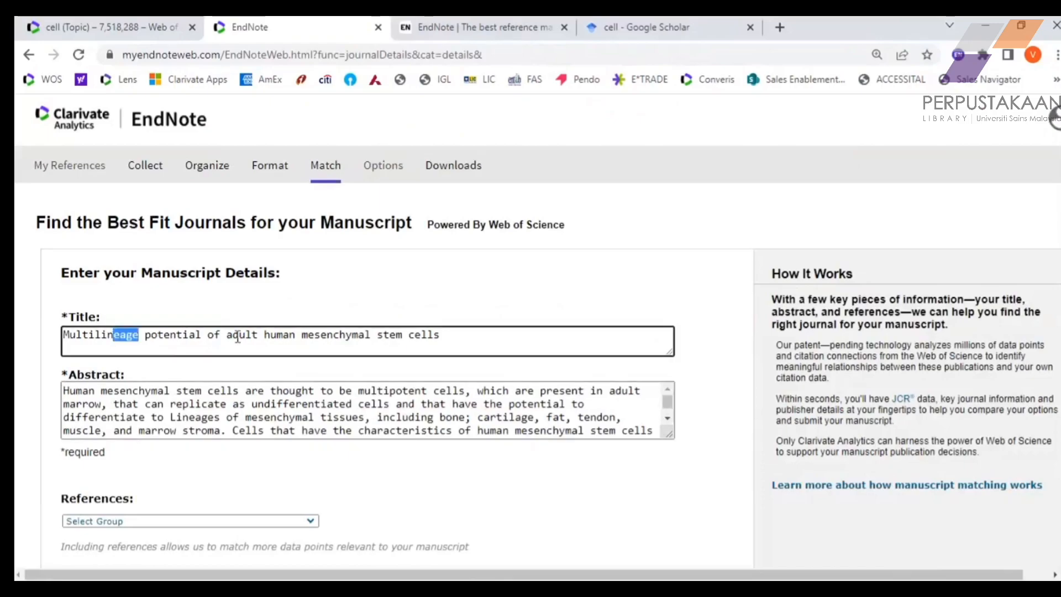
left_click_drag(82, 404, 164, 417)
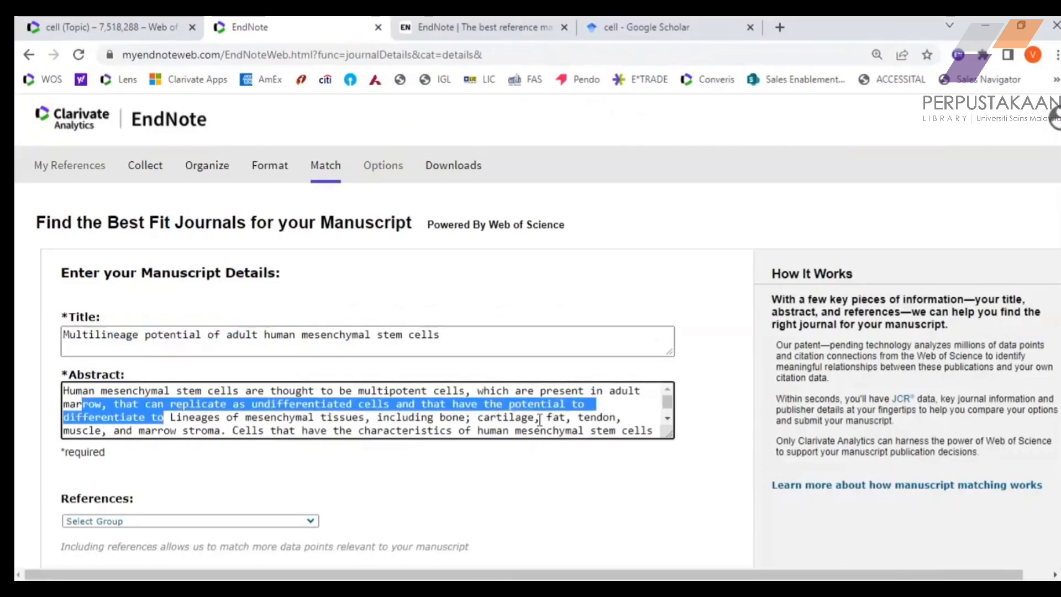
left_click(631, 410)
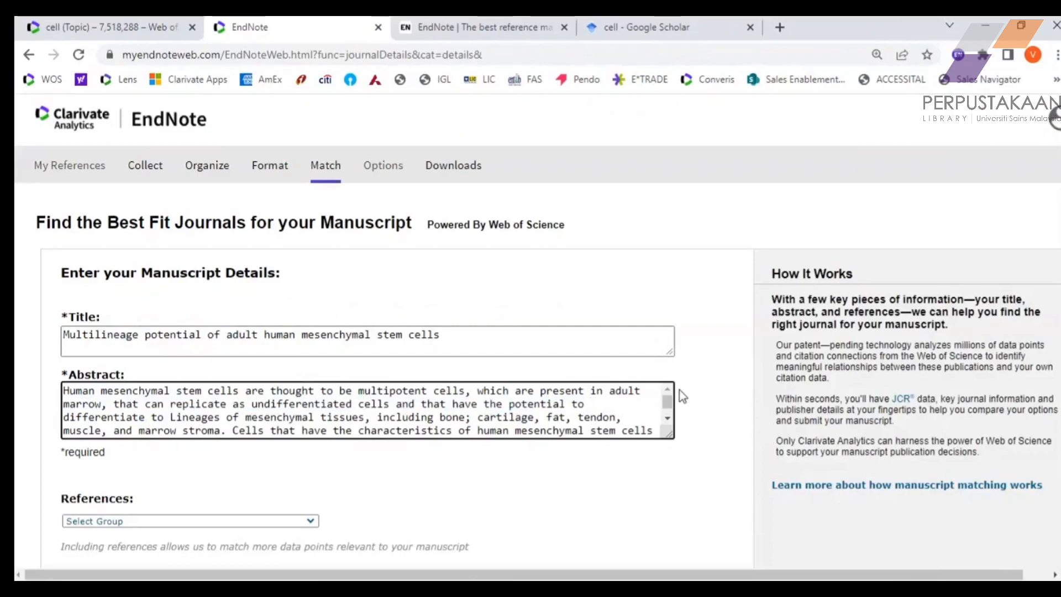
scroll(679, 390, "down", 2)
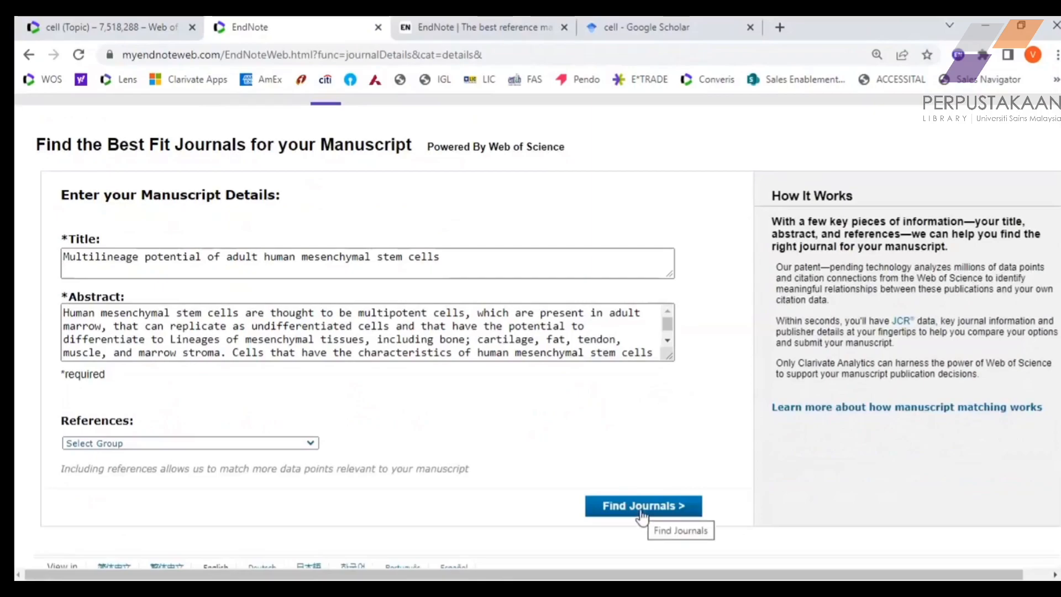
left_click(642, 516)
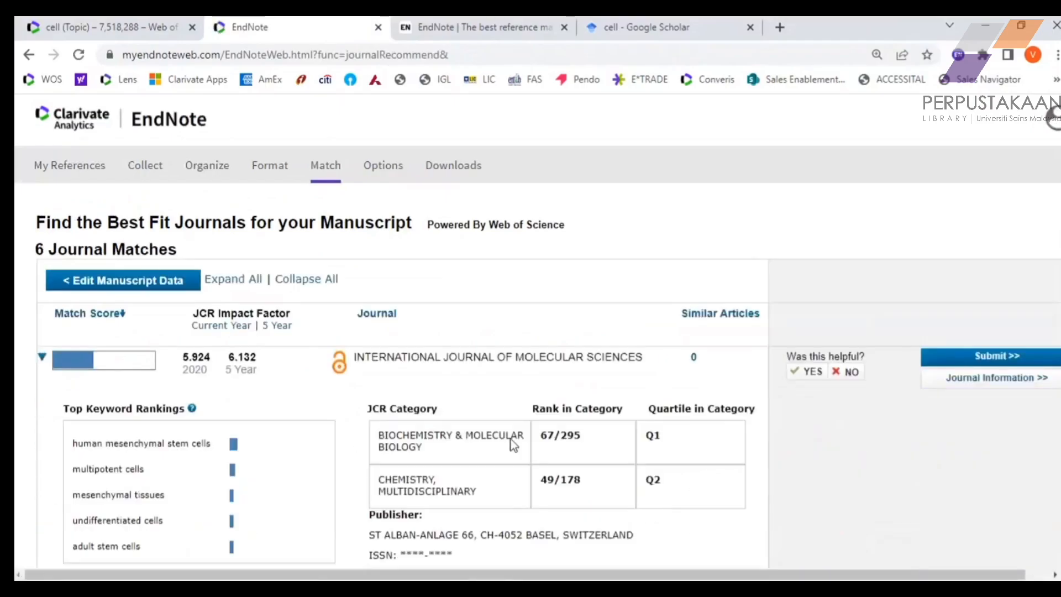
Enlarge the results page by one browser zoom level and examine the journal matches heading for the manuscript.
left_click(1056, 55)
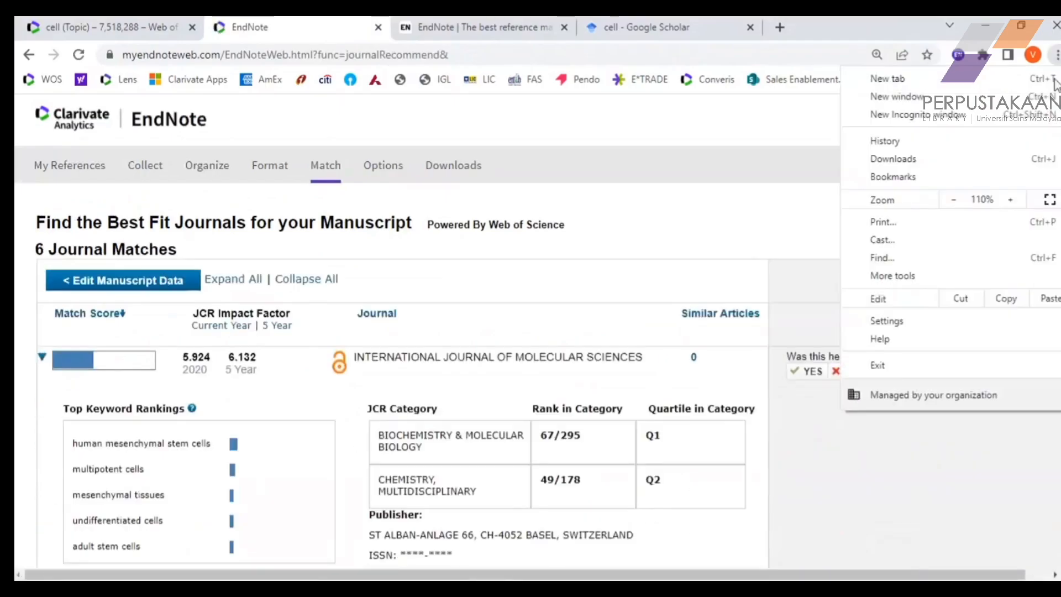
left_click(1007, 199)
key("Escape")
left_click_drag(38, 274, 246, 271)
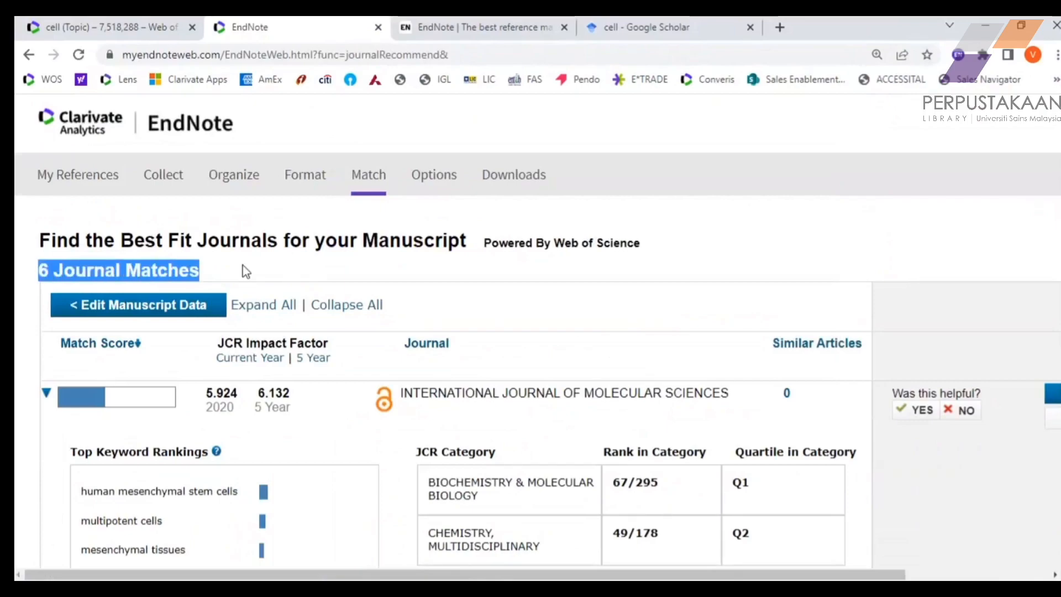
left_click(243, 266)
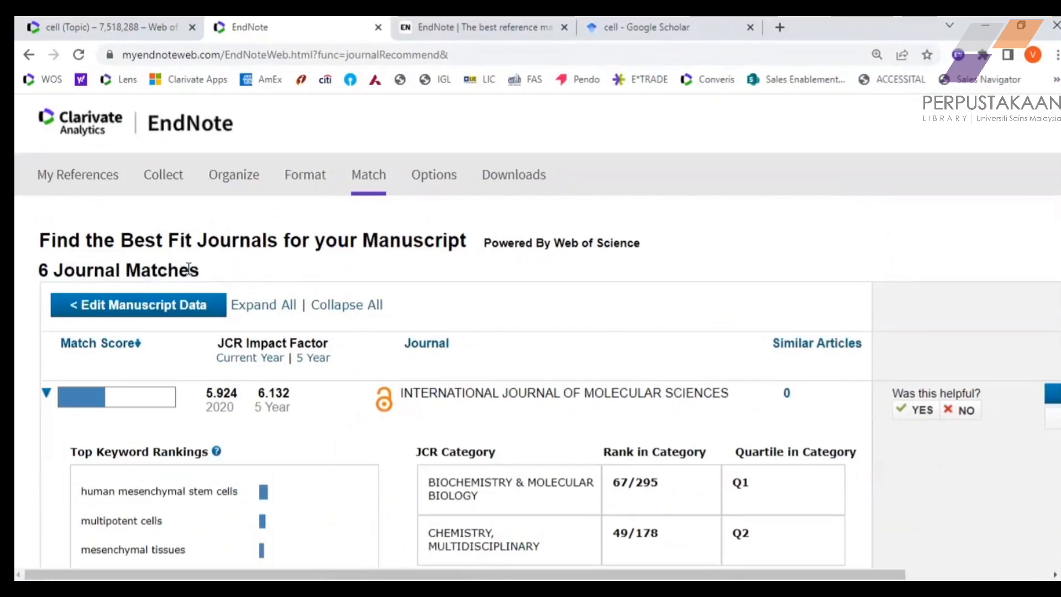
left_click_drag(38, 271, 203, 271)
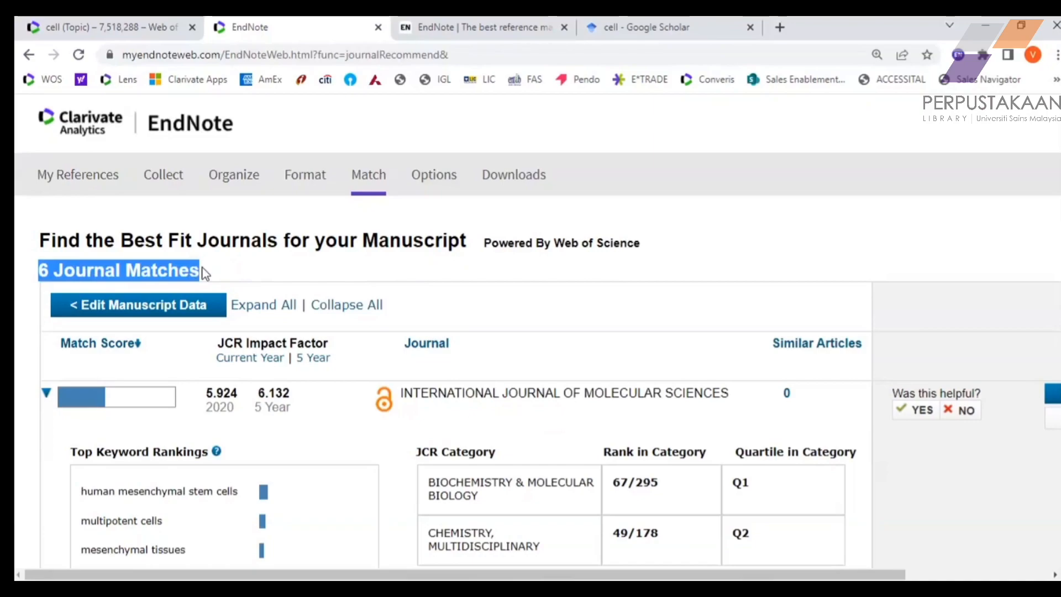
left_click_drag(363, 241, 474, 237)
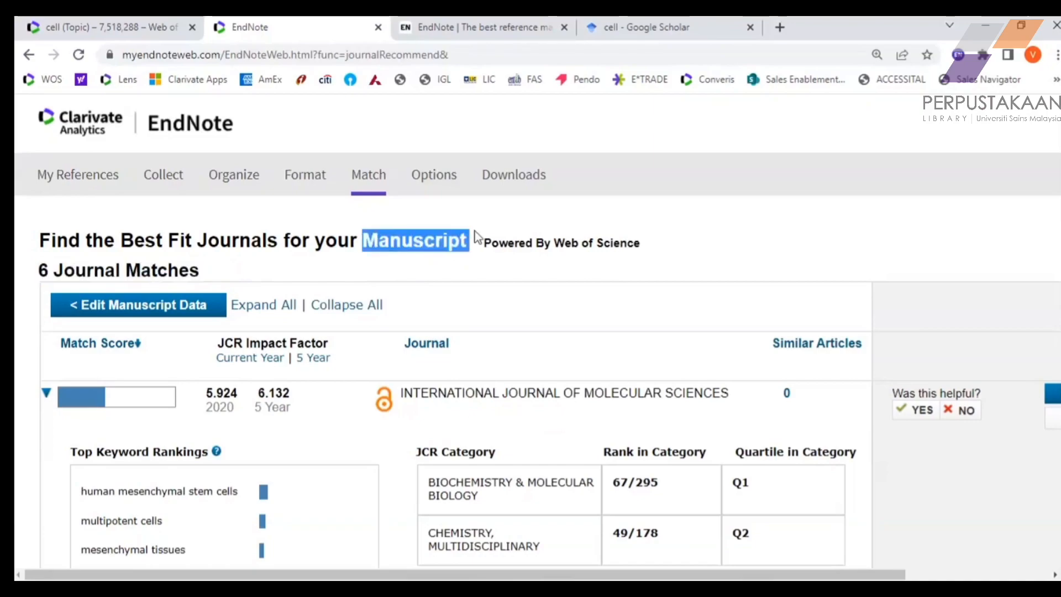
left_click_drag(39, 270, 56, 270)
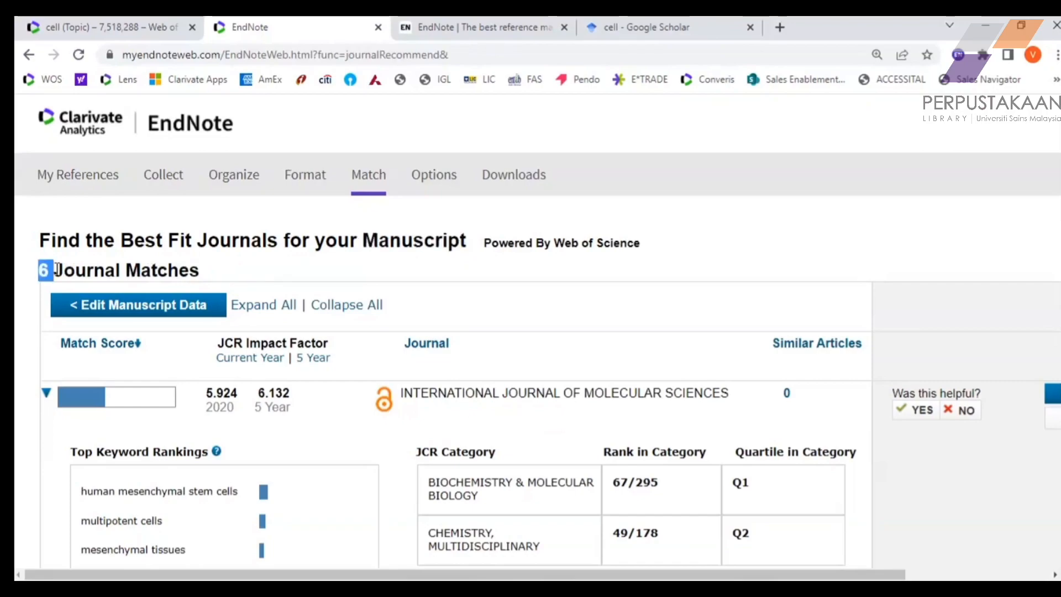
left_click_drag(56, 269, 50, 269)
left_click(193, 270)
scroll(257, 274, "down", 1)
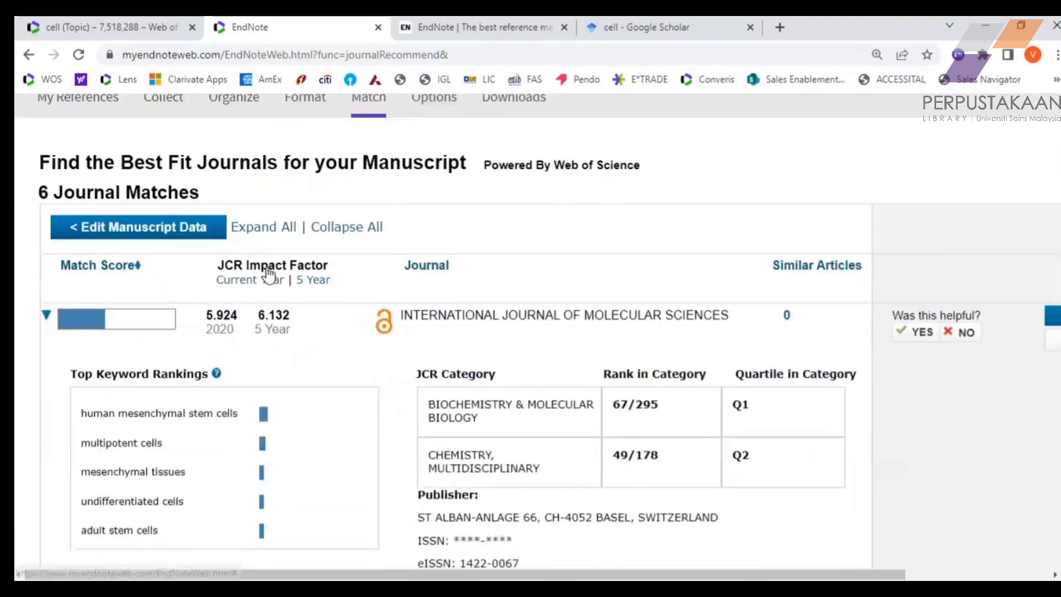
Collapse the International Journal of Molecular Sciences details and examine the match scores, JCR impact factors and similar articles of the listed journals.
left_click(45, 315)
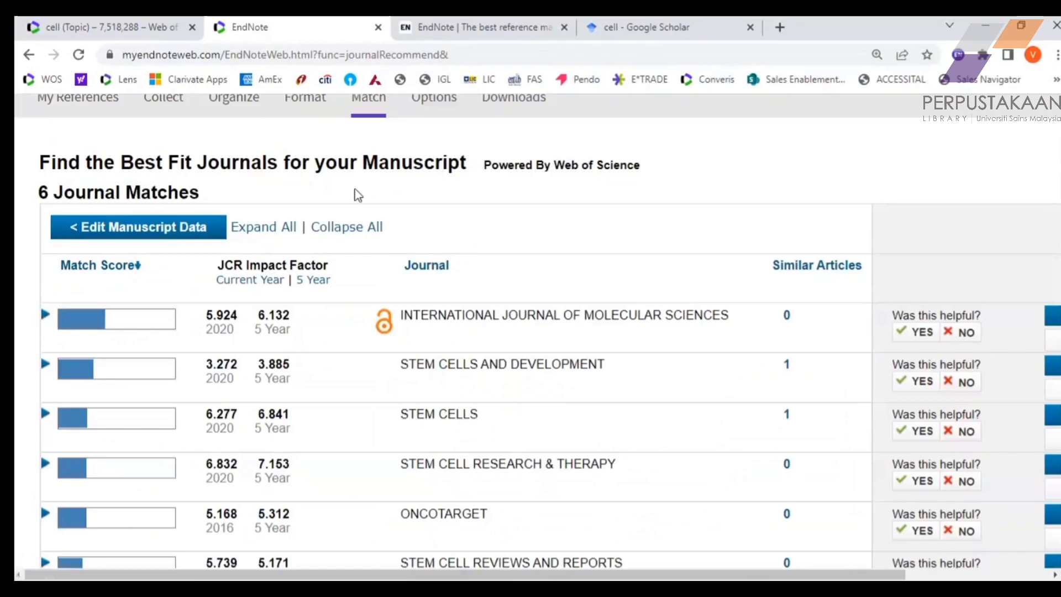
scroll(356, 195, "down", 2)
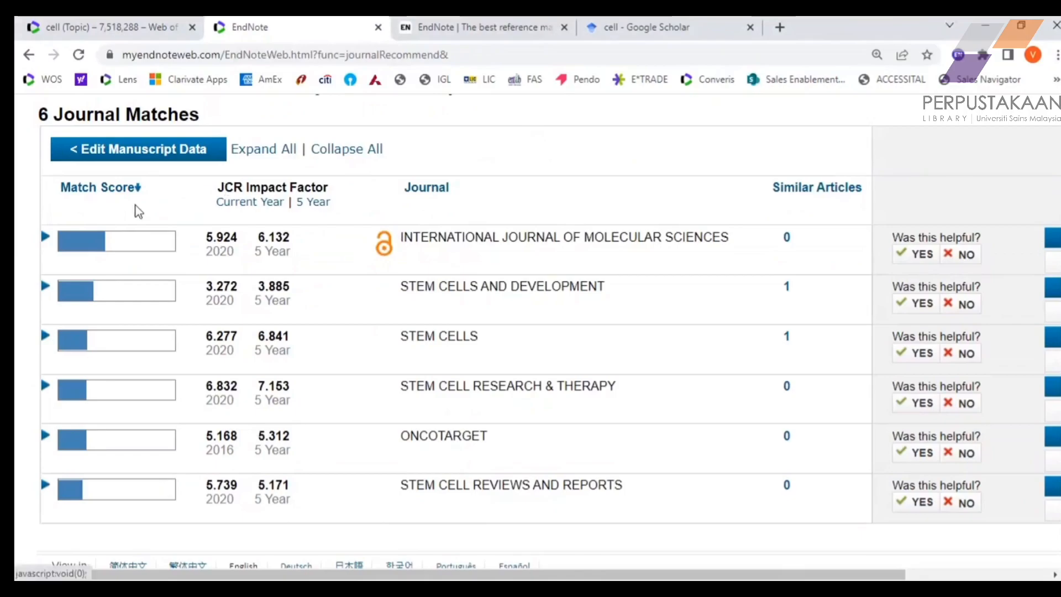
scroll(538, 256, "up", 1)
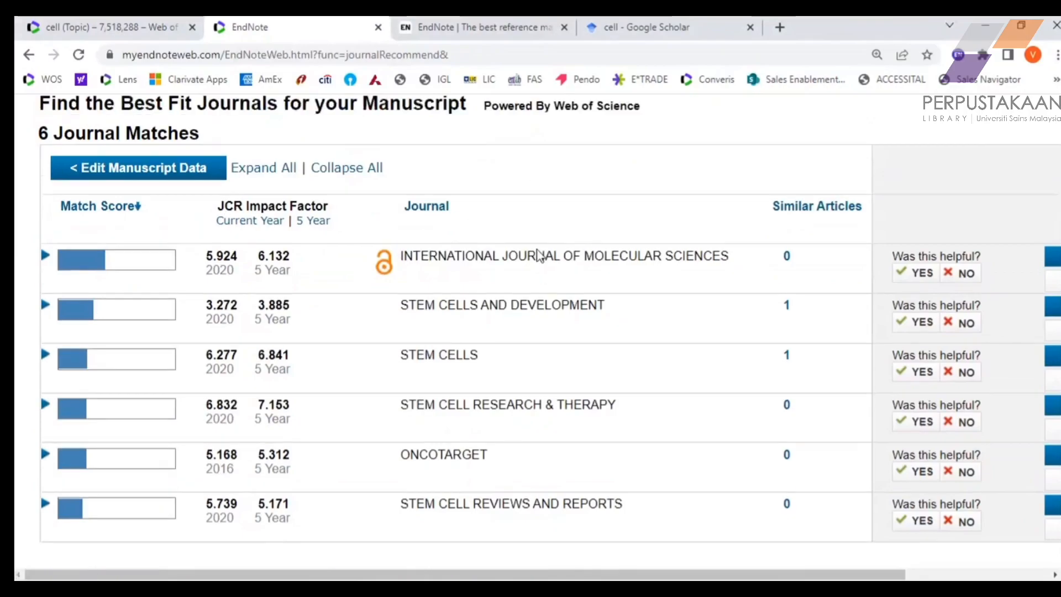
scroll(538, 255, "up", 3)
scroll(491, 312, "down", 3)
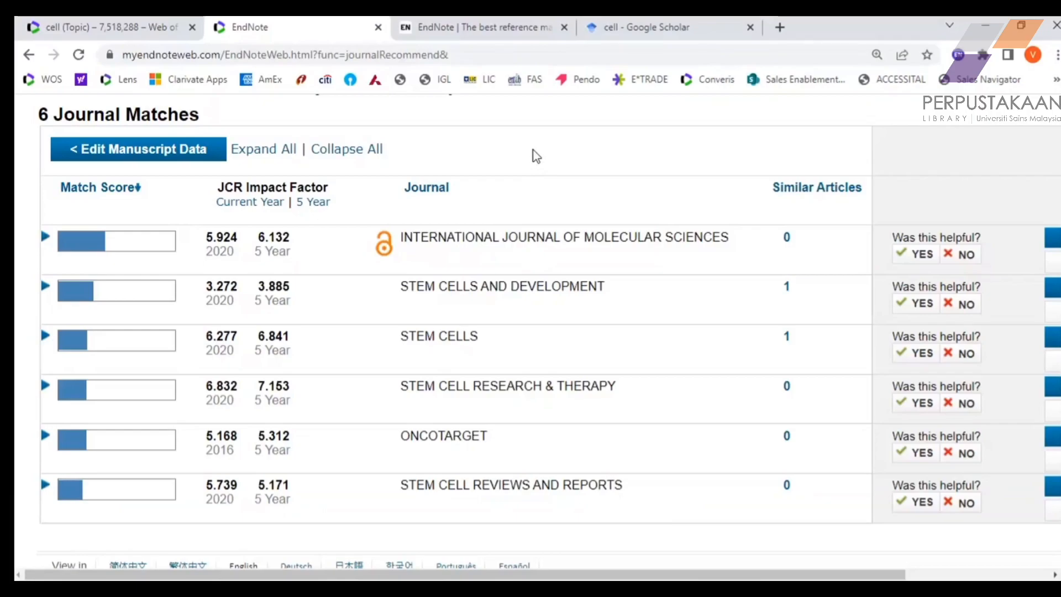
scroll(535, 157, "up", 3)
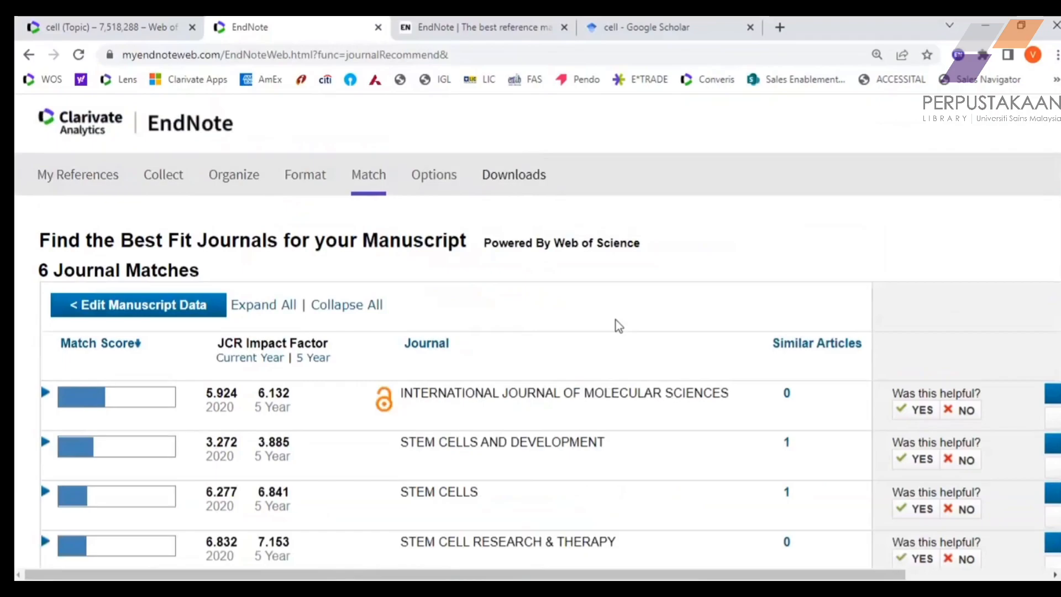
left_click_drag(39, 270, 220, 265)
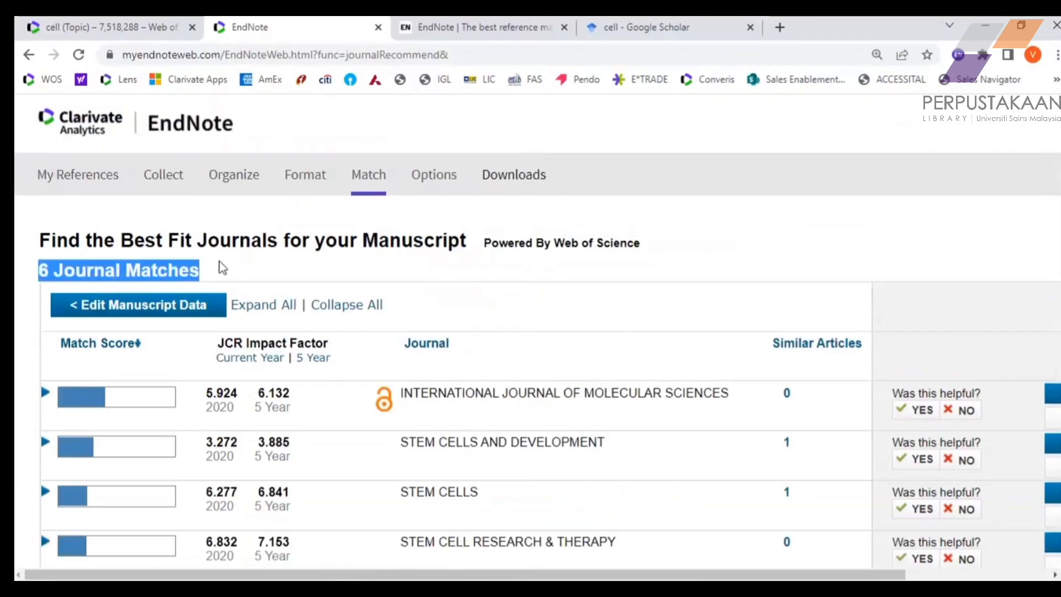
left_click(559, 283)
scroll(562, 287, "down", 3)
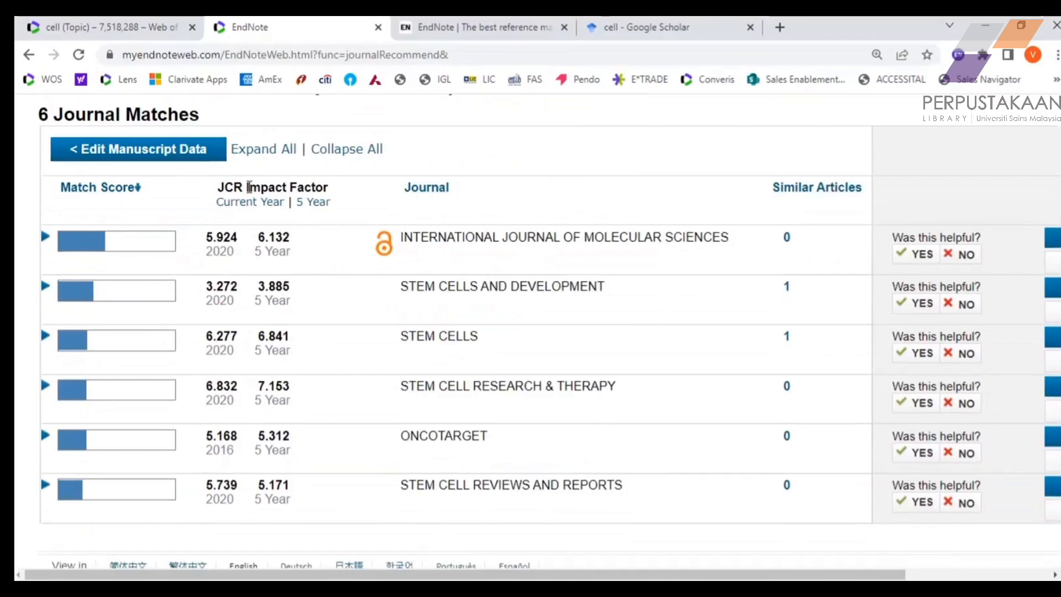
Compare the current-year JCR impact factors of the first four matched journals, focusing on Stem Cell Research & Therapy.
left_click_drag(248, 186, 347, 187)
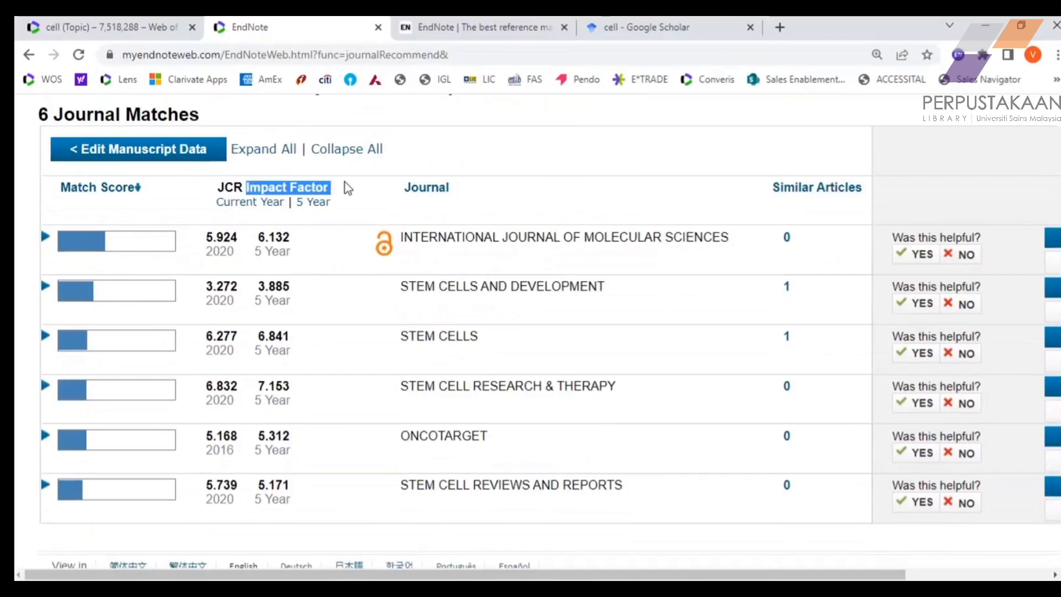
double_click(221, 237)
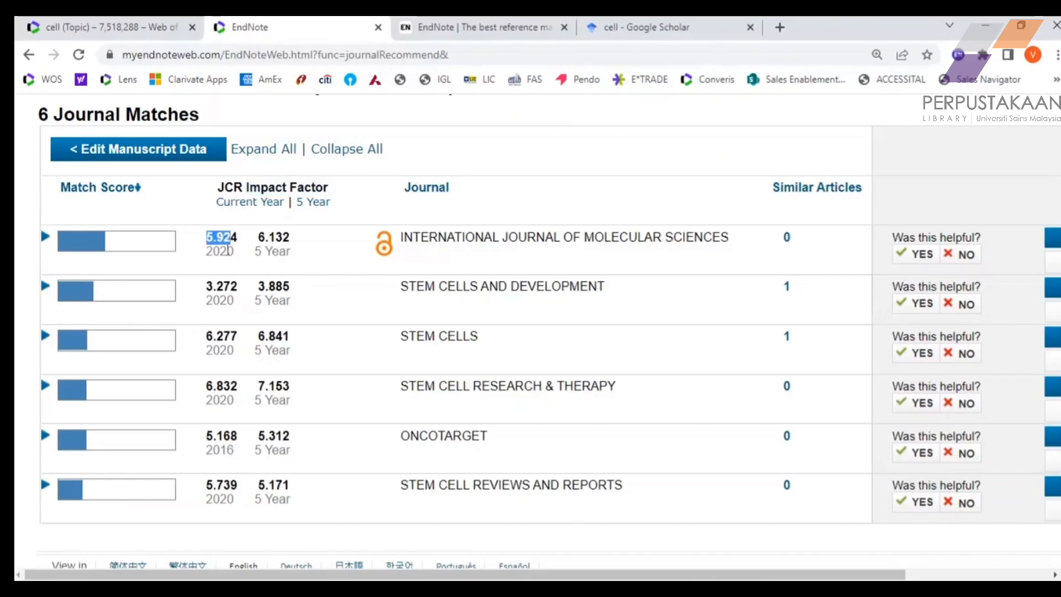
double_click(213, 286)
double_click(224, 335)
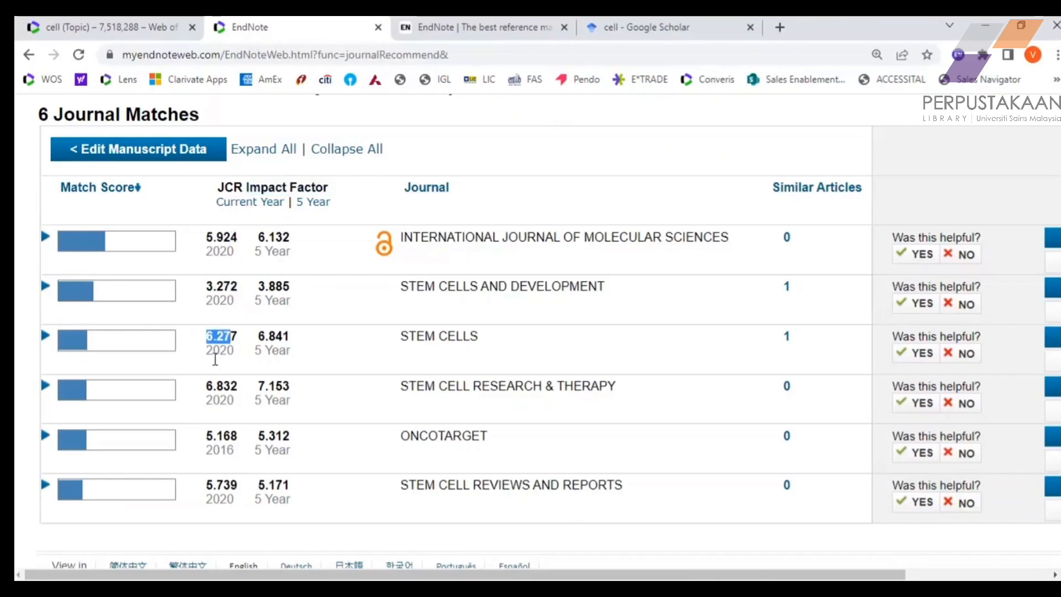
left_click(249, 384)
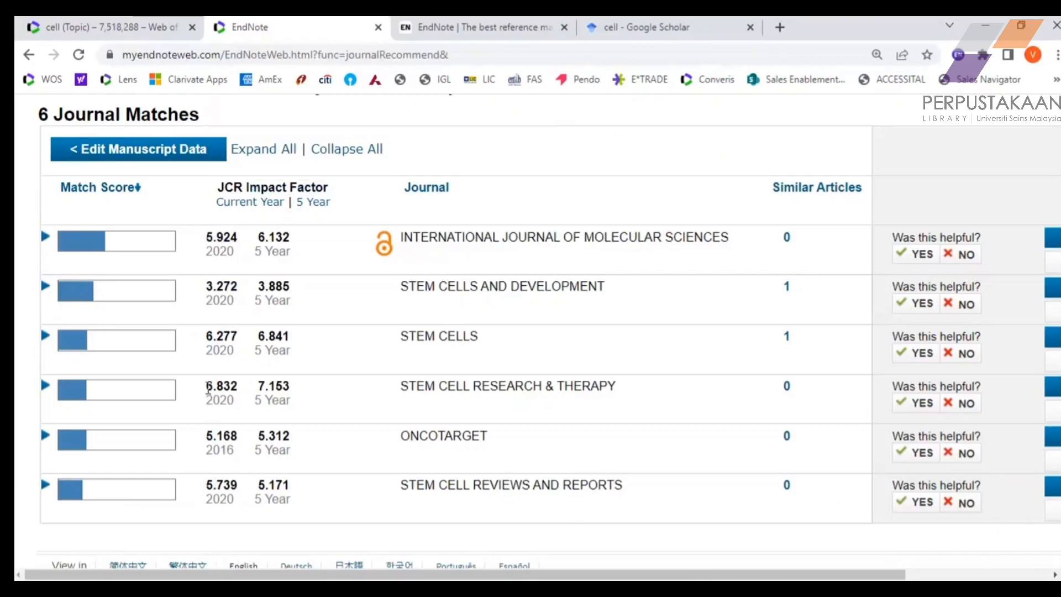
left_click_drag(206, 385, 241, 402)
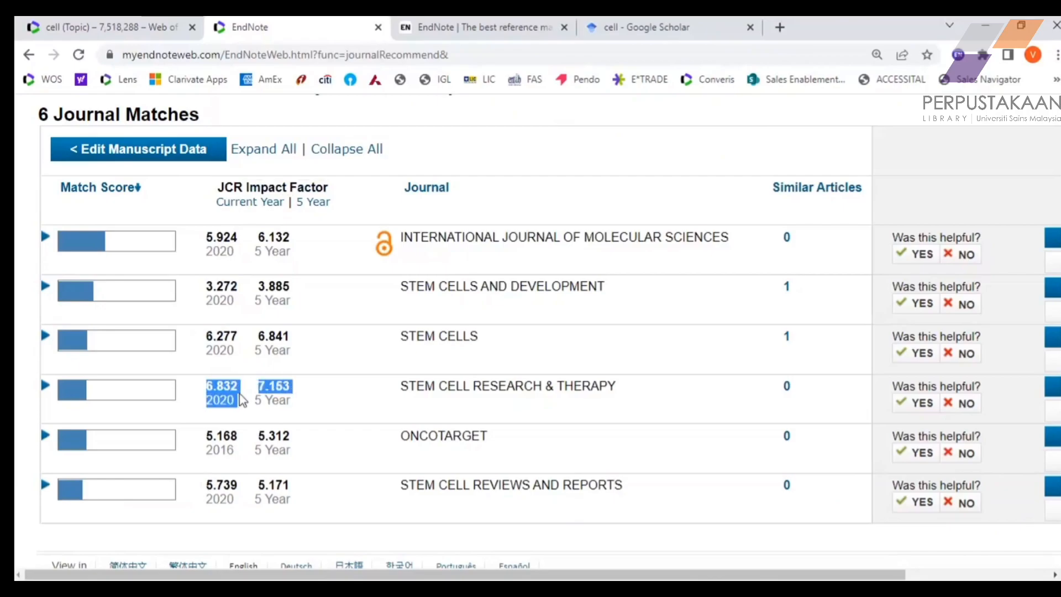
left_click(232, 386)
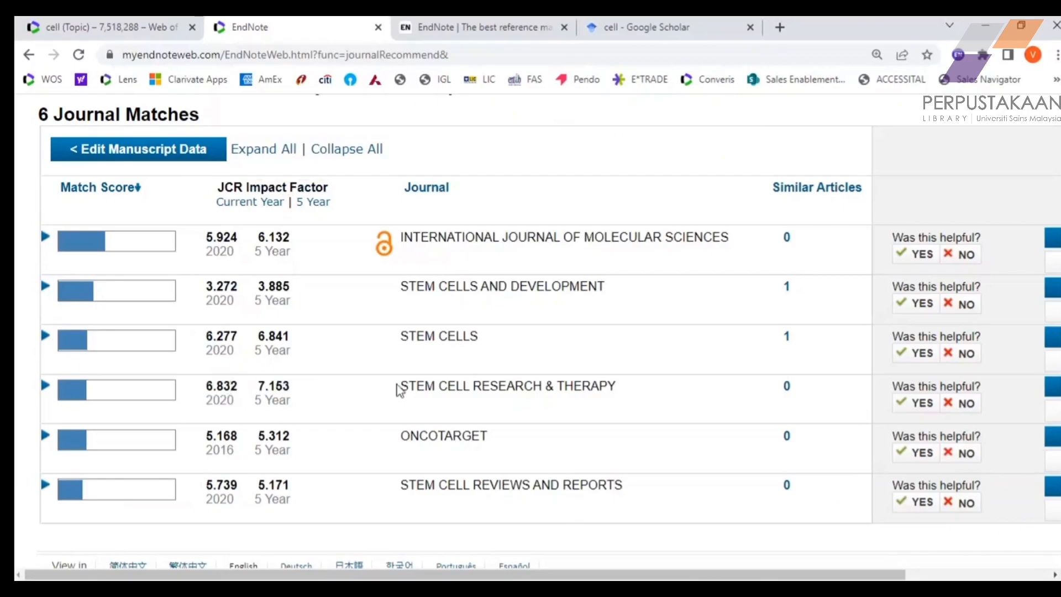
left_click_drag(400, 386, 629, 388)
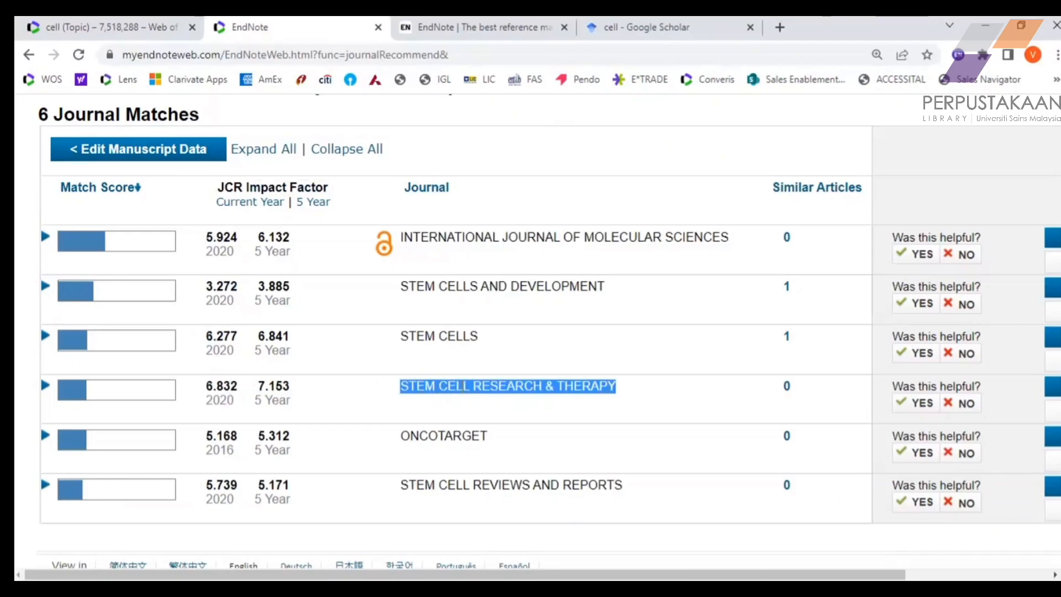
left_click(482, 407)
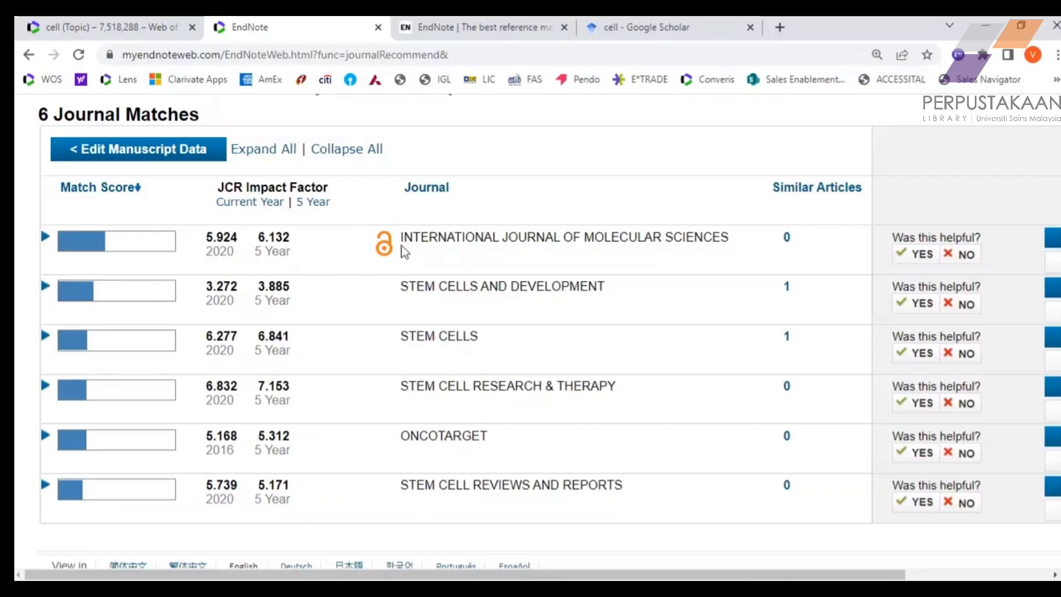
Examine the open access marking and match score of the International Journal of Molecular Sciences.
left_click_drag(400, 241, 734, 247)
left_click(379, 266)
mouse_move(389, 262)
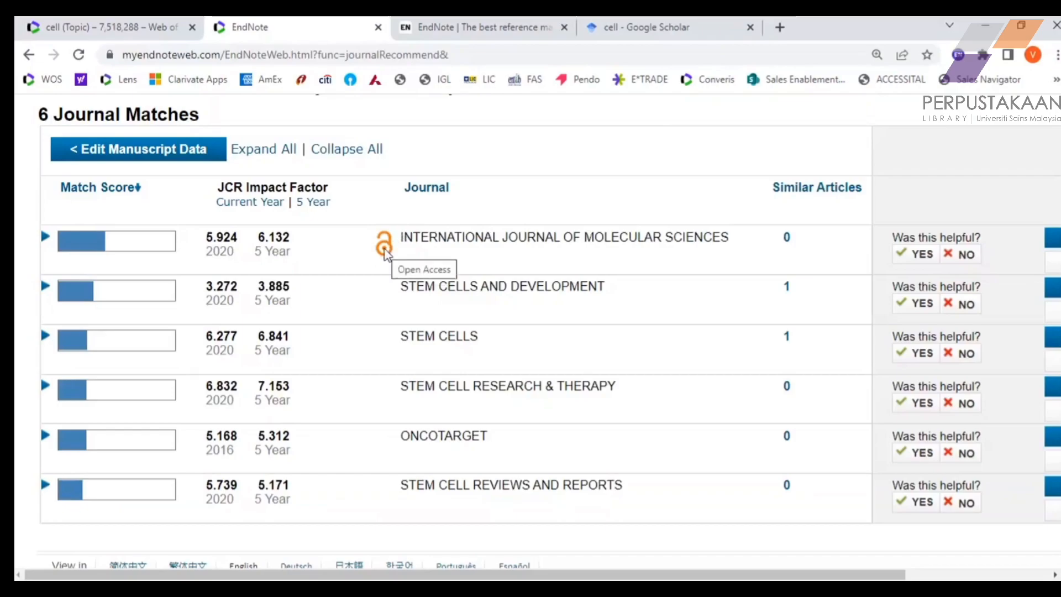
left_click_drag(402, 236, 738, 250)
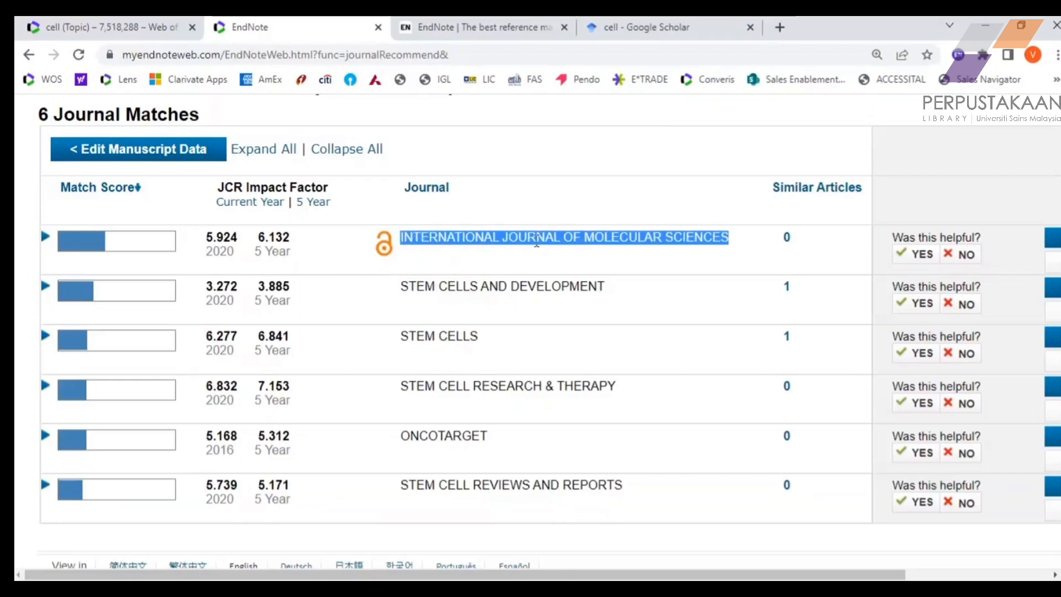
left_click(470, 240)
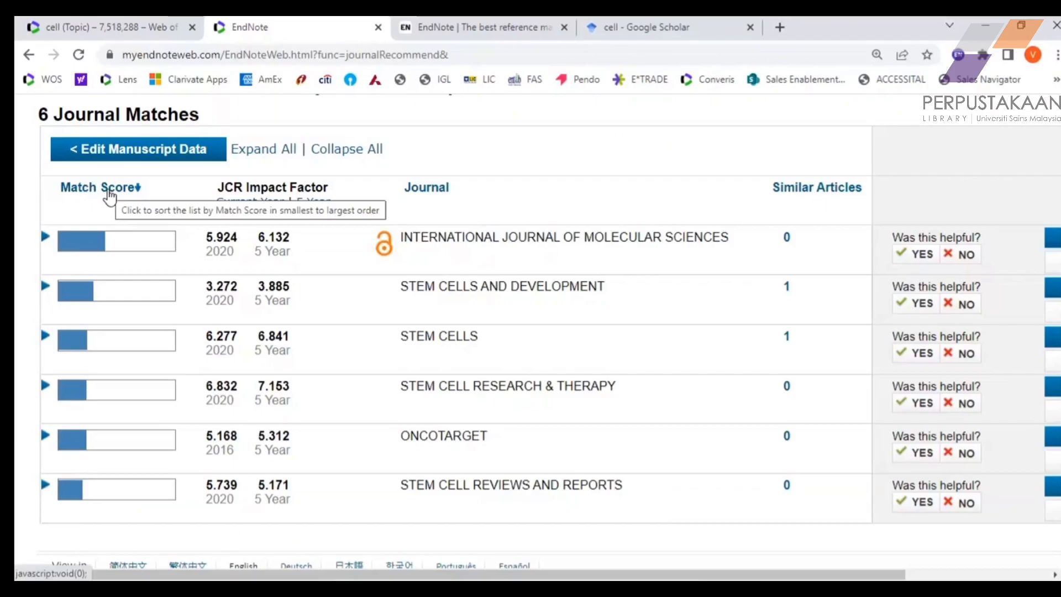
mouse_move(82, 248)
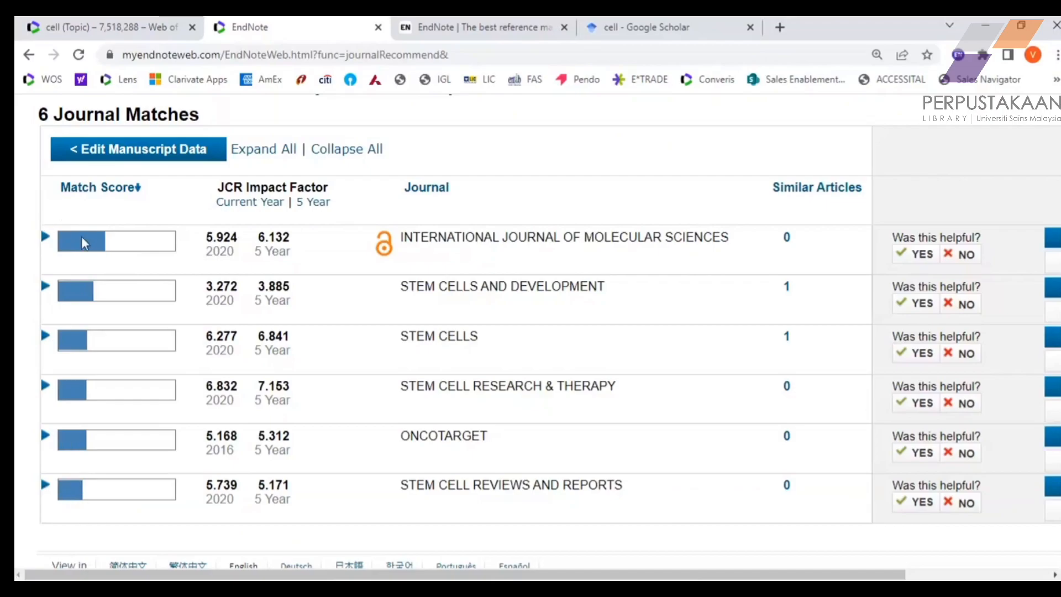
left_click_drag(402, 243, 732, 243)
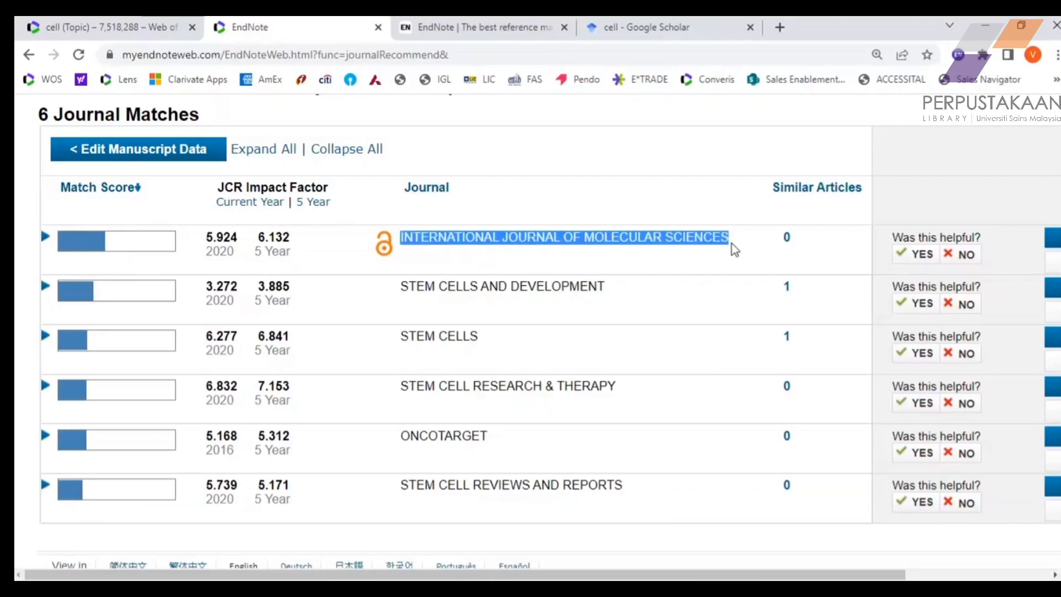
left_click(565, 241)
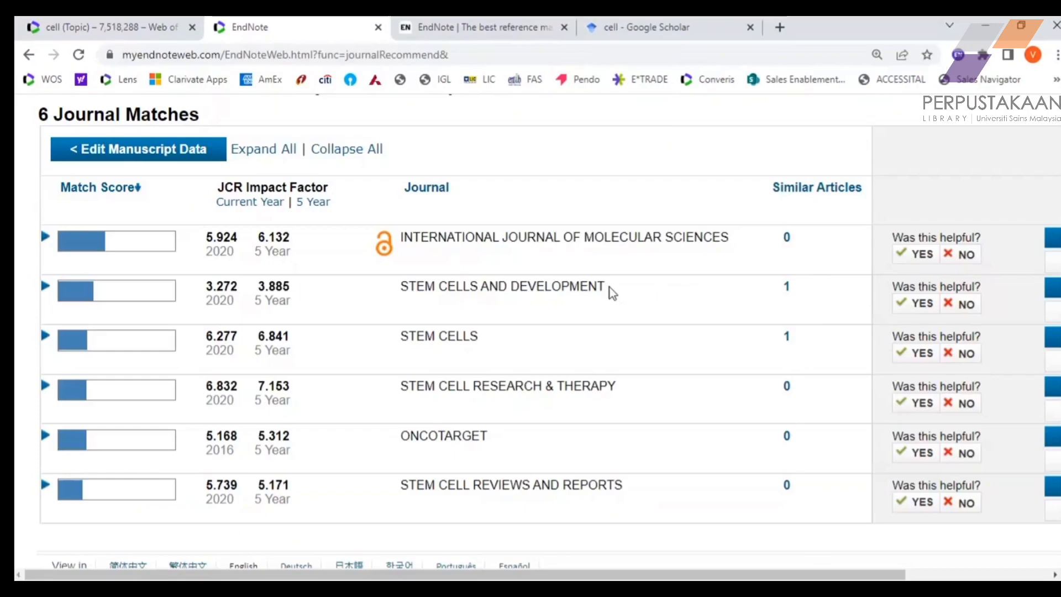
Examine the Stem Cells and Development and Stem Cells entries together with their similar articles.
left_click_drag(605, 289, 399, 288)
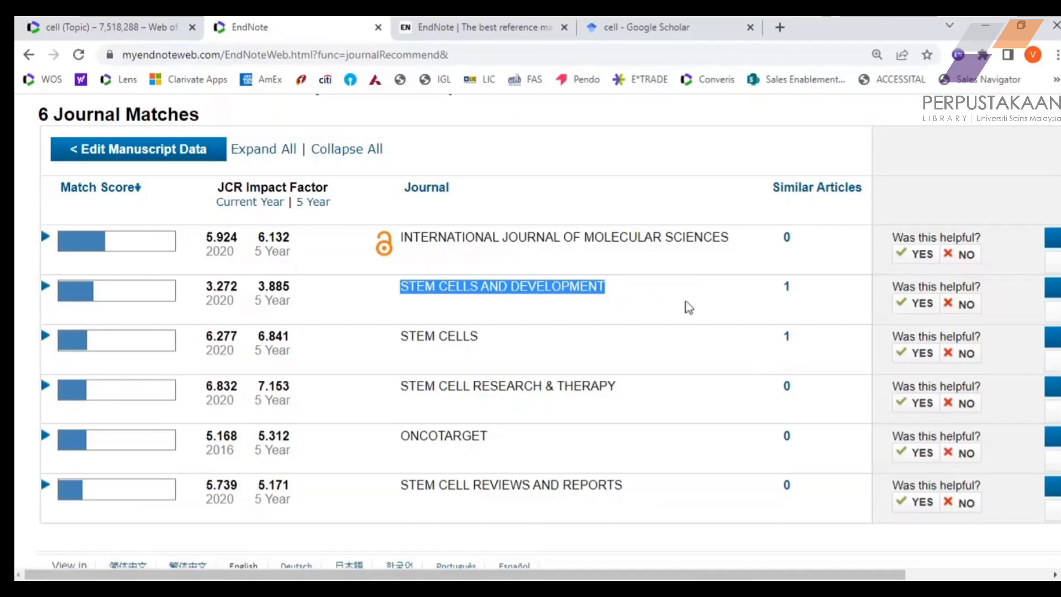
left_click_drag(491, 348, 402, 344)
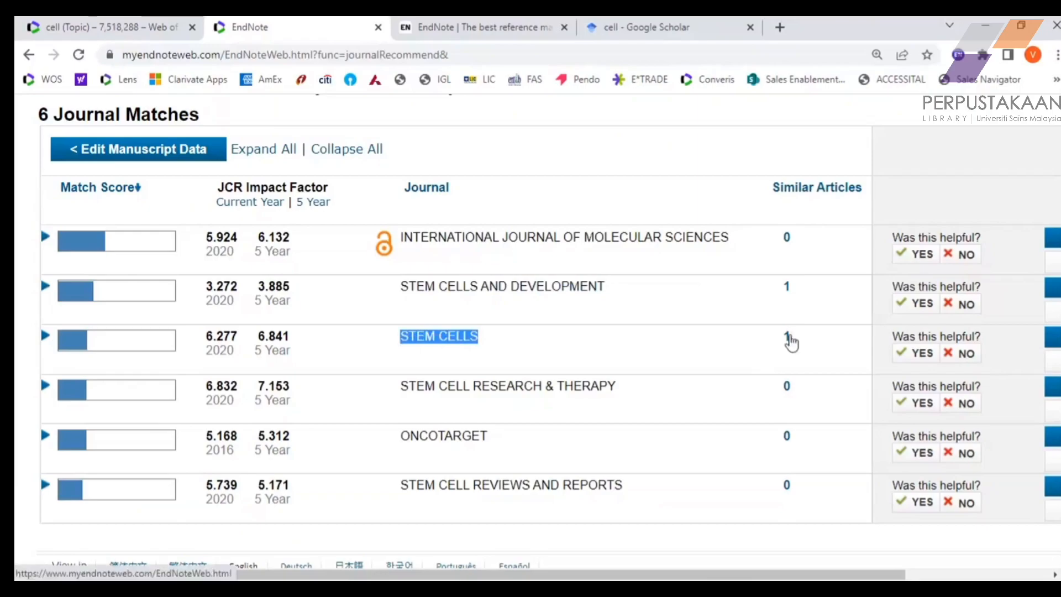
left_click(614, 157)
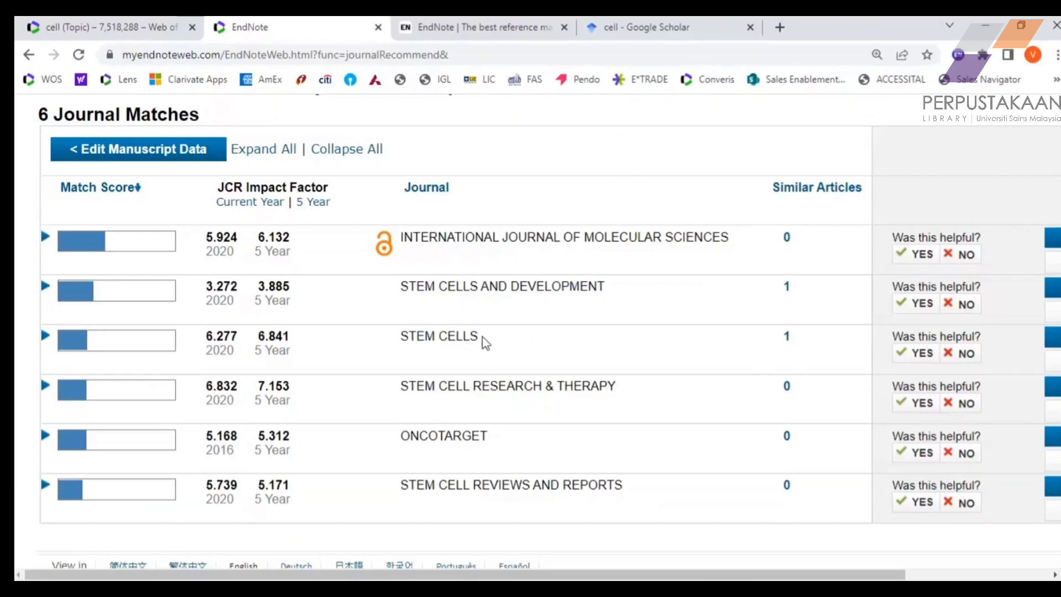
left_click_drag(480, 338, 403, 343)
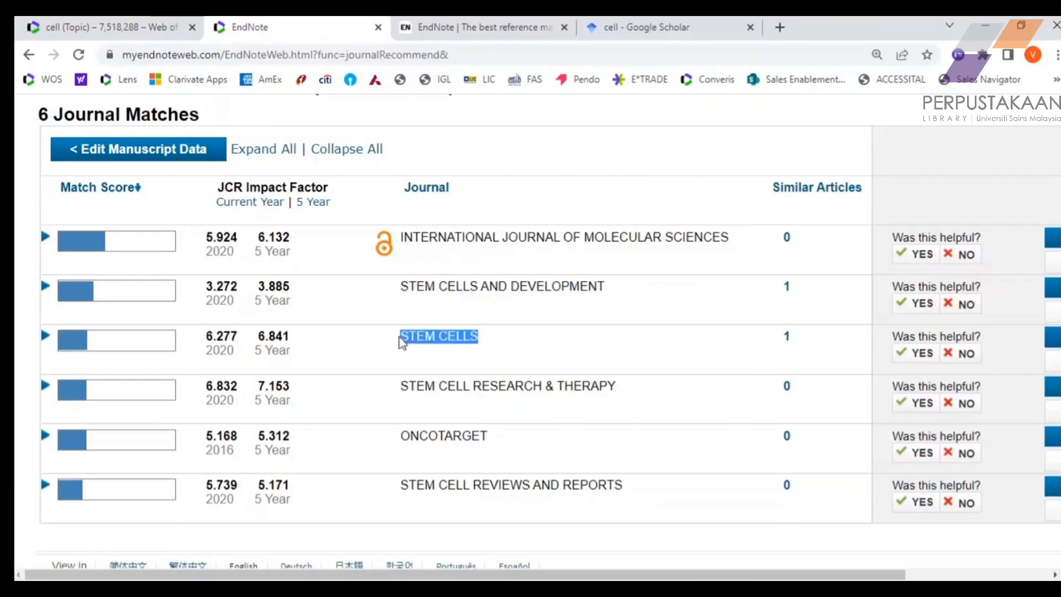
left_click(592, 360)
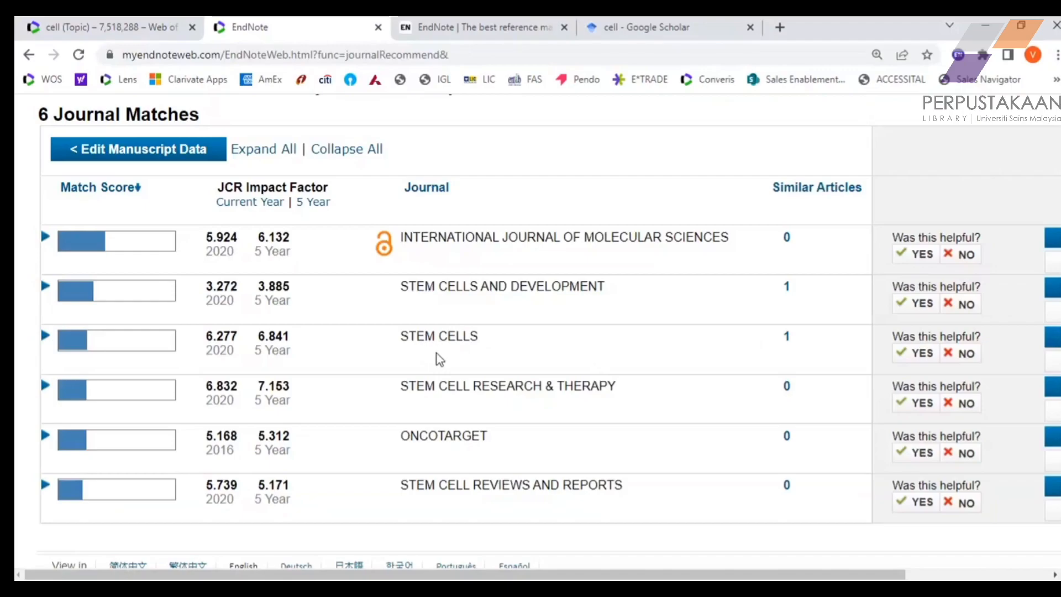
scroll(439, 359, "up", 3)
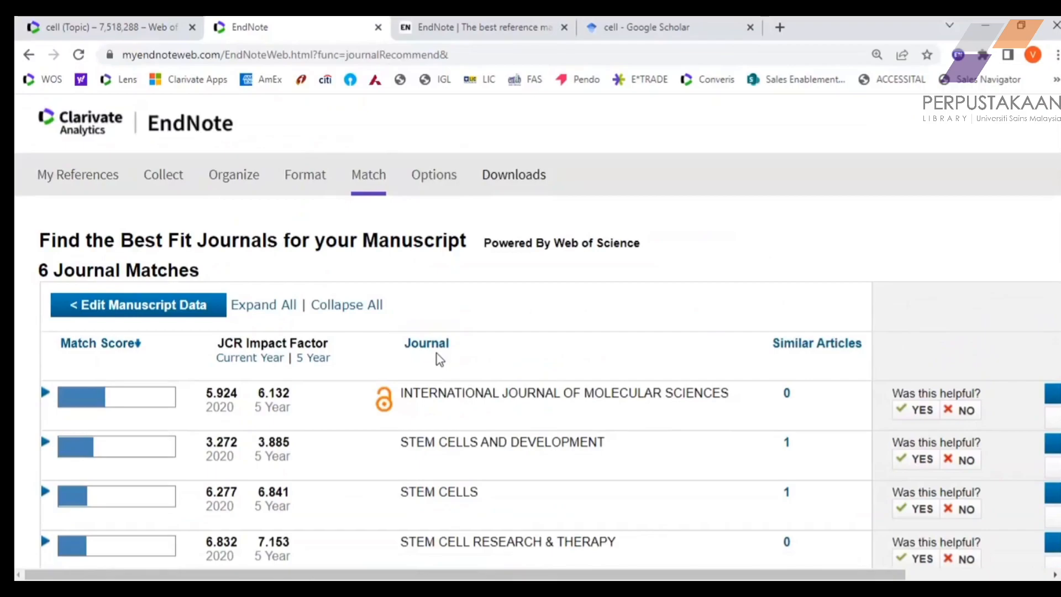
scroll(522, 346, "down", 3)
scroll(520, 346, "up", 3)
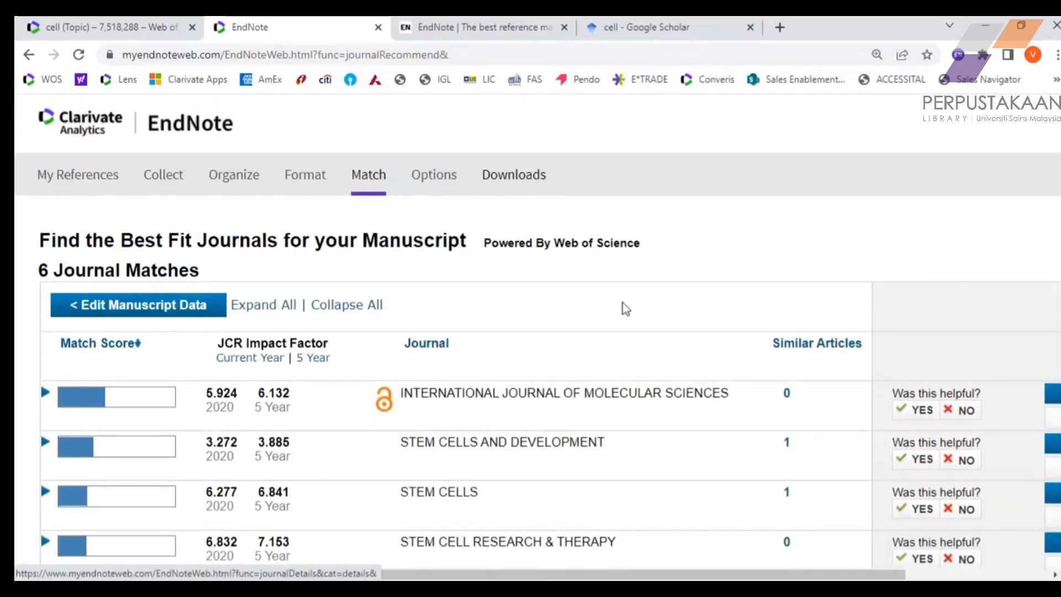
scroll(623, 303, "down", 3)
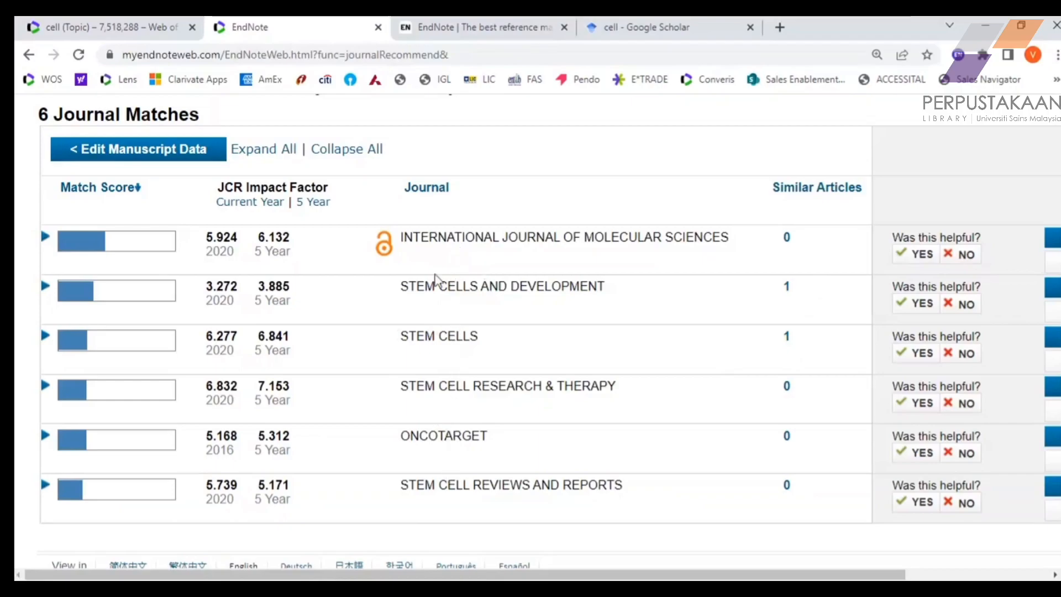
Compare the International Journal of Molecular Sciences with Stem Cells and Development, Stem Cells, and Stem Cell Research & Therapy as submission candidates.
left_click_drag(415, 238, 492, 237)
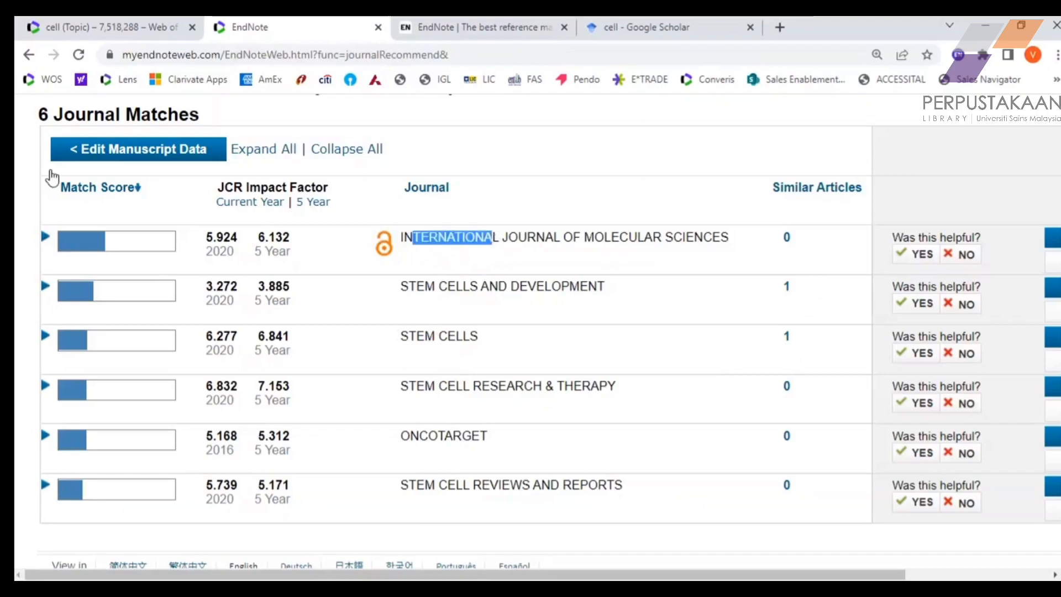
left_click(512, 286)
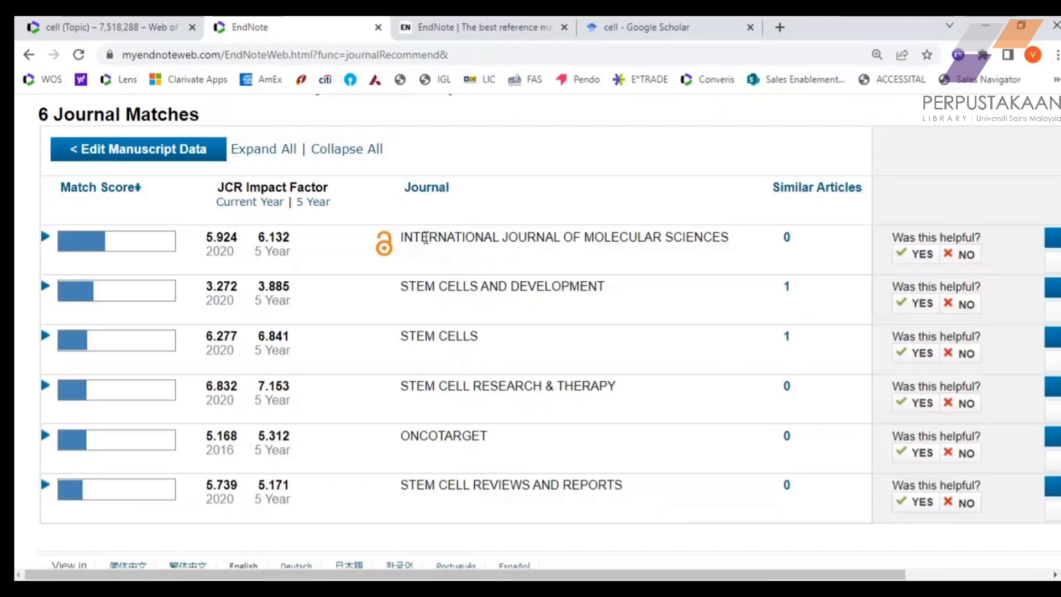
left_click_drag(412, 239, 377, 243)
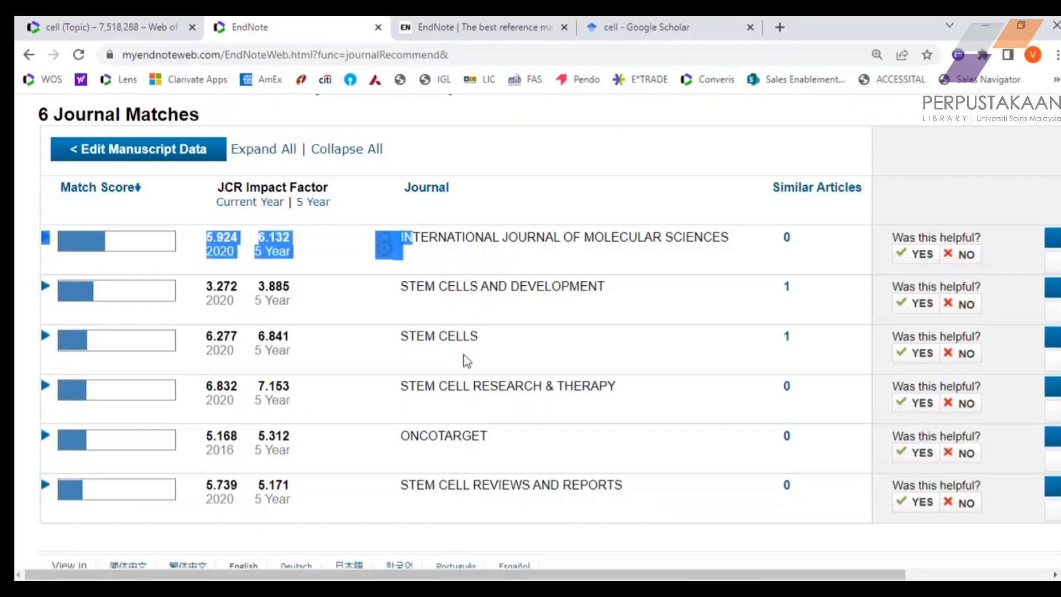
left_click(439, 294)
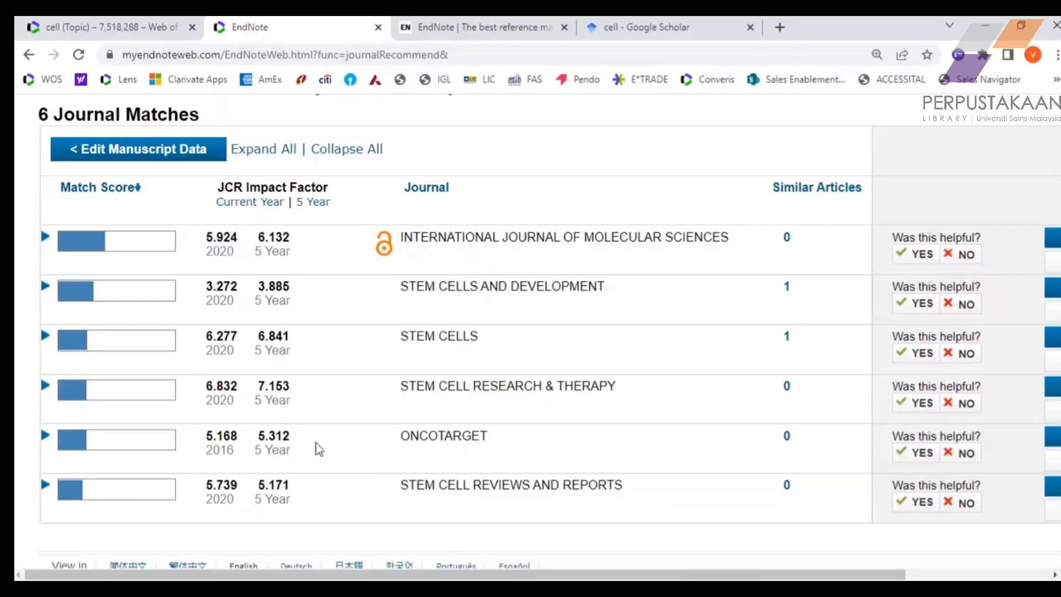
left_click_drag(404, 385, 485, 387)
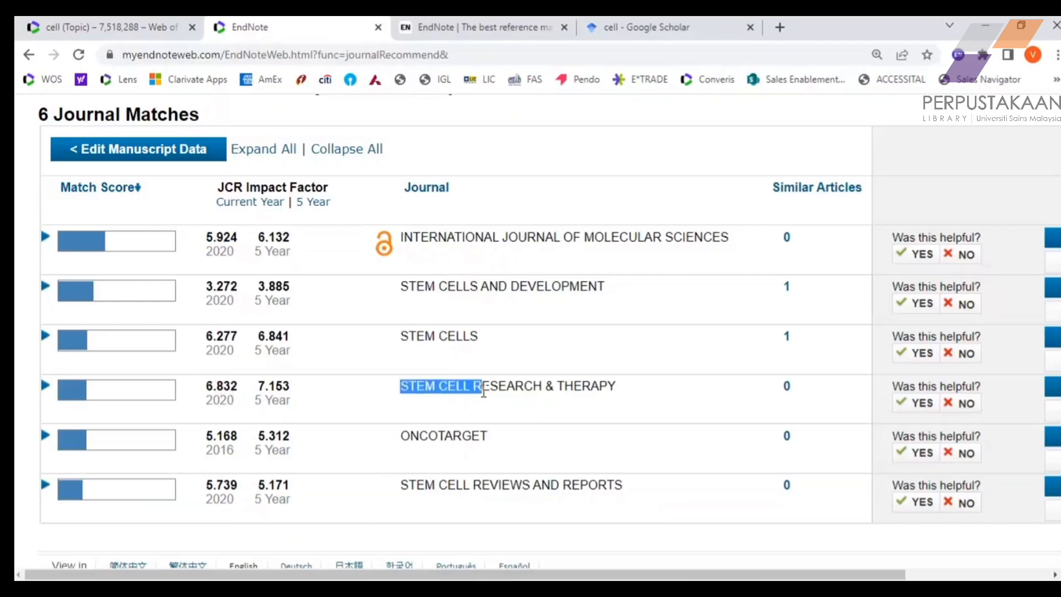
left_click(474, 289)
left_click_drag(474, 288, 518, 291)
left_click_drag(438, 334, 442, 334)
left_click(489, 343)
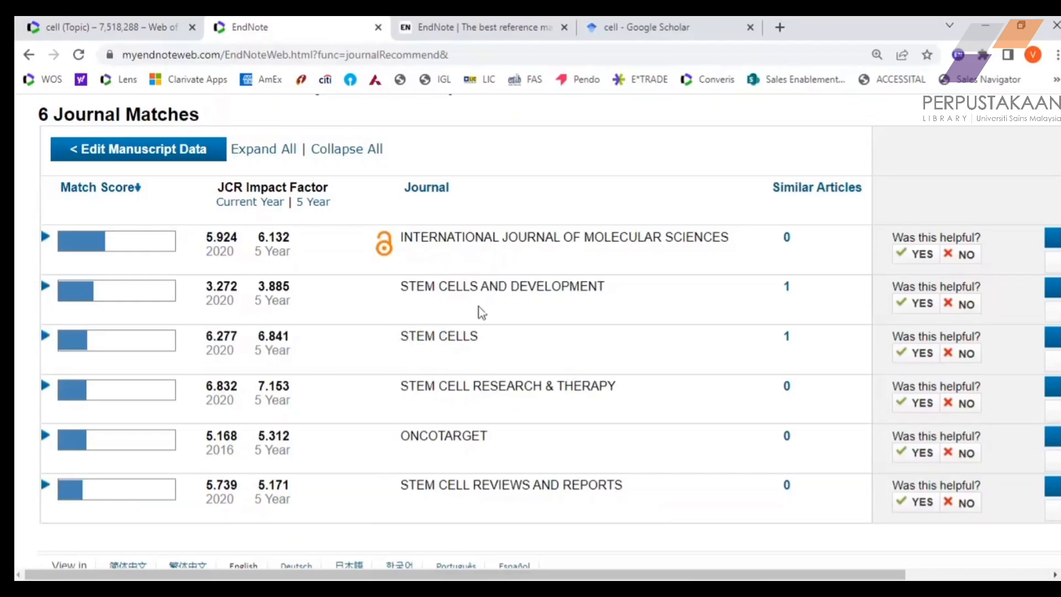
left_click_drag(413, 237, 578, 242)
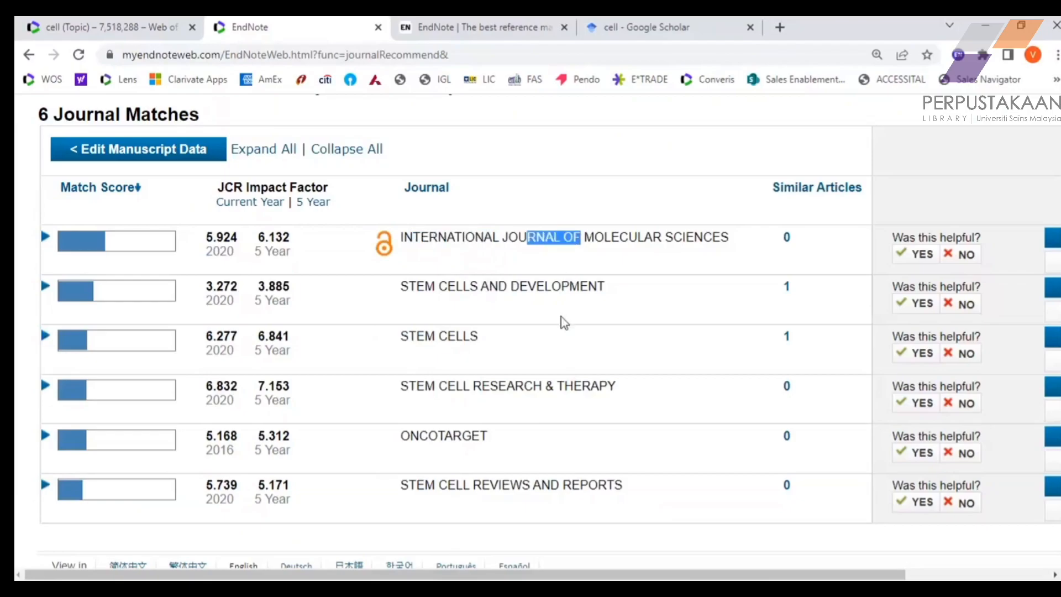
left_click(629, 276)
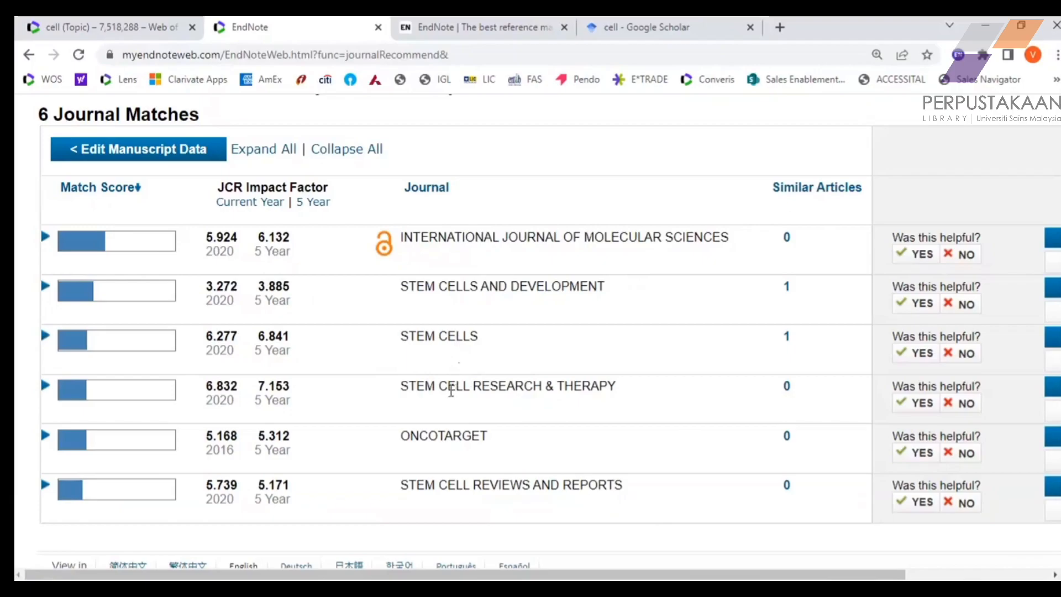
left_click_drag(400, 388, 630, 394)
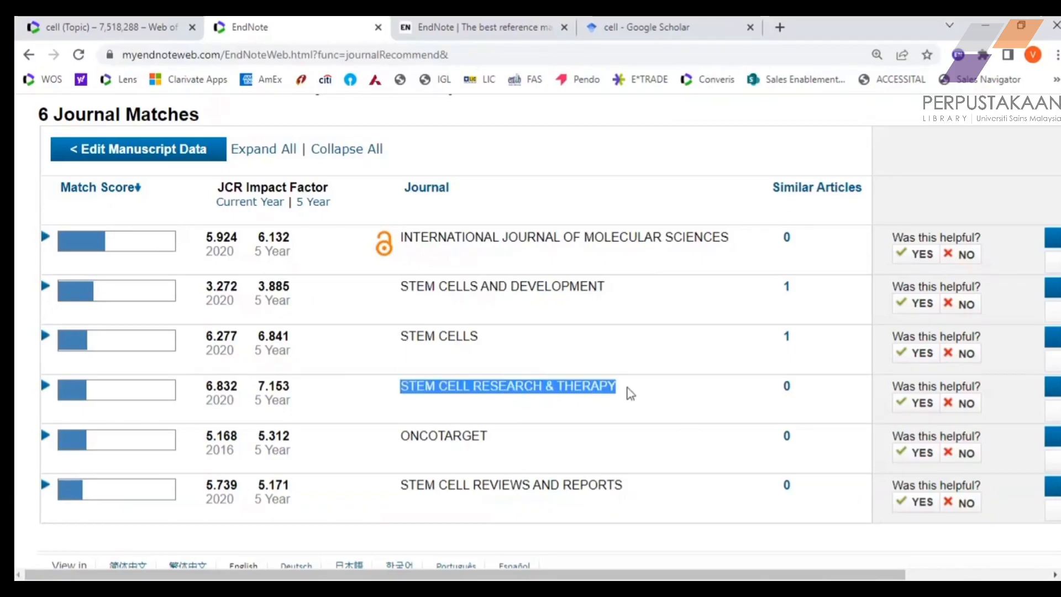